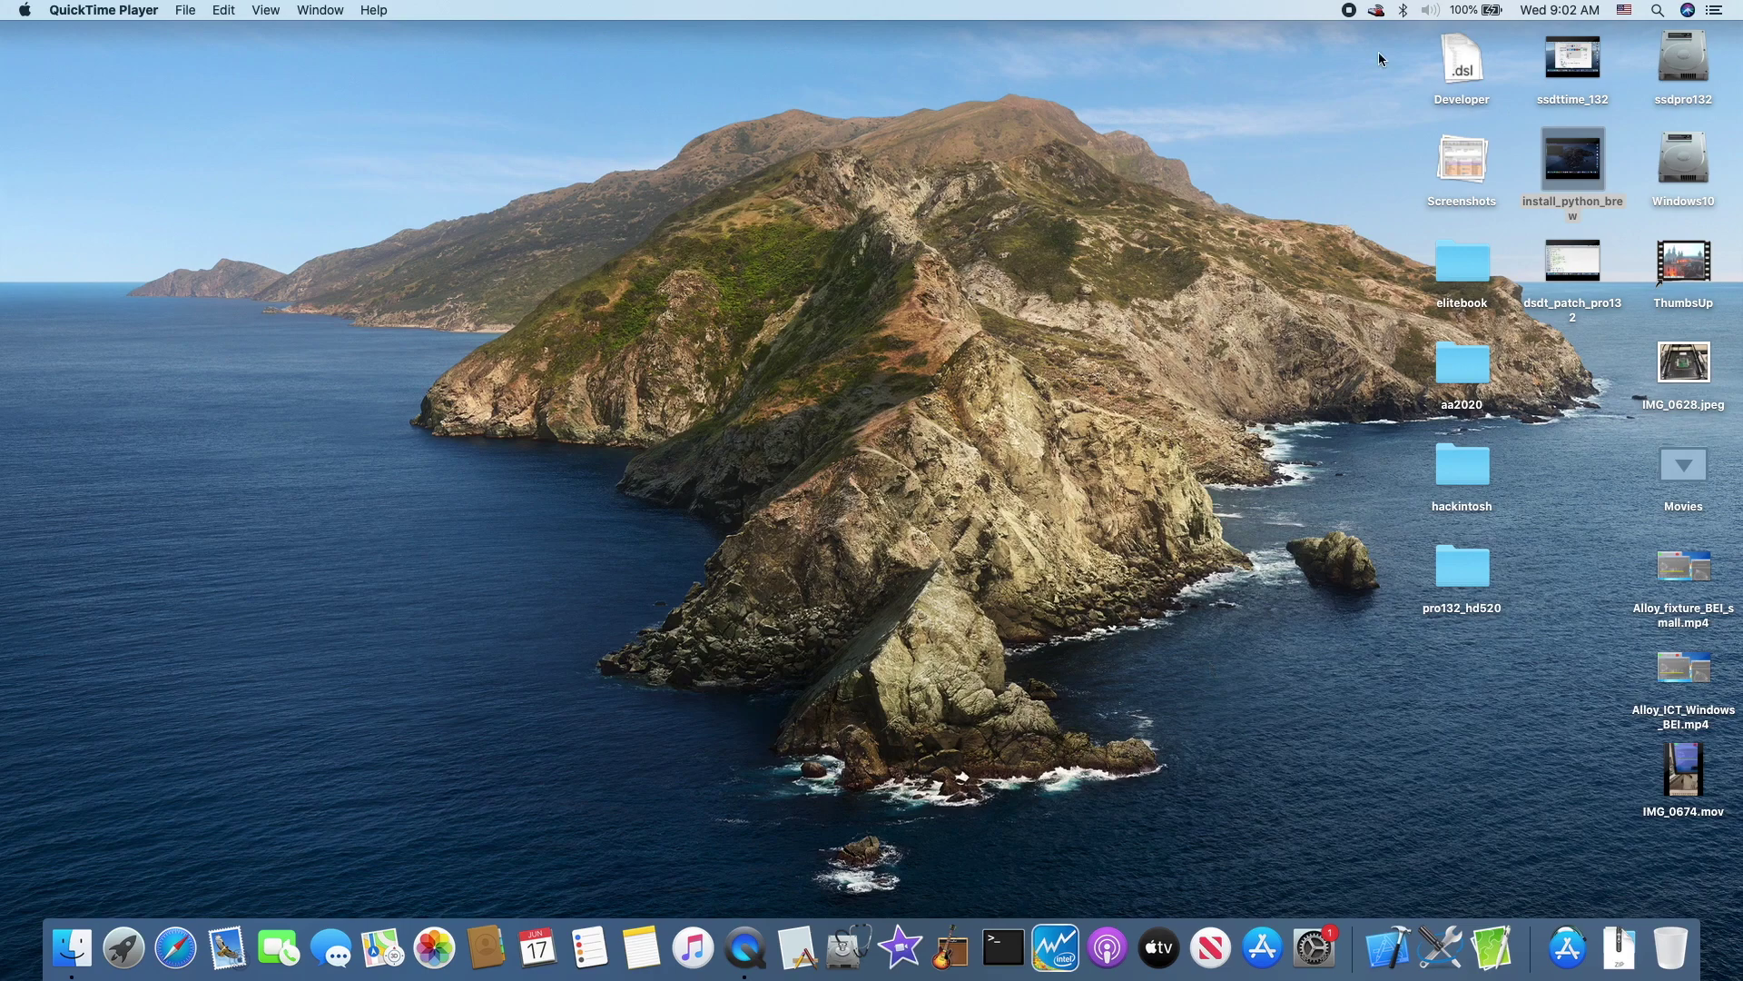
Step: Check the menu-bar volume options and Quick Look the install_python_brew video
left_click(1428, 11)
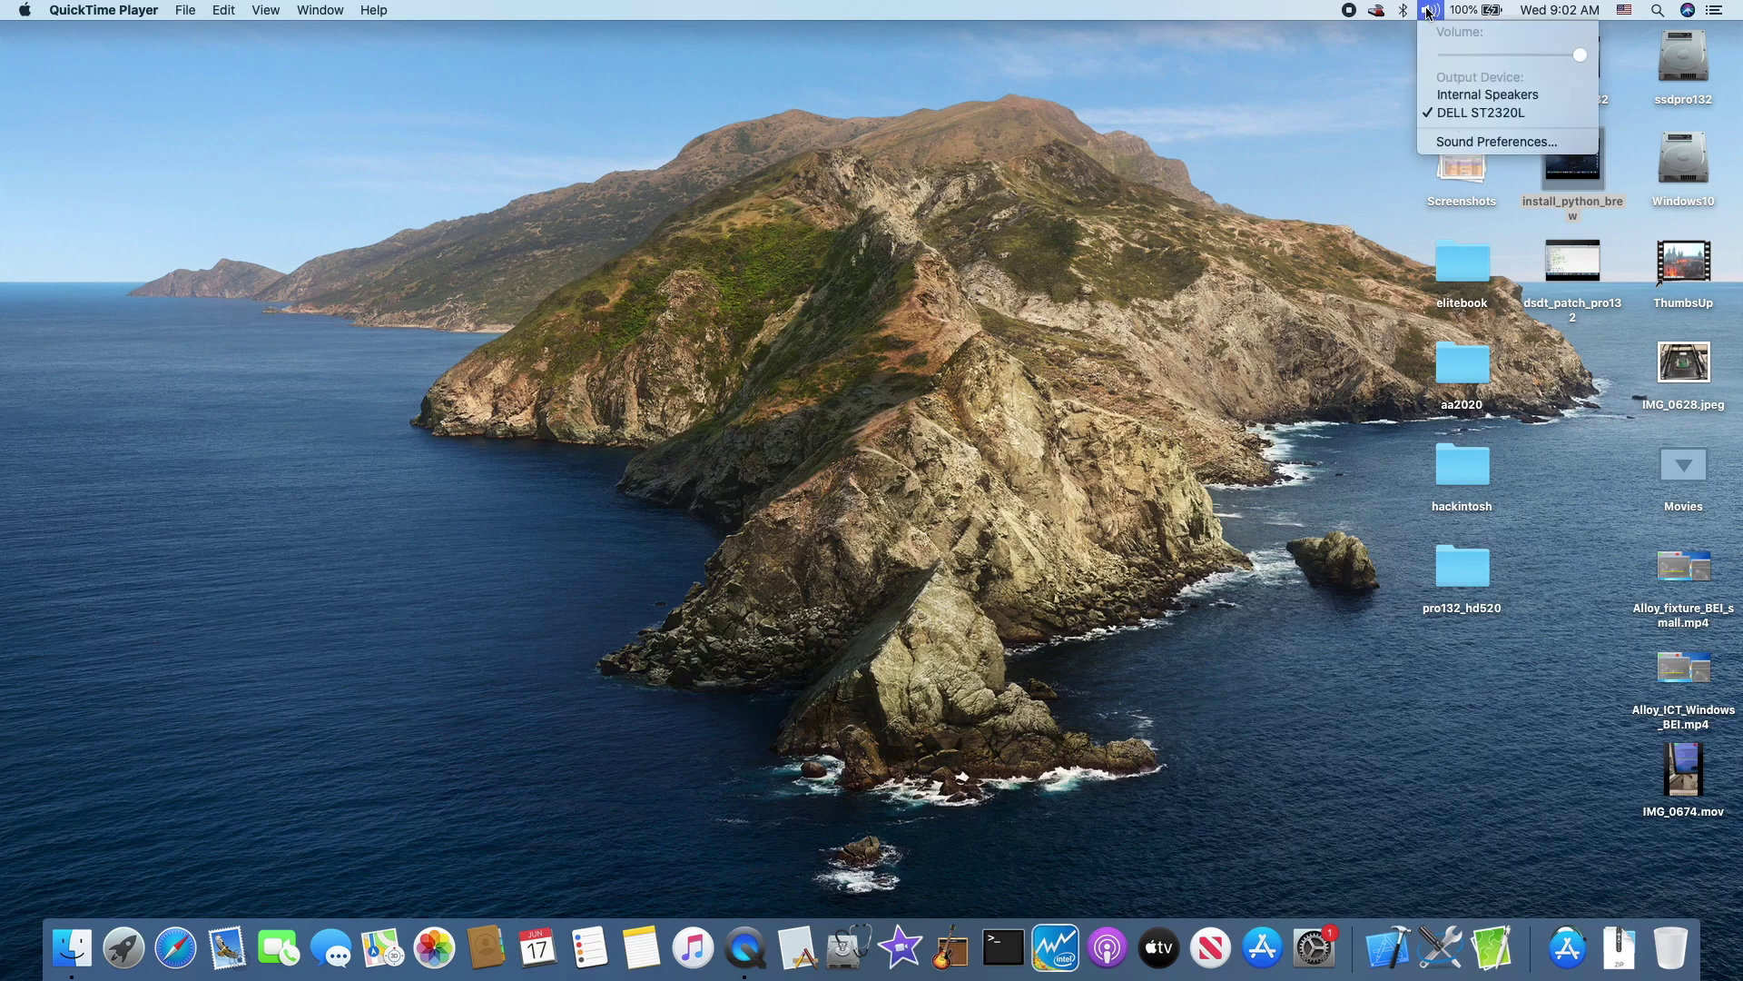
left_click(1428, 12)
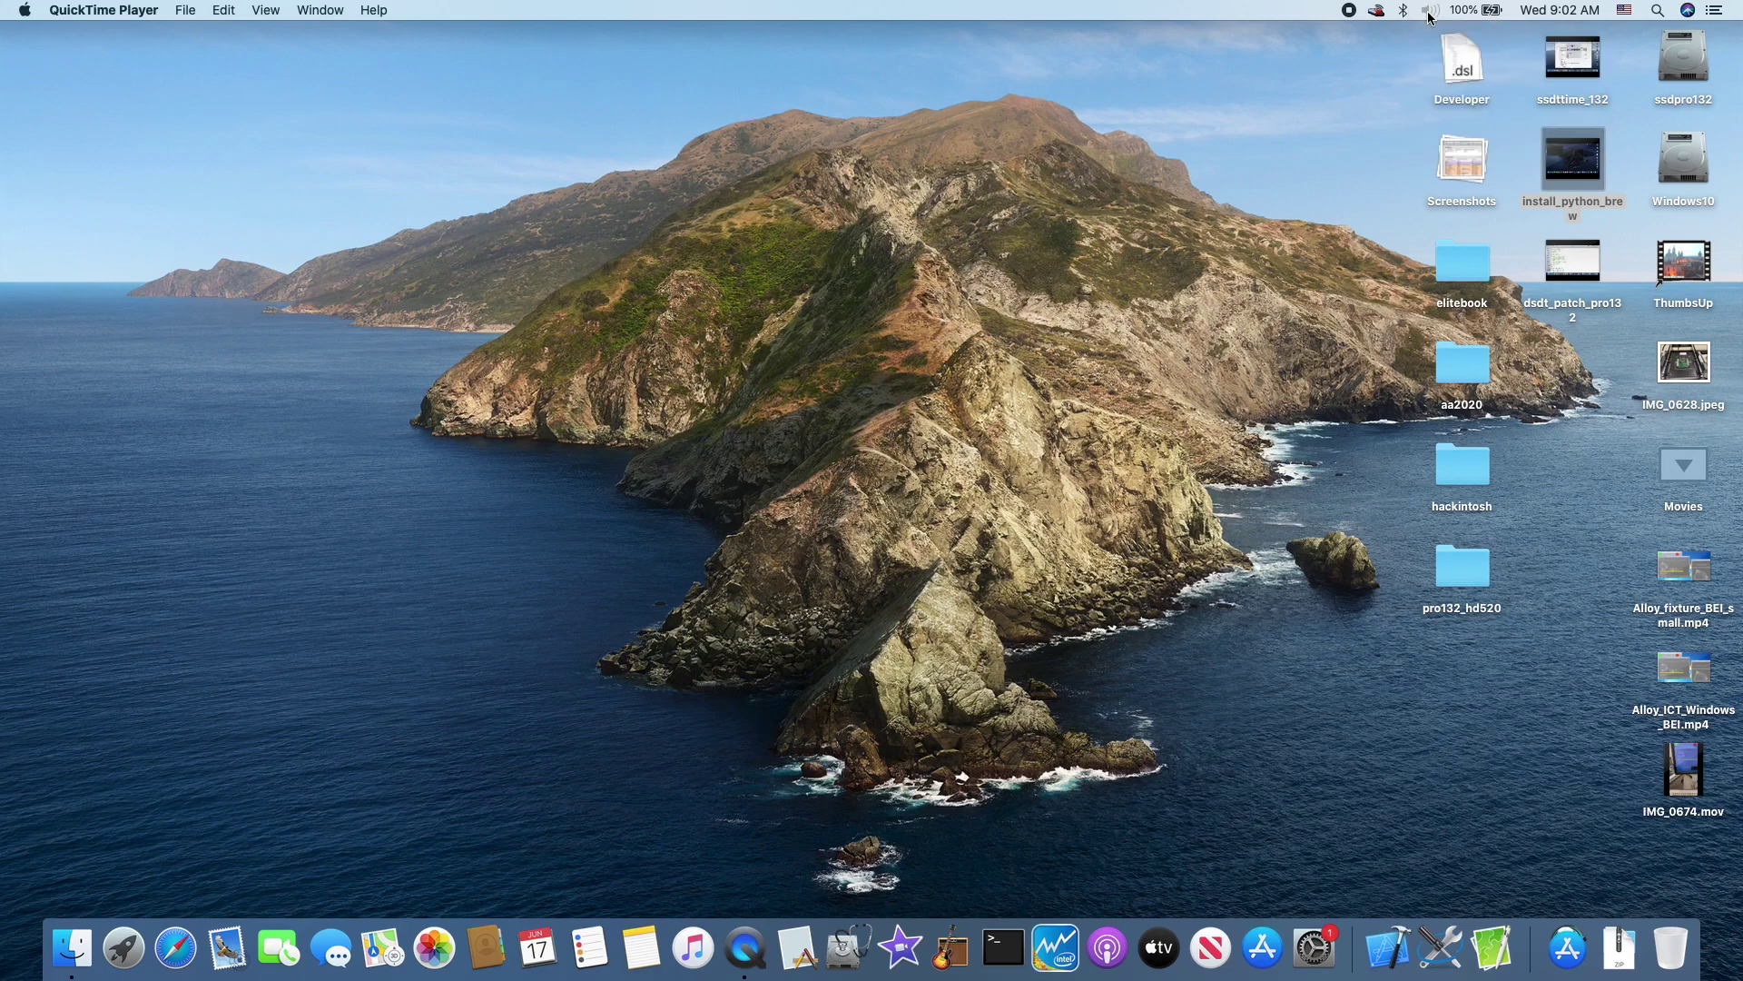
key("space")
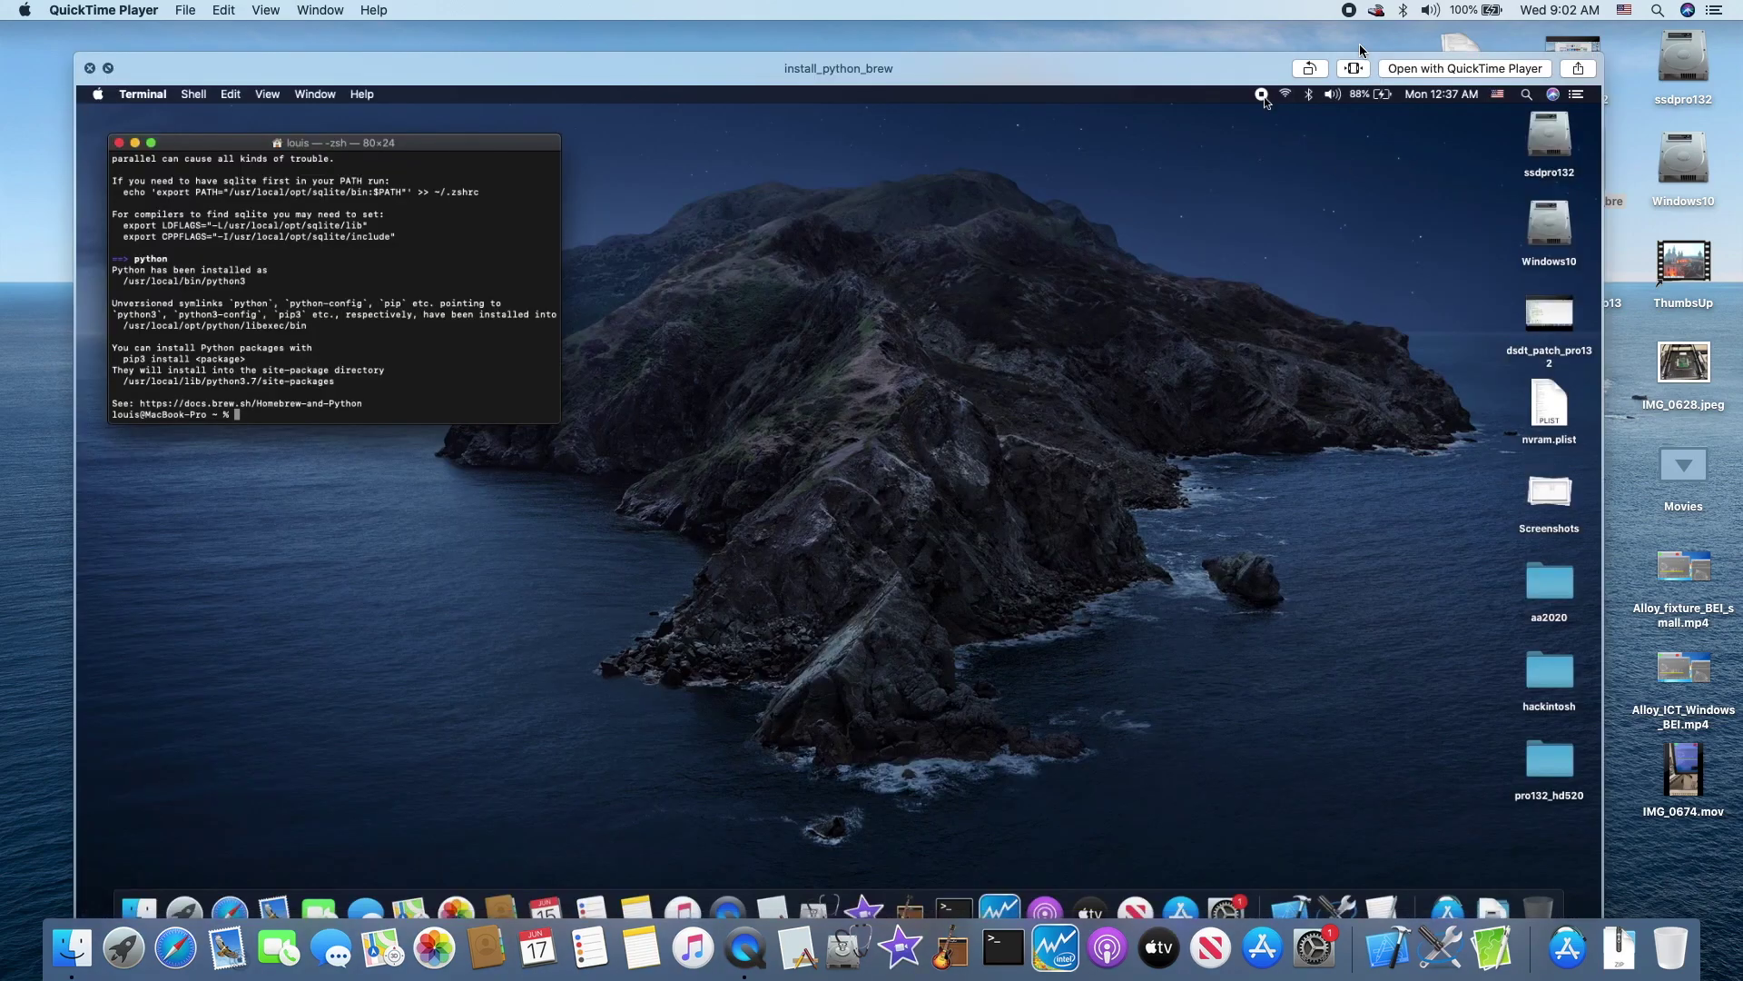
left_click(1430, 11)
left_click(1432, 13)
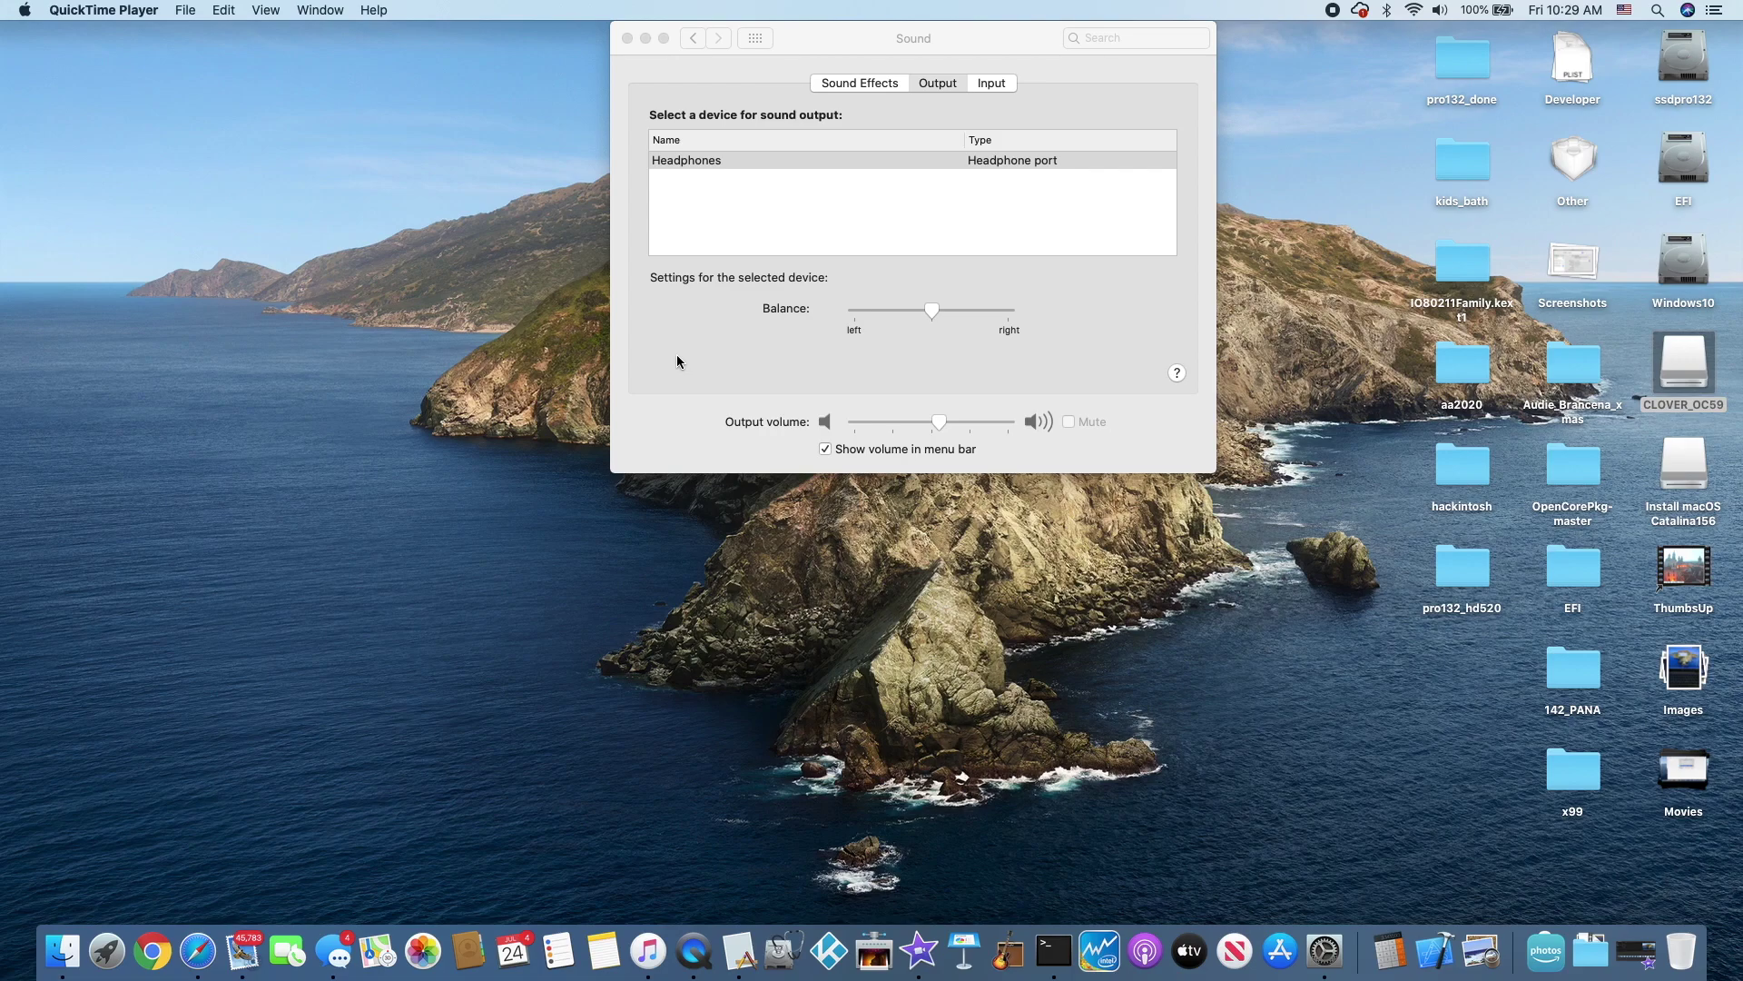
Step: Adjust the headphone output volume, then bring Sound settings forward and switch to its Input settings
key("XF86AudioRaiseVolume")
key("XF86AudioRaiseVolume")
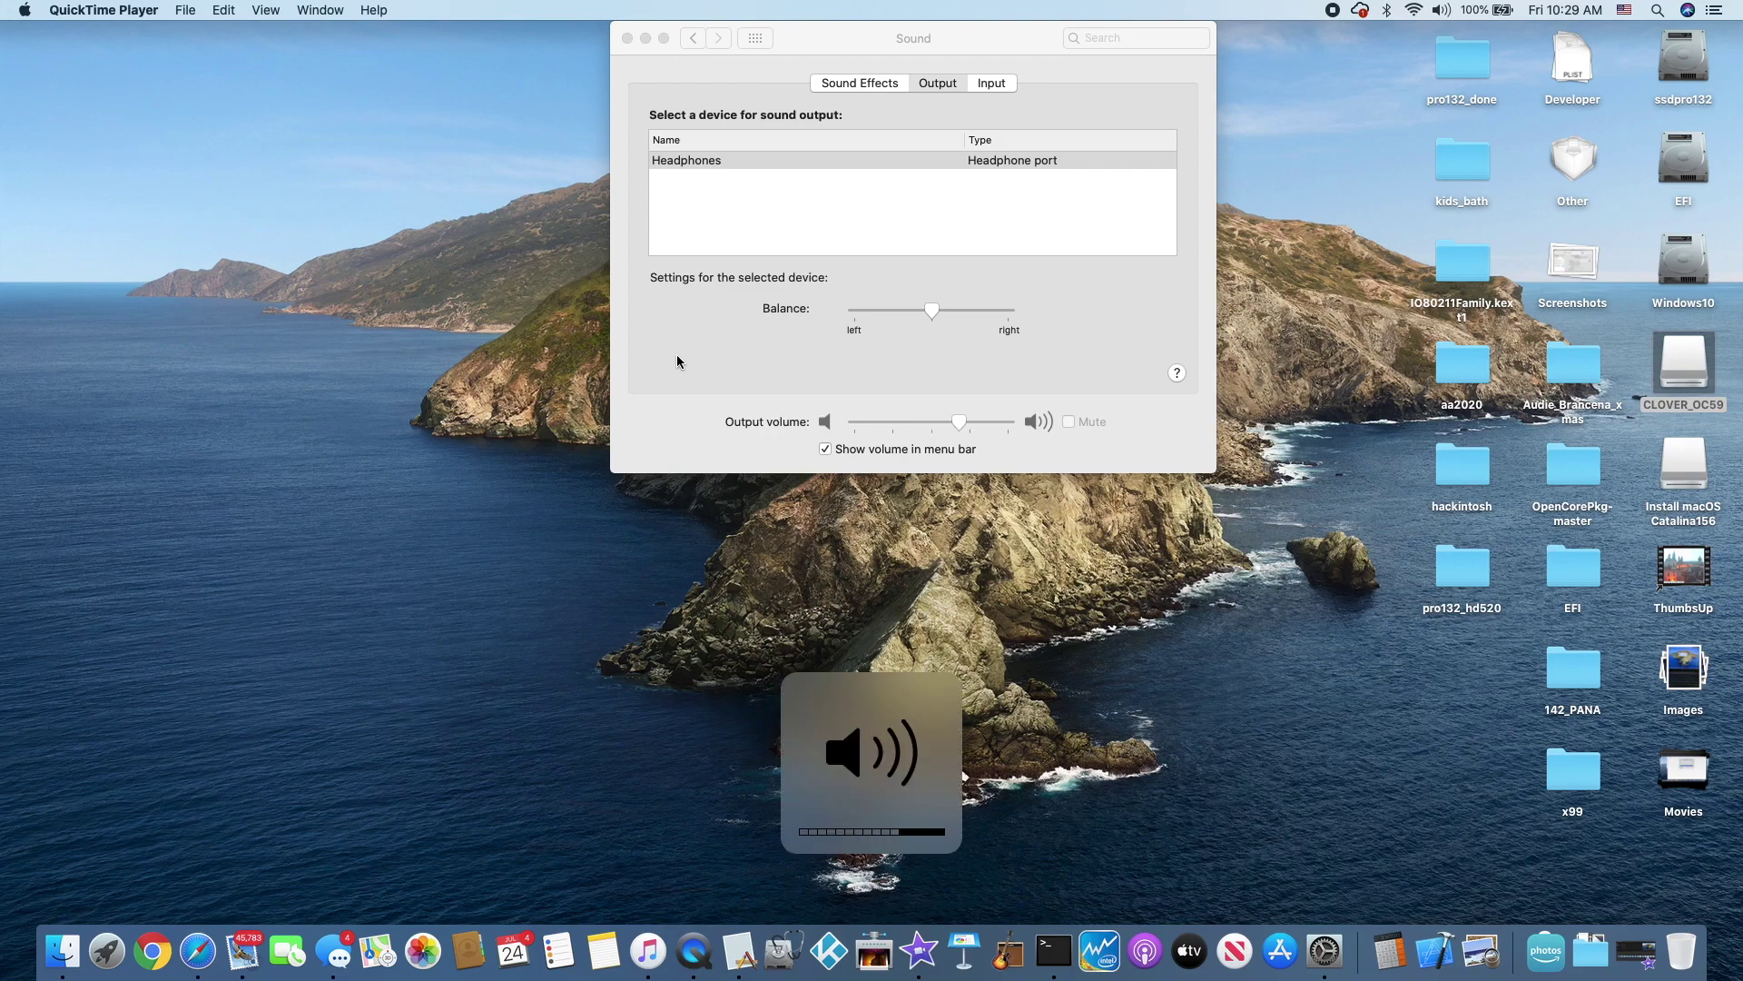
key("XF86AudioLowerVolume")
key("XF86AudioLowerVolume")
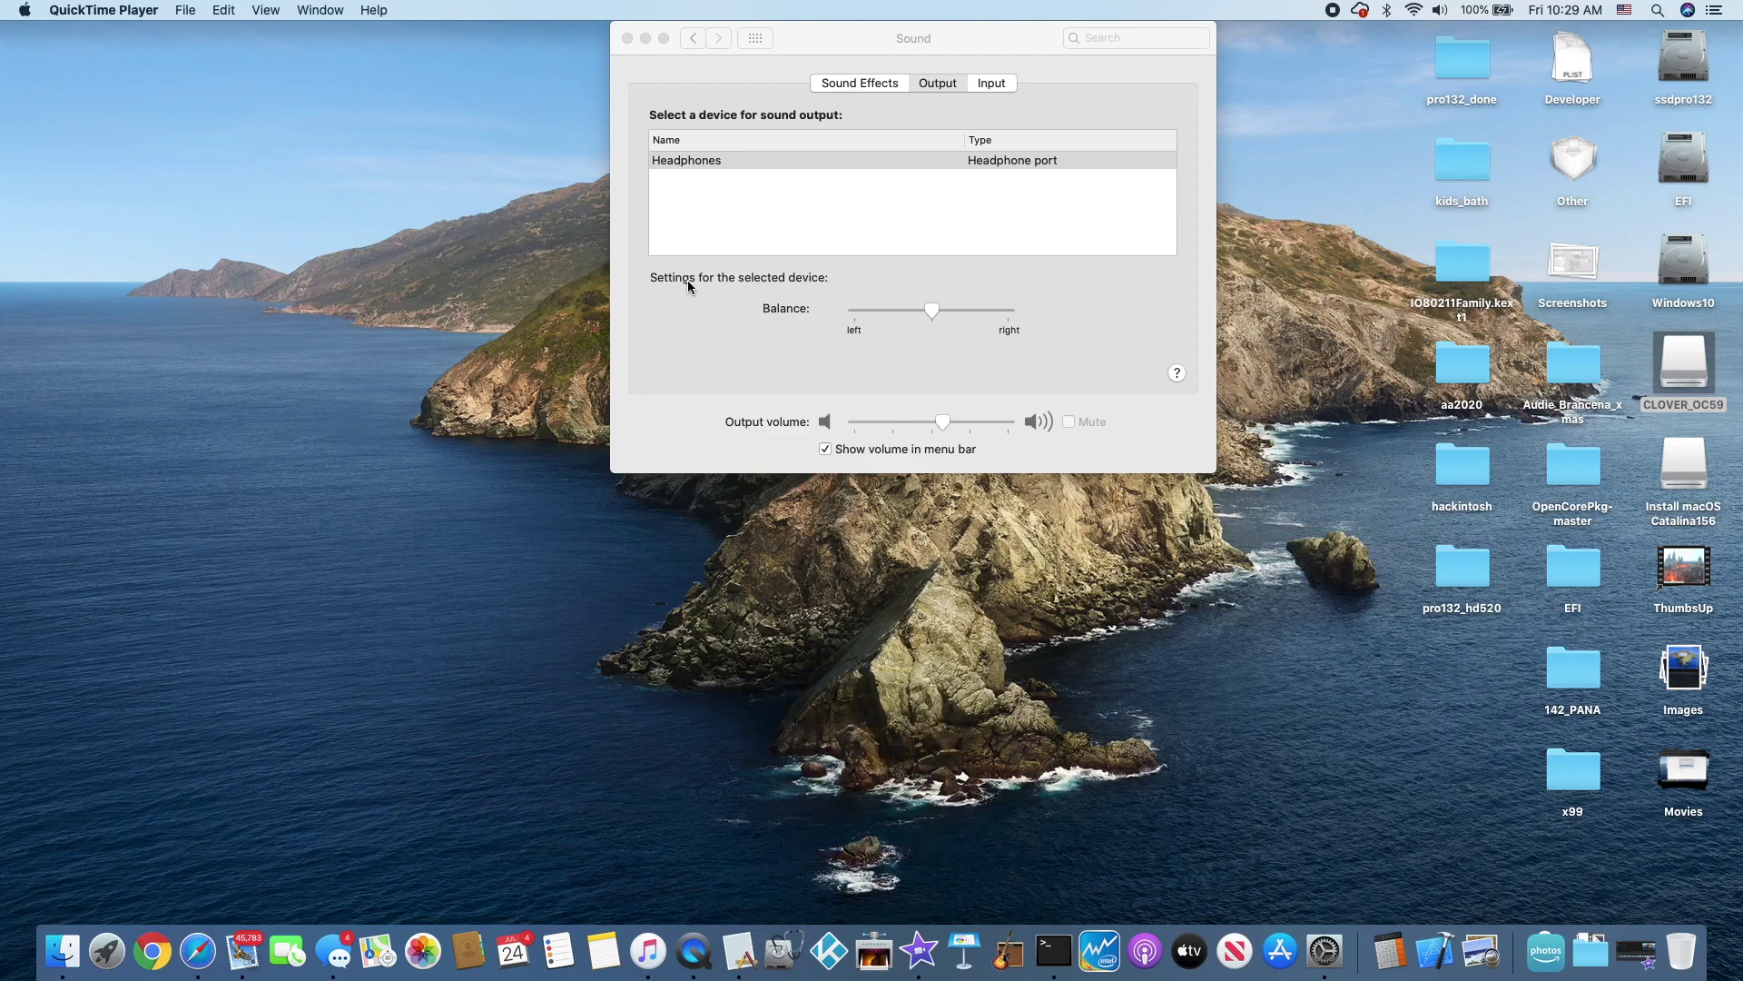
key("XF86AudioRaiseVolume")
key("XF86AudioRaiseVolume")
key("XF86AudioRaiseVolume")
left_click(974, 84)
left_click(973, 85)
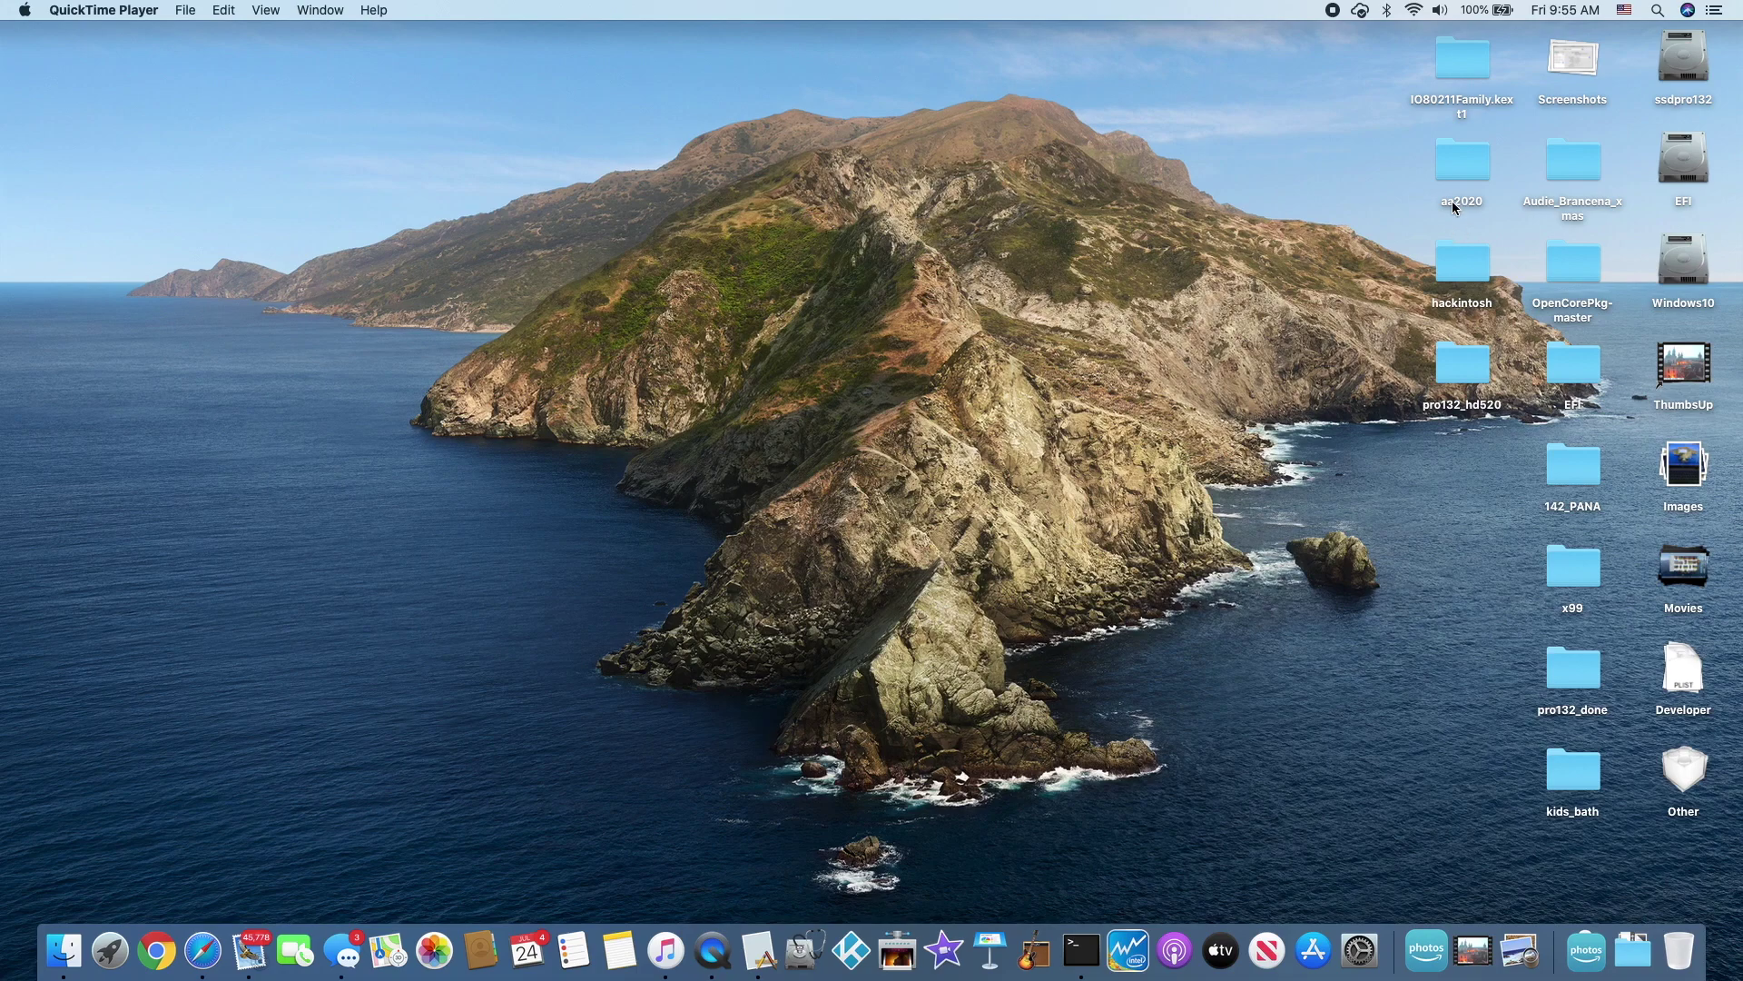
Step: Launch DPCIManager from Applications and read the Conexant audio codec ID 0x14F150F4
left_click(1438, 11)
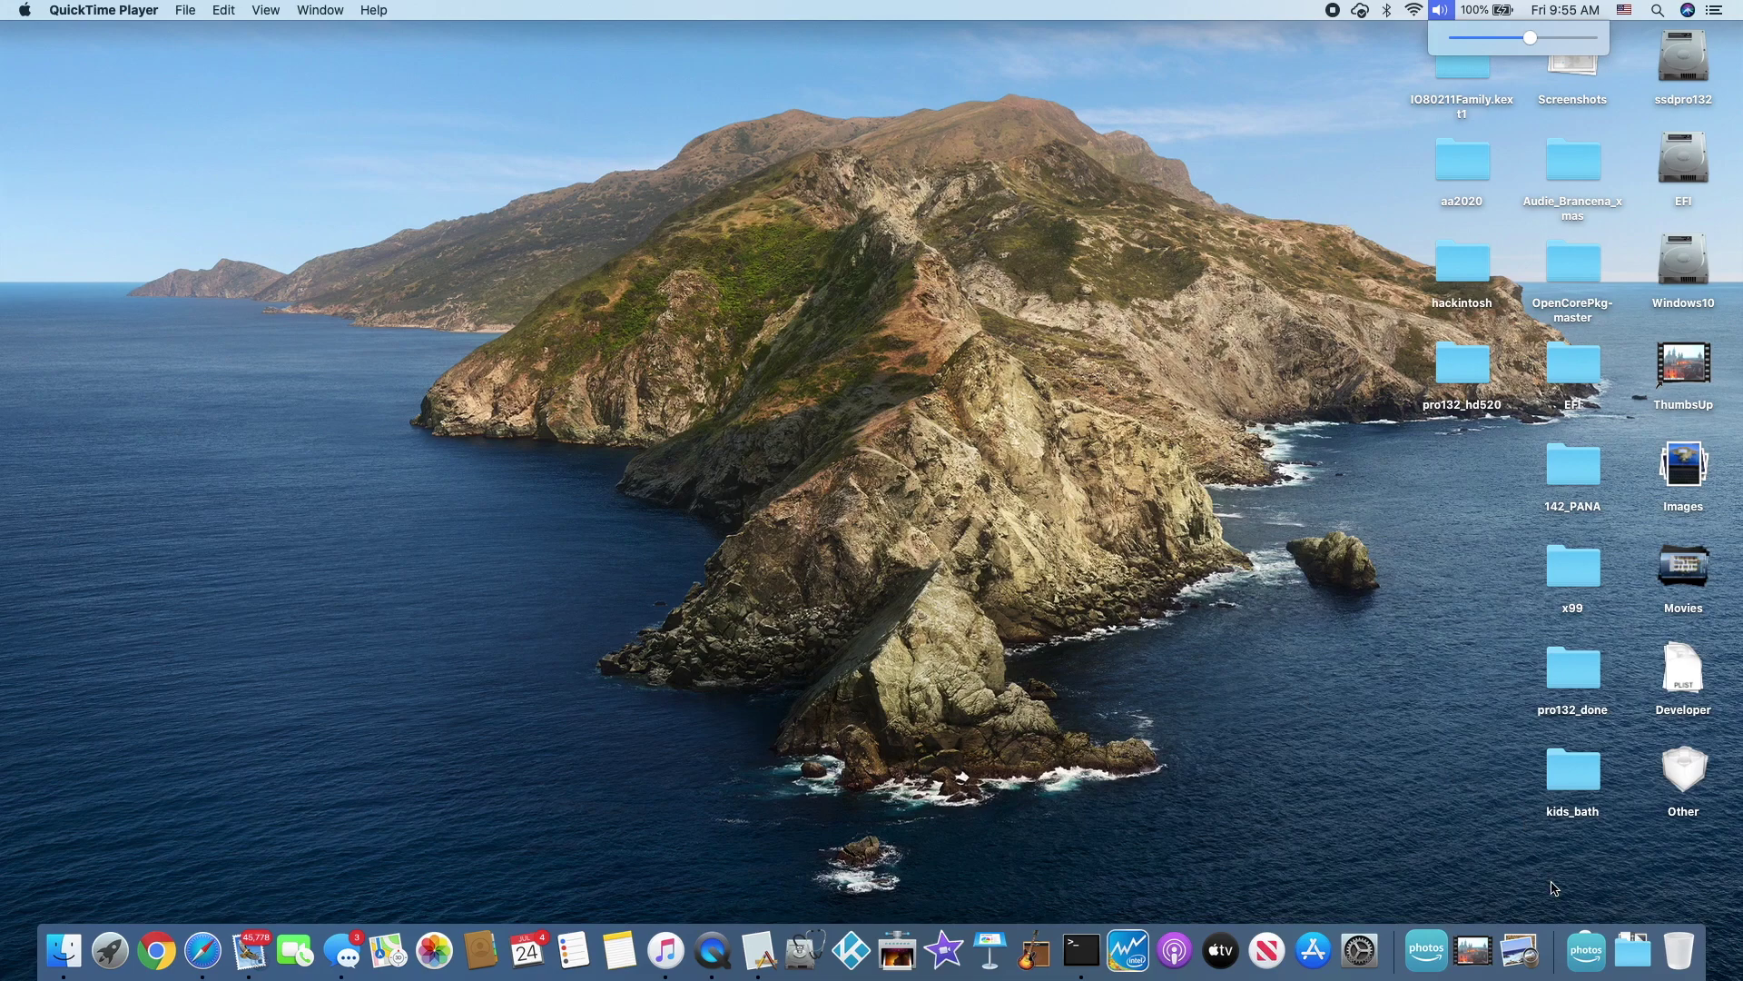
left_click(1589, 955)
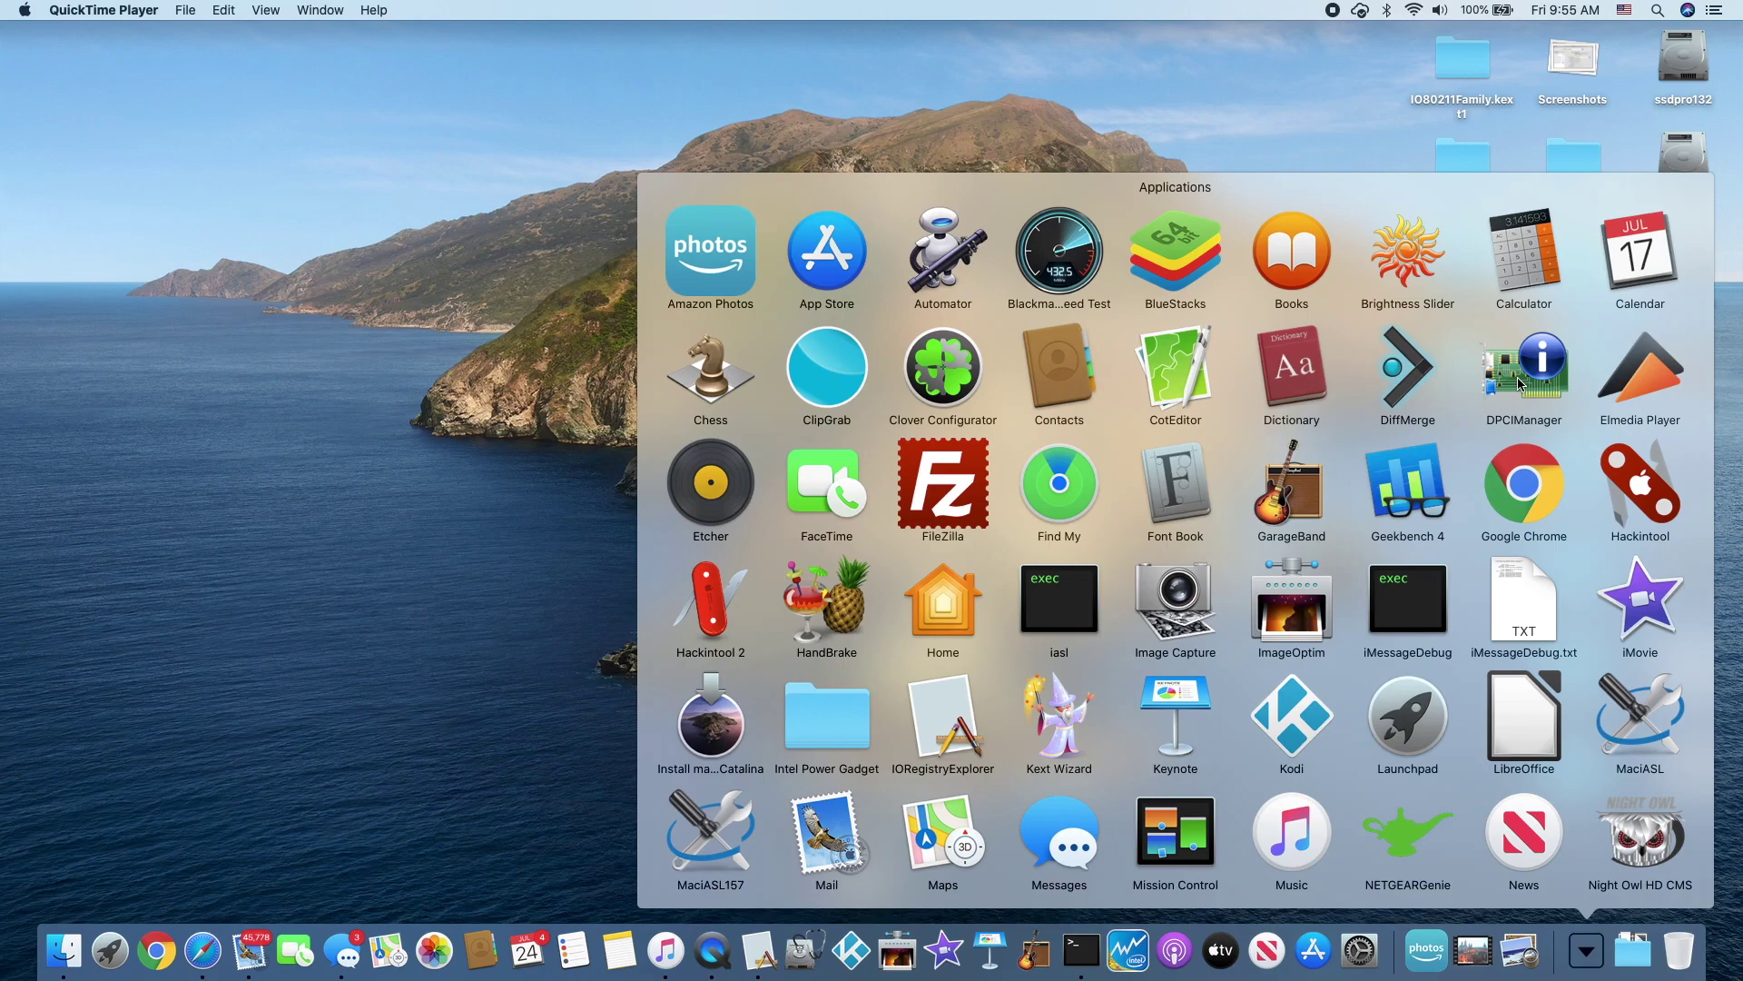
left_click(1521, 384)
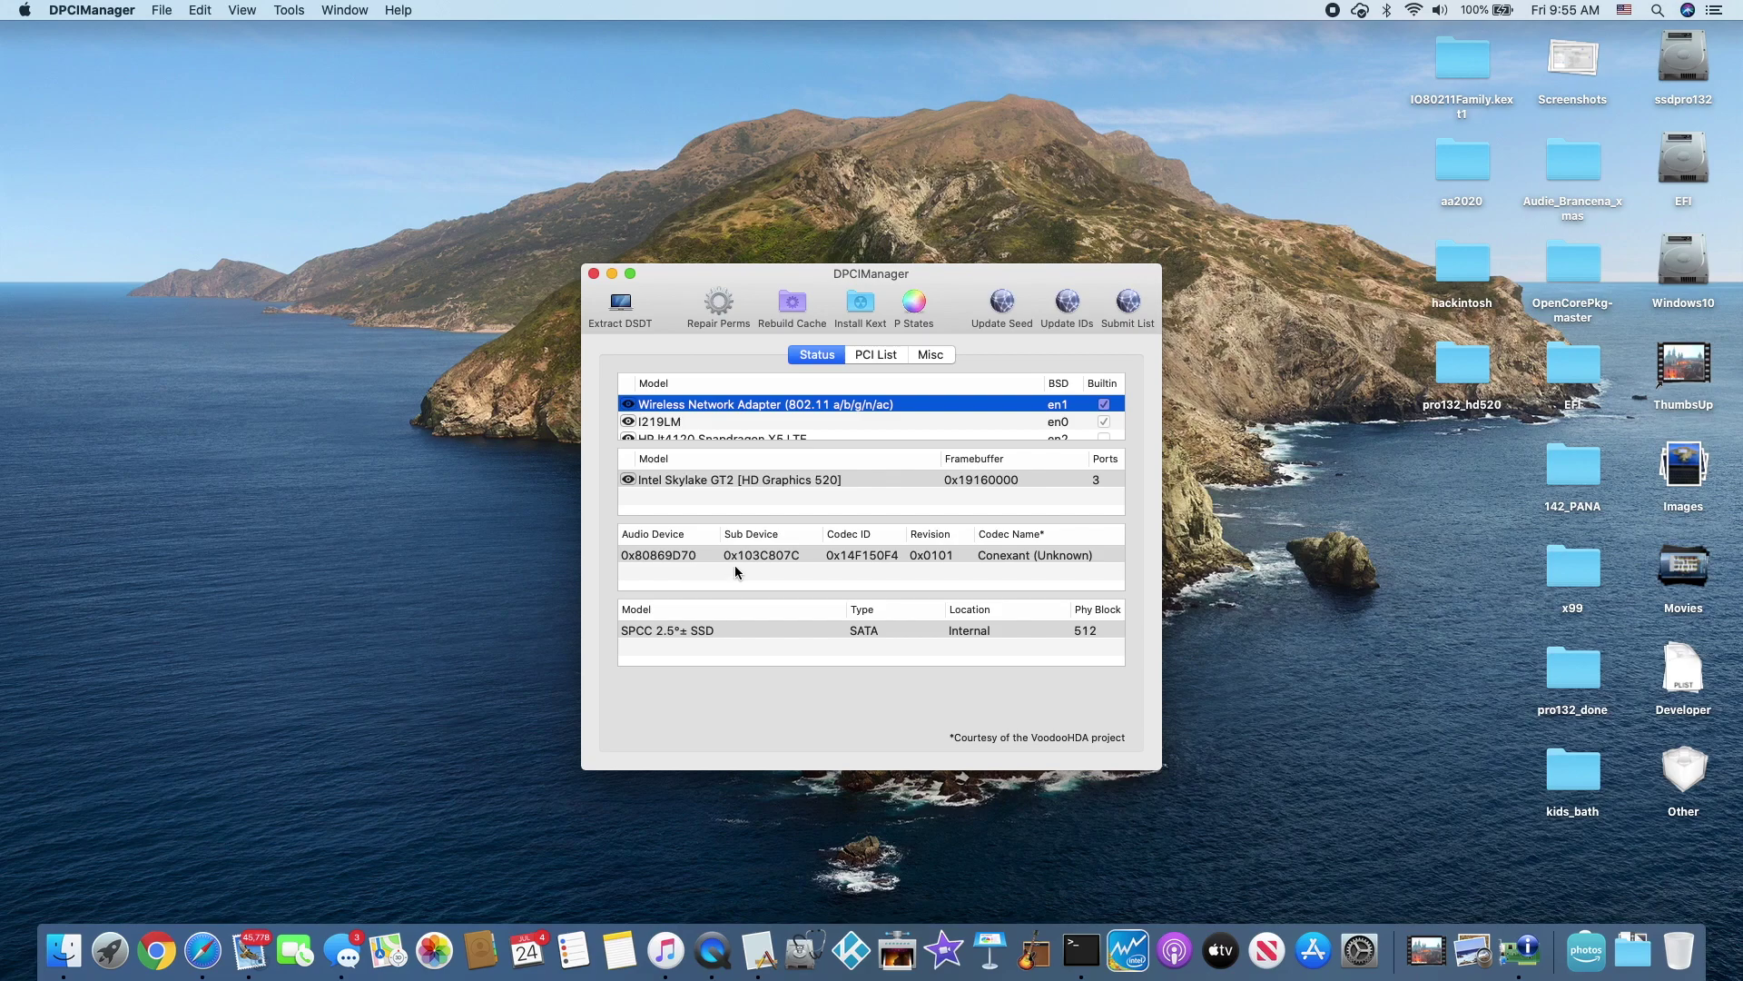
left_click(996, 556)
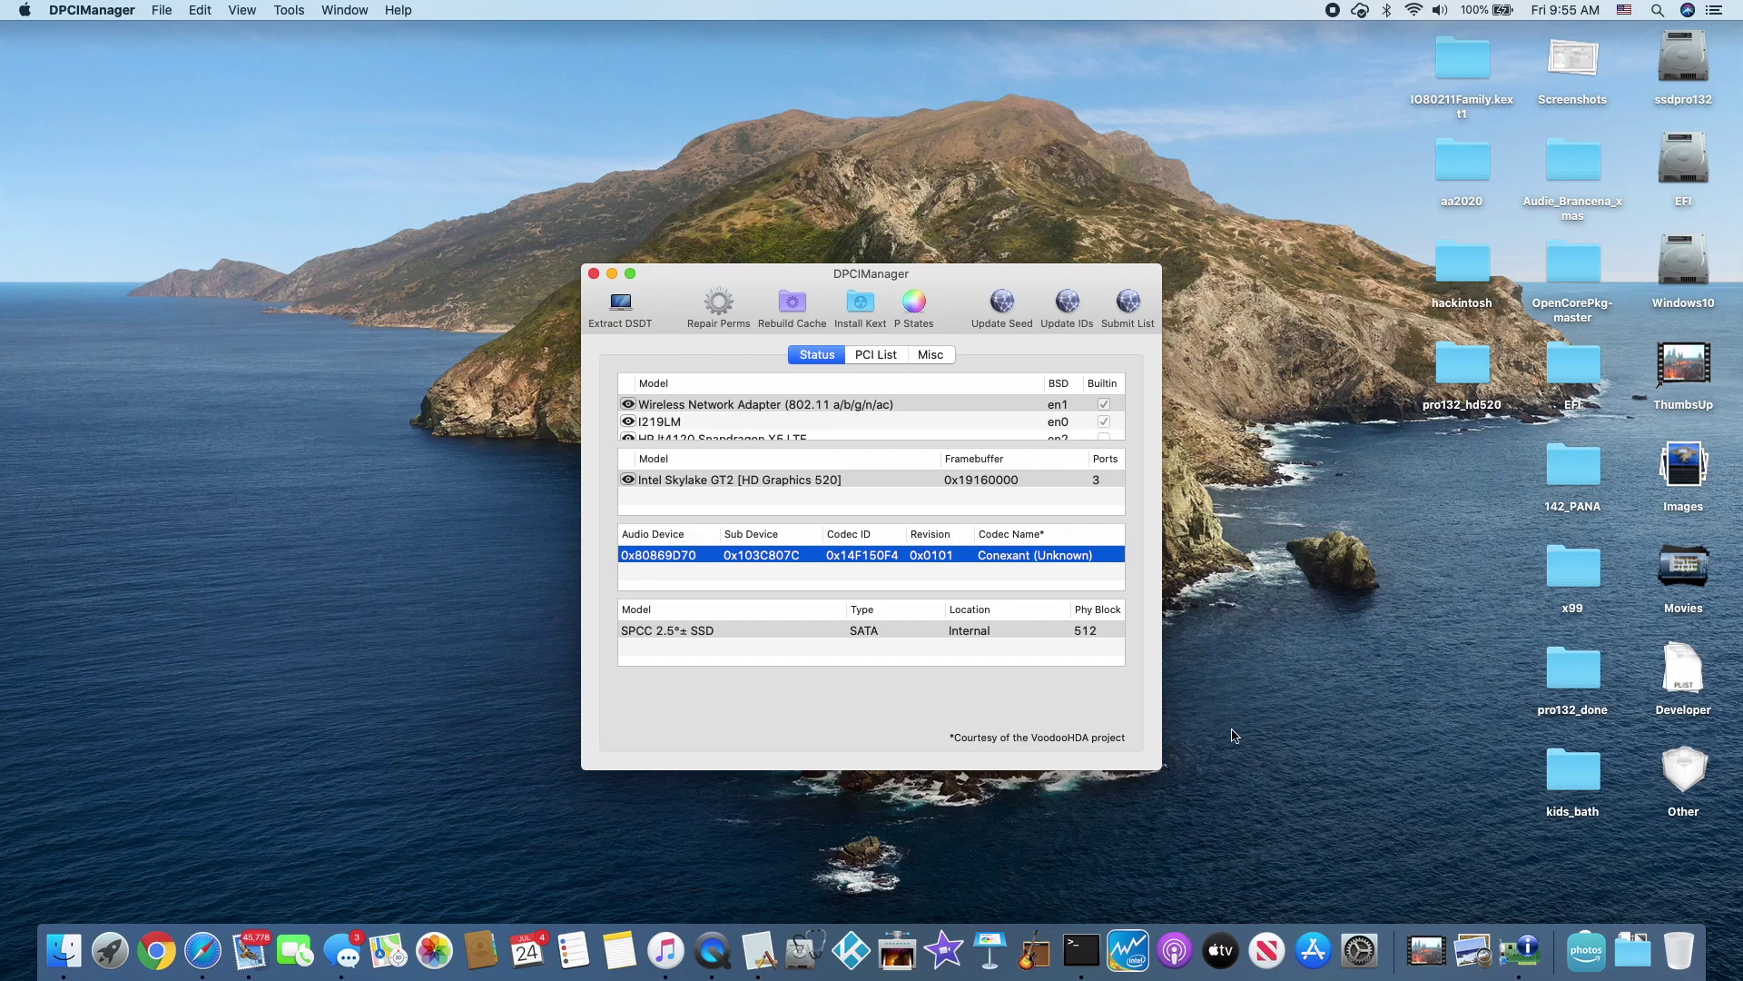
left_click(1359, 950)
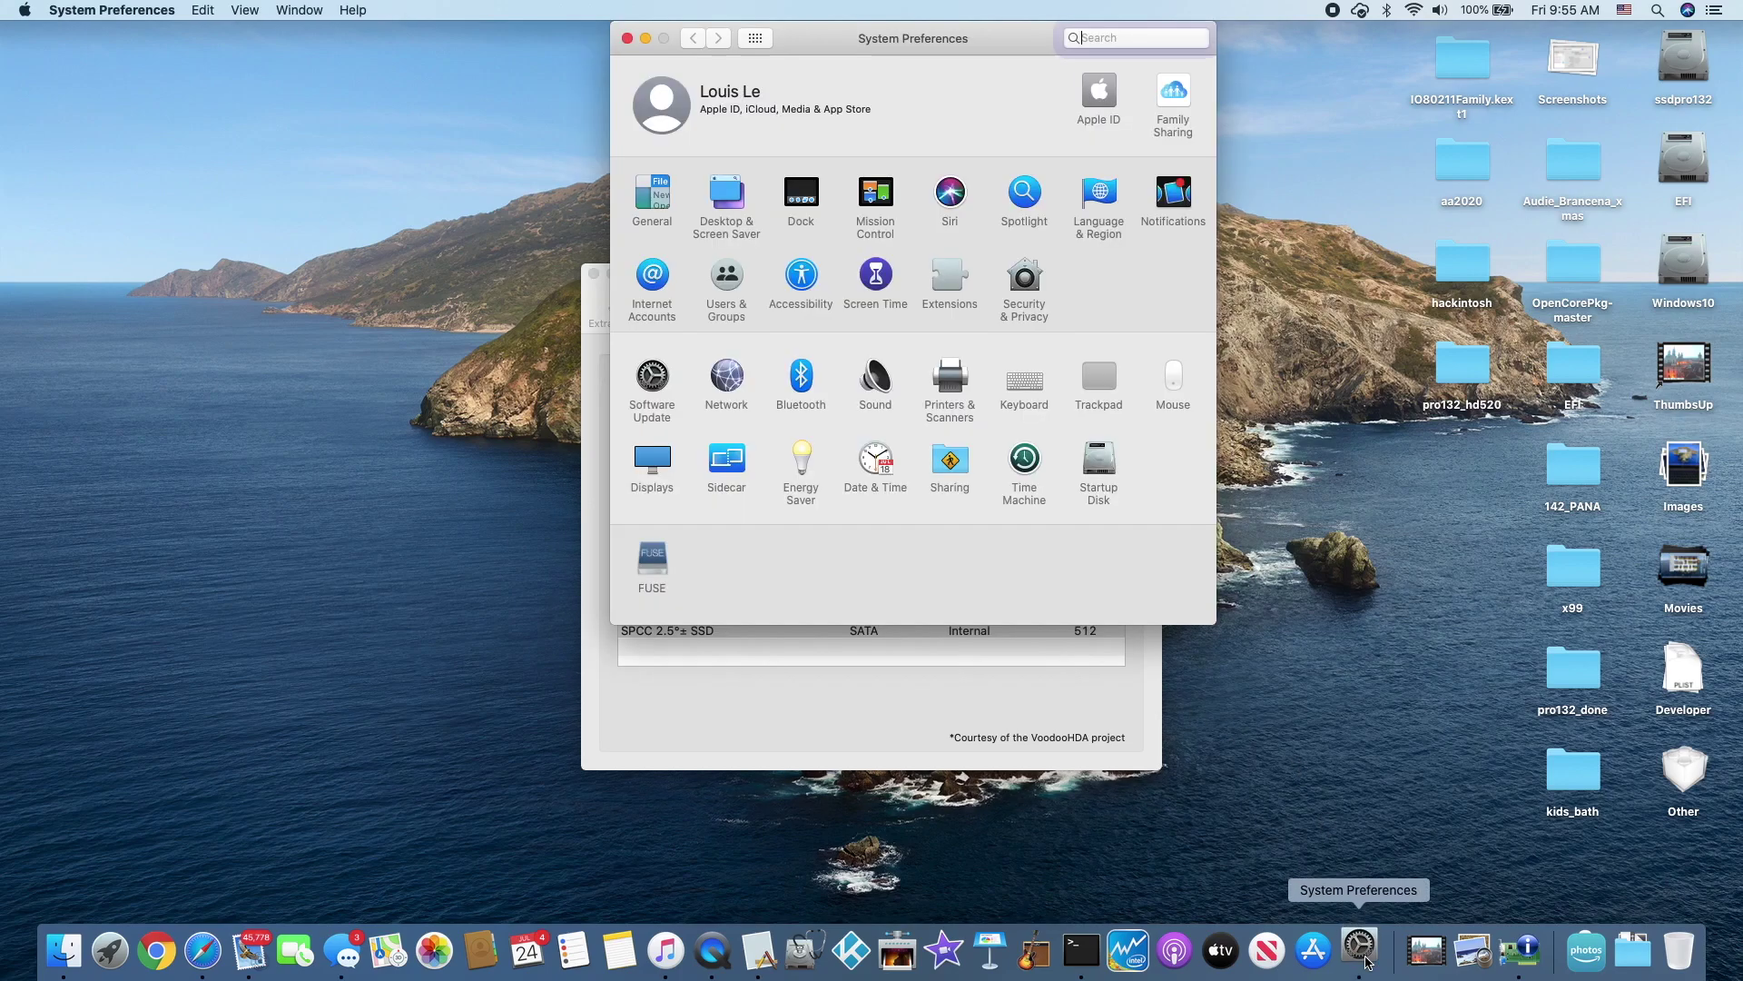
Step: Bring Calculator forward and switch it to Programmer mode
left_click(1586, 949)
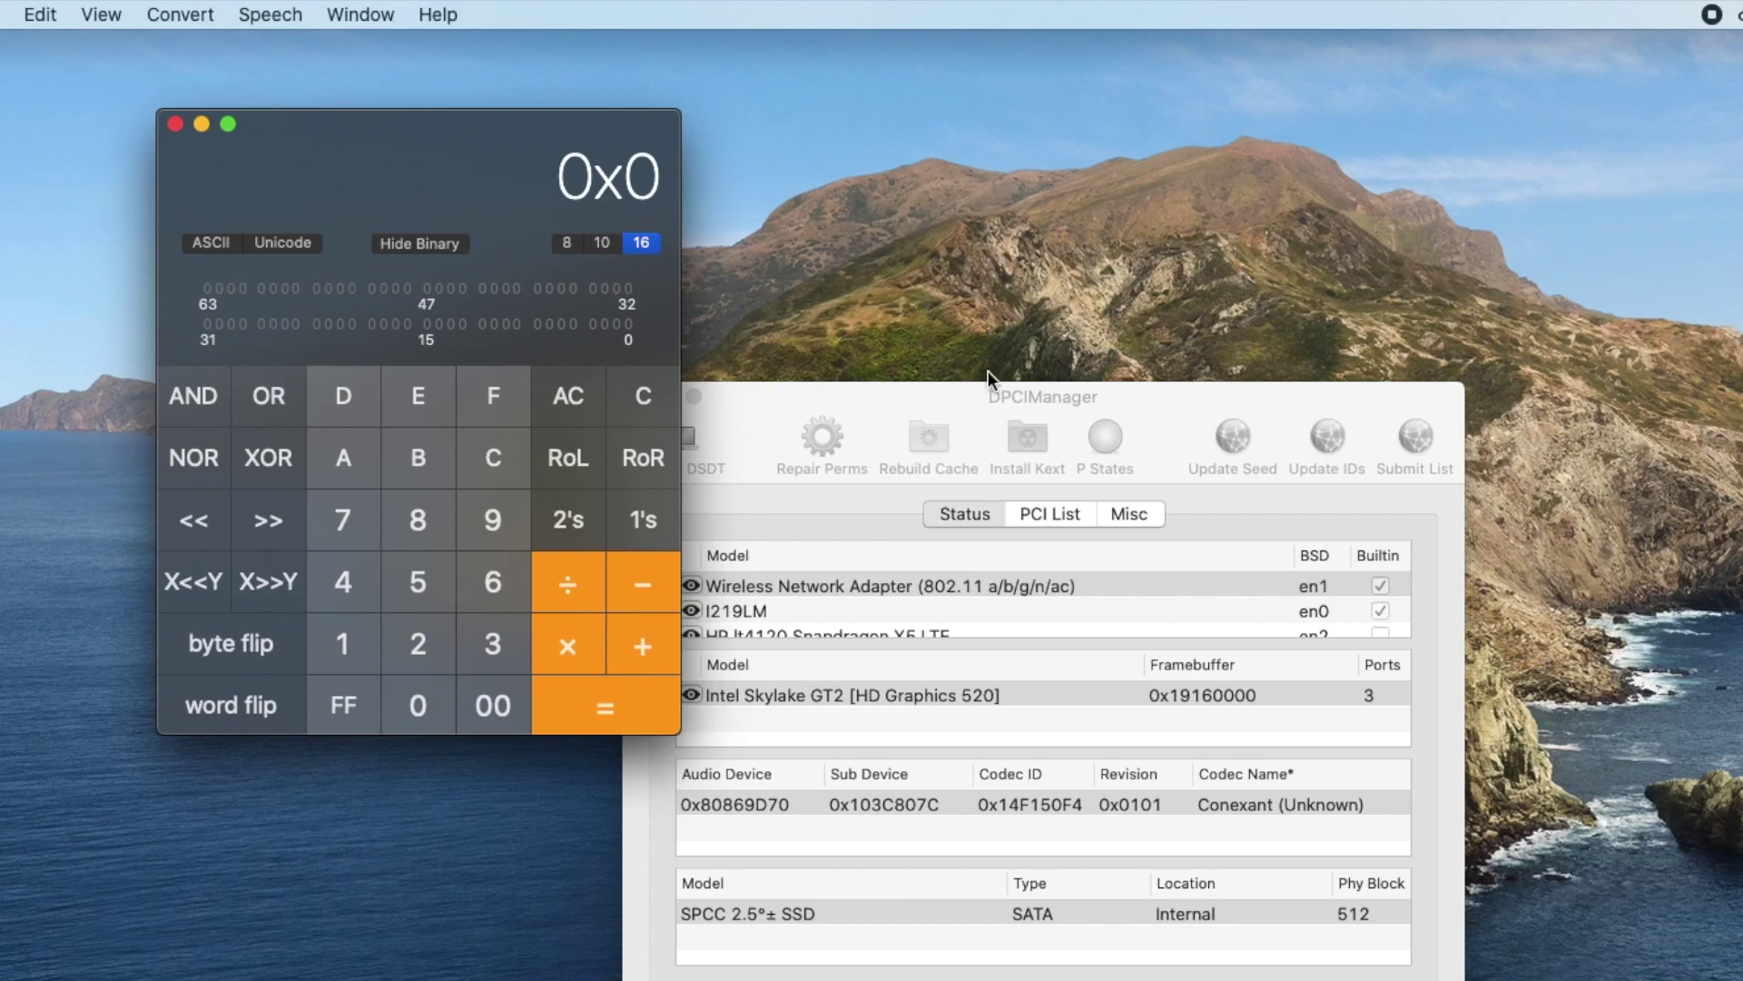
left_click_drag(986, 400, 1179, 386)
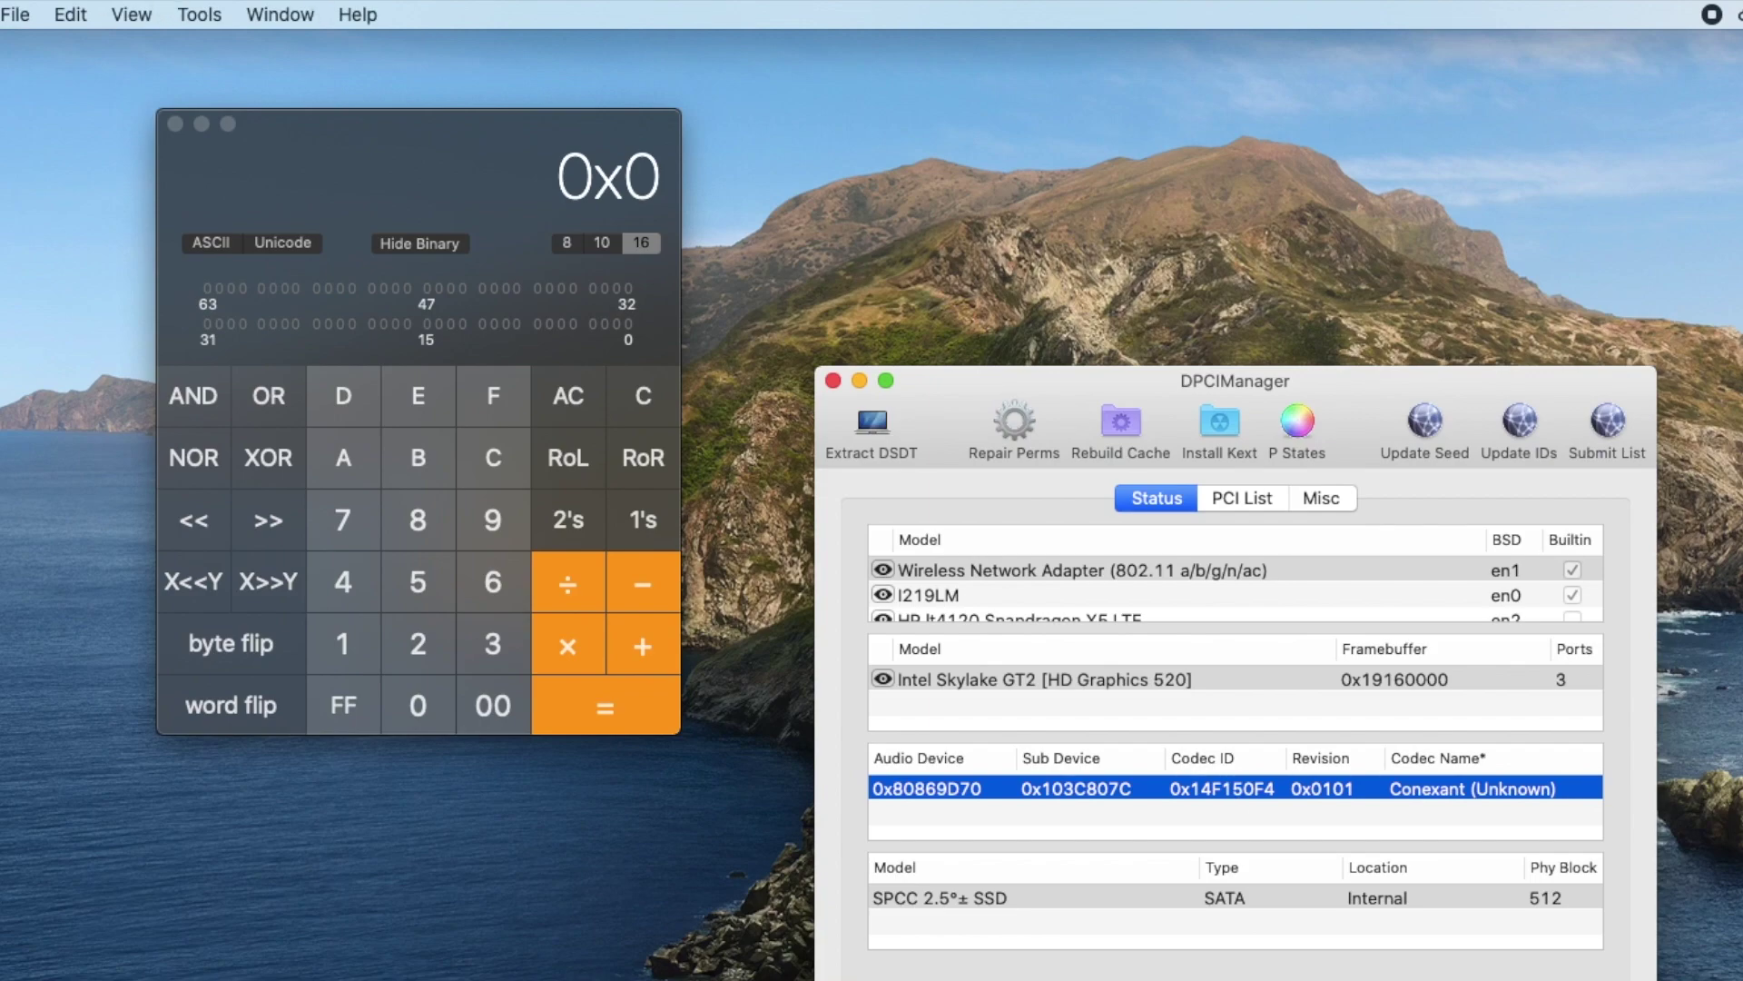
left_click(324, 172)
left_click(108, 15)
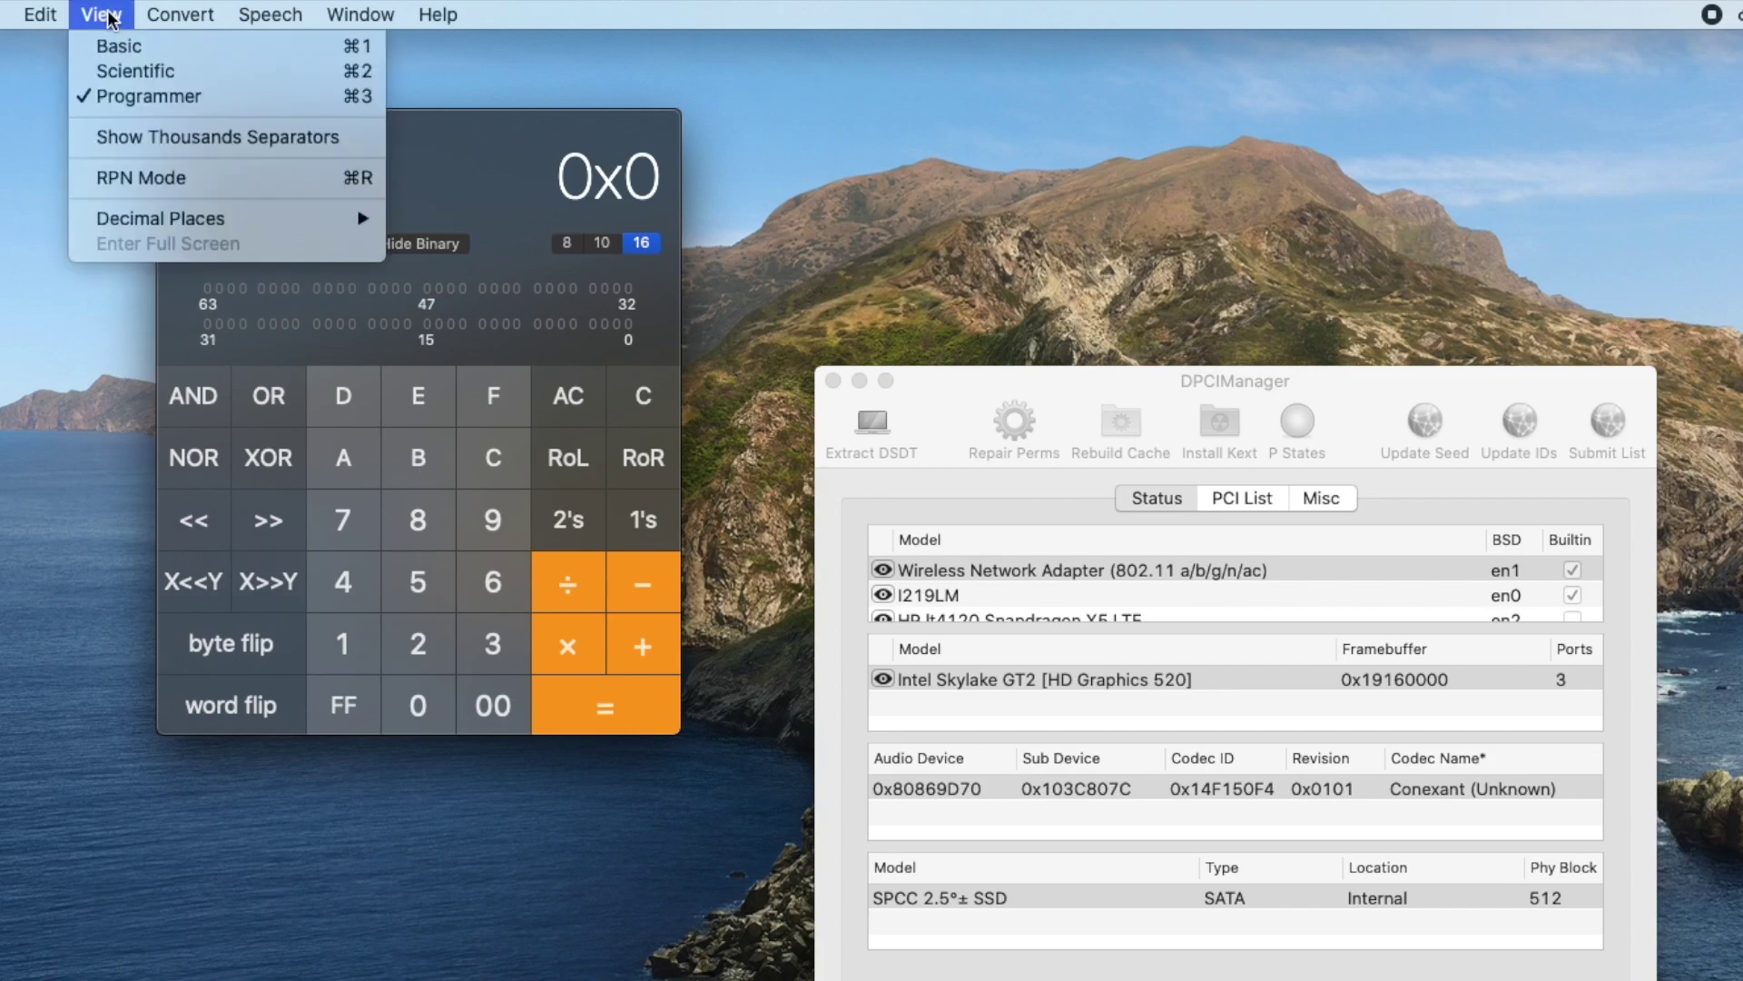
left_click(212, 96)
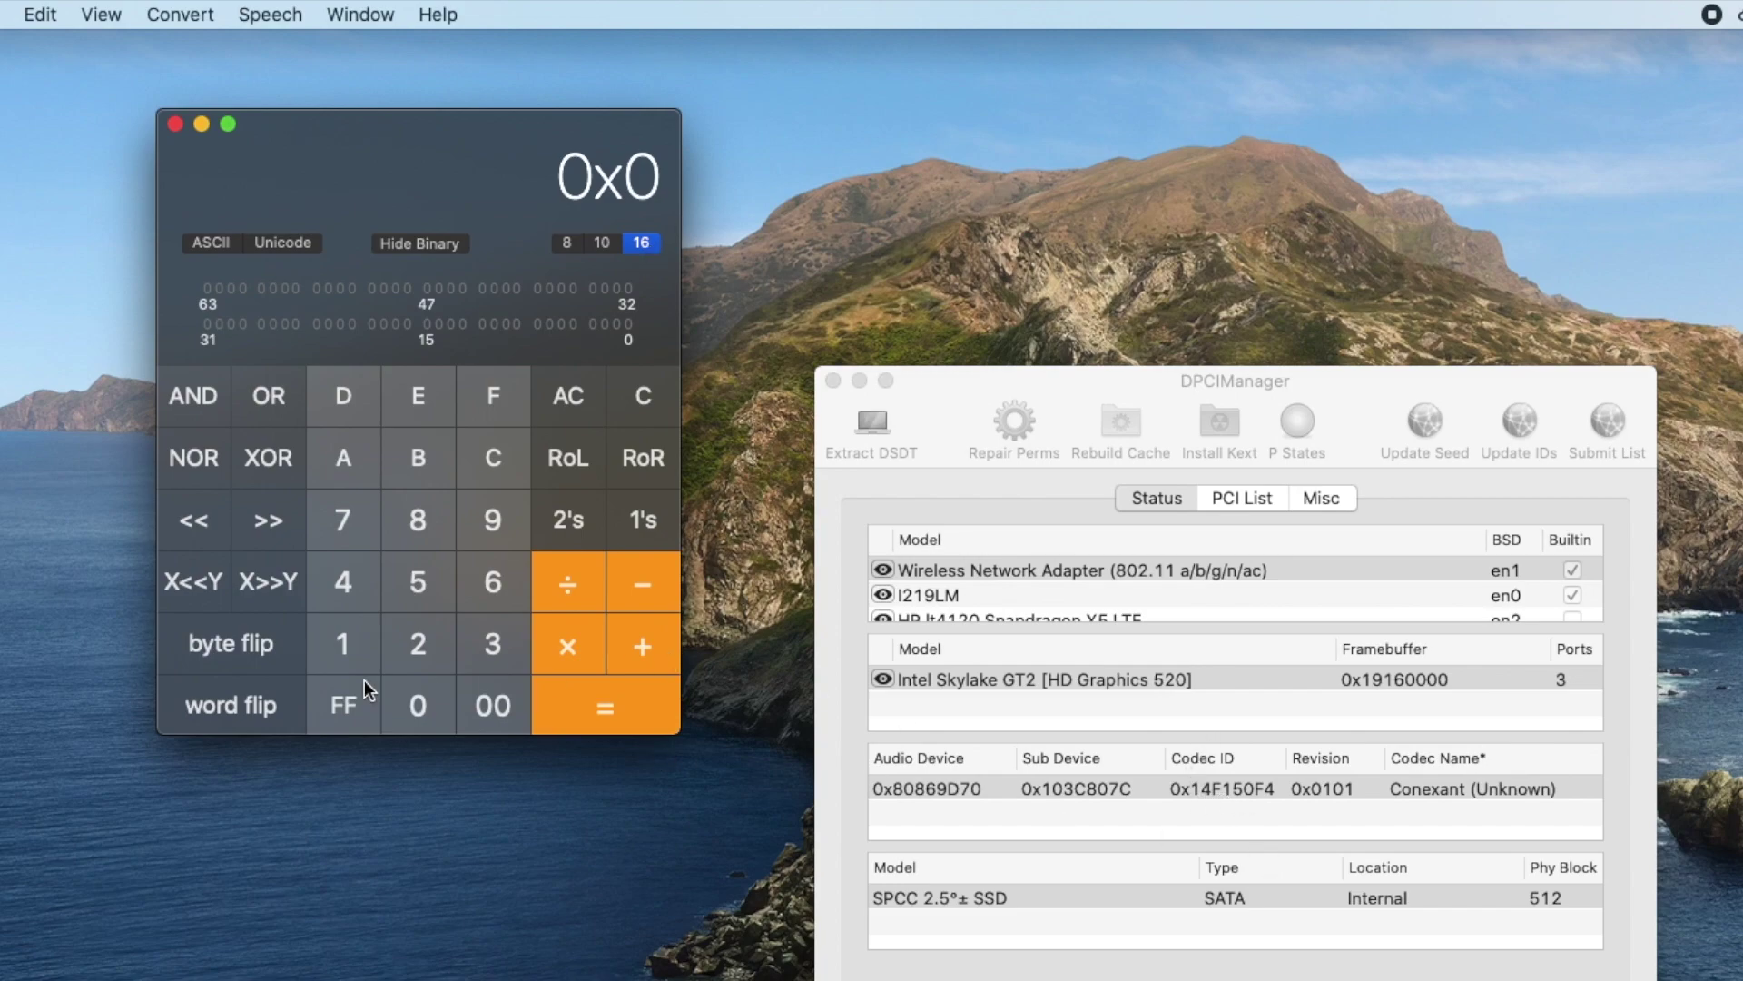
Step: Enter hex 14F150F4 and convert it to decimal 351359220
left_click(343, 646)
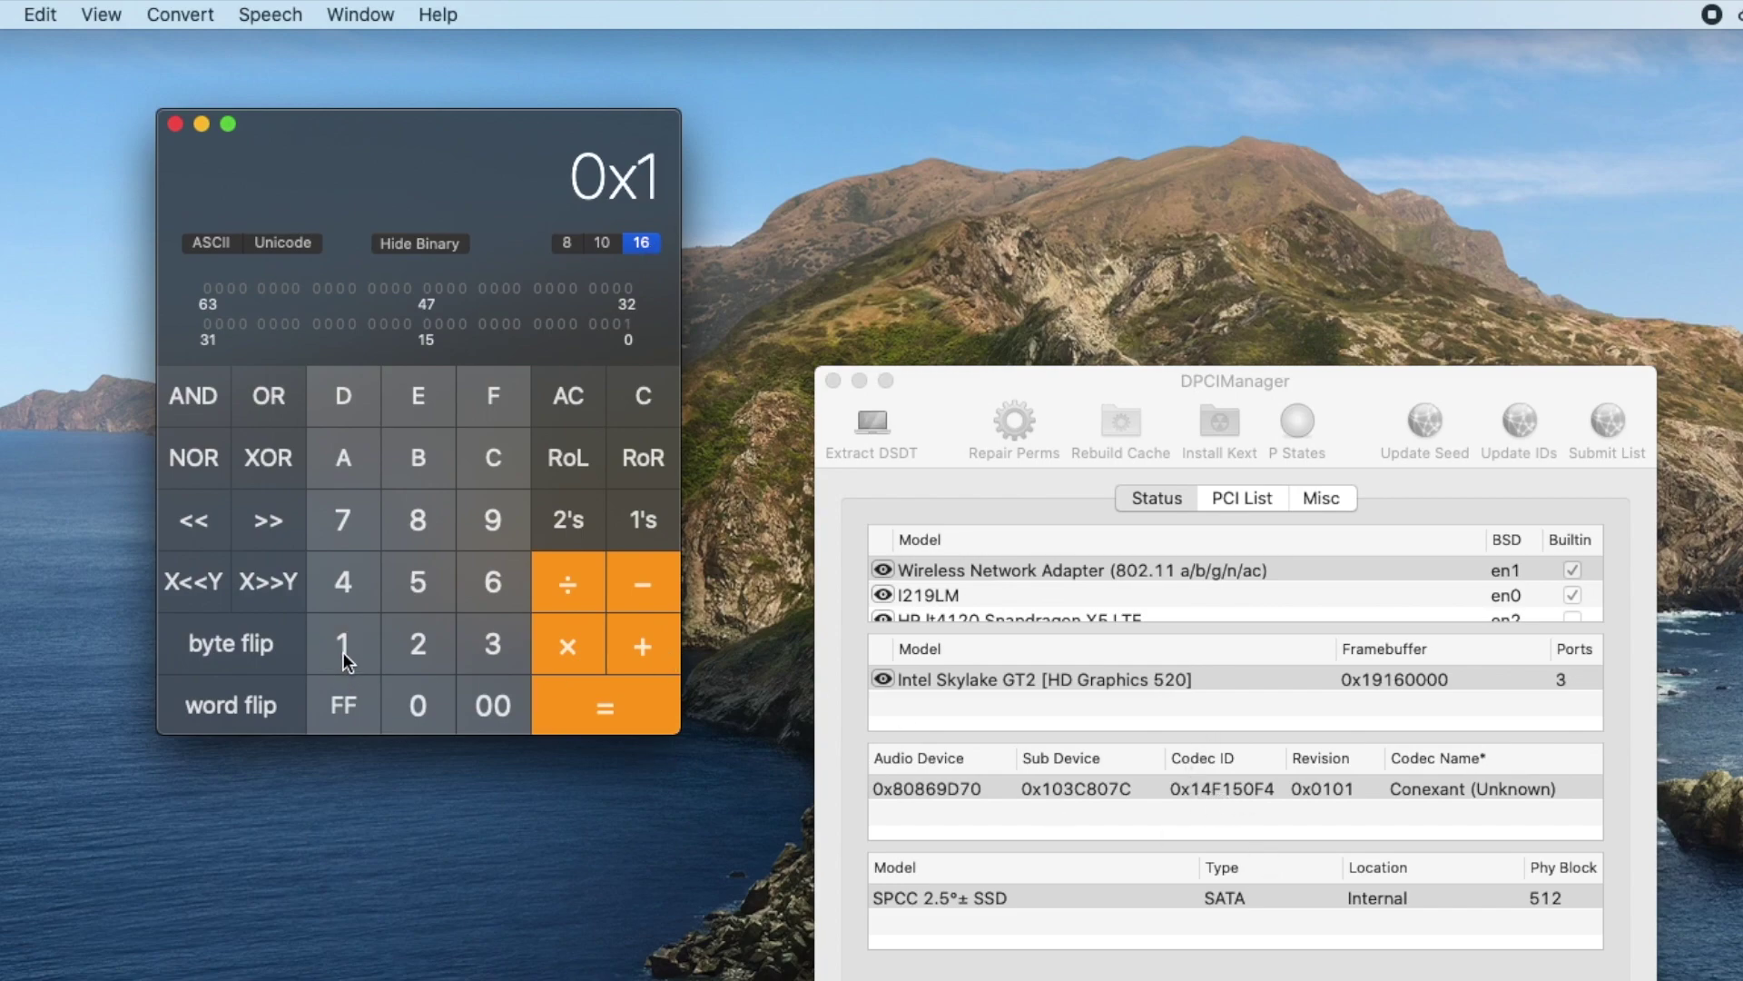
left_click(343, 586)
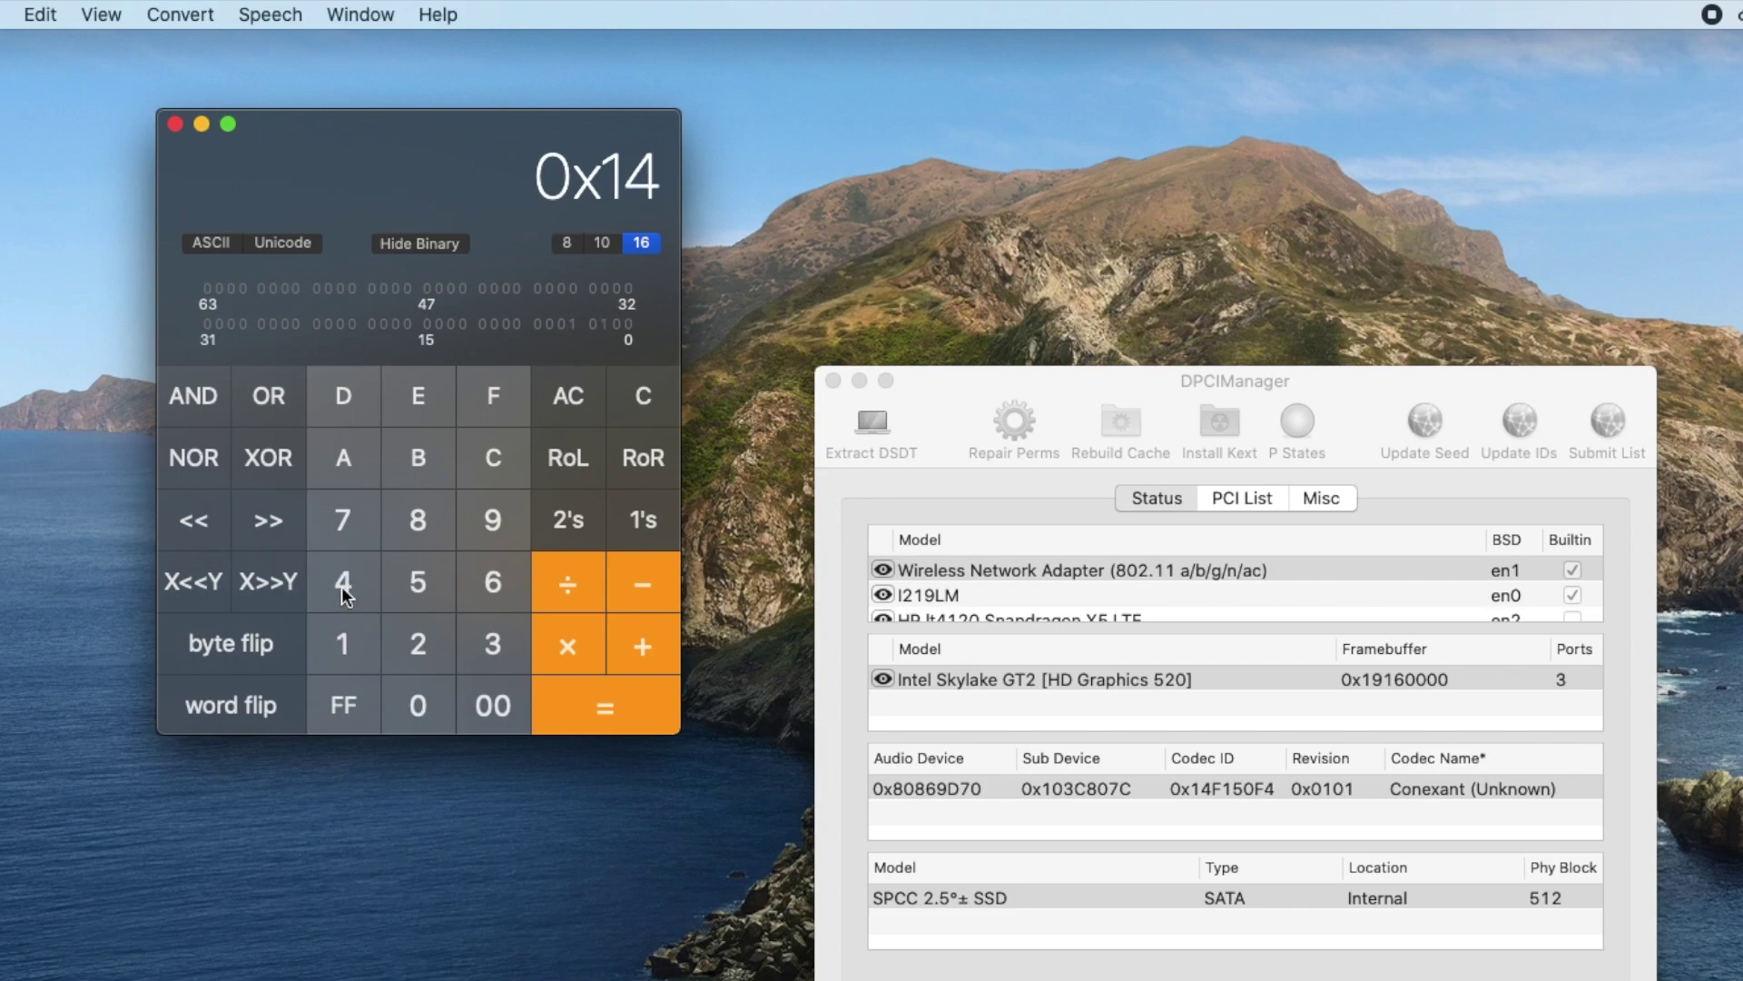
left_click(493, 390)
left_click(335, 643)
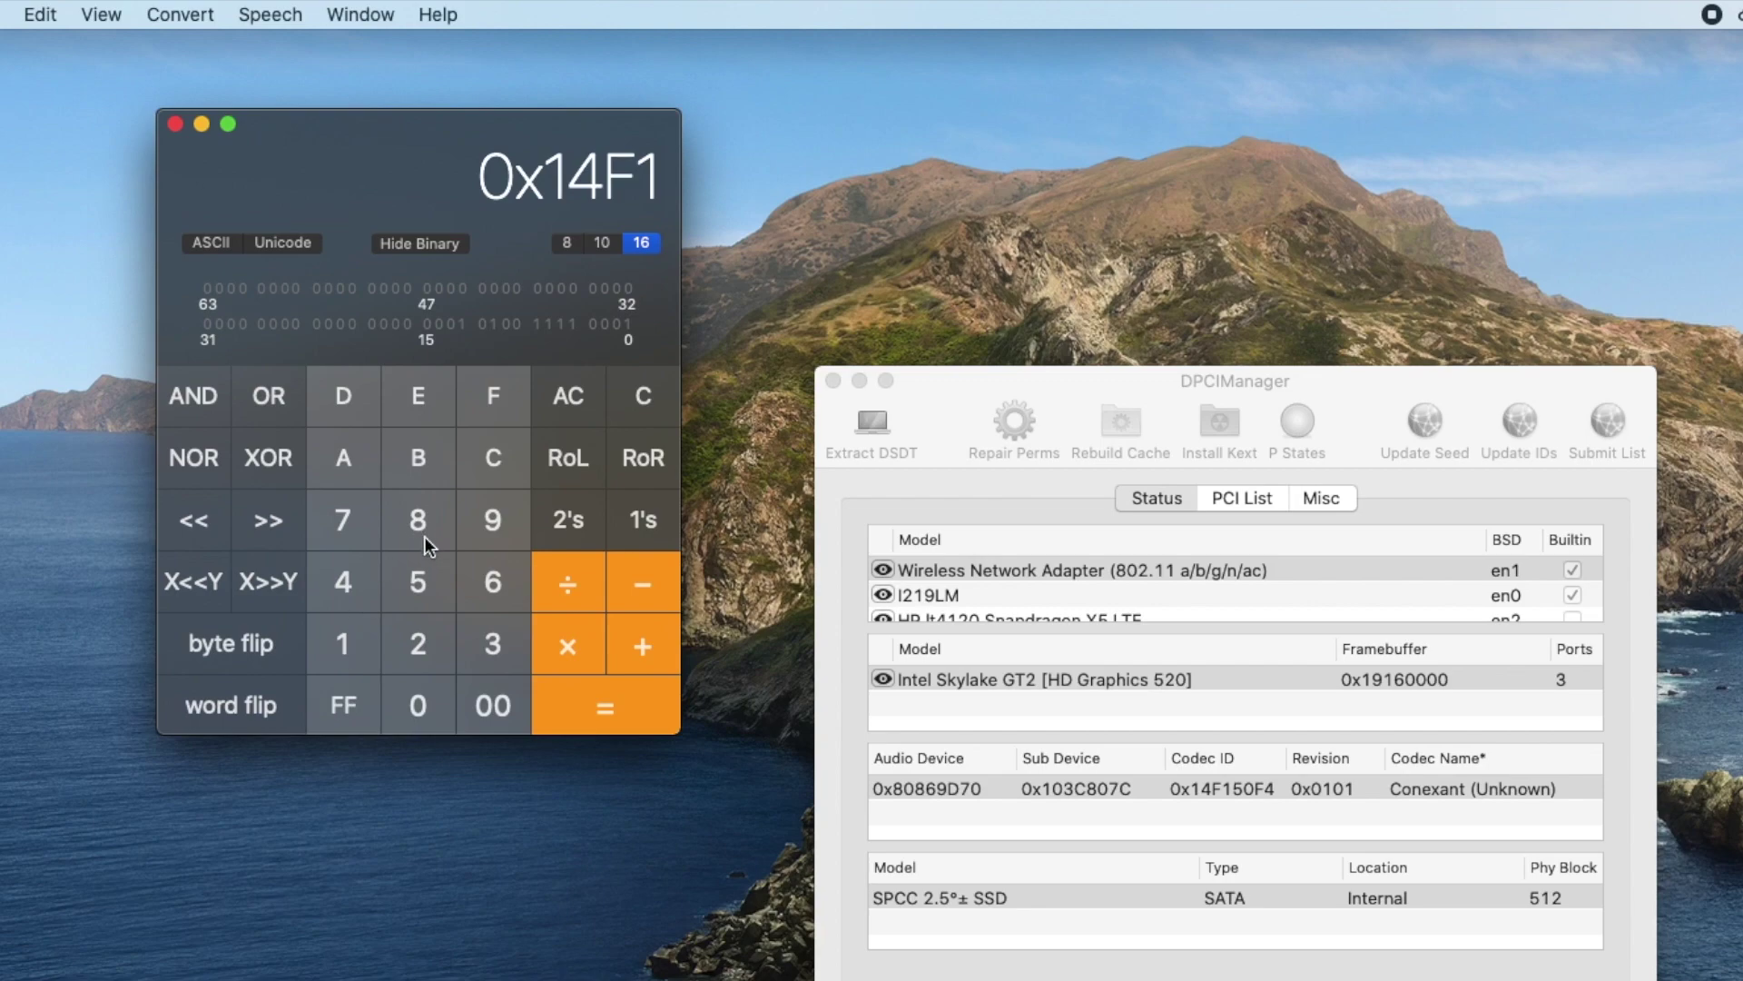
left_click(400, 581)
left_click(407, 711)
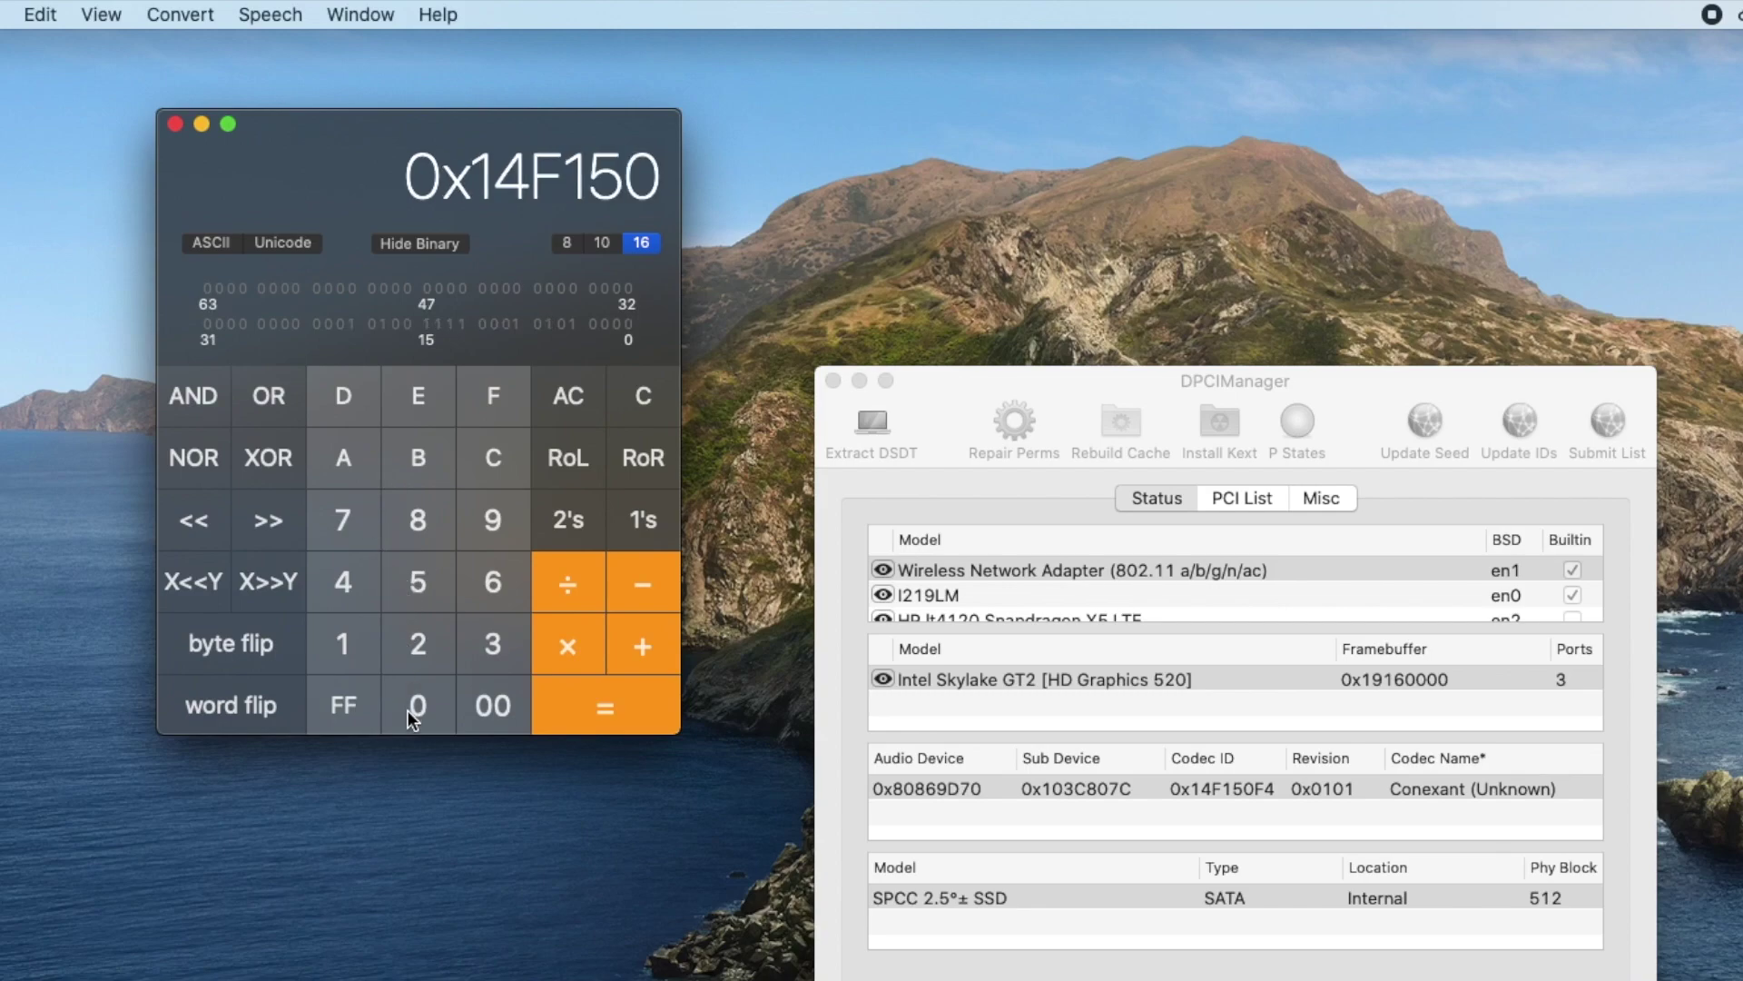
left_click(489, 398)
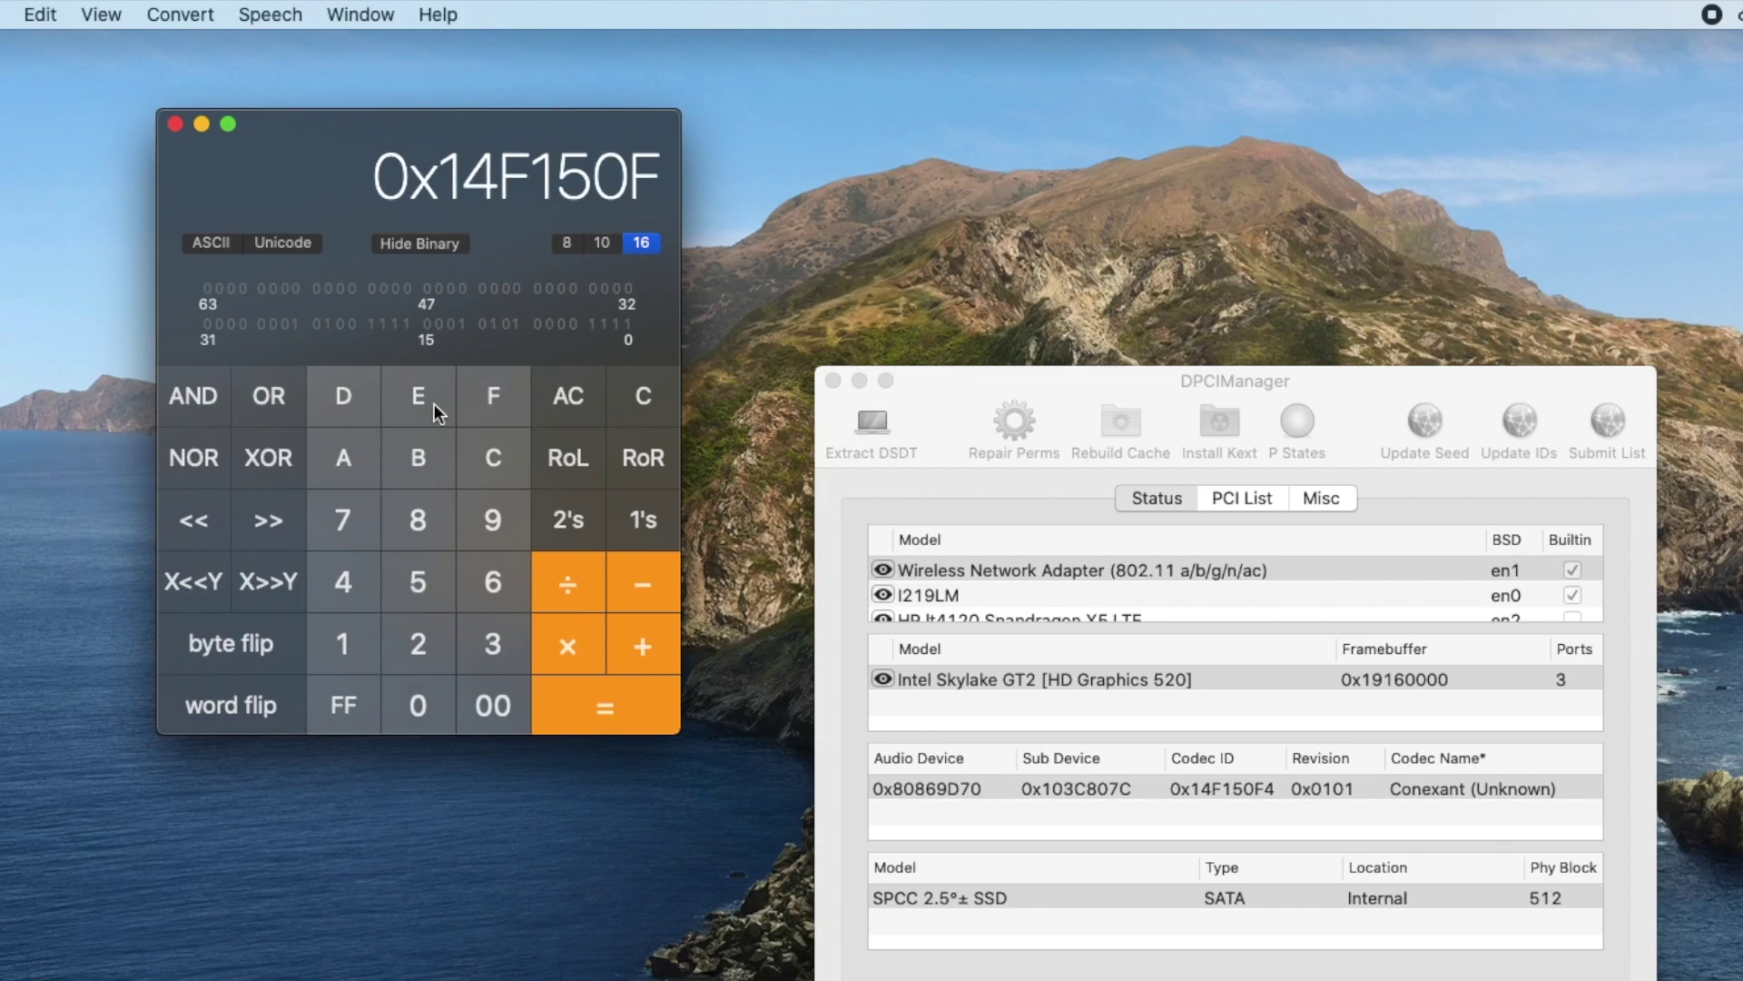
left_click(336, 581)
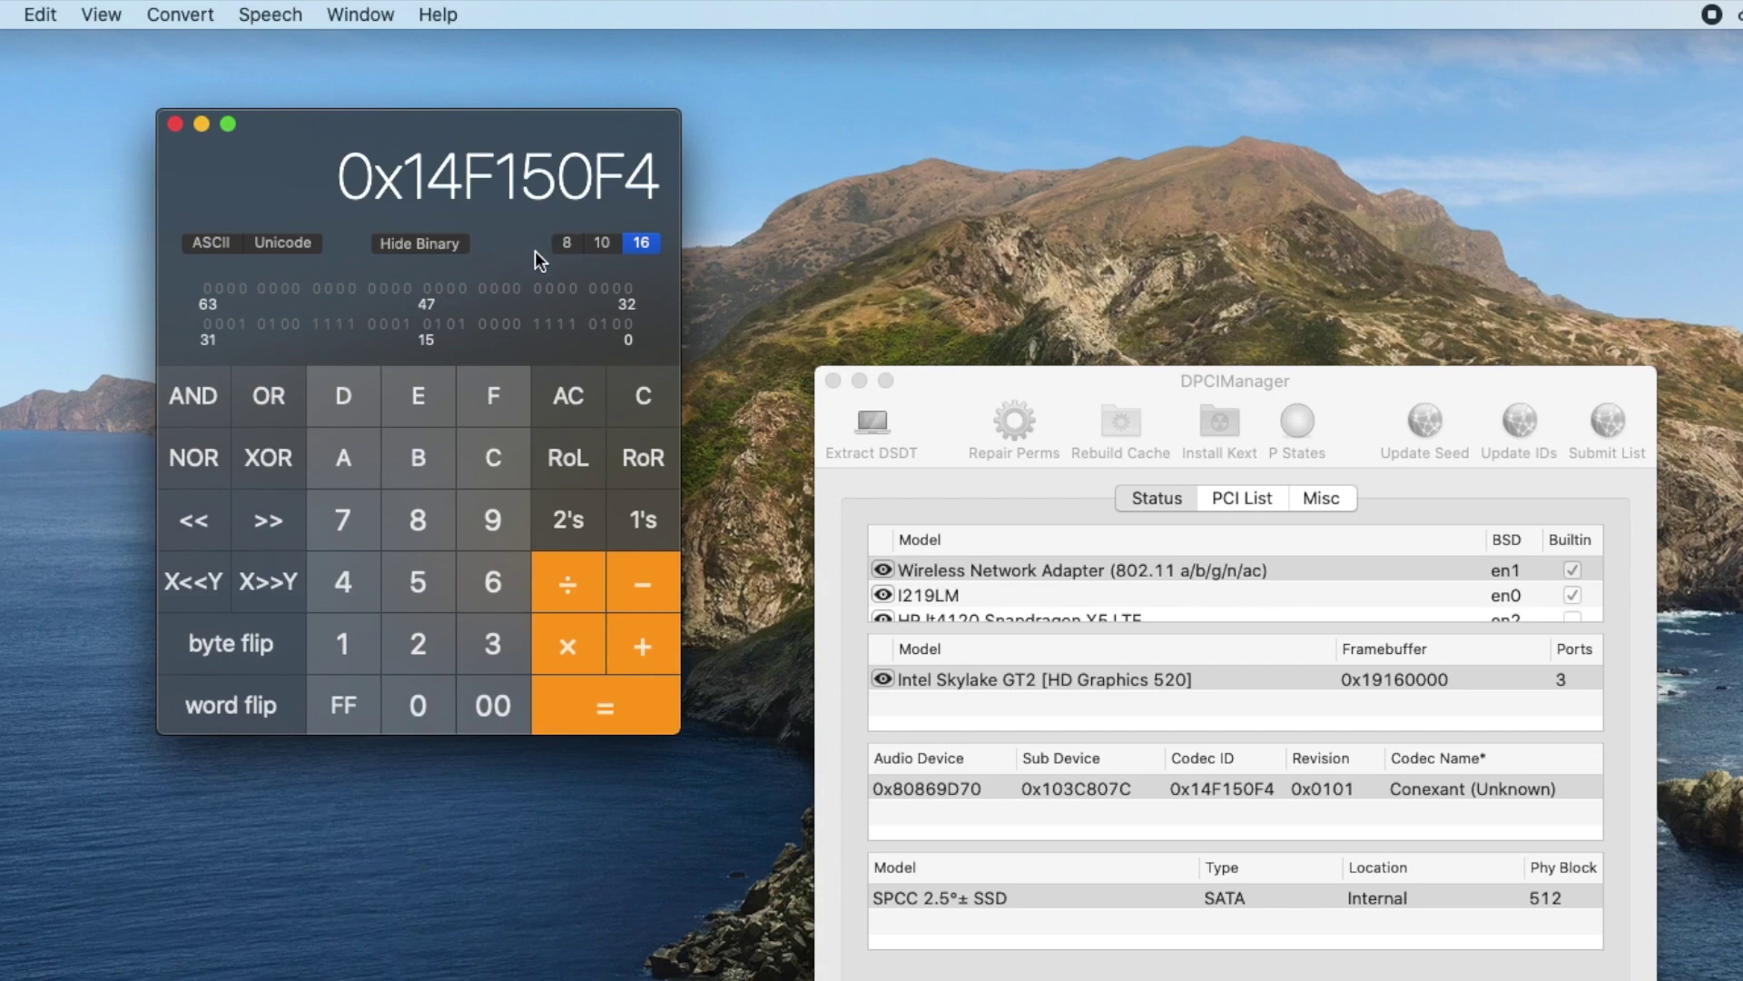
left_click(603, 244)
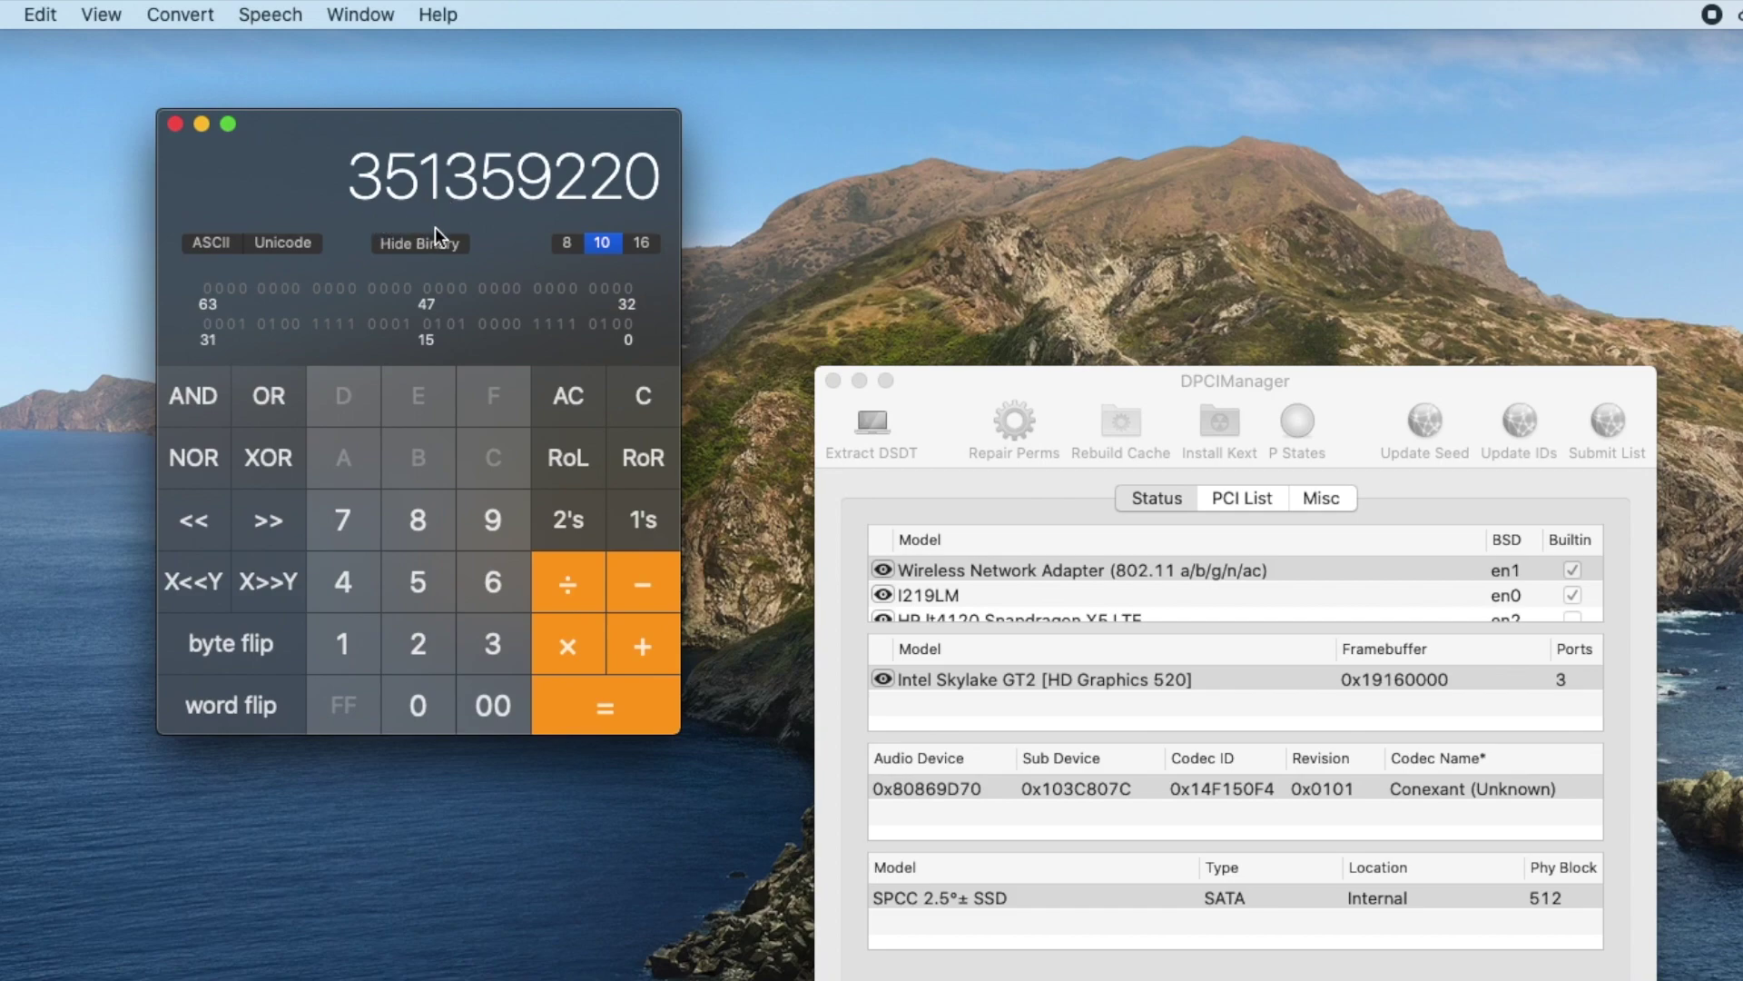
left_click(353, 180)
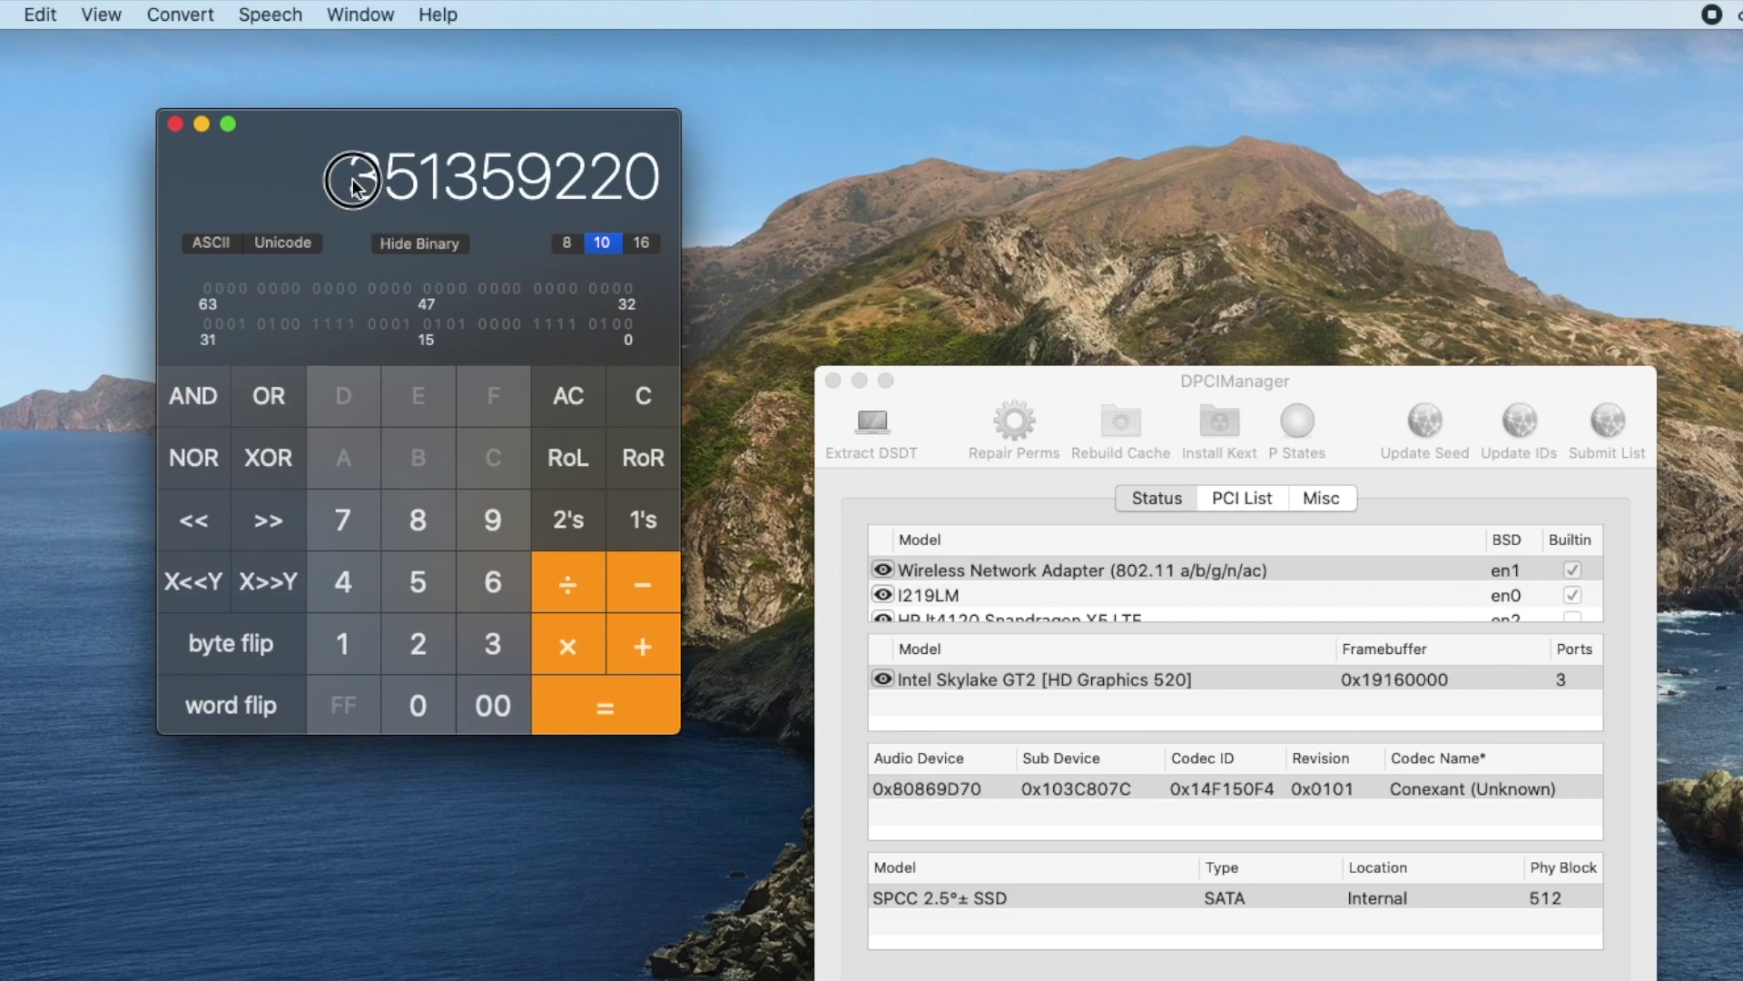
left_click_drag(353, 182, 399, 178)
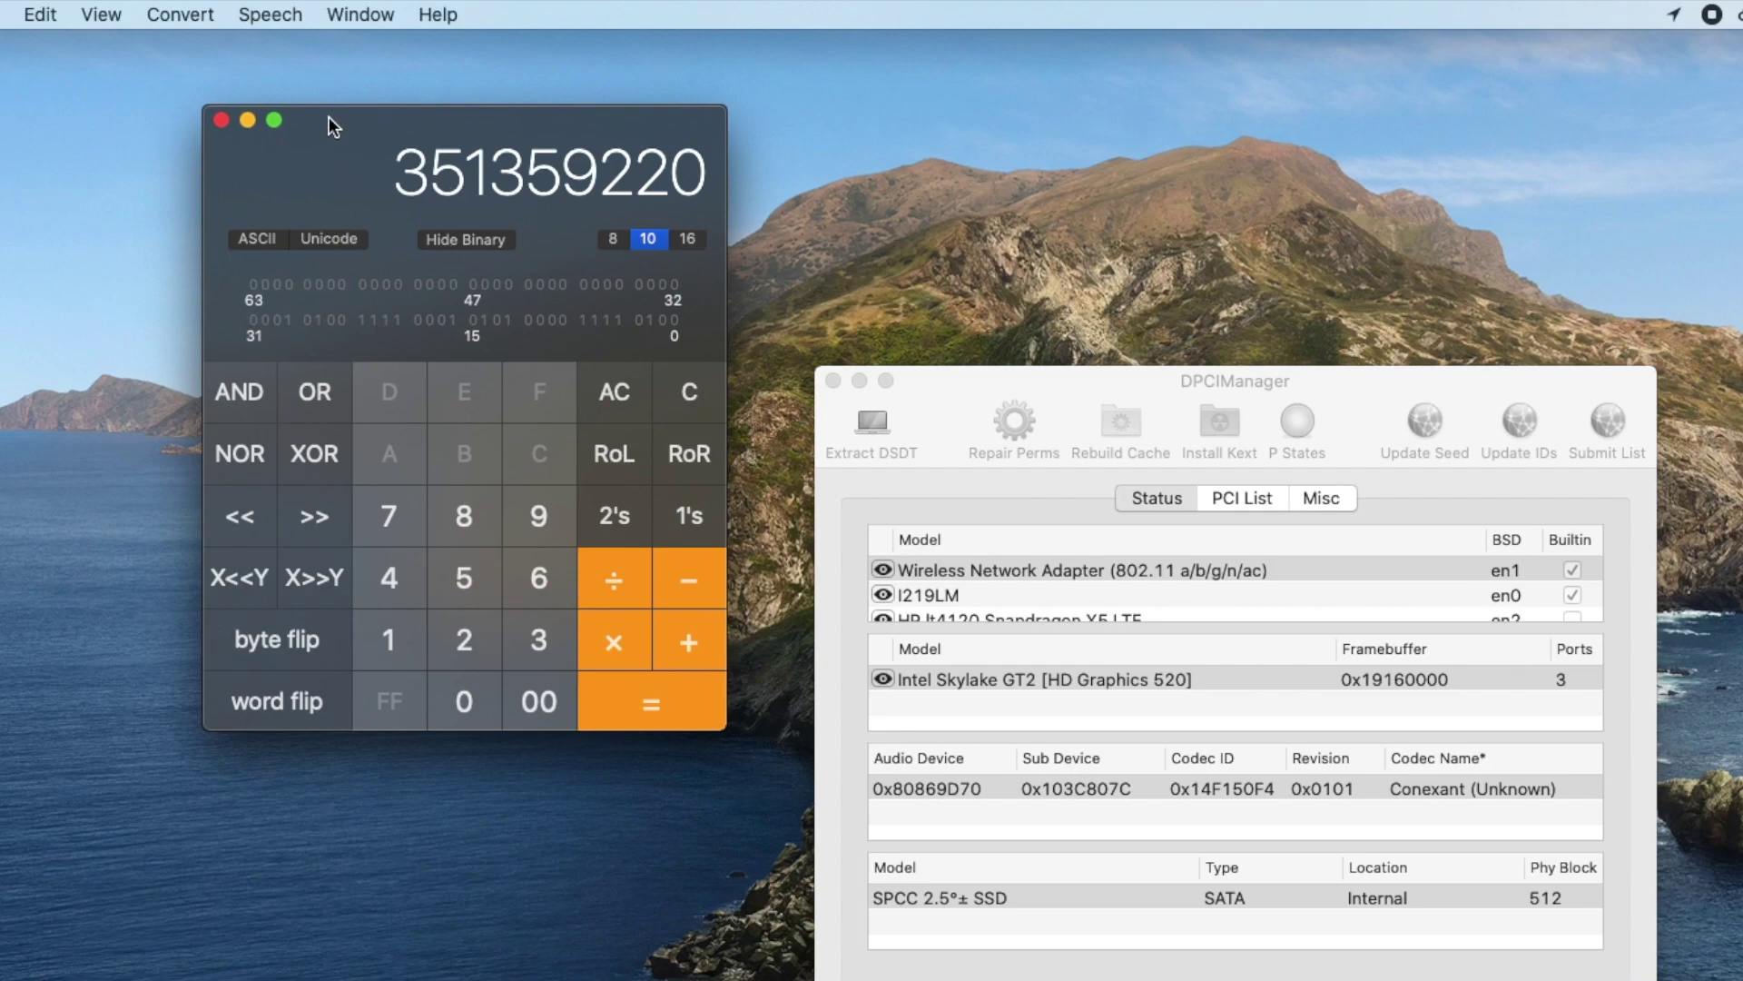
Step: Navigate to OC > Kexts and select AppleALC.kext
left_click_drag(331, 128, 0, 81)
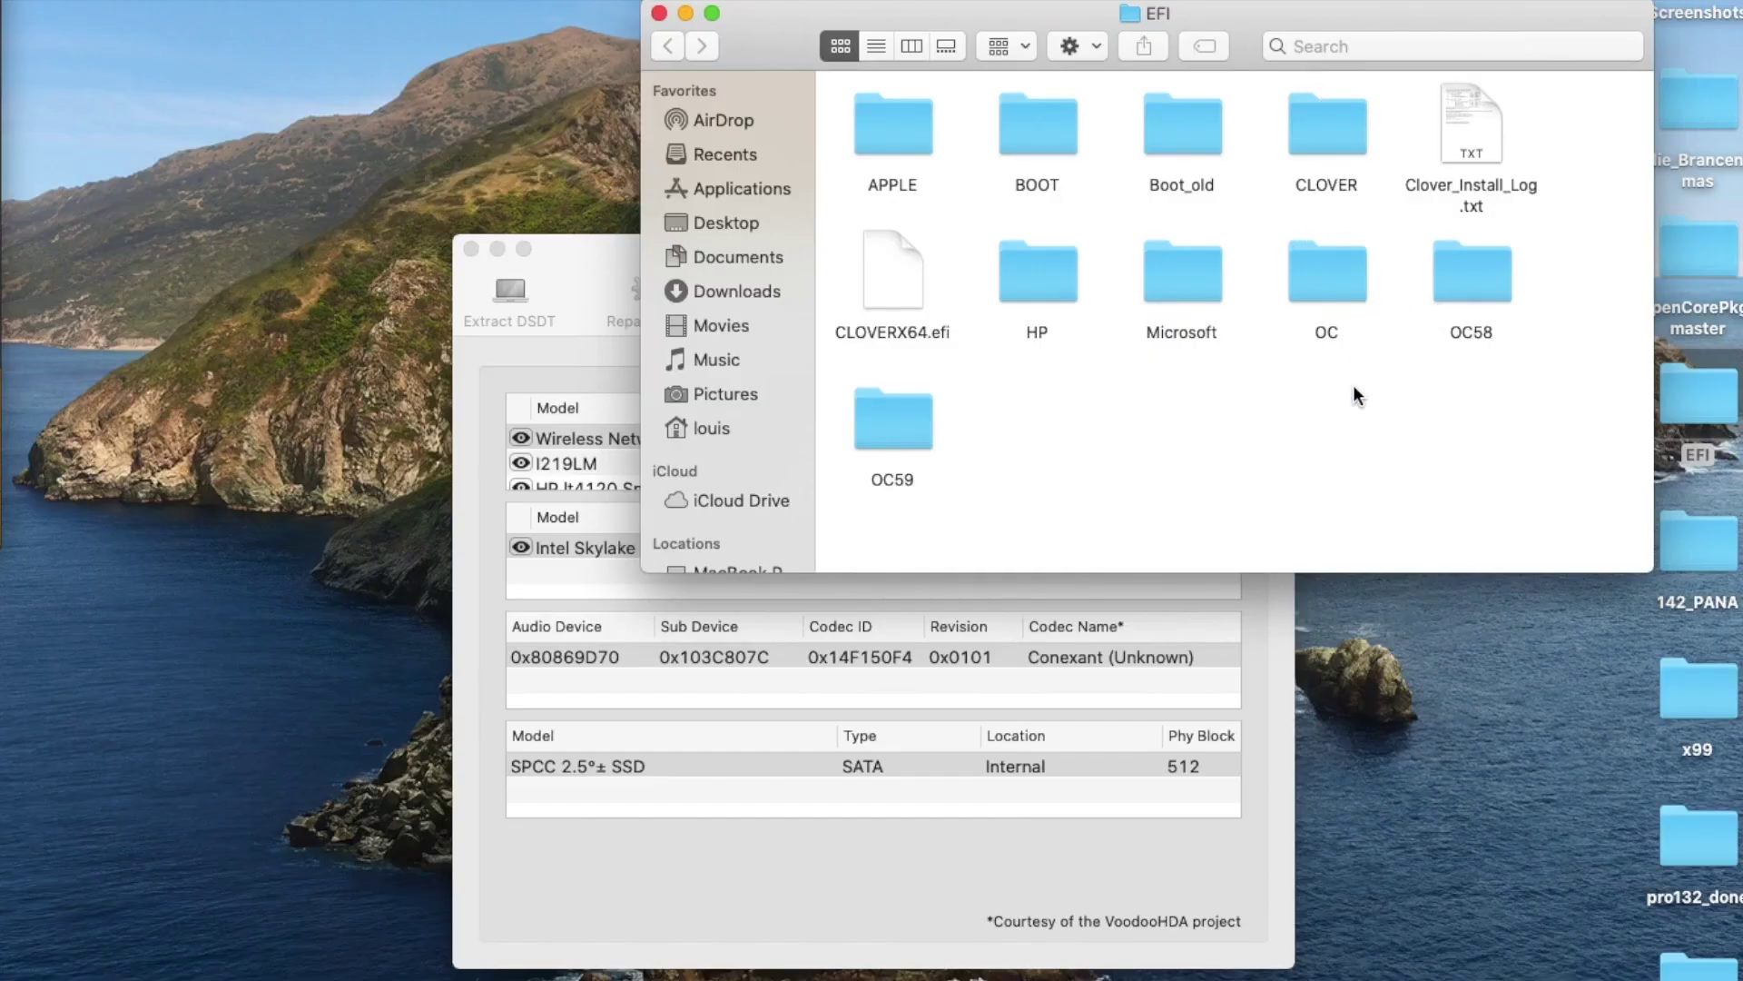
double_click(1327, 289)
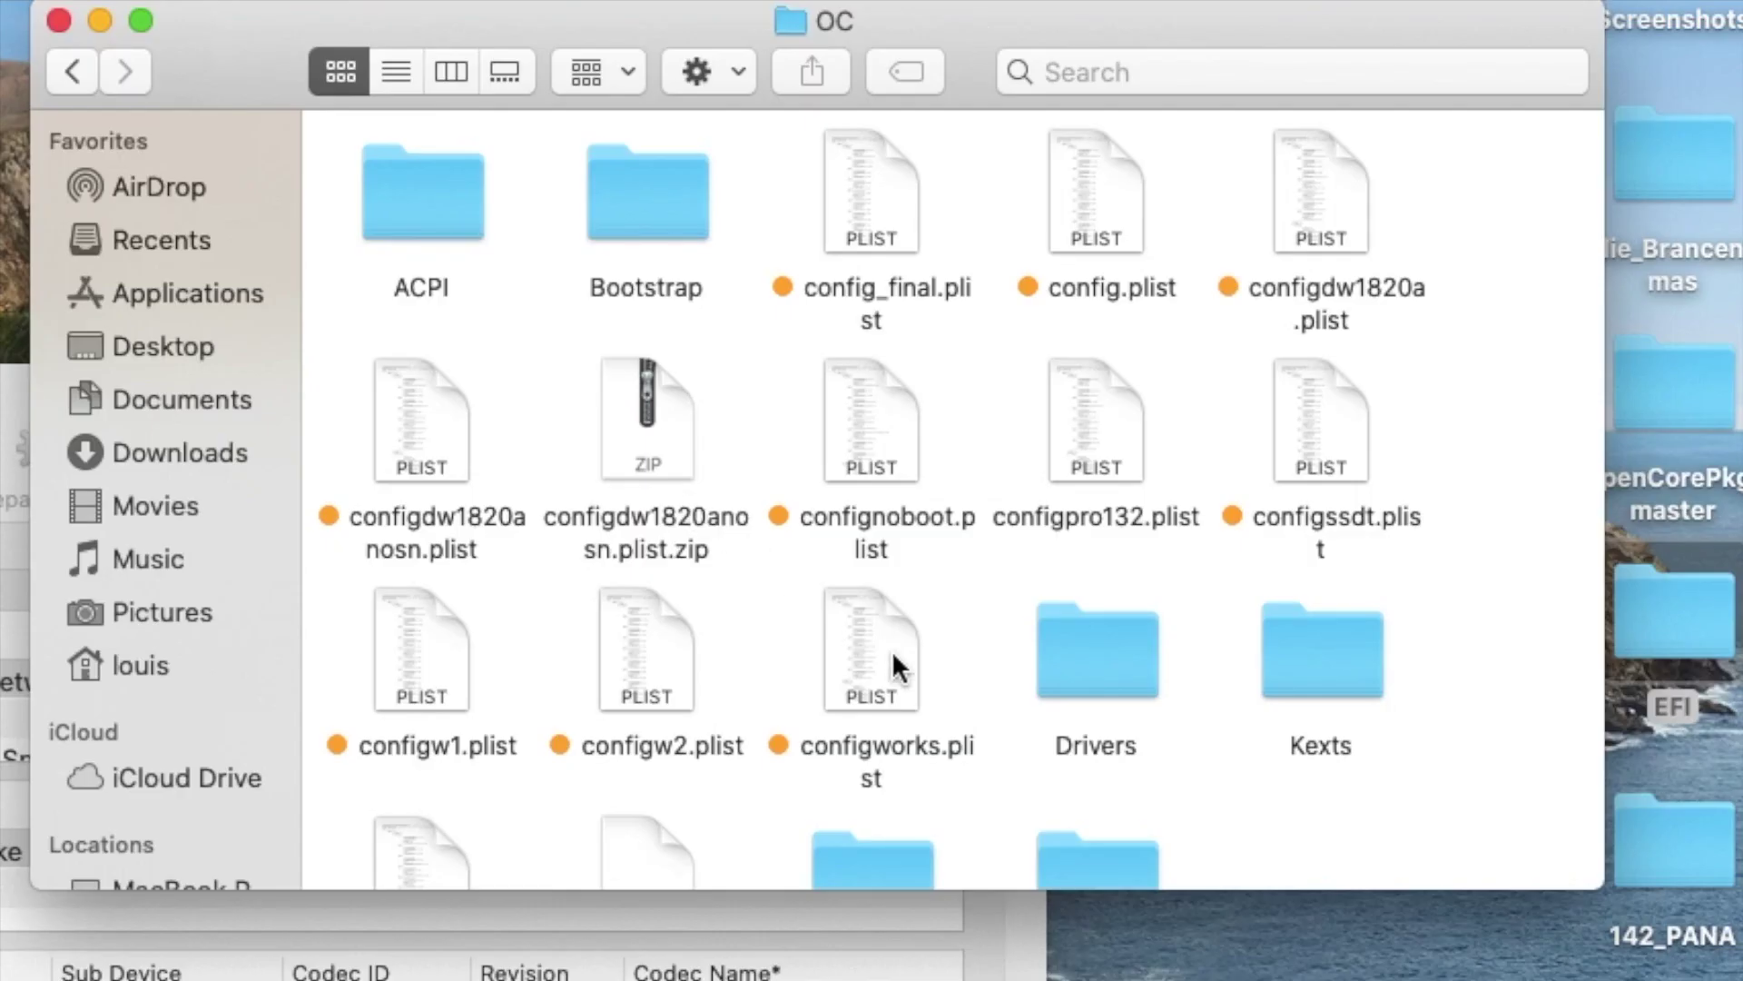
double_click(1349, 654)
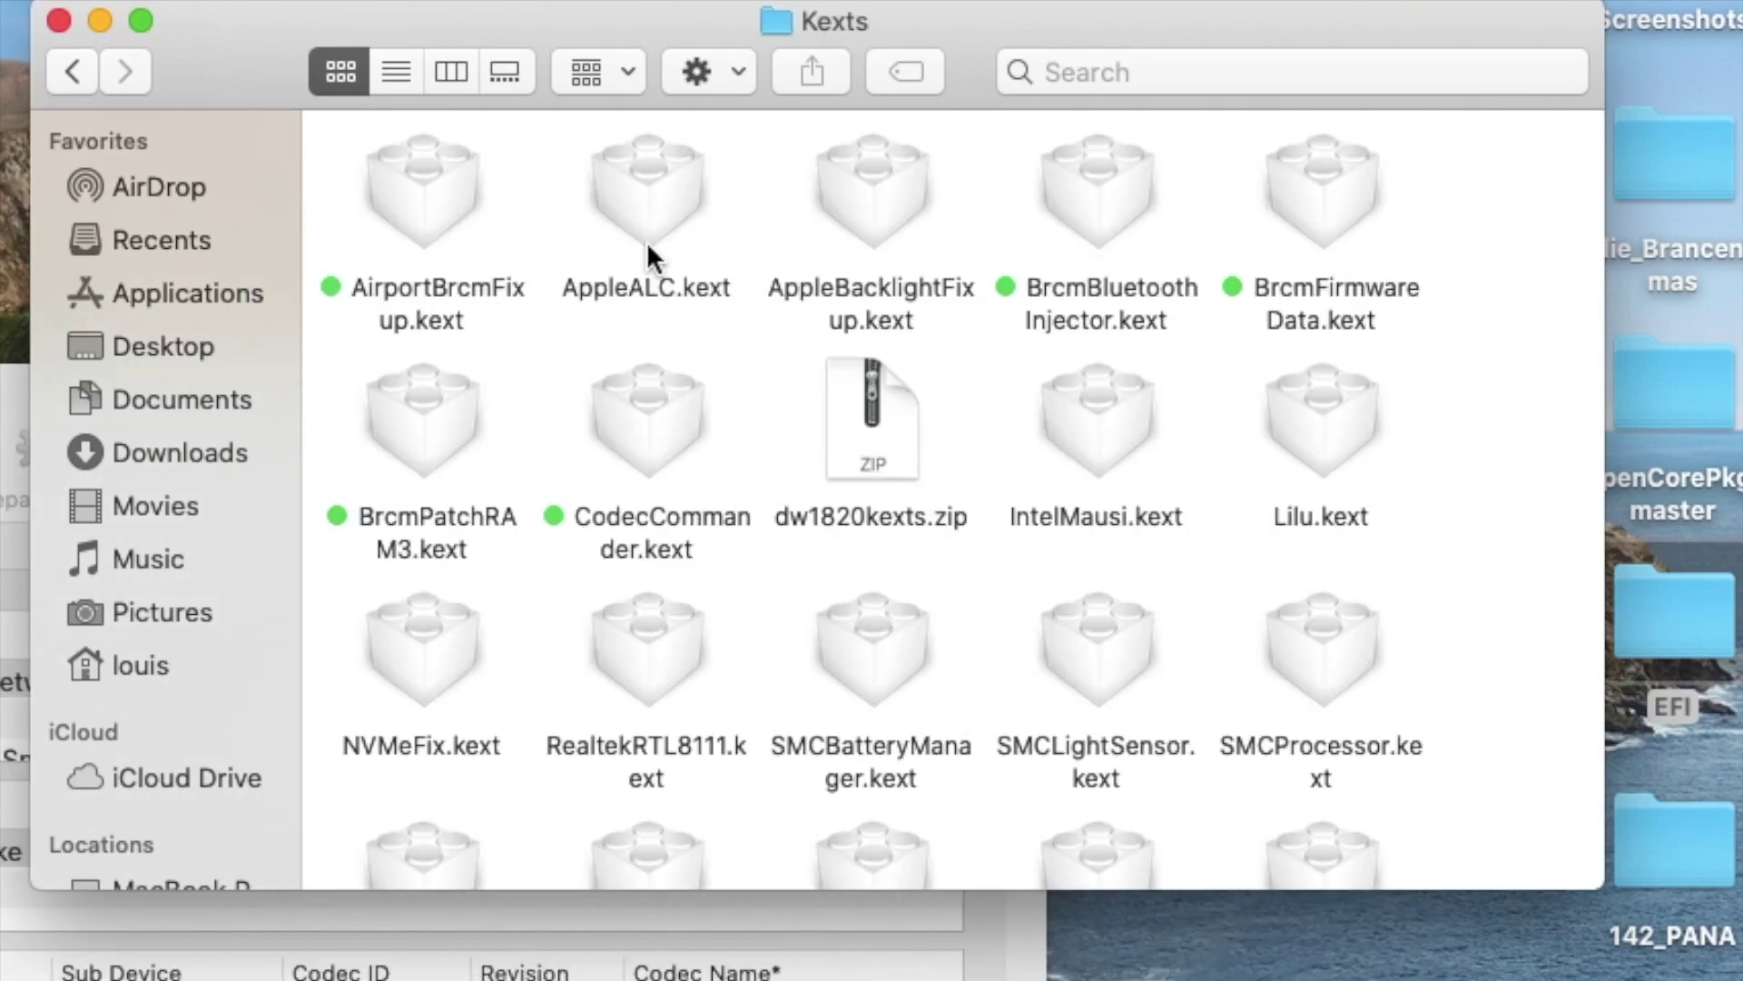
left_click(645, 273)
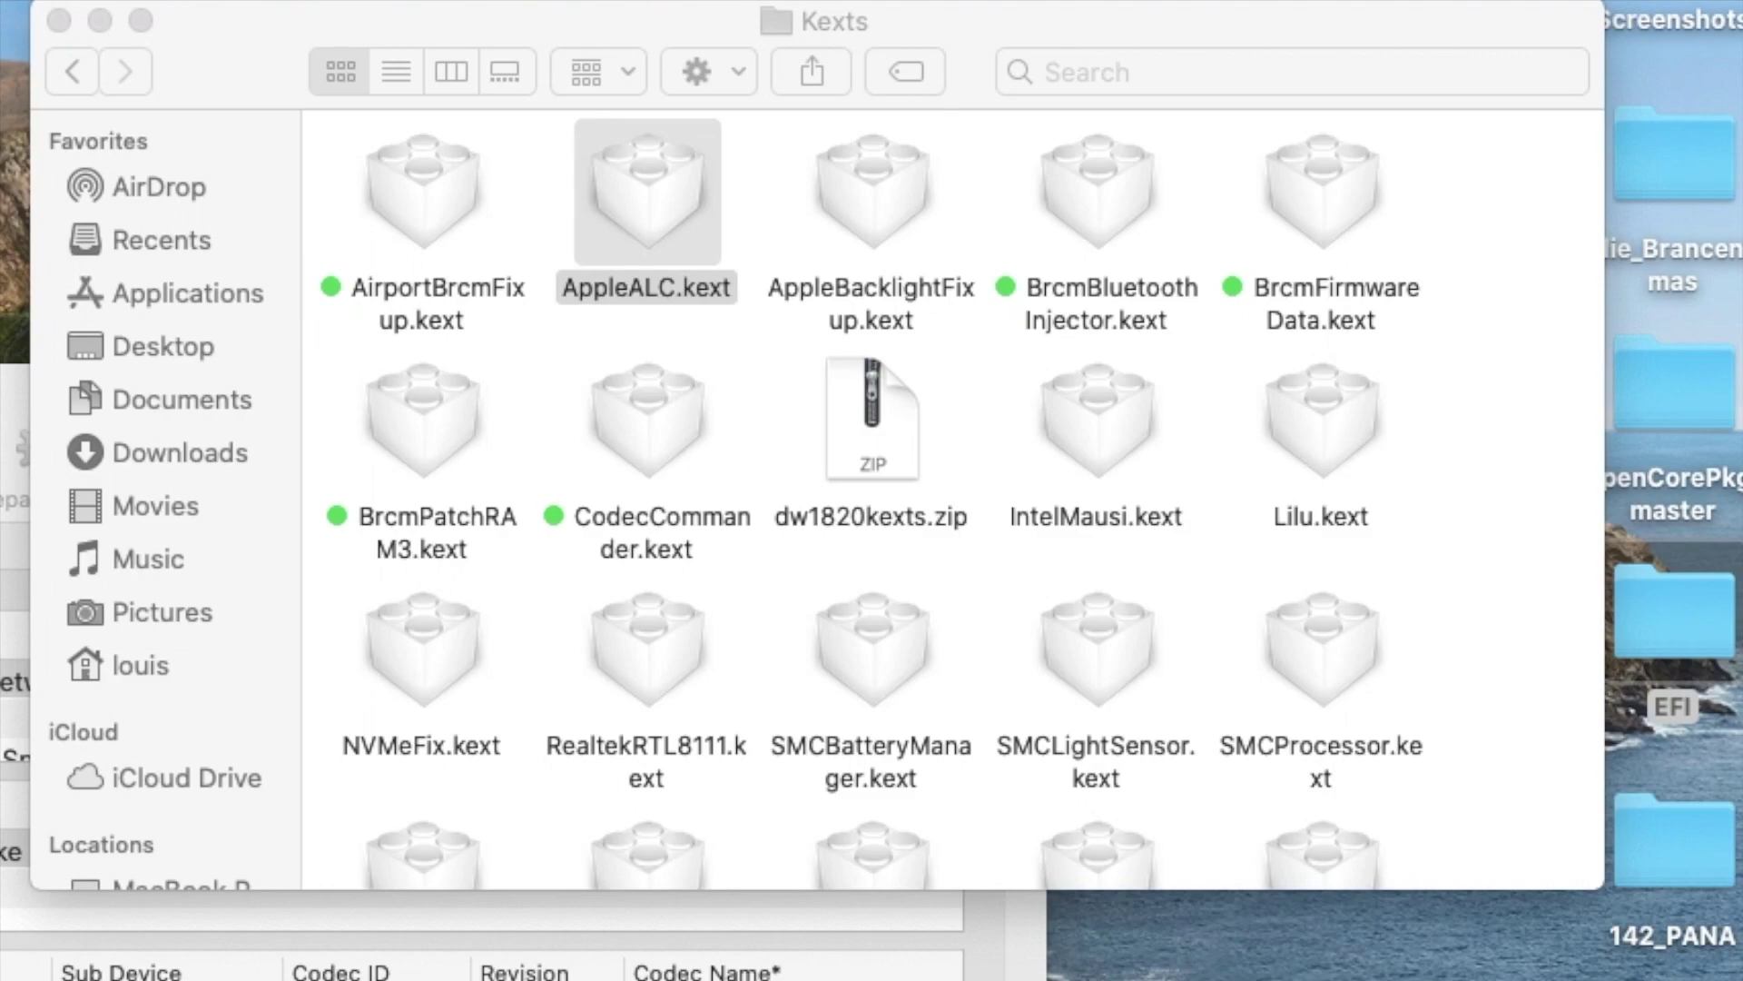
left_click(579, 186)
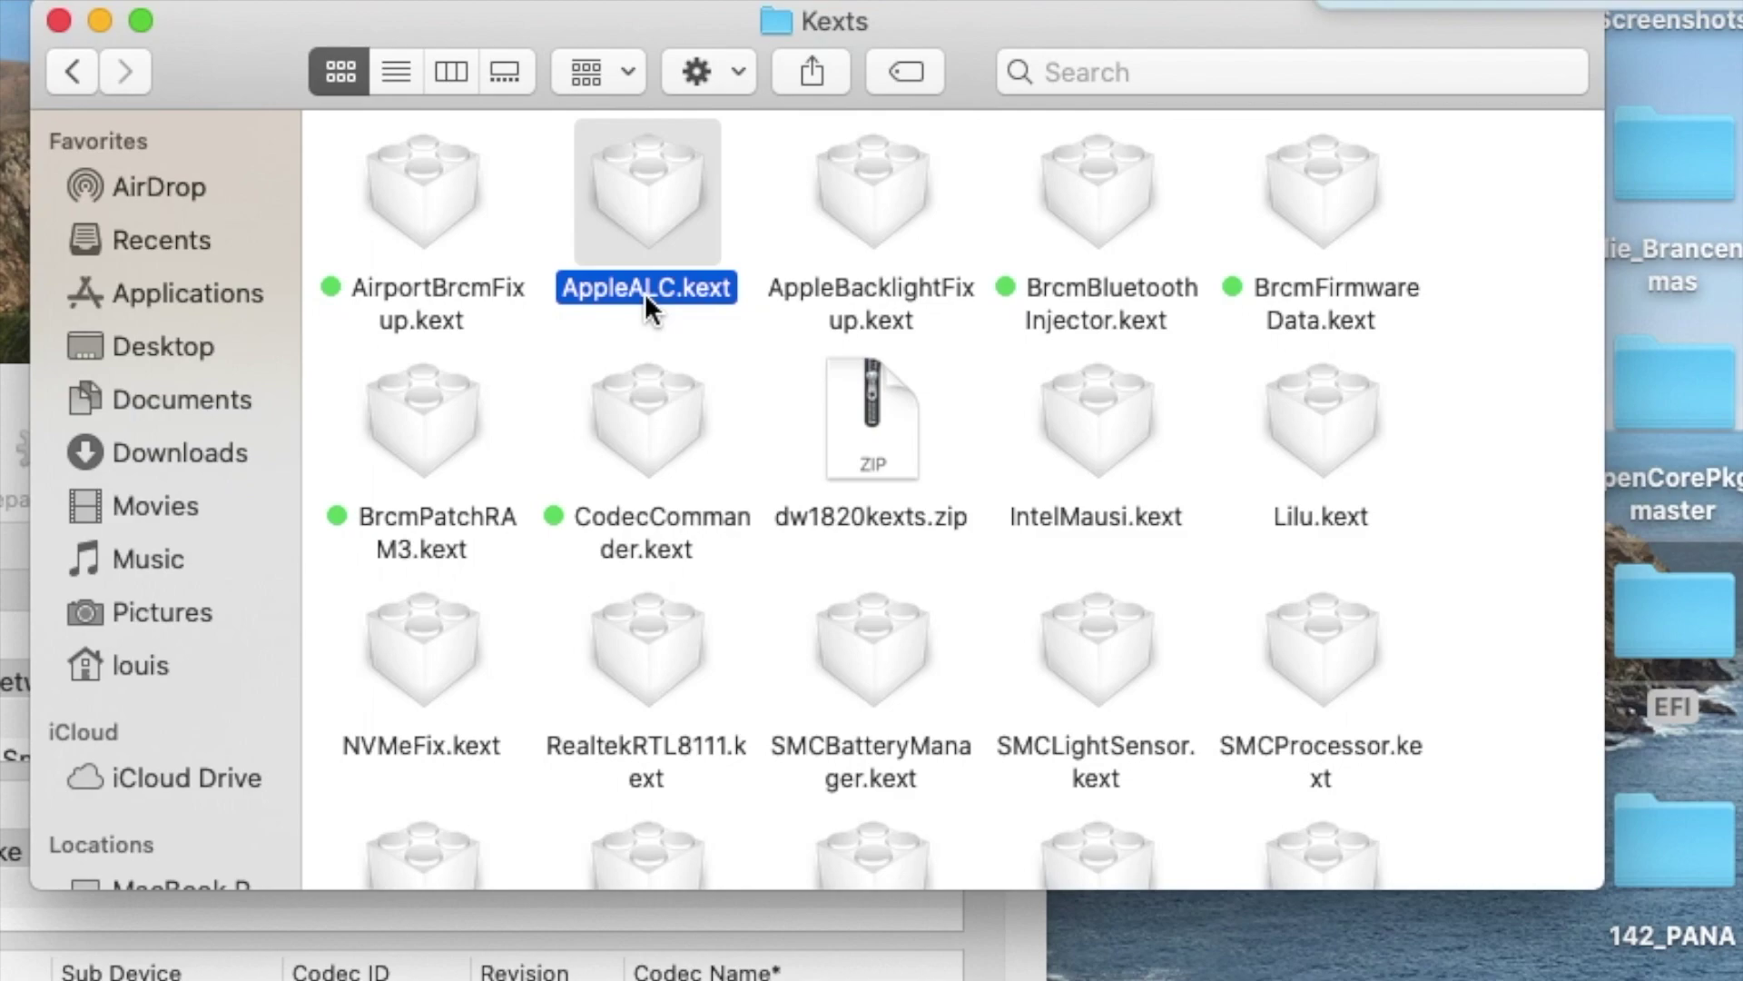
Step: Show AppleALC.kext's package contents and open Contents/Info.plist in Xcode
right_click(647, 214)
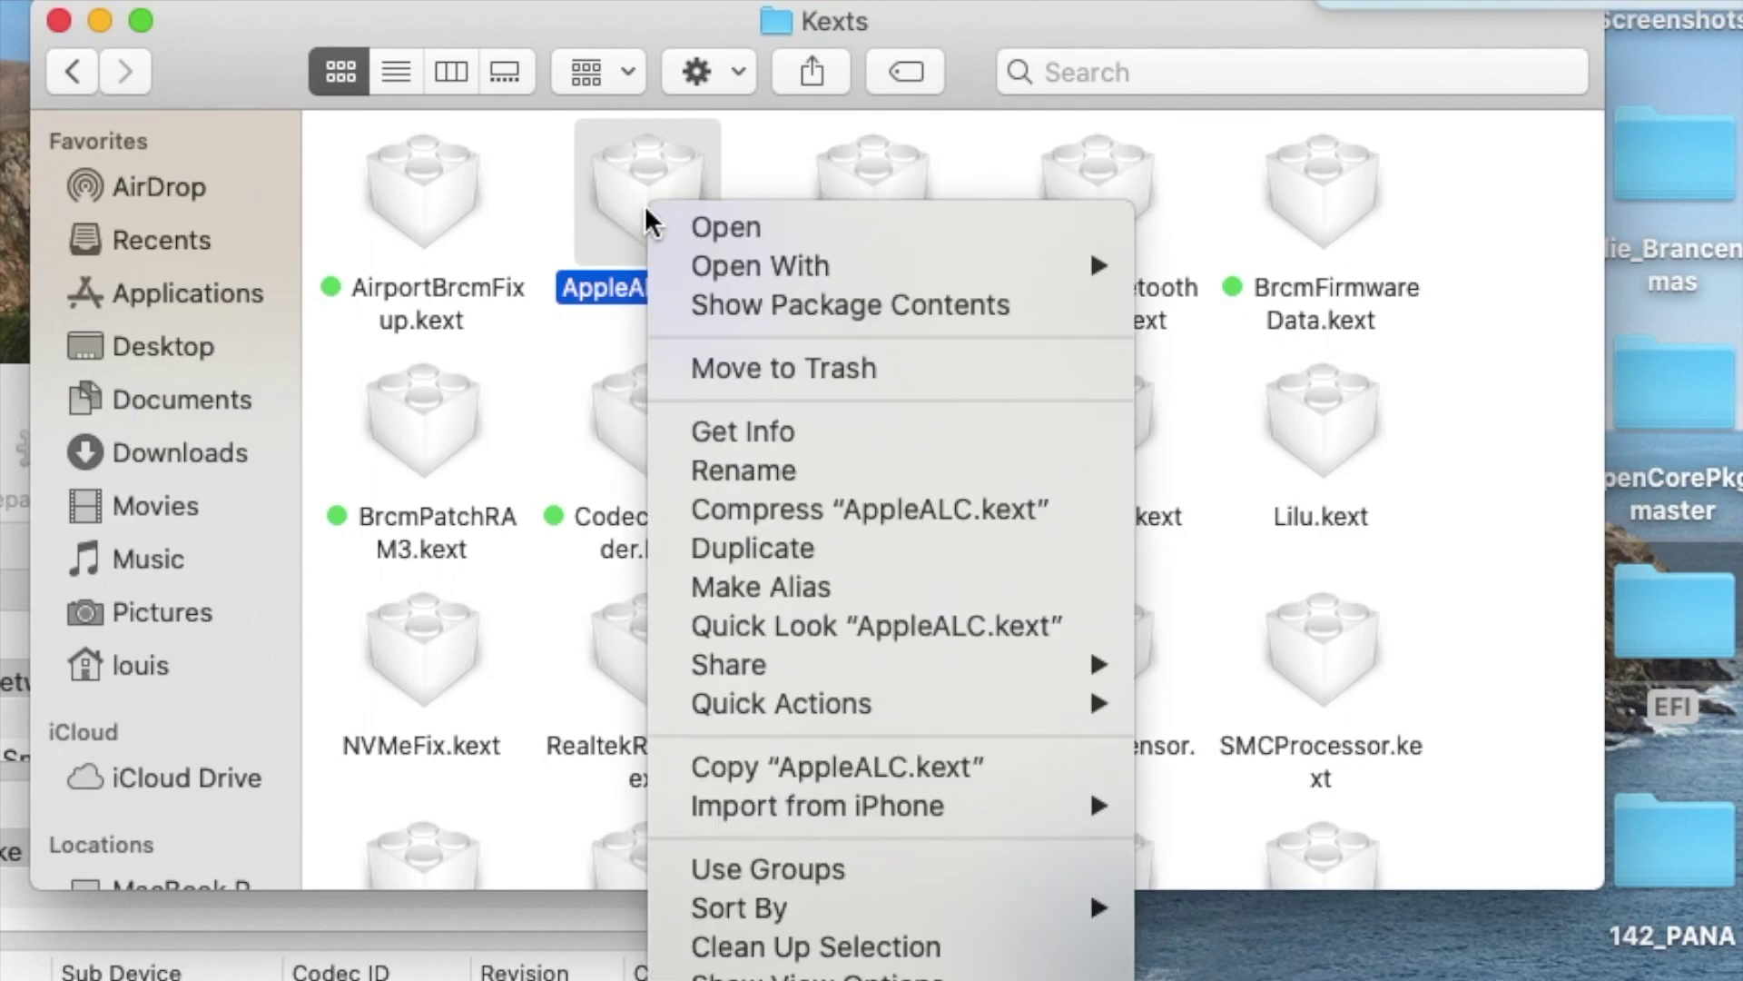
left_click(705, 309)
double_click(420, 196)
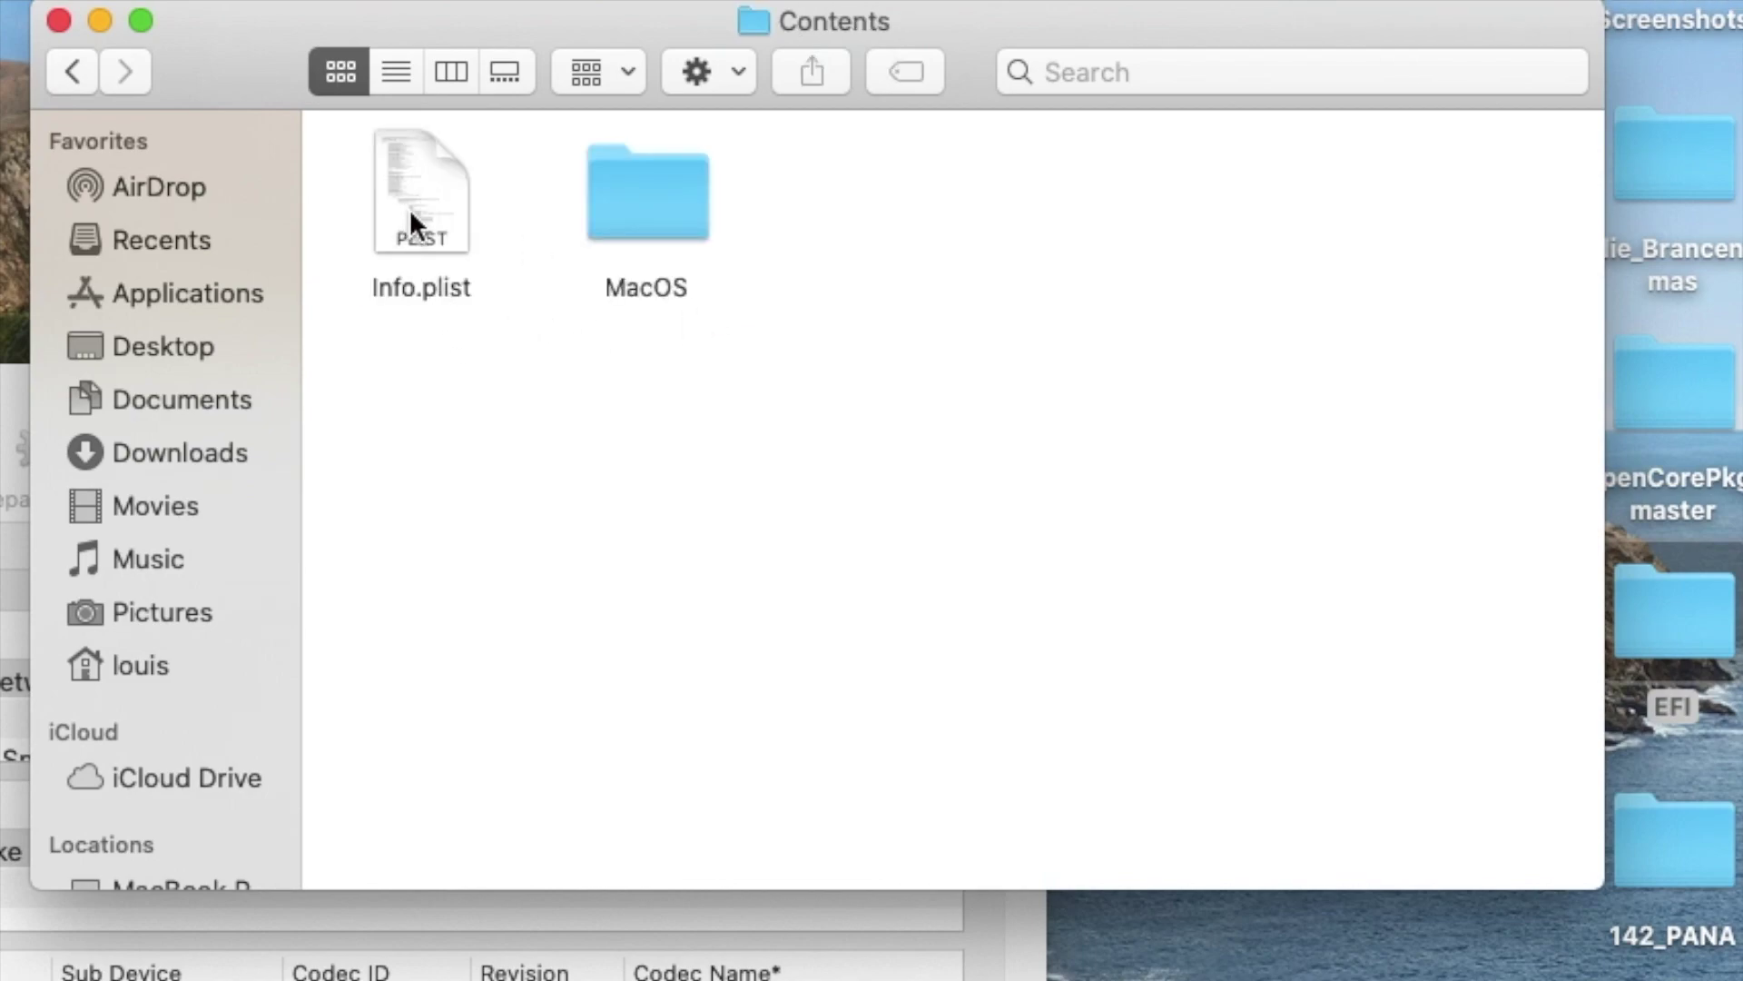
double_click(410, 209)
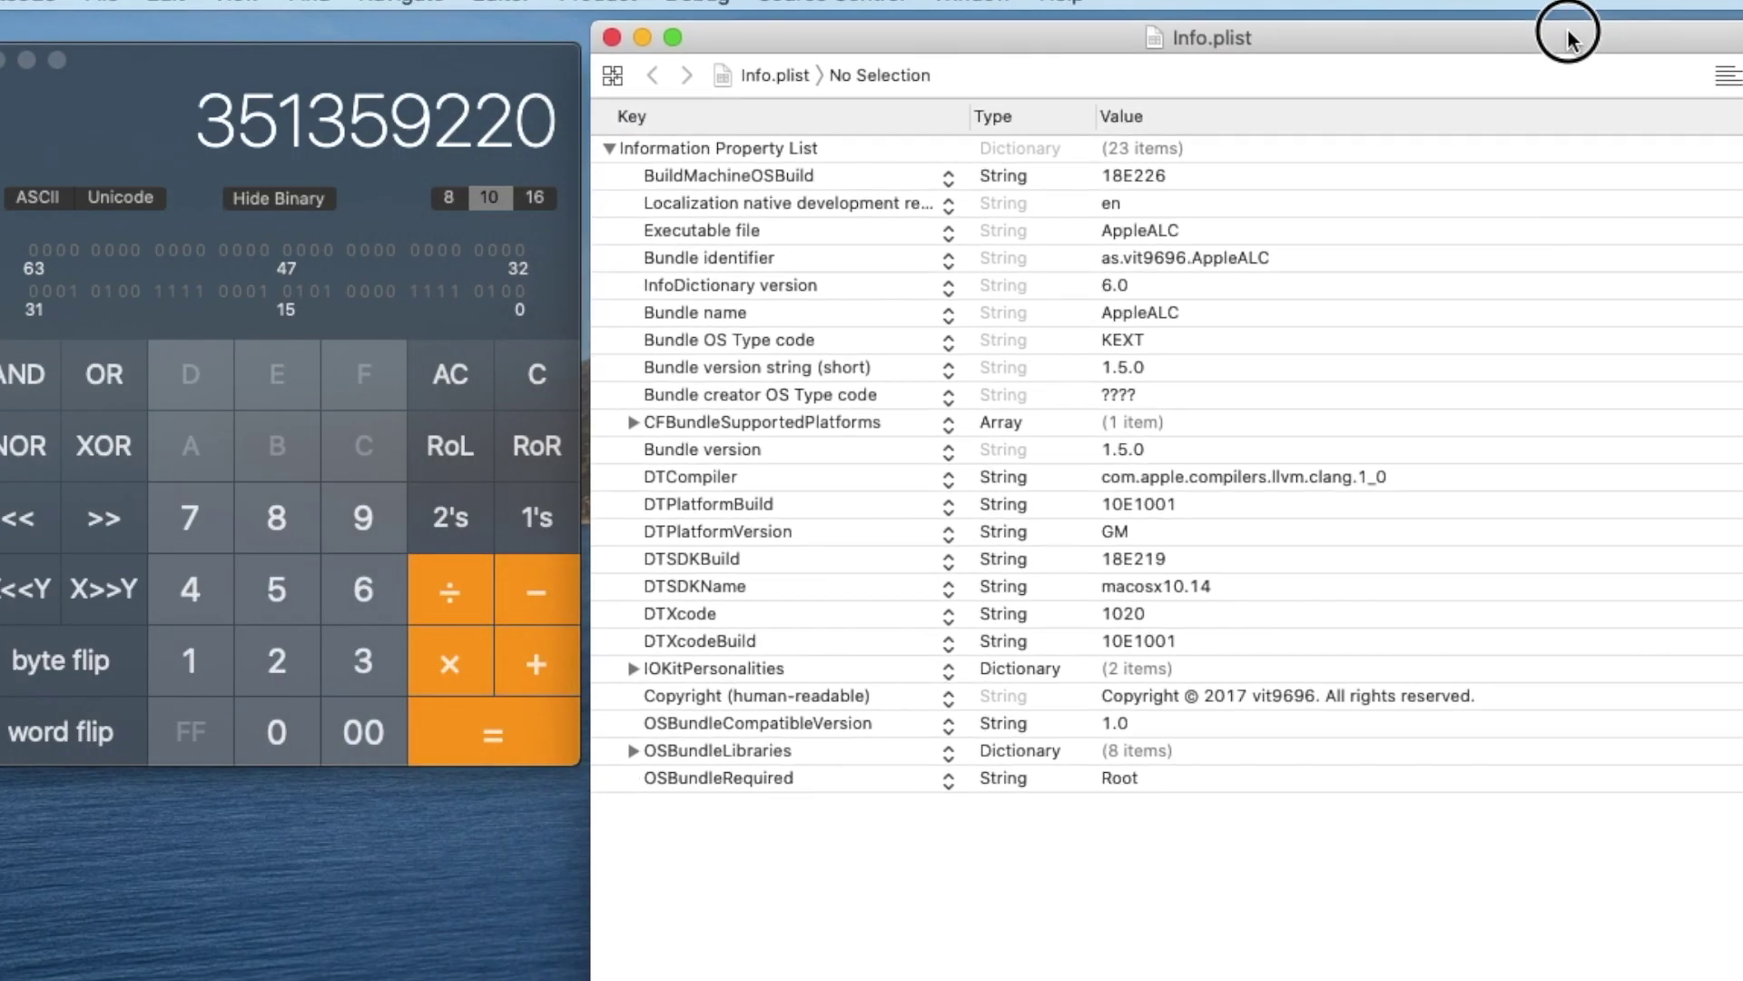
Step: Expand IOKitPersonalities > HDA Hardware Config Resource > HDAConfigDefault to list its 460 items
left_click_drag(1568, 38, 1559, 40)
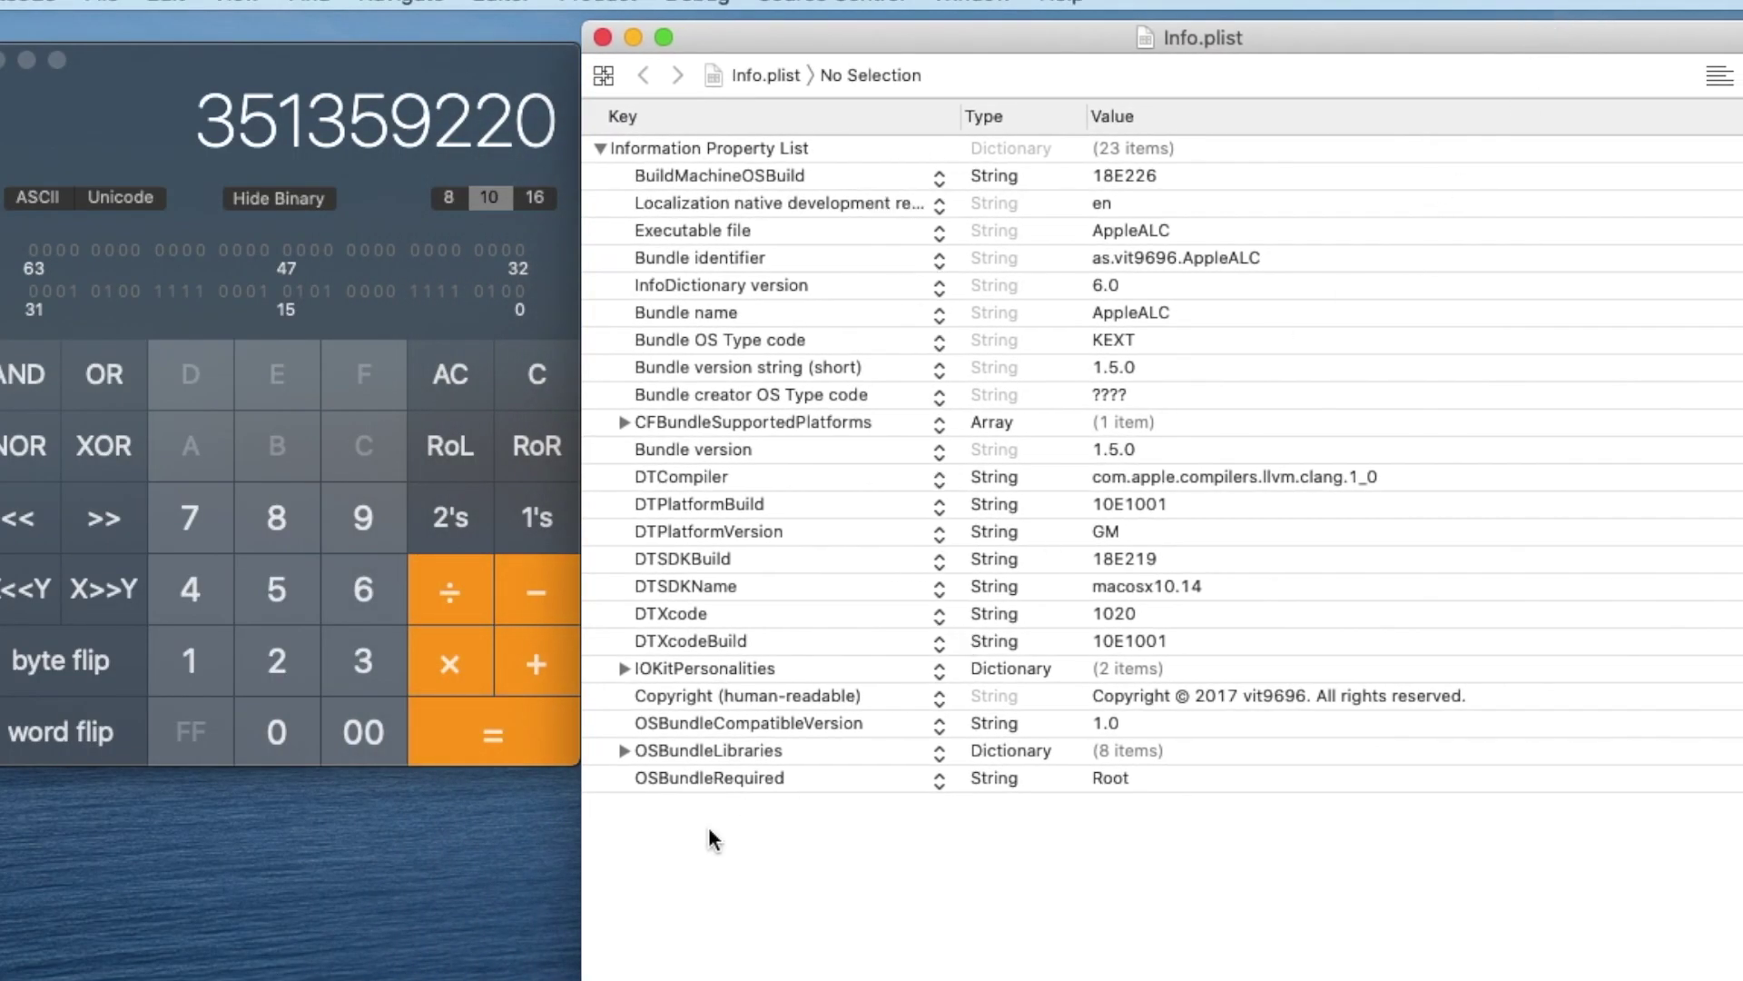
left_click(618, 669)
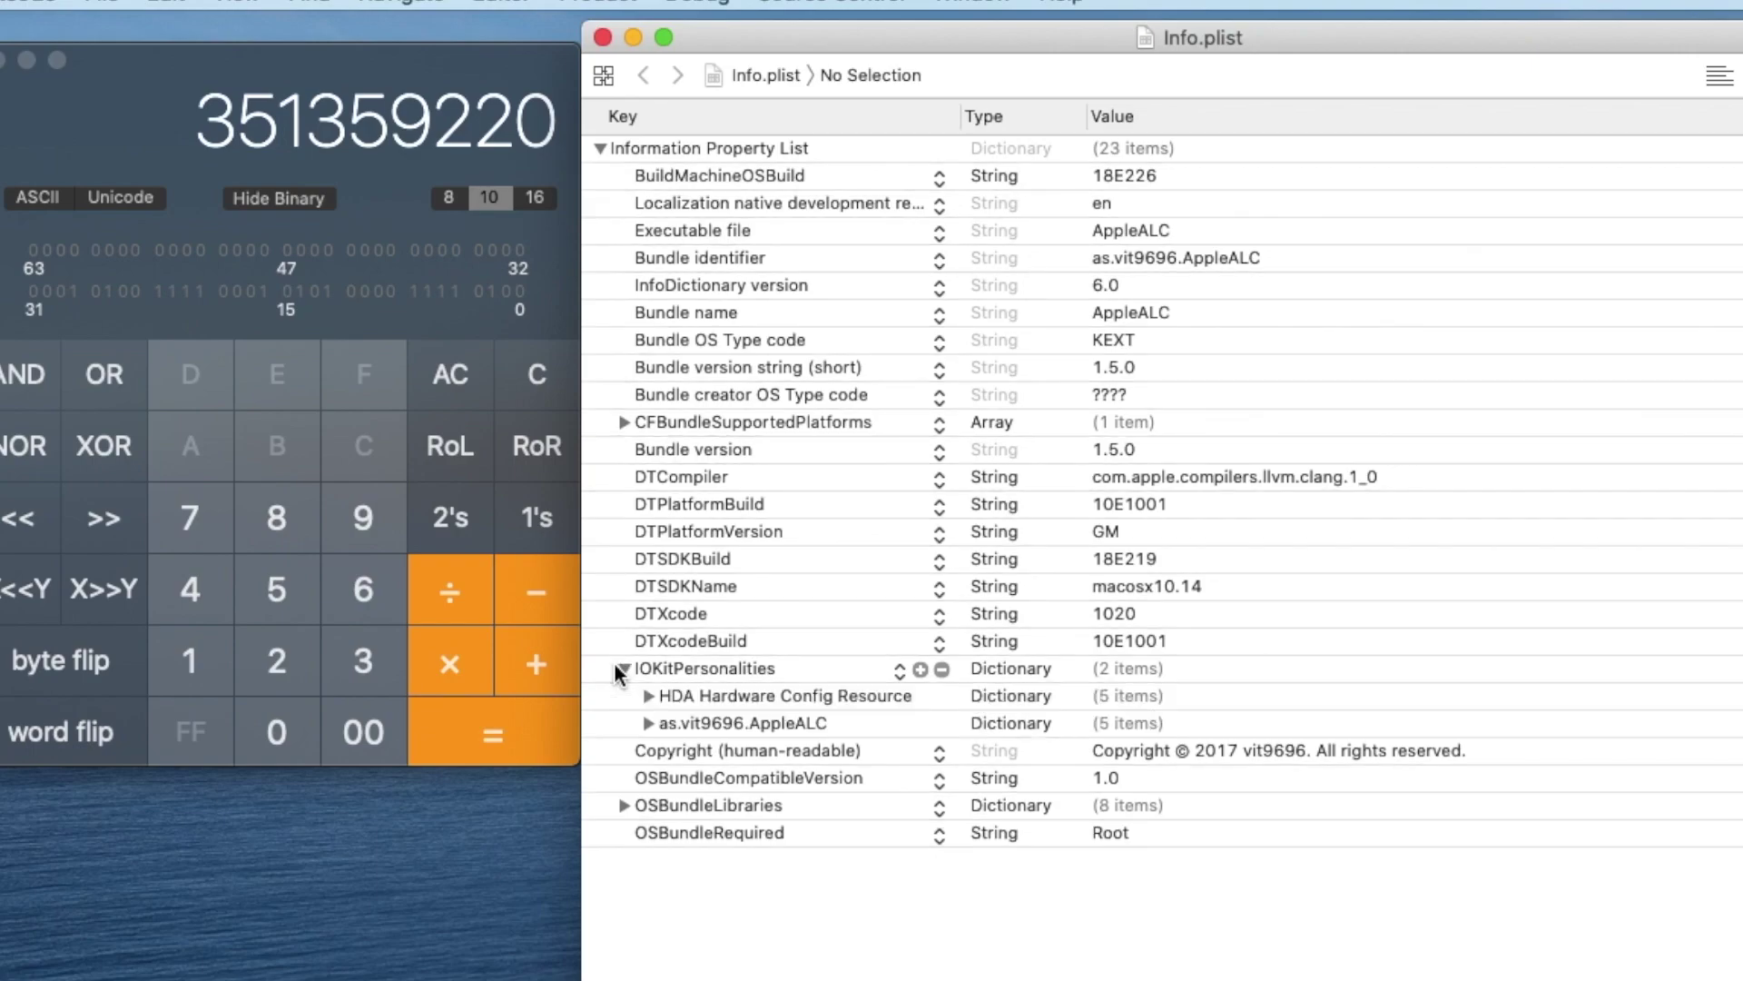
left_click(616, 666)
left_click(616, 667)
left_click(648, 696)
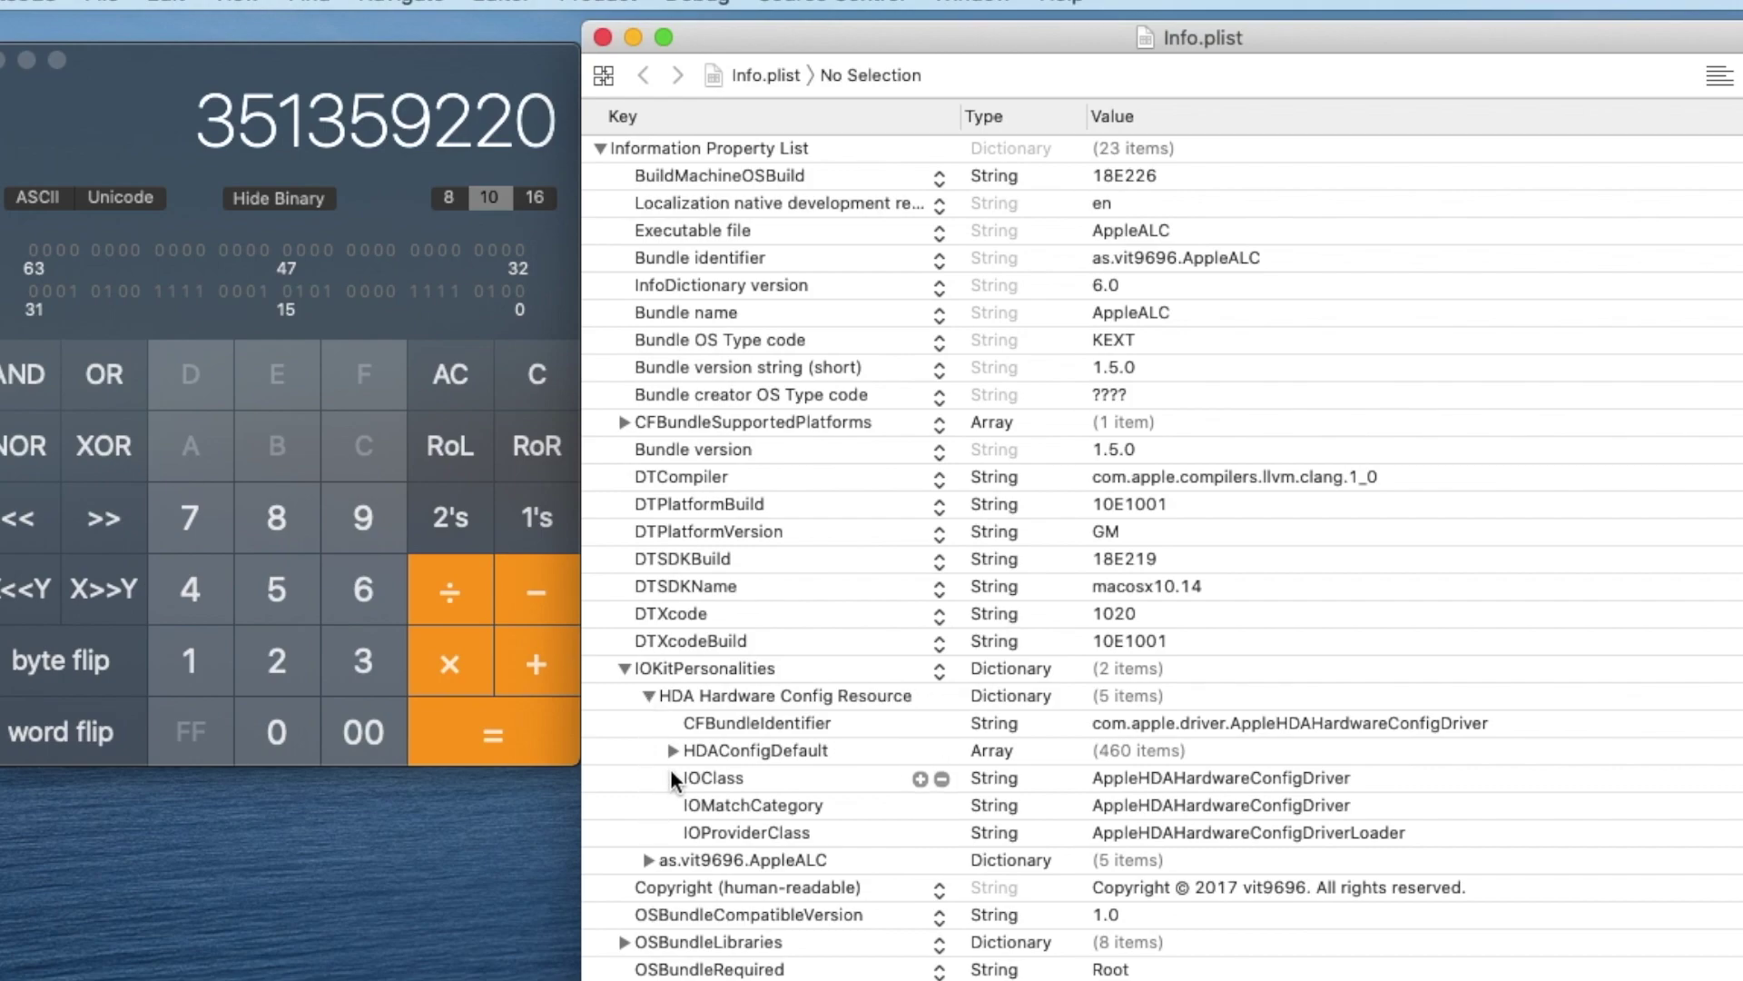
left_click(673, 750)
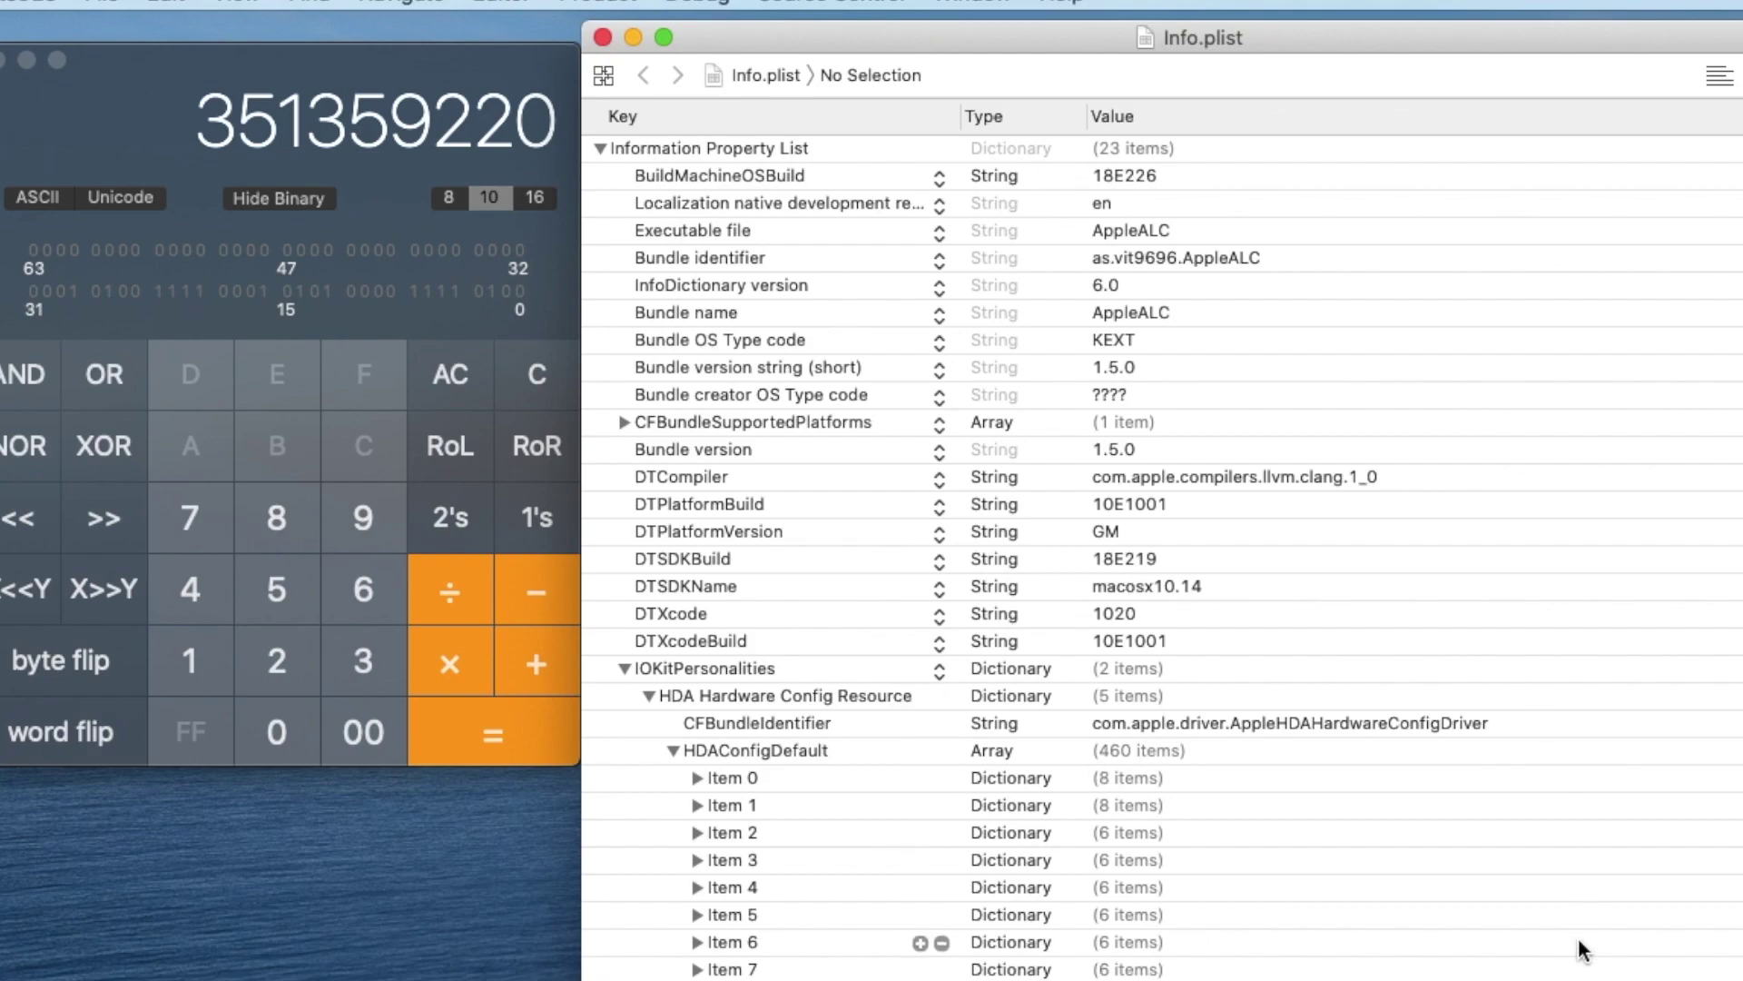
key("super+Tab")
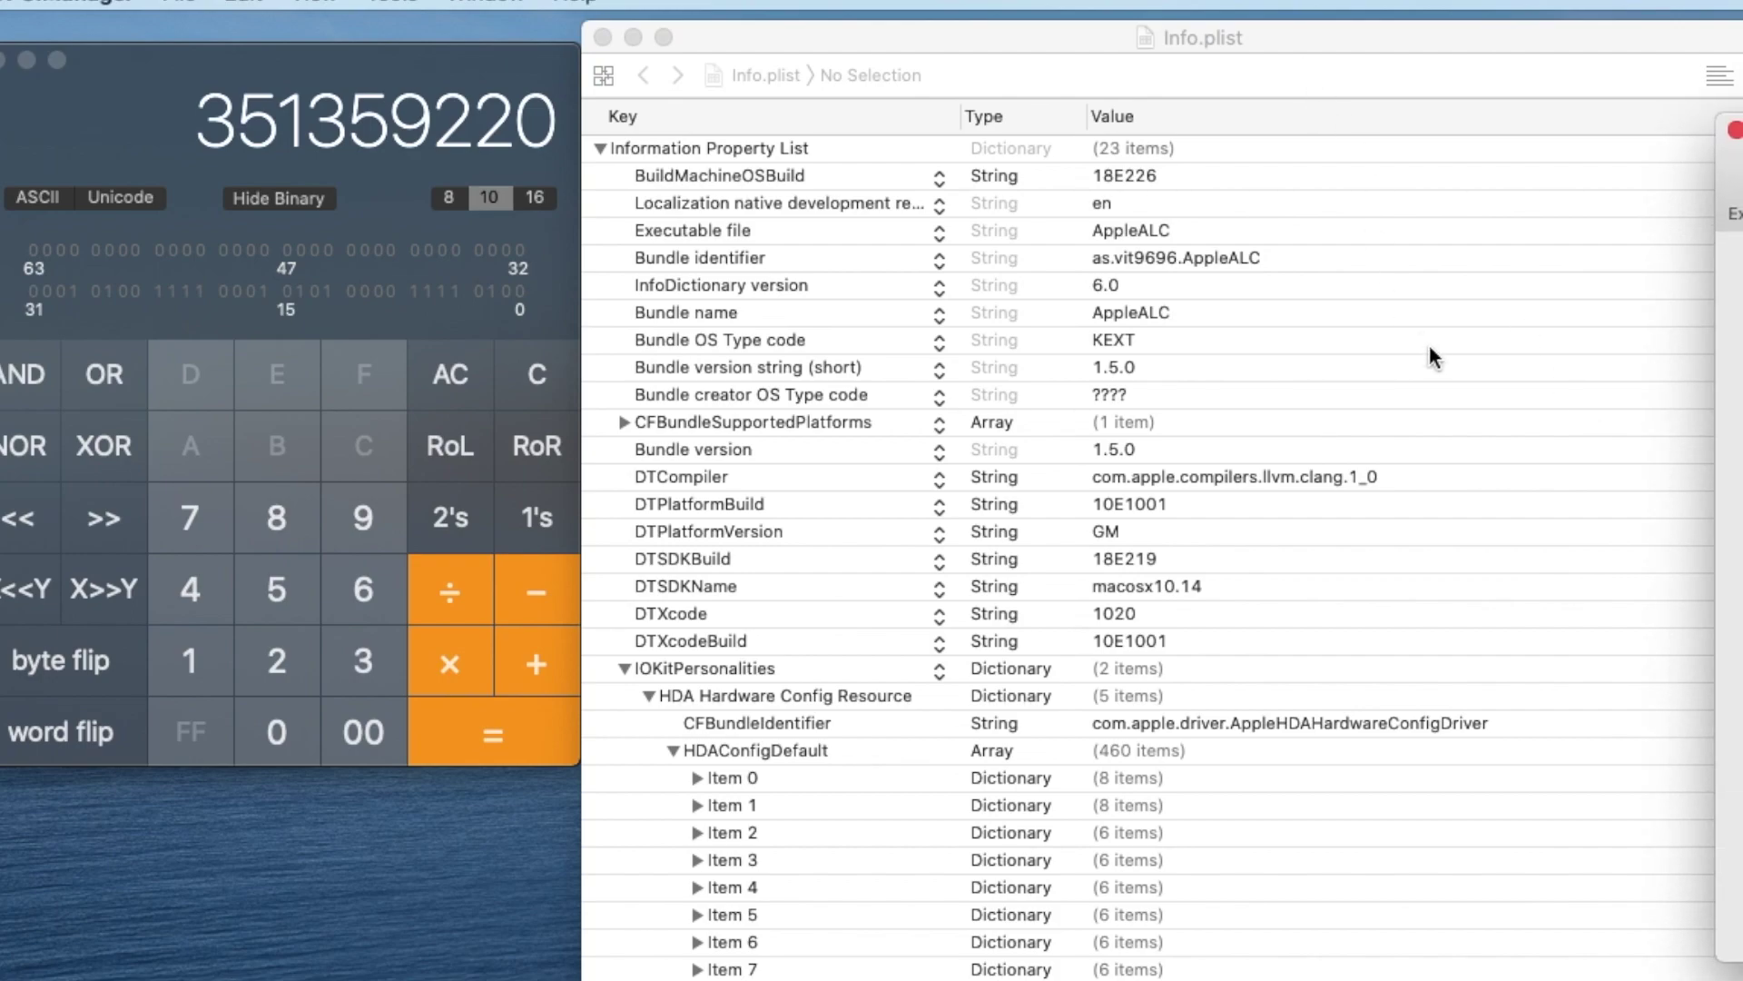
left_click(1412, 41)
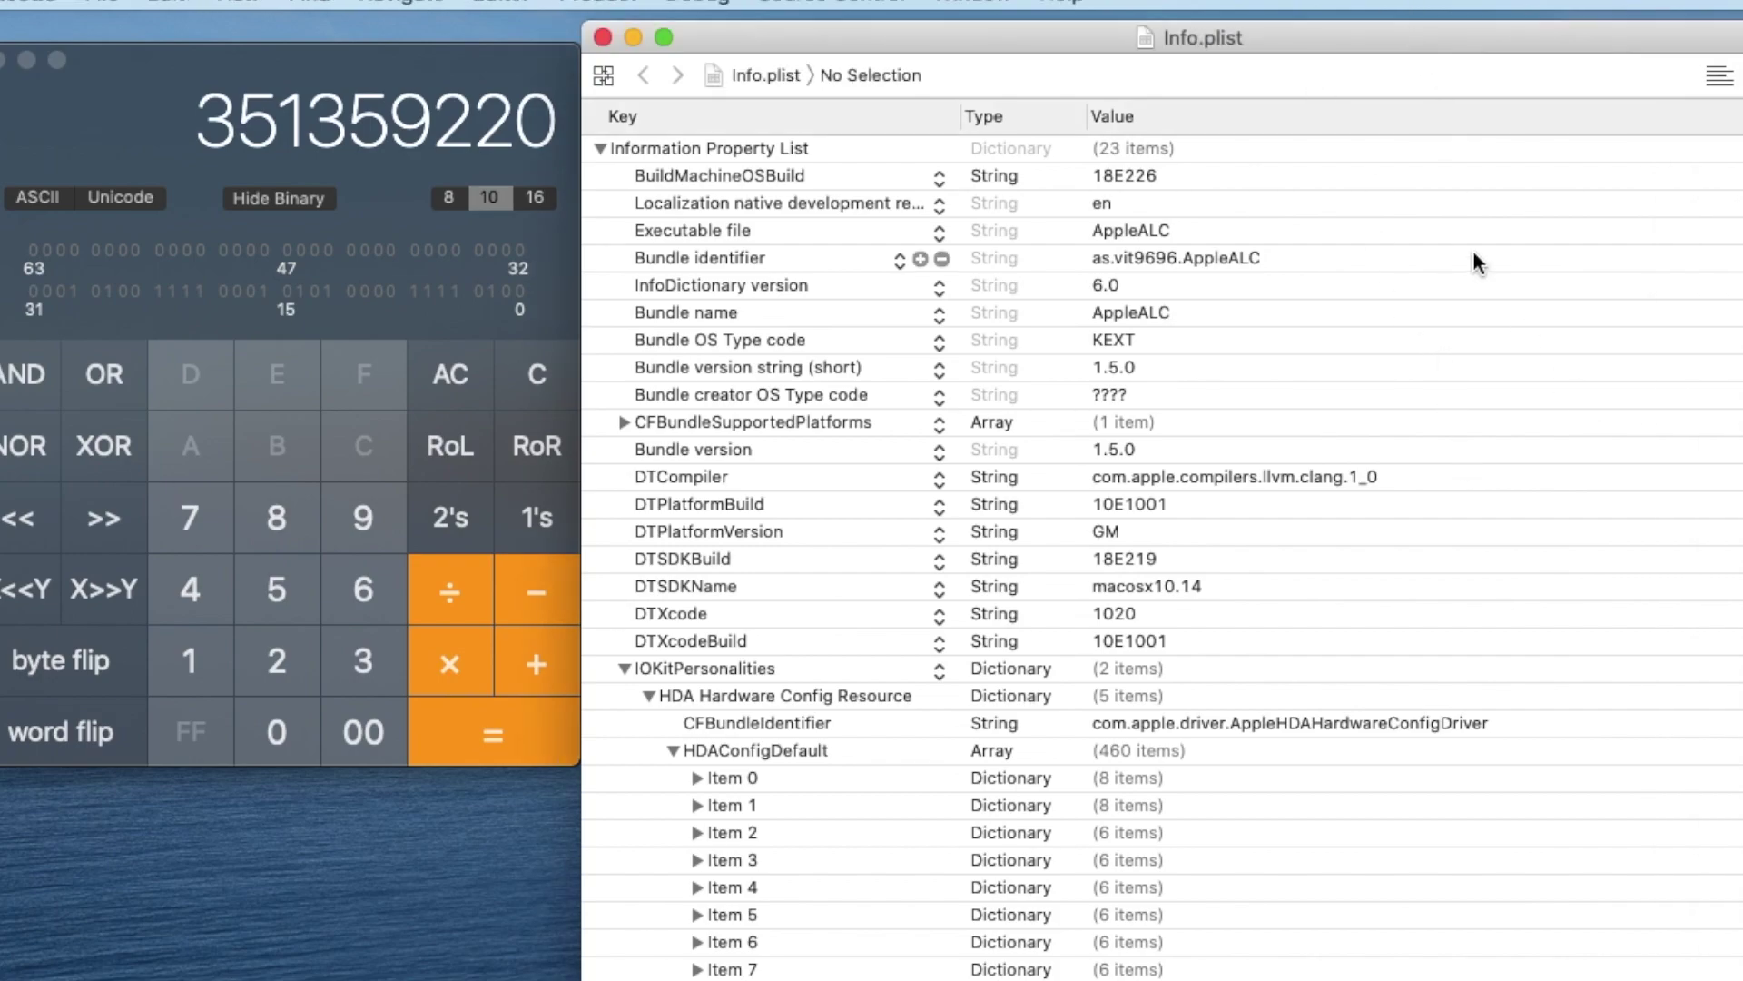
Step: Search the plist for 'conex' and select the first Conexant match
key("super+f")
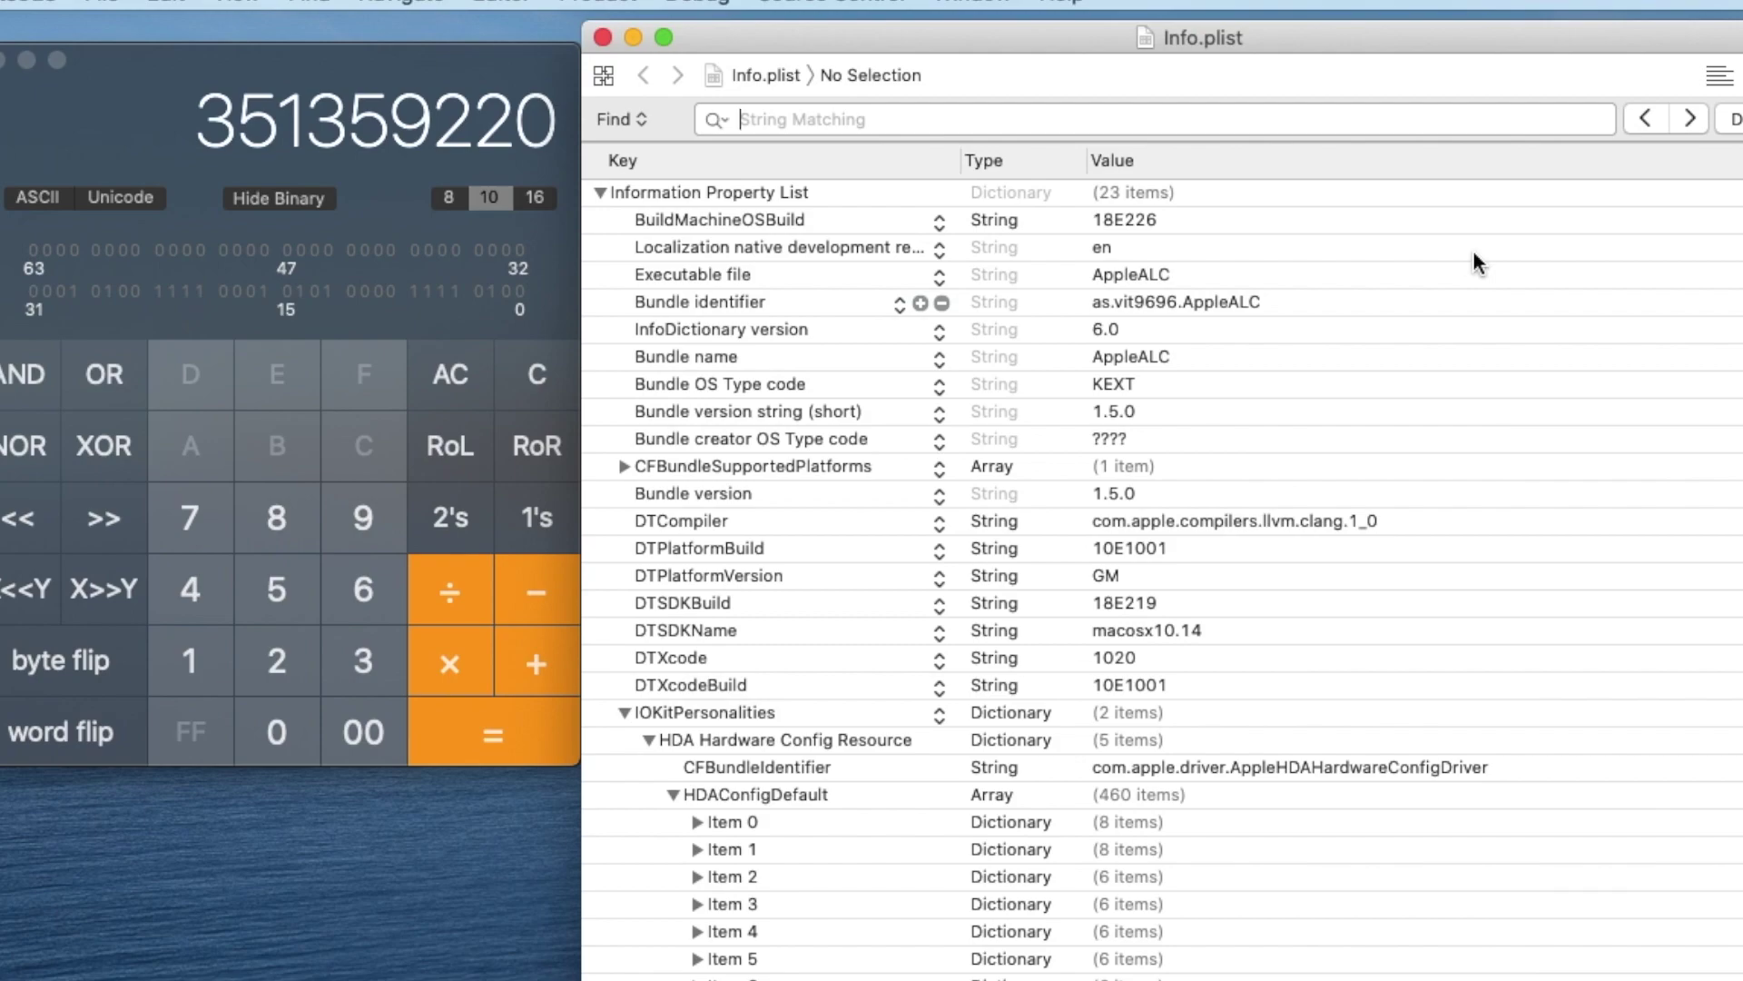
type("co")
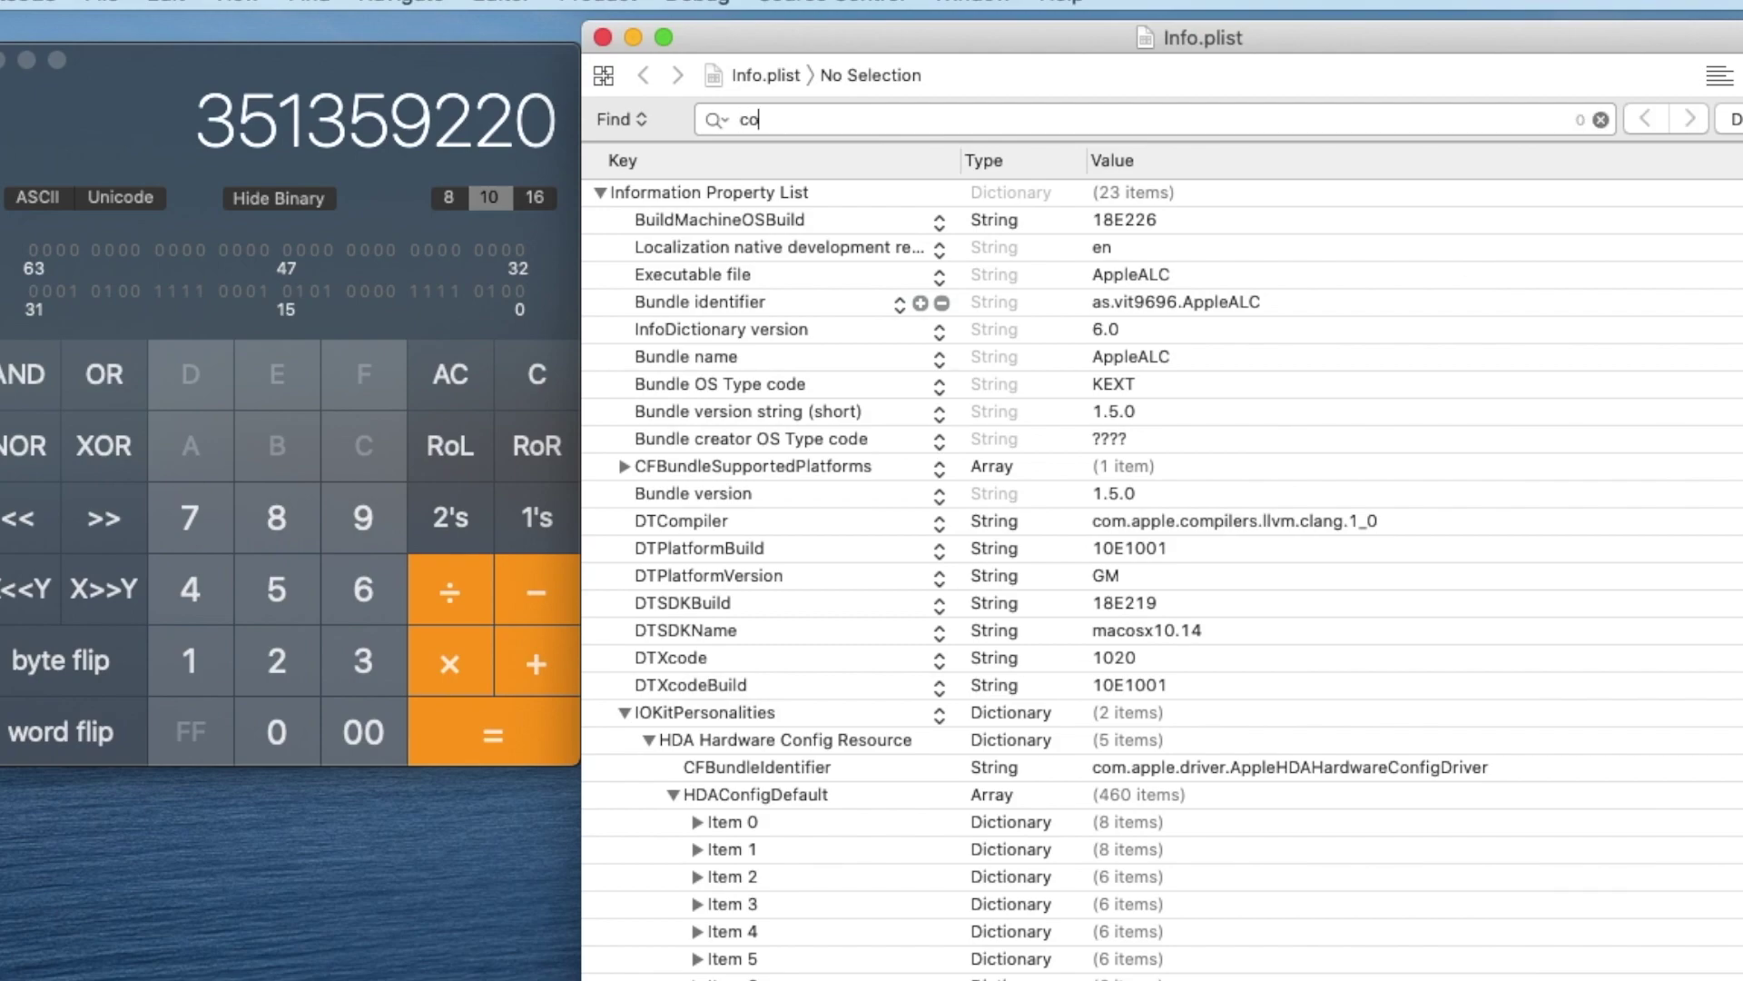
type("nex")
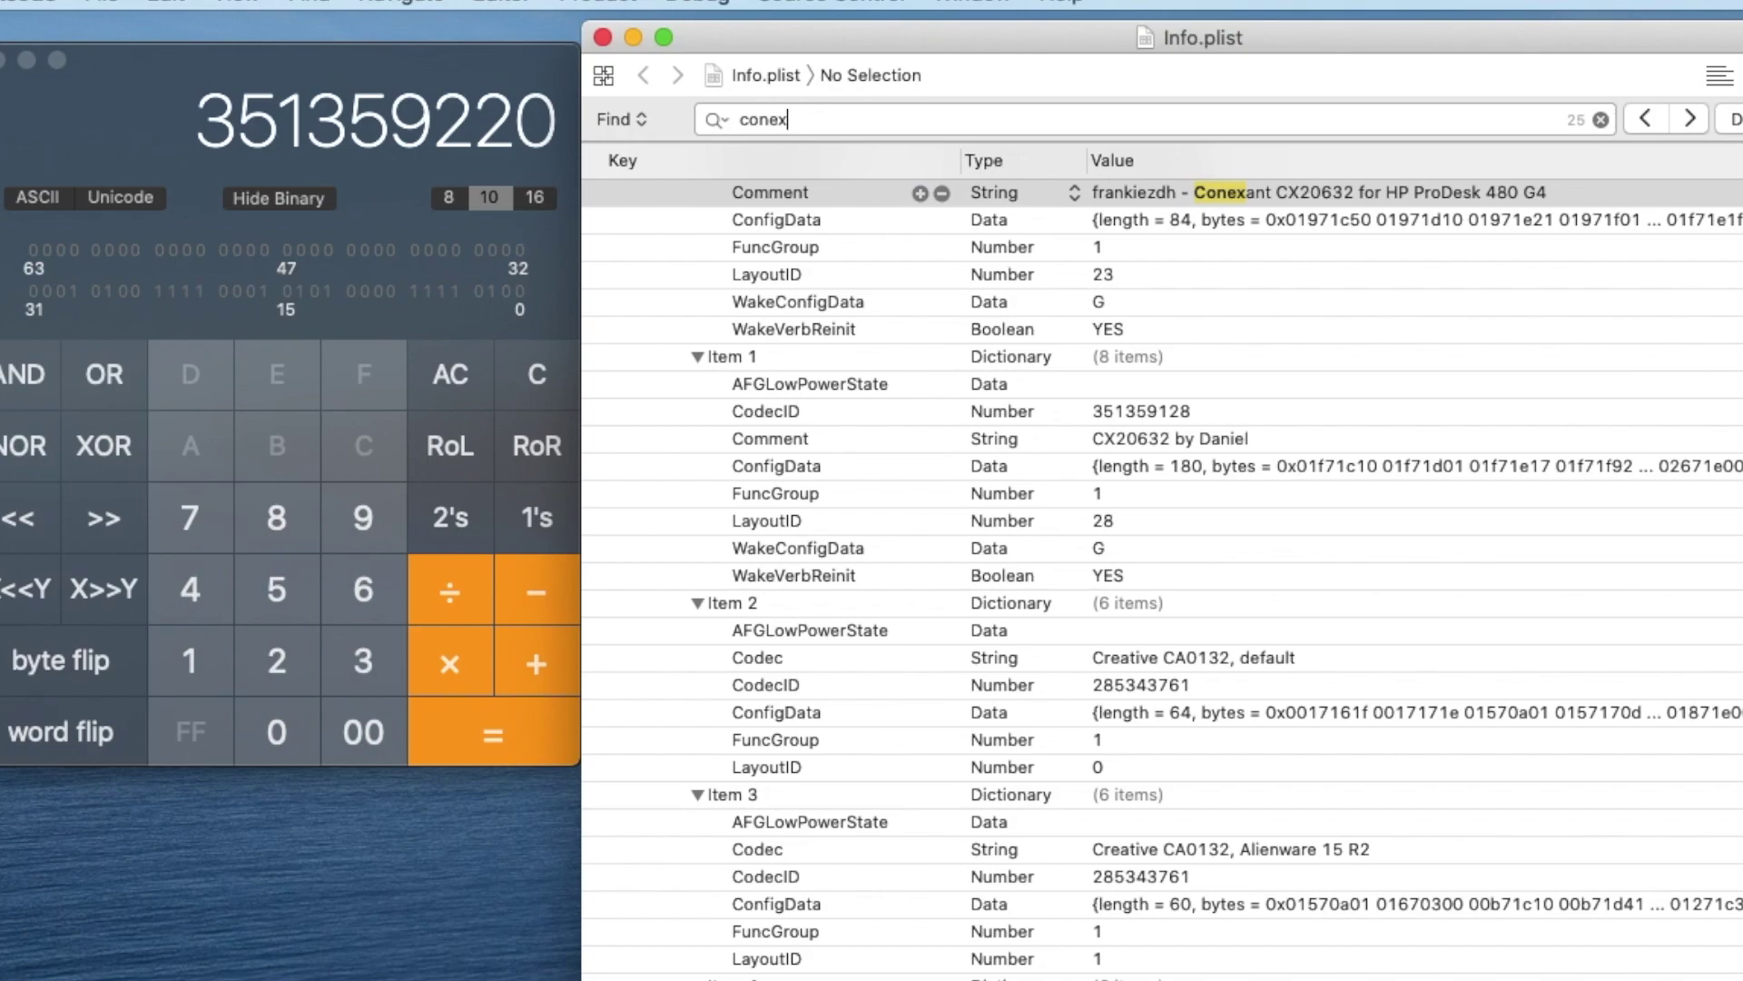
left_click(1490, 193)
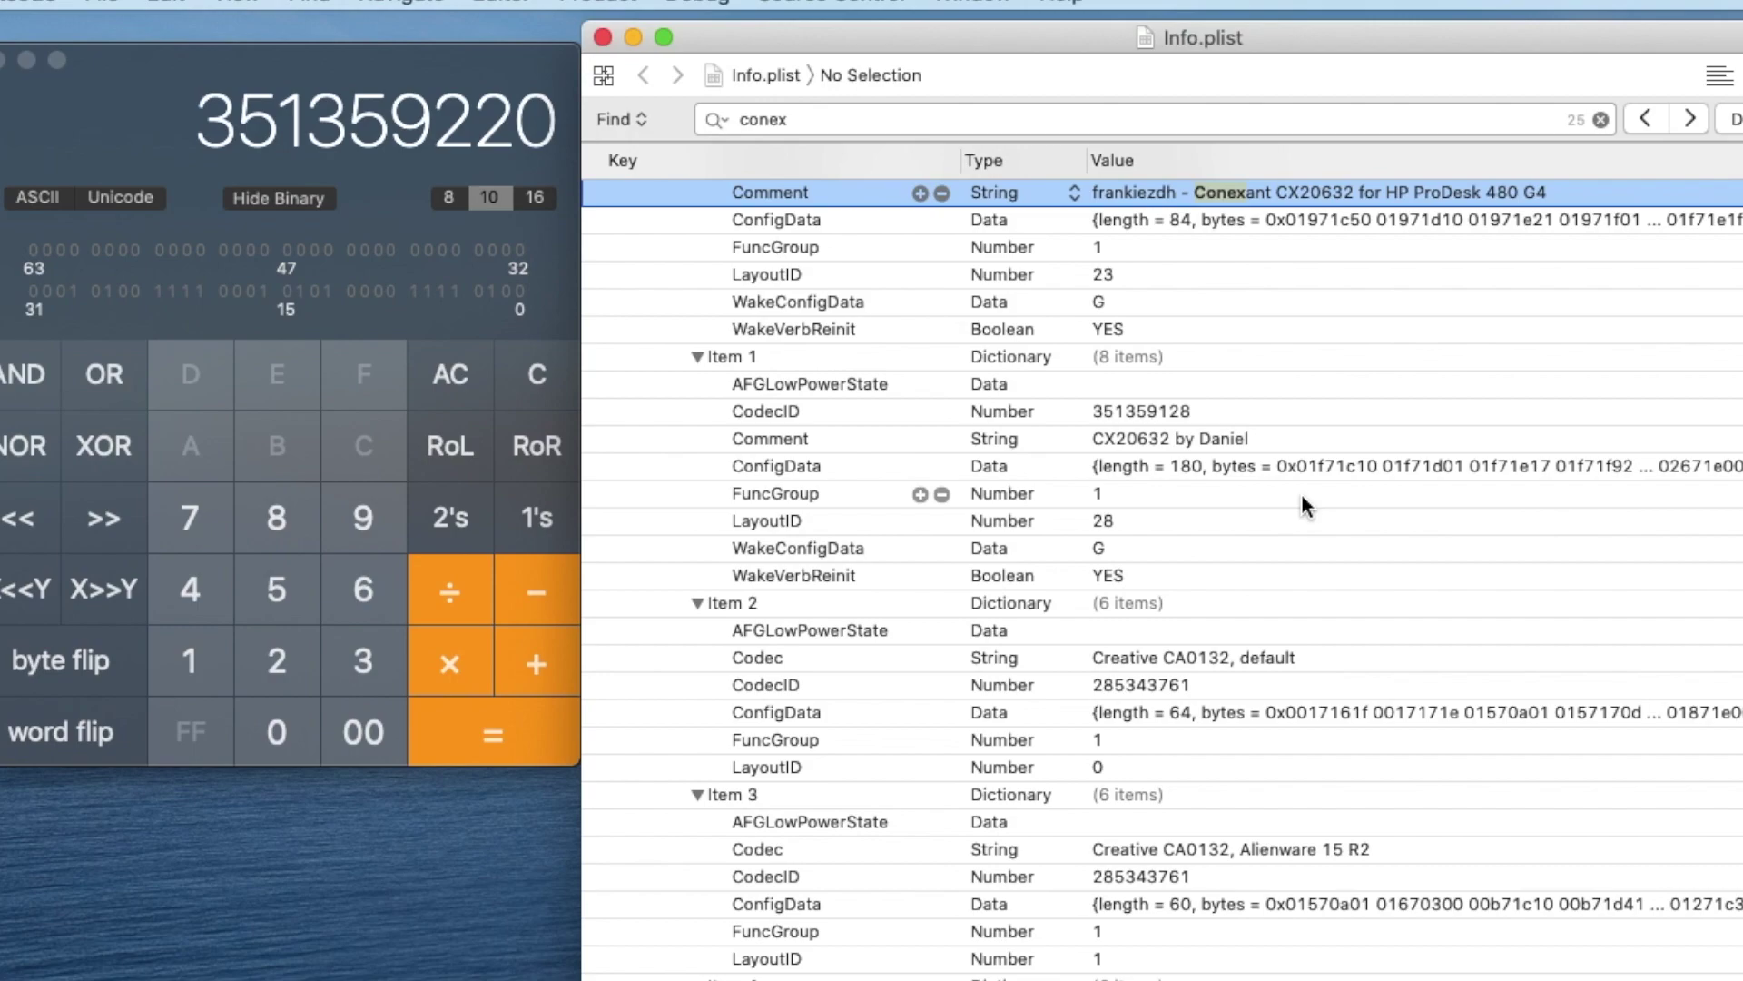
Step: Search for codec 351359220 and locate LayoutIDs 3 and 13 in Items 404 and 405
left_click(865, 121)
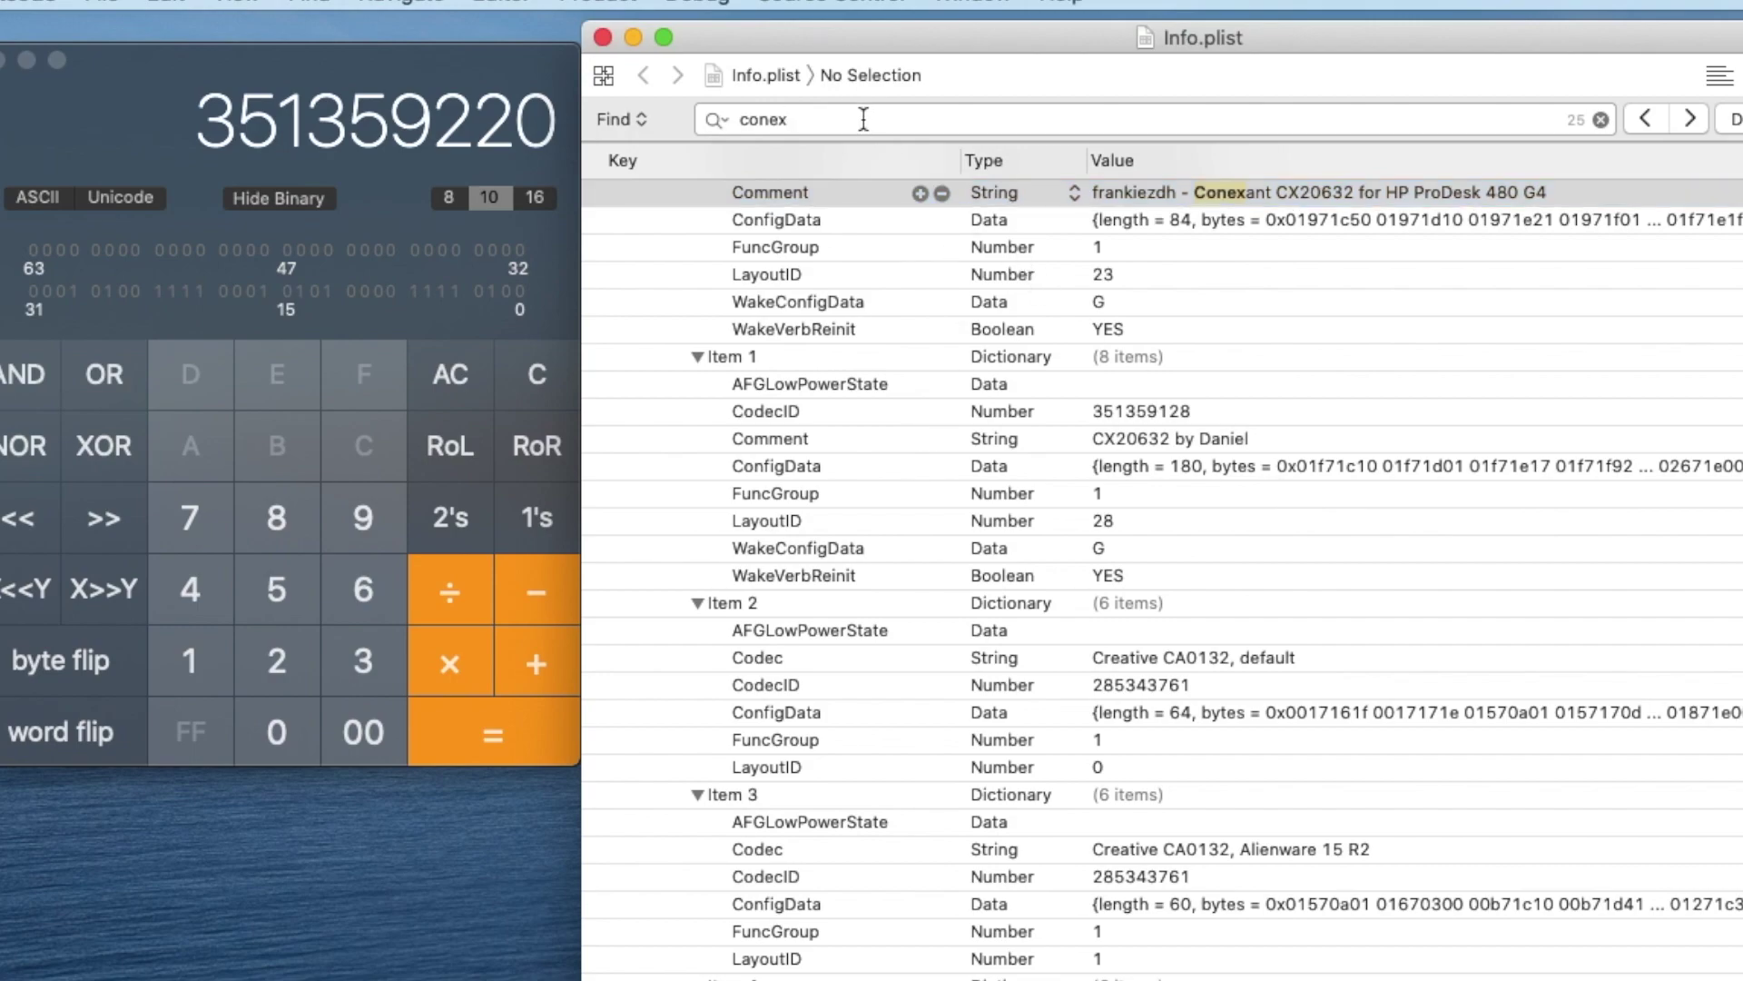
key("BackSpace")
key("BackSpace")
key("BackSpace")
key("BackSpace")
key("BackSpace")
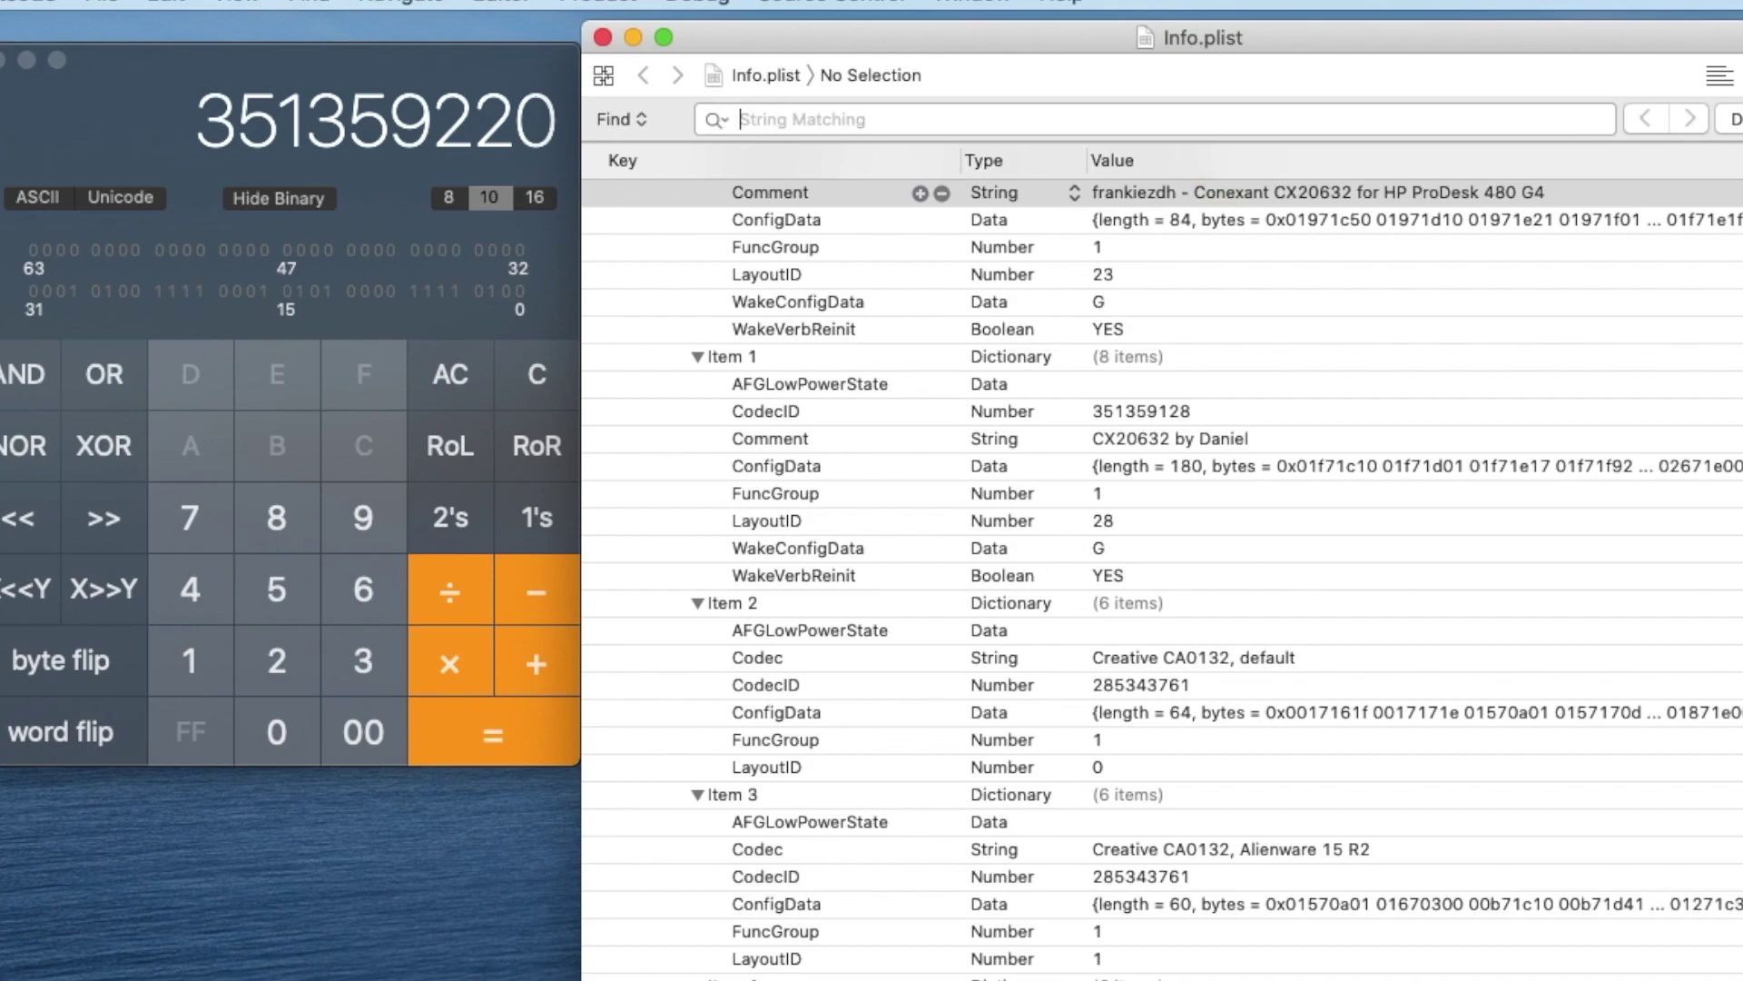
type("35")
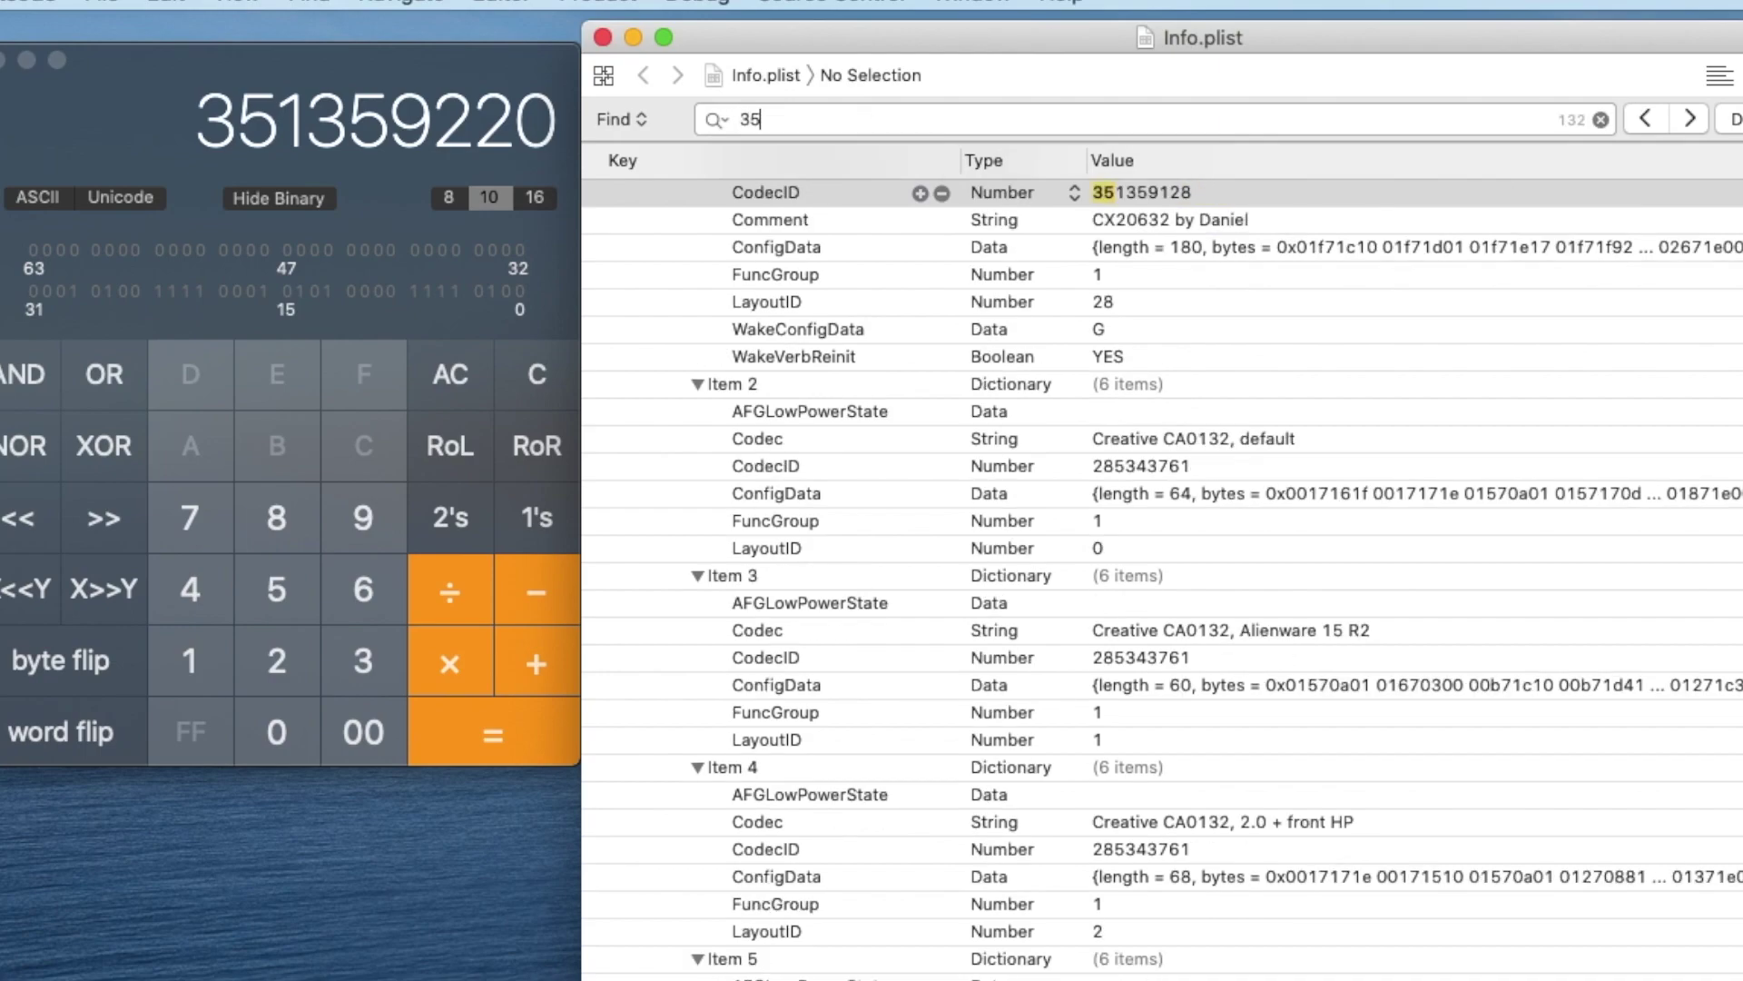
type("1359220")
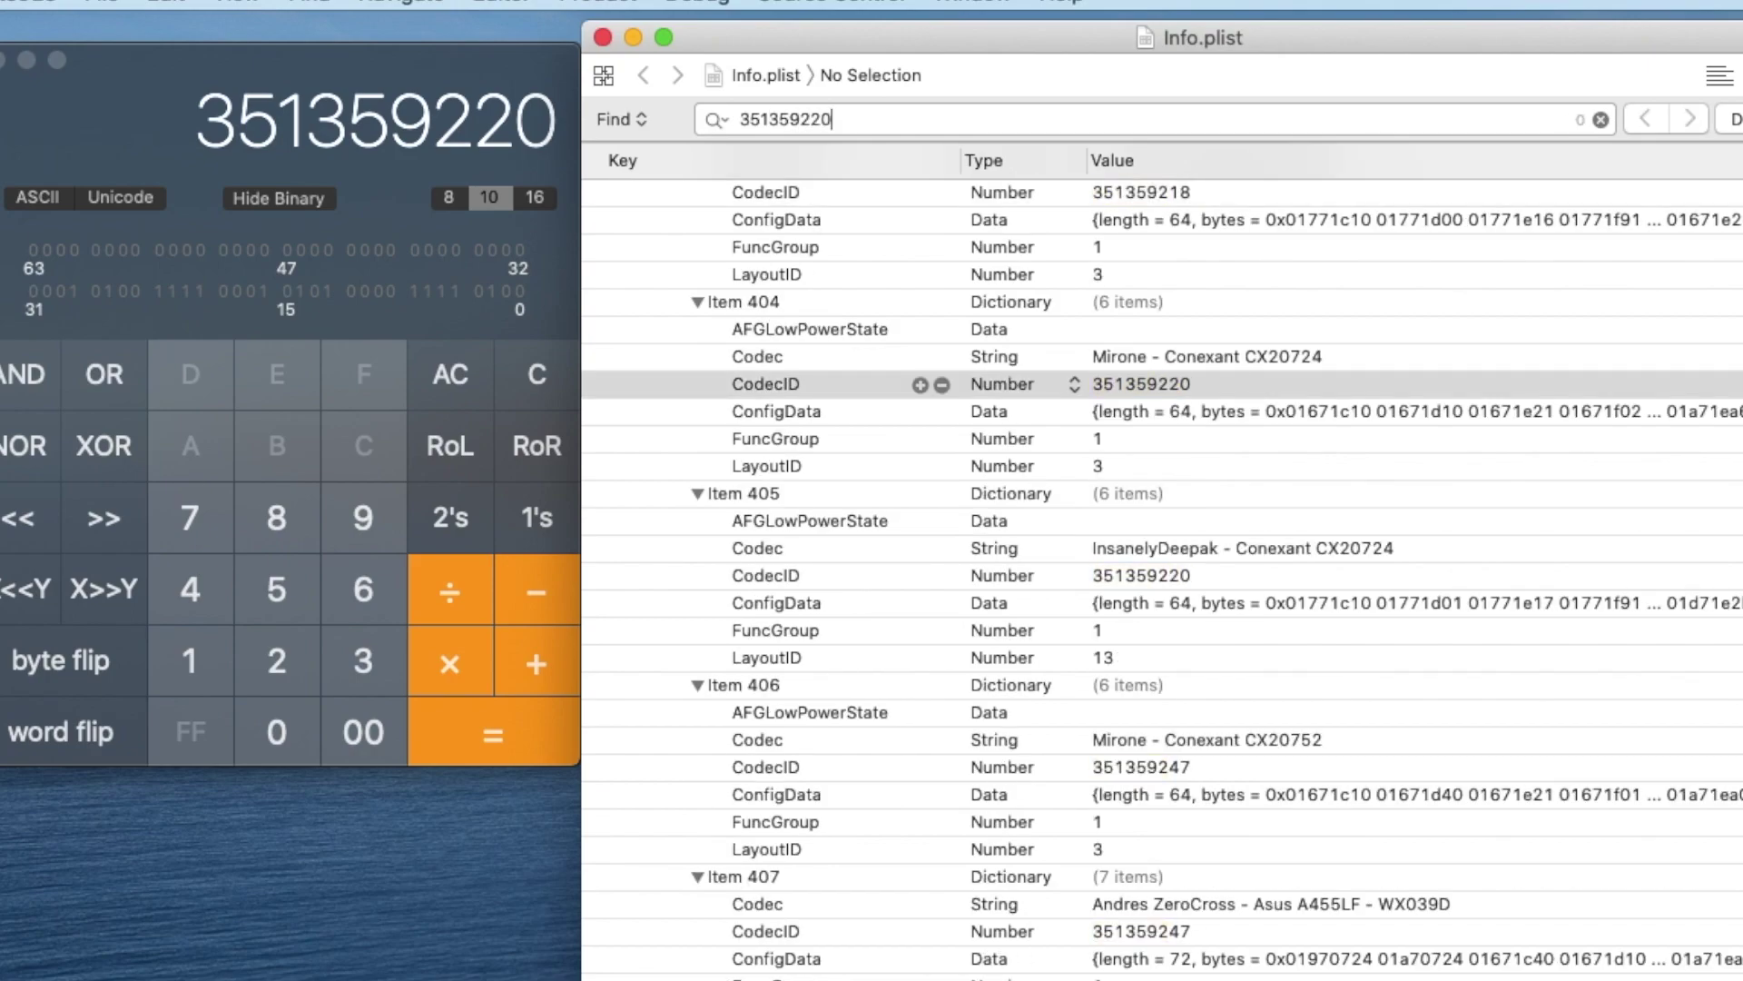
type("0")
left_click(621, 467)
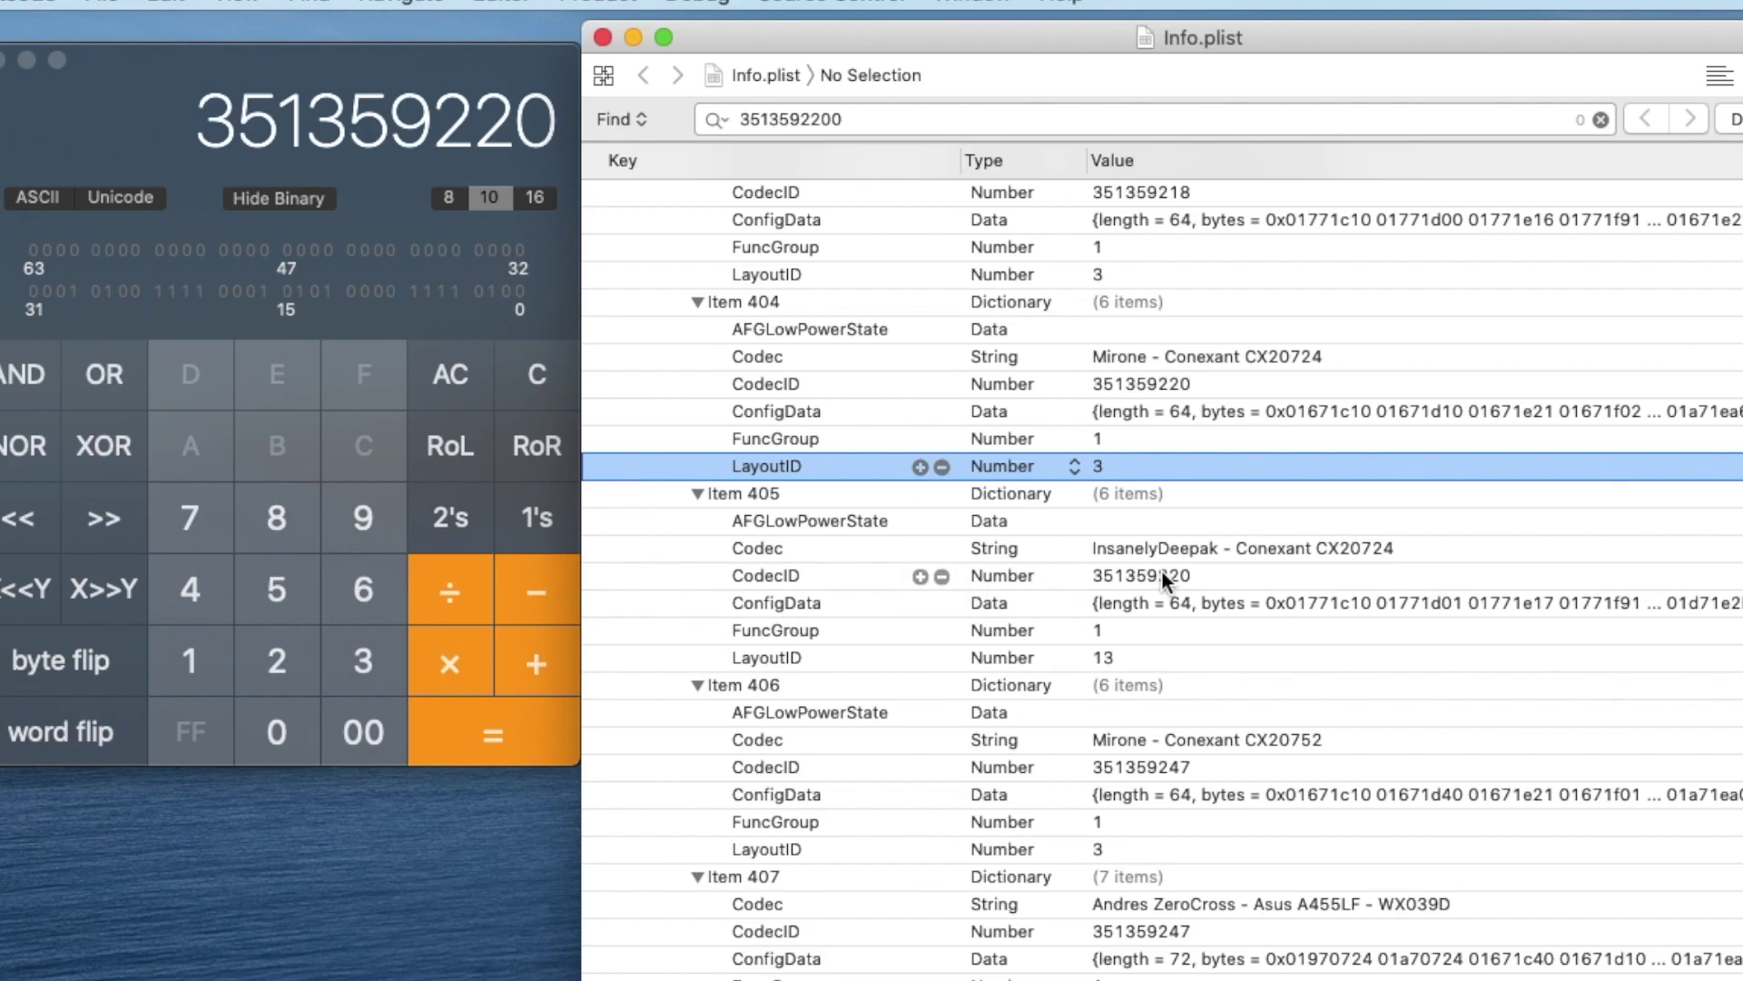
left_click(870, 119)
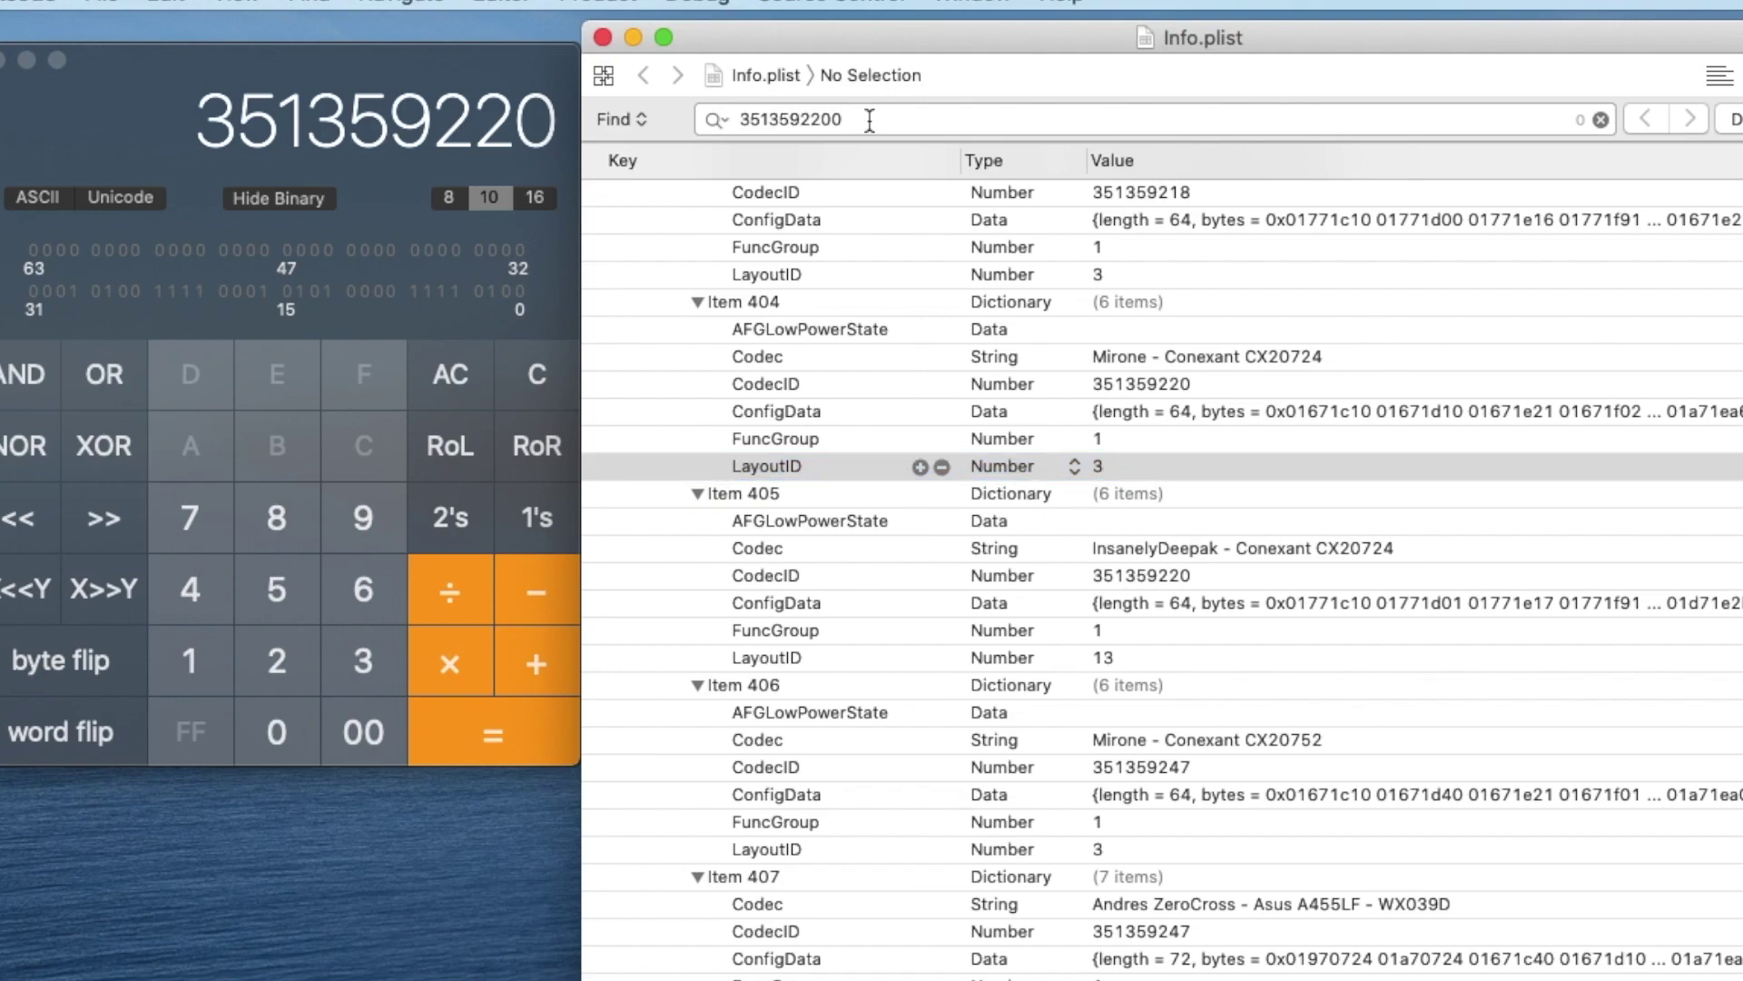
key("BackSpace")
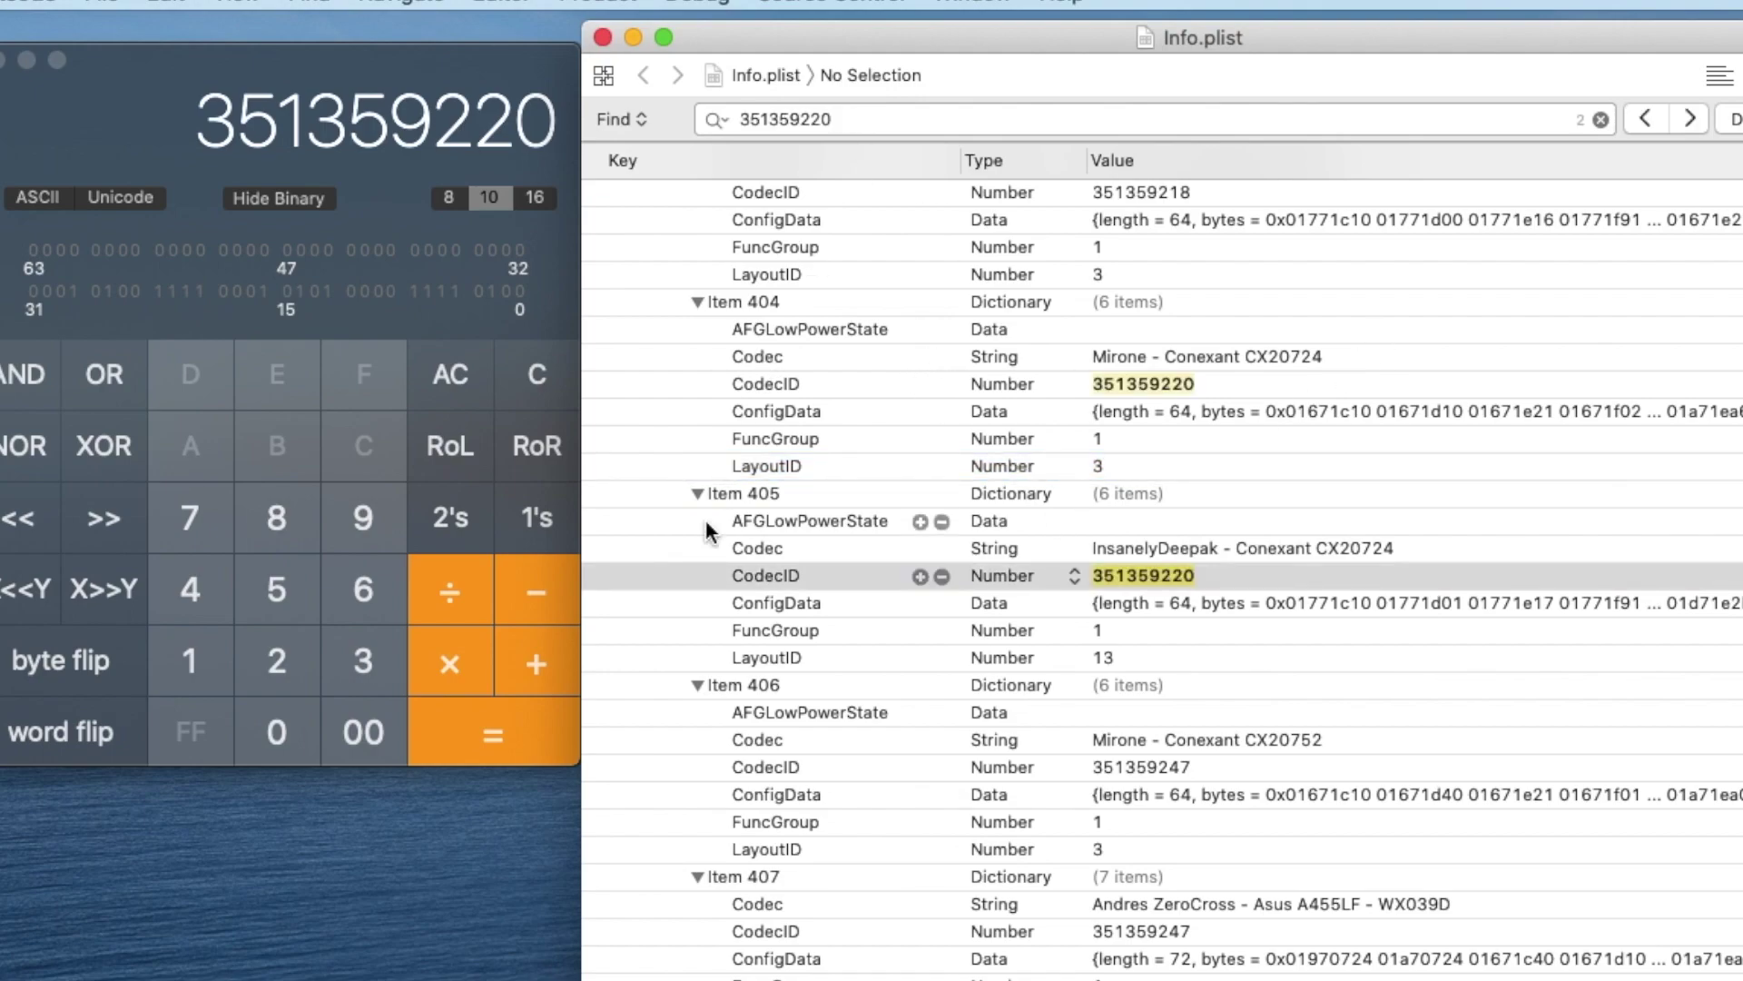
left_click(645, 652)
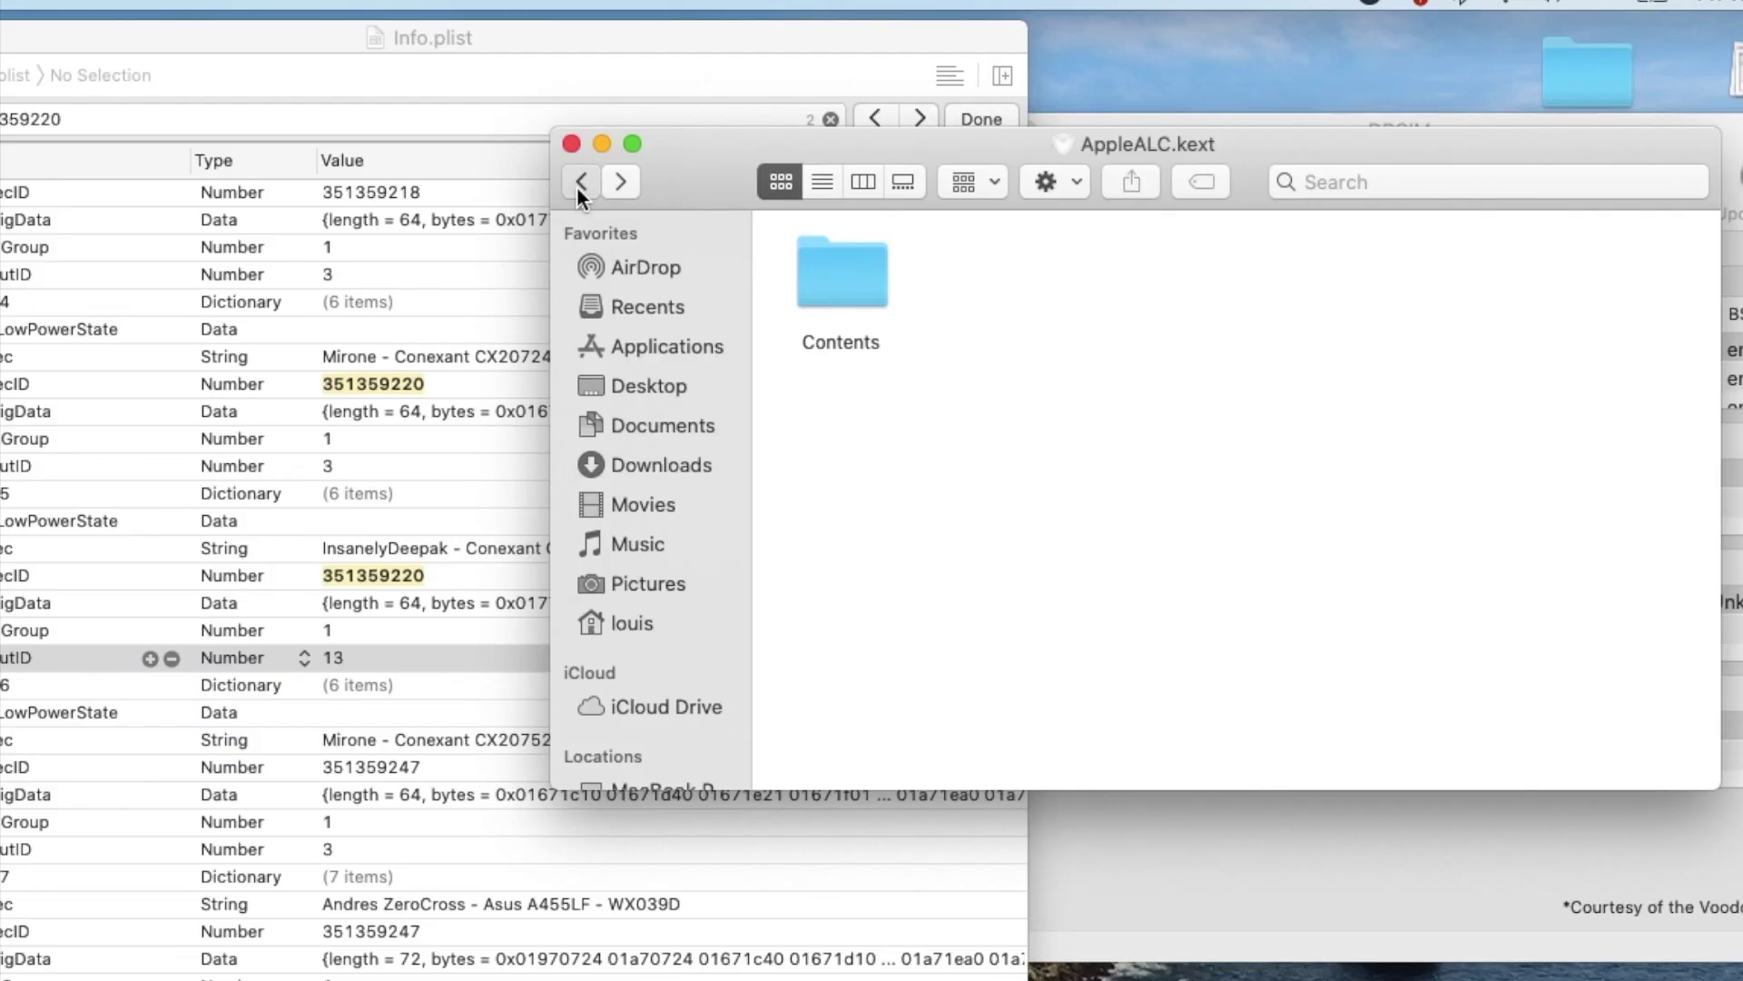
left_click(581, 181)
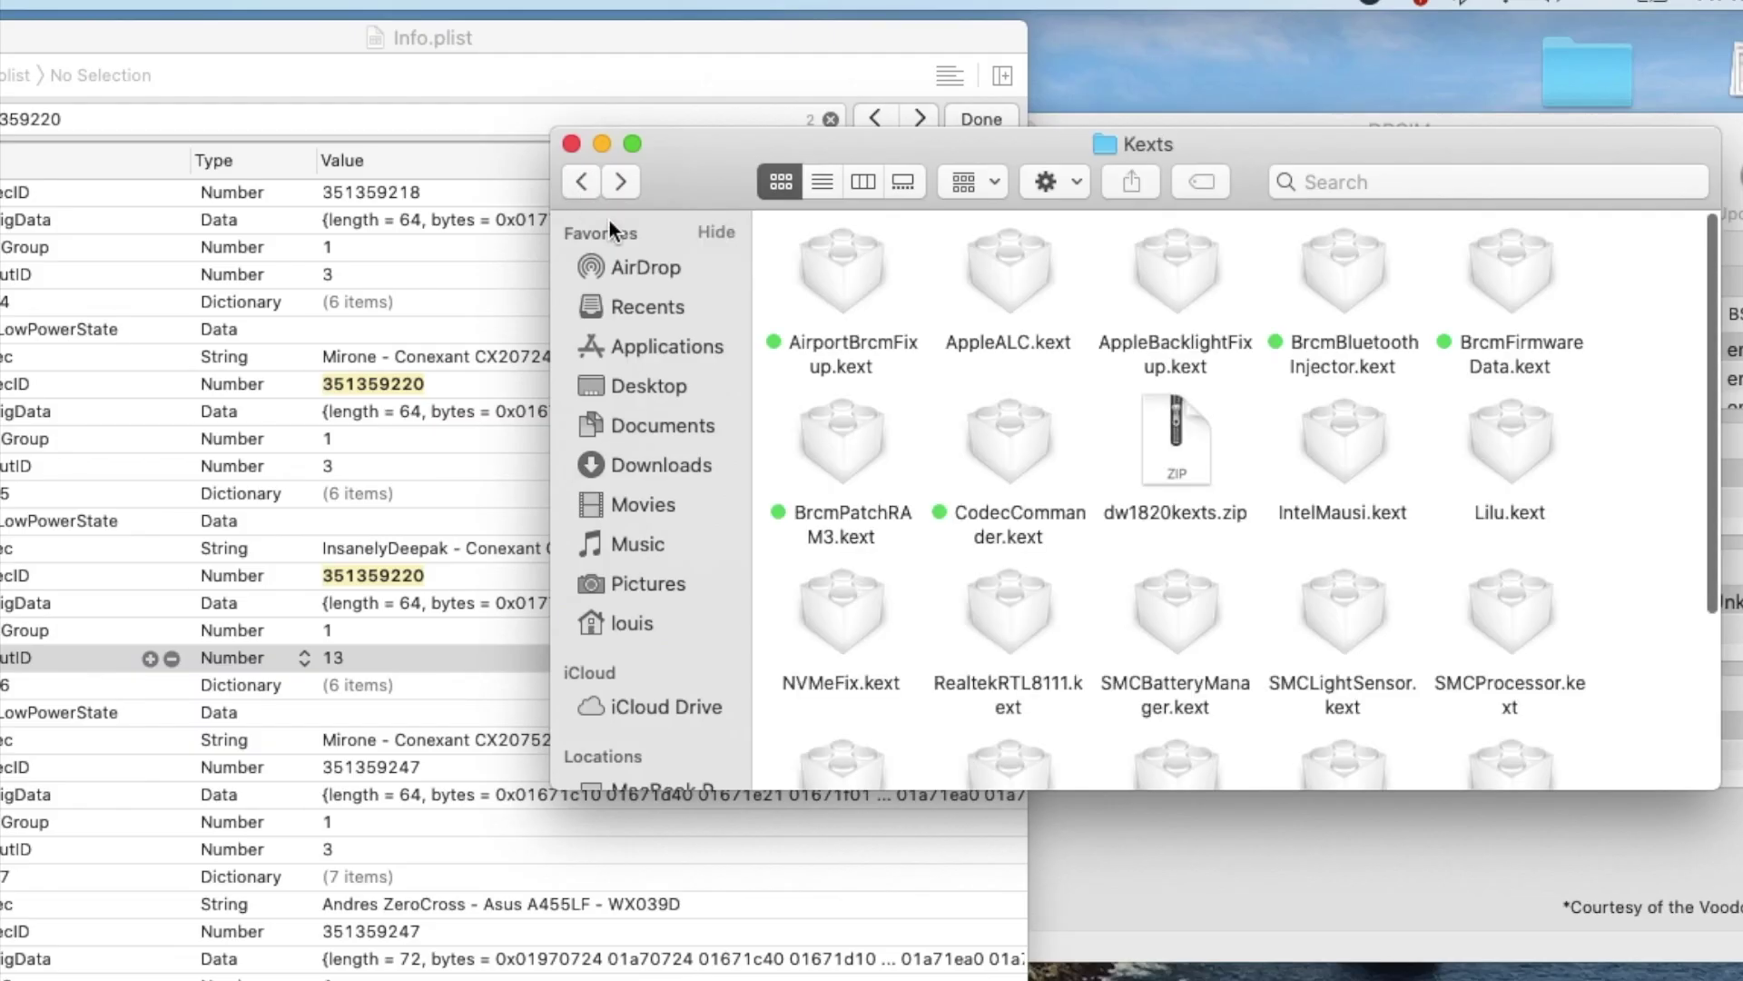
left_click(1005, 290)
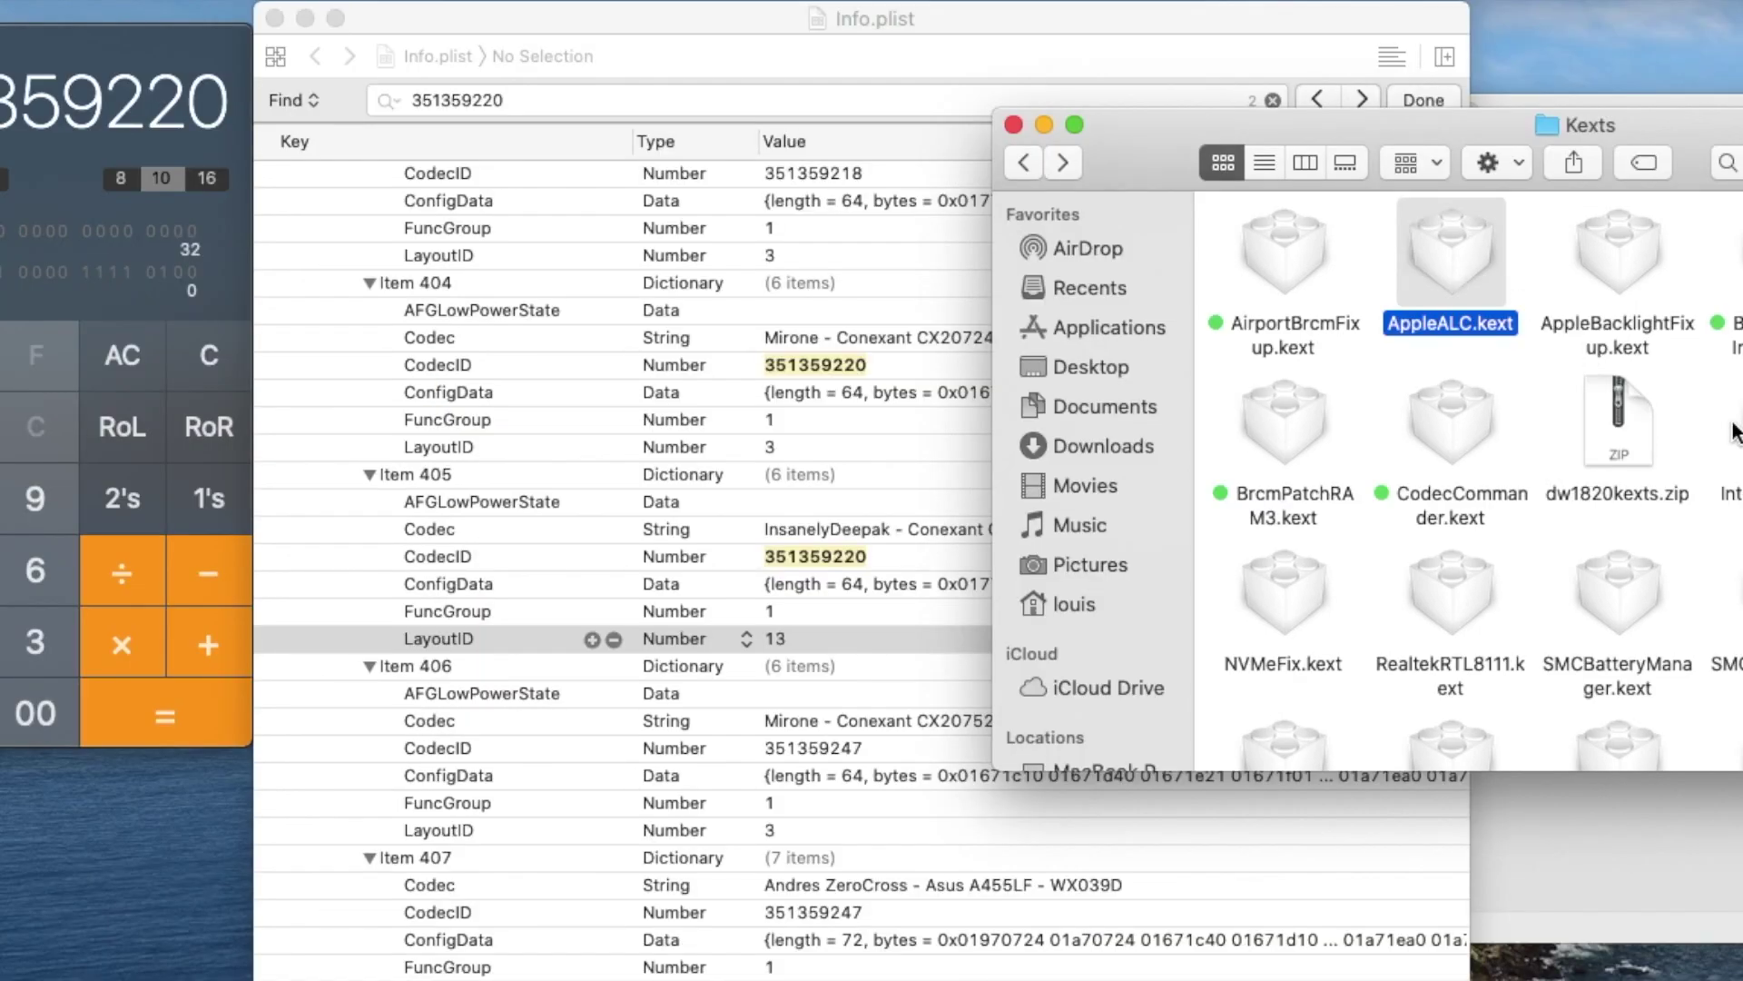
scroll(1734, 432, "down", 1)
key("super+alt+a")
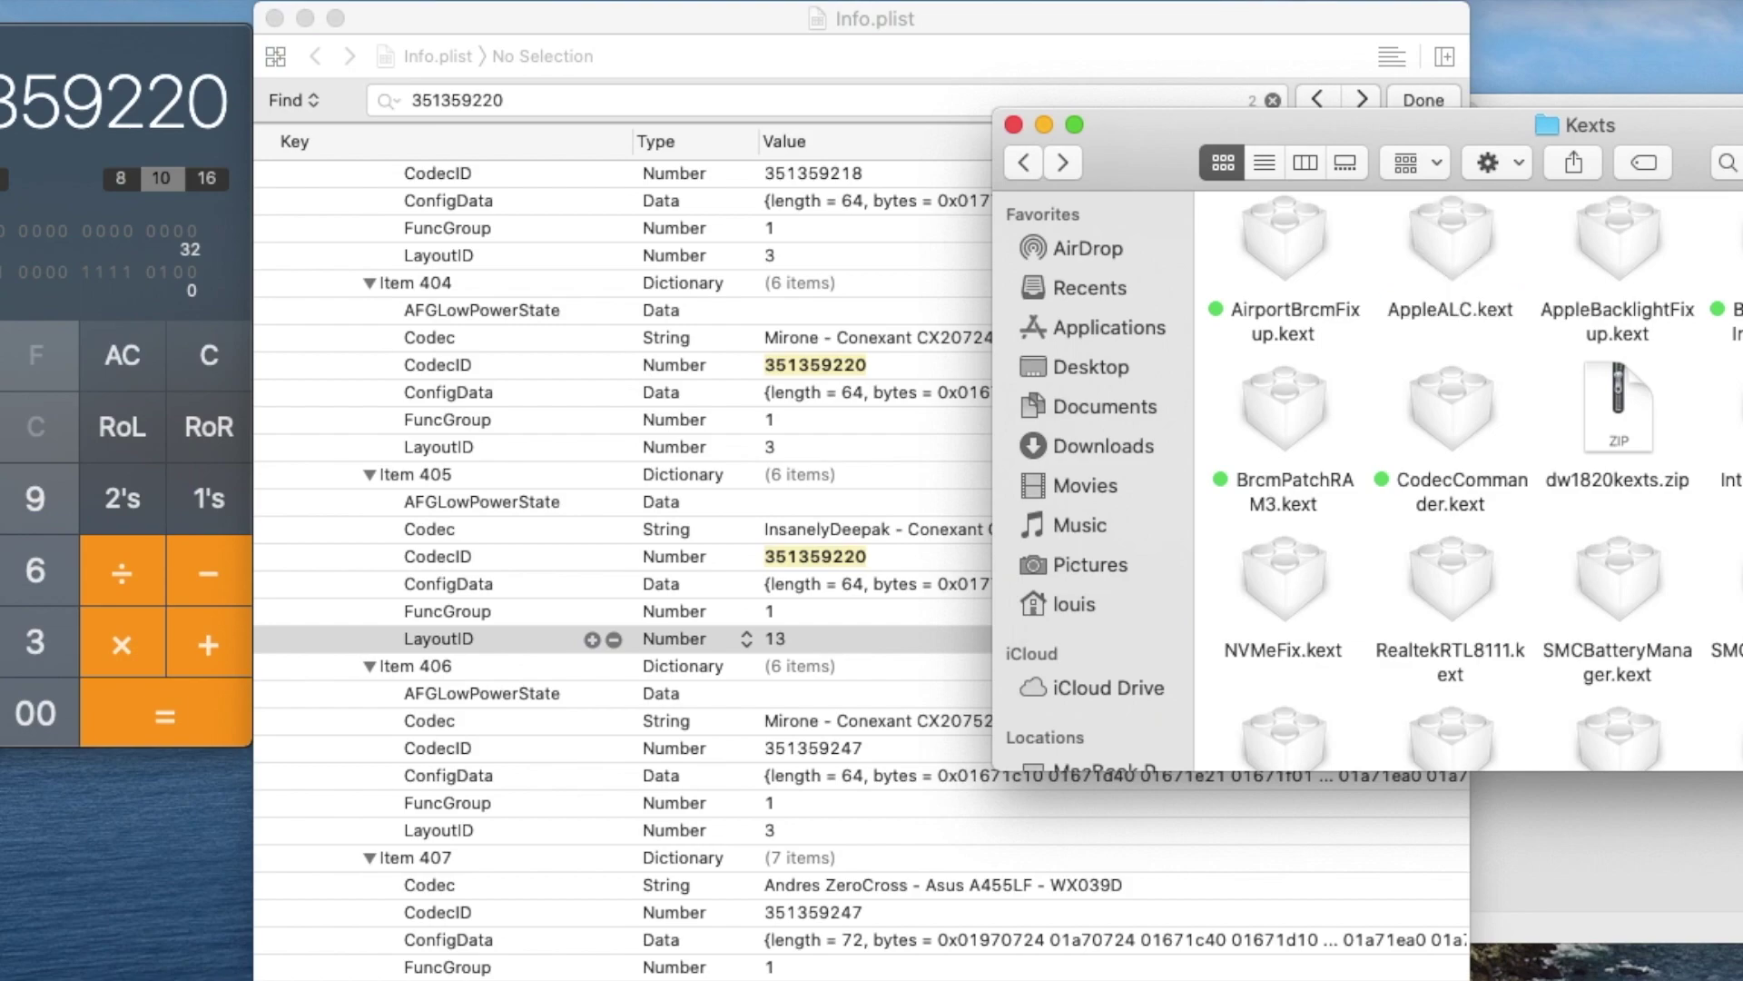
scroll(1471, 481, "down", 5)
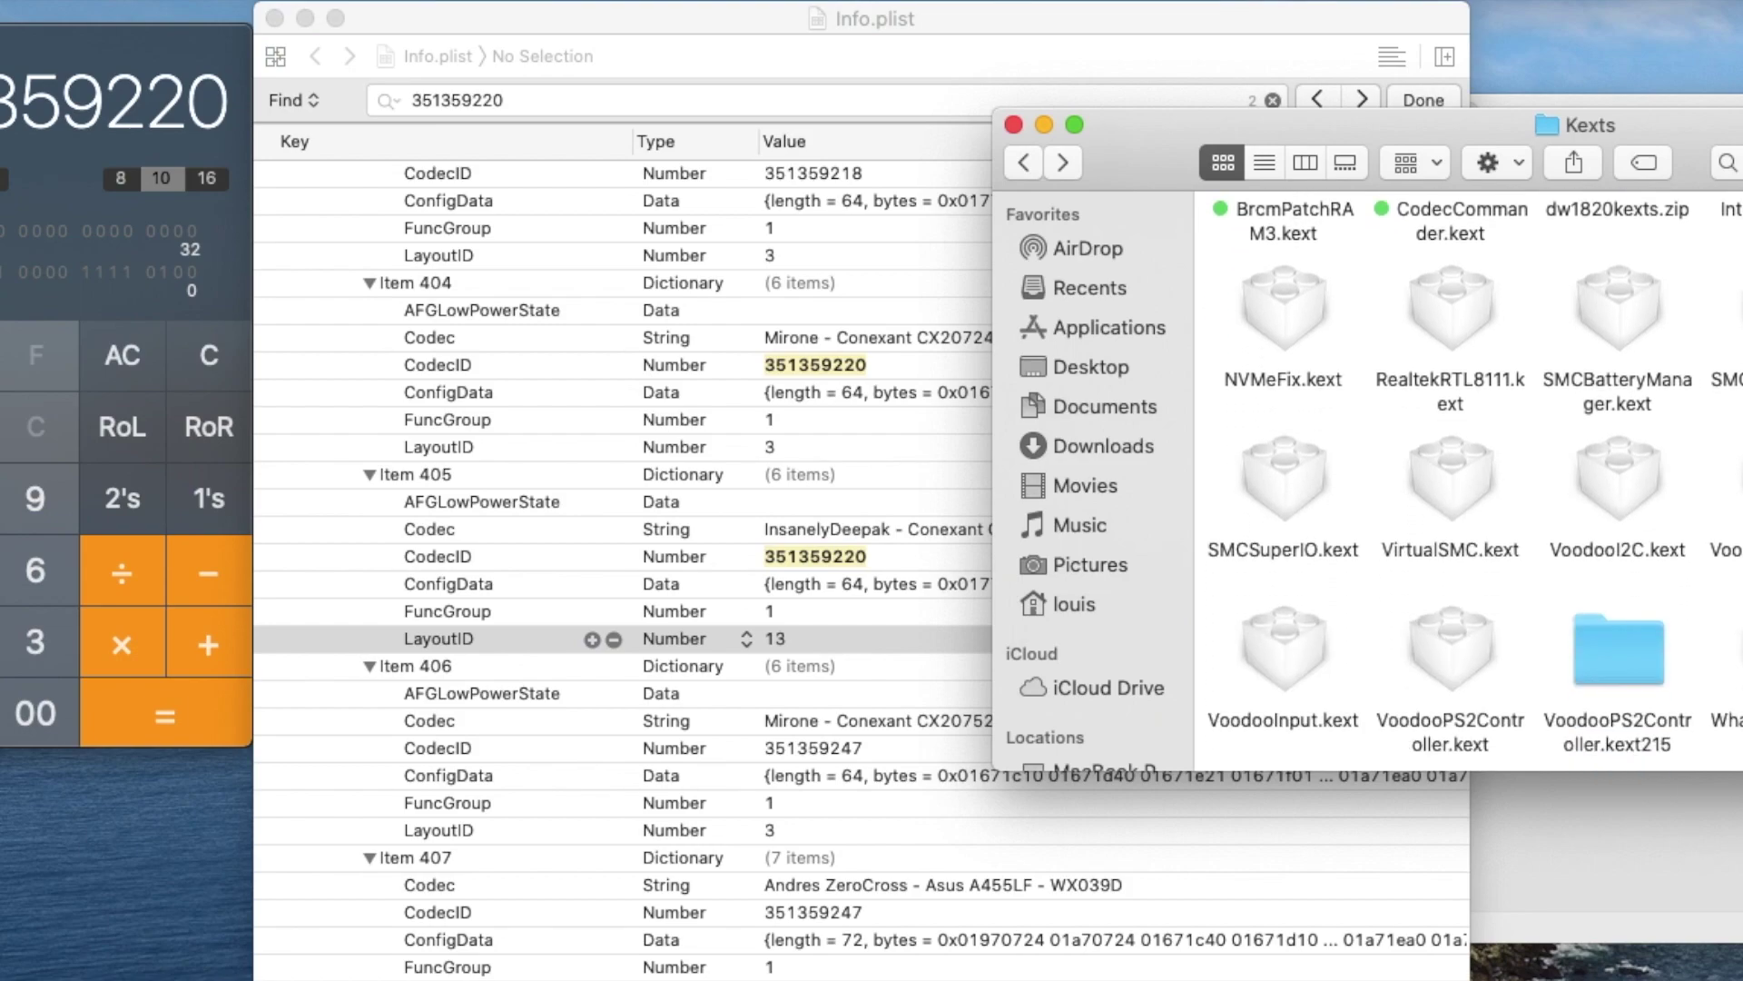
left_click(1730, 653)
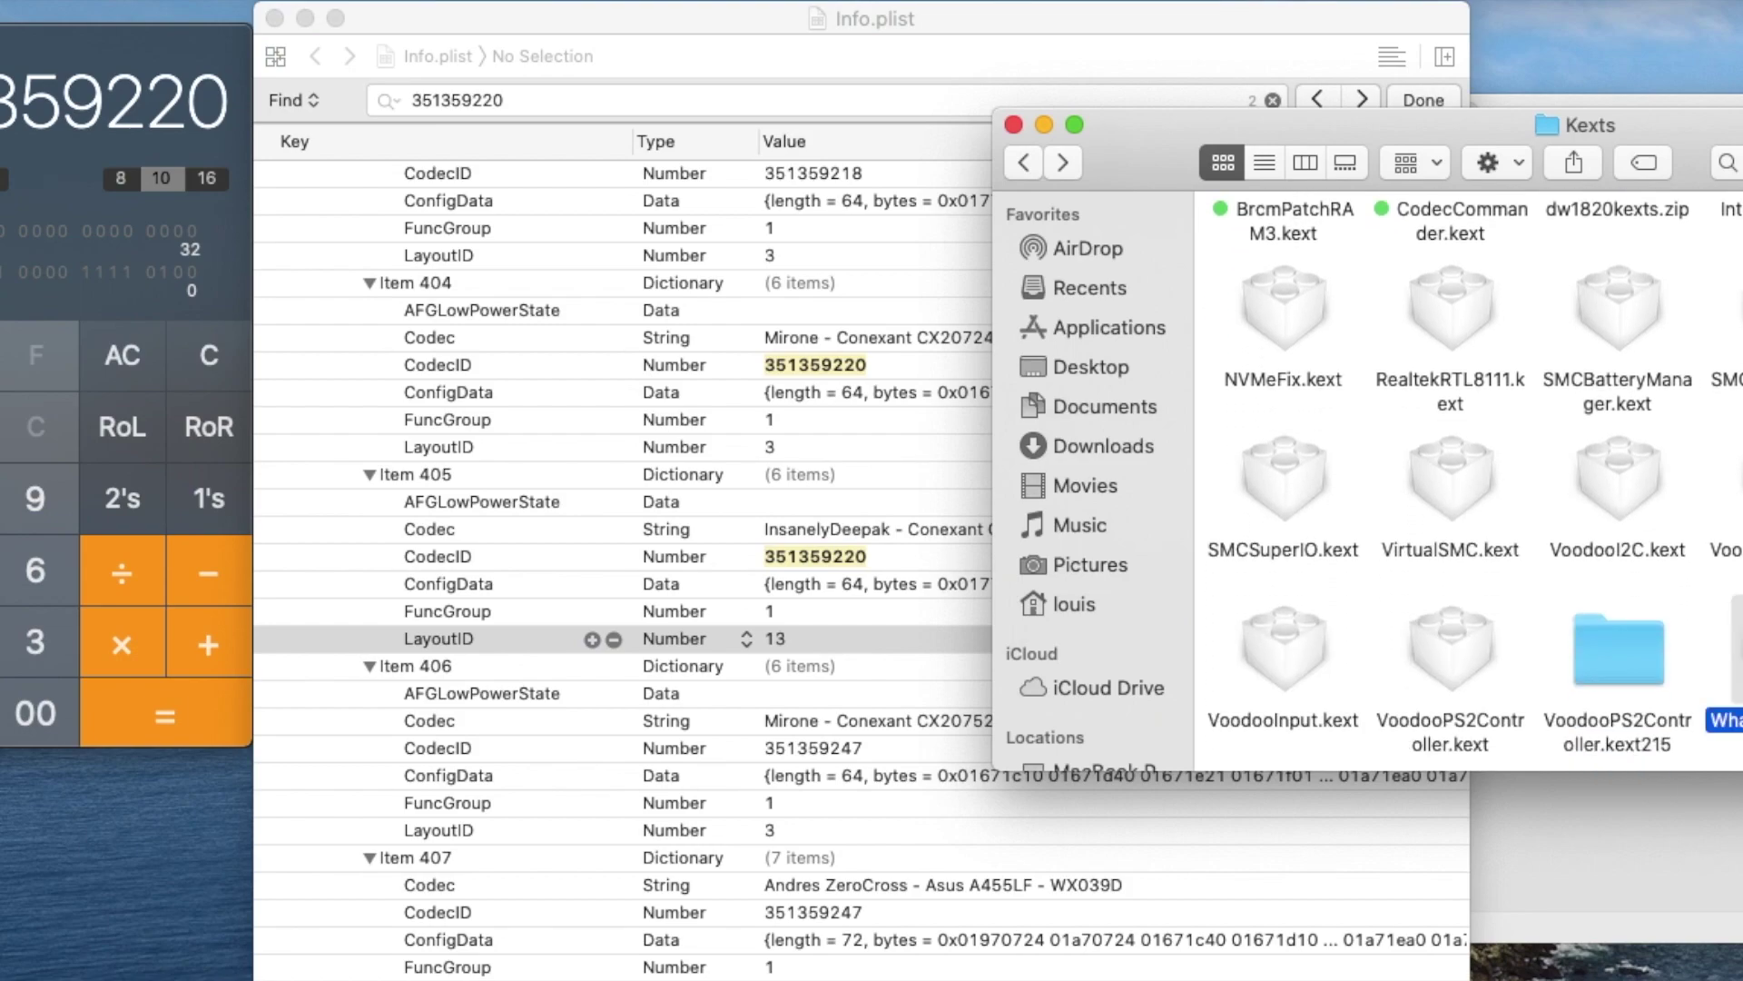
scroll(1471, 482, "up", 5)
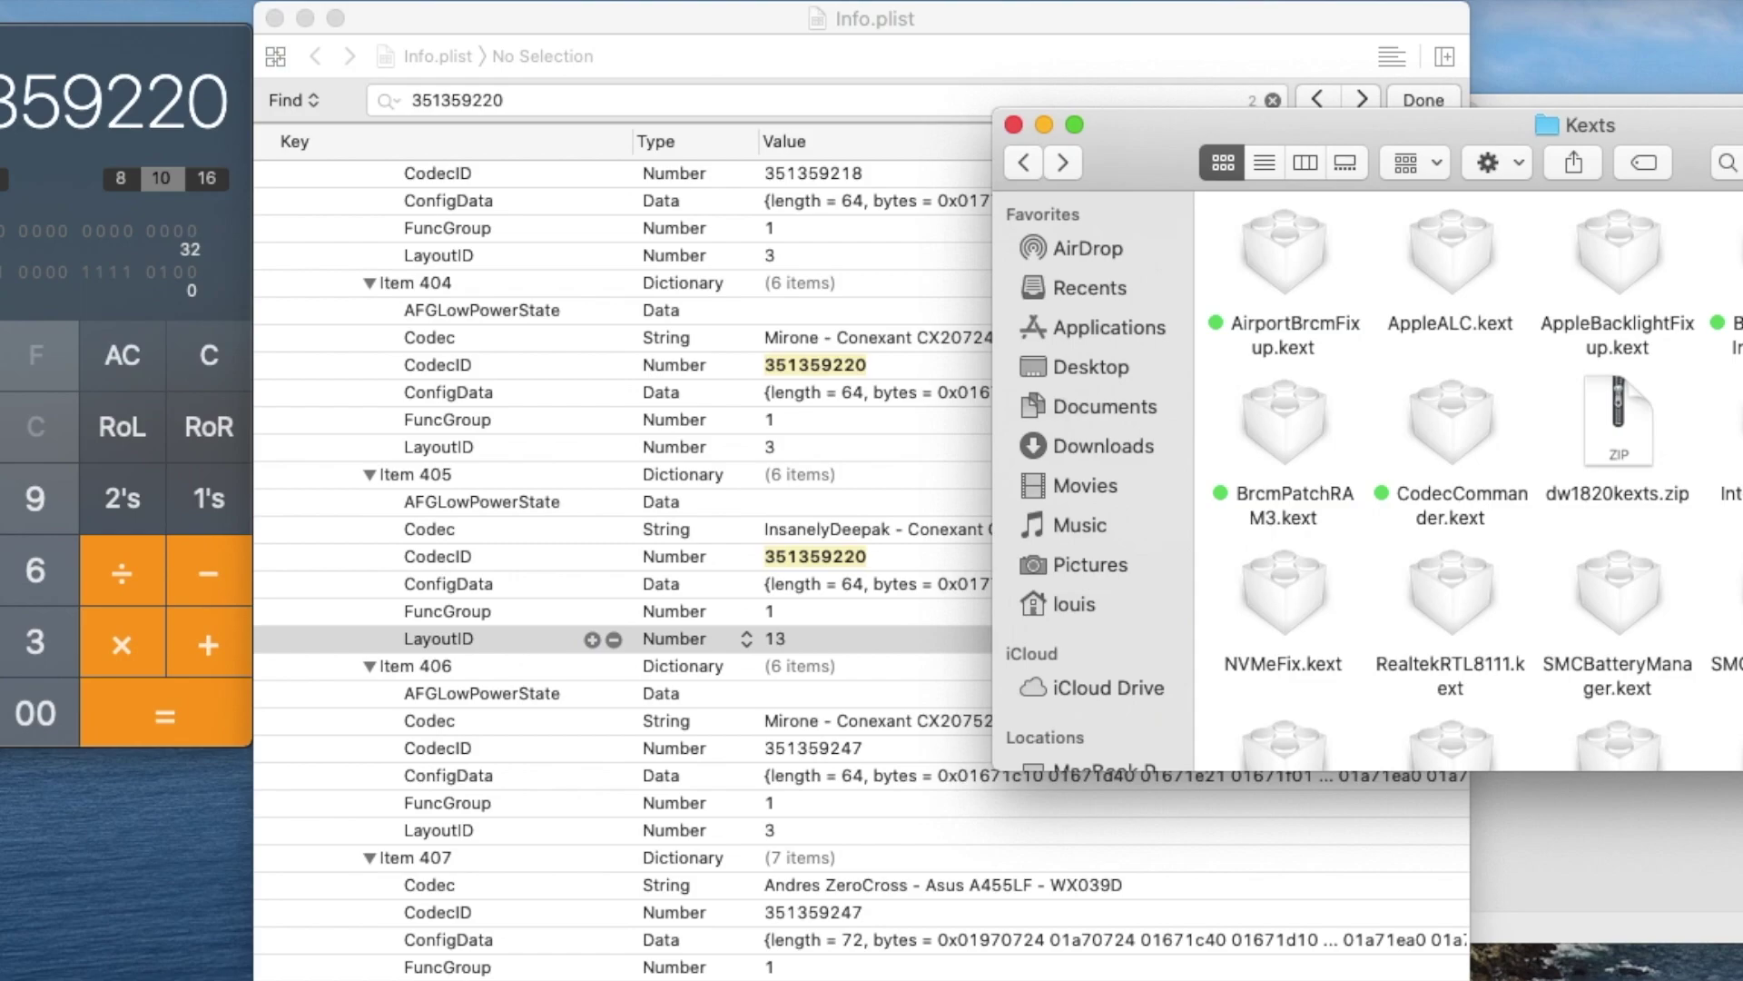
key("super+Tab")
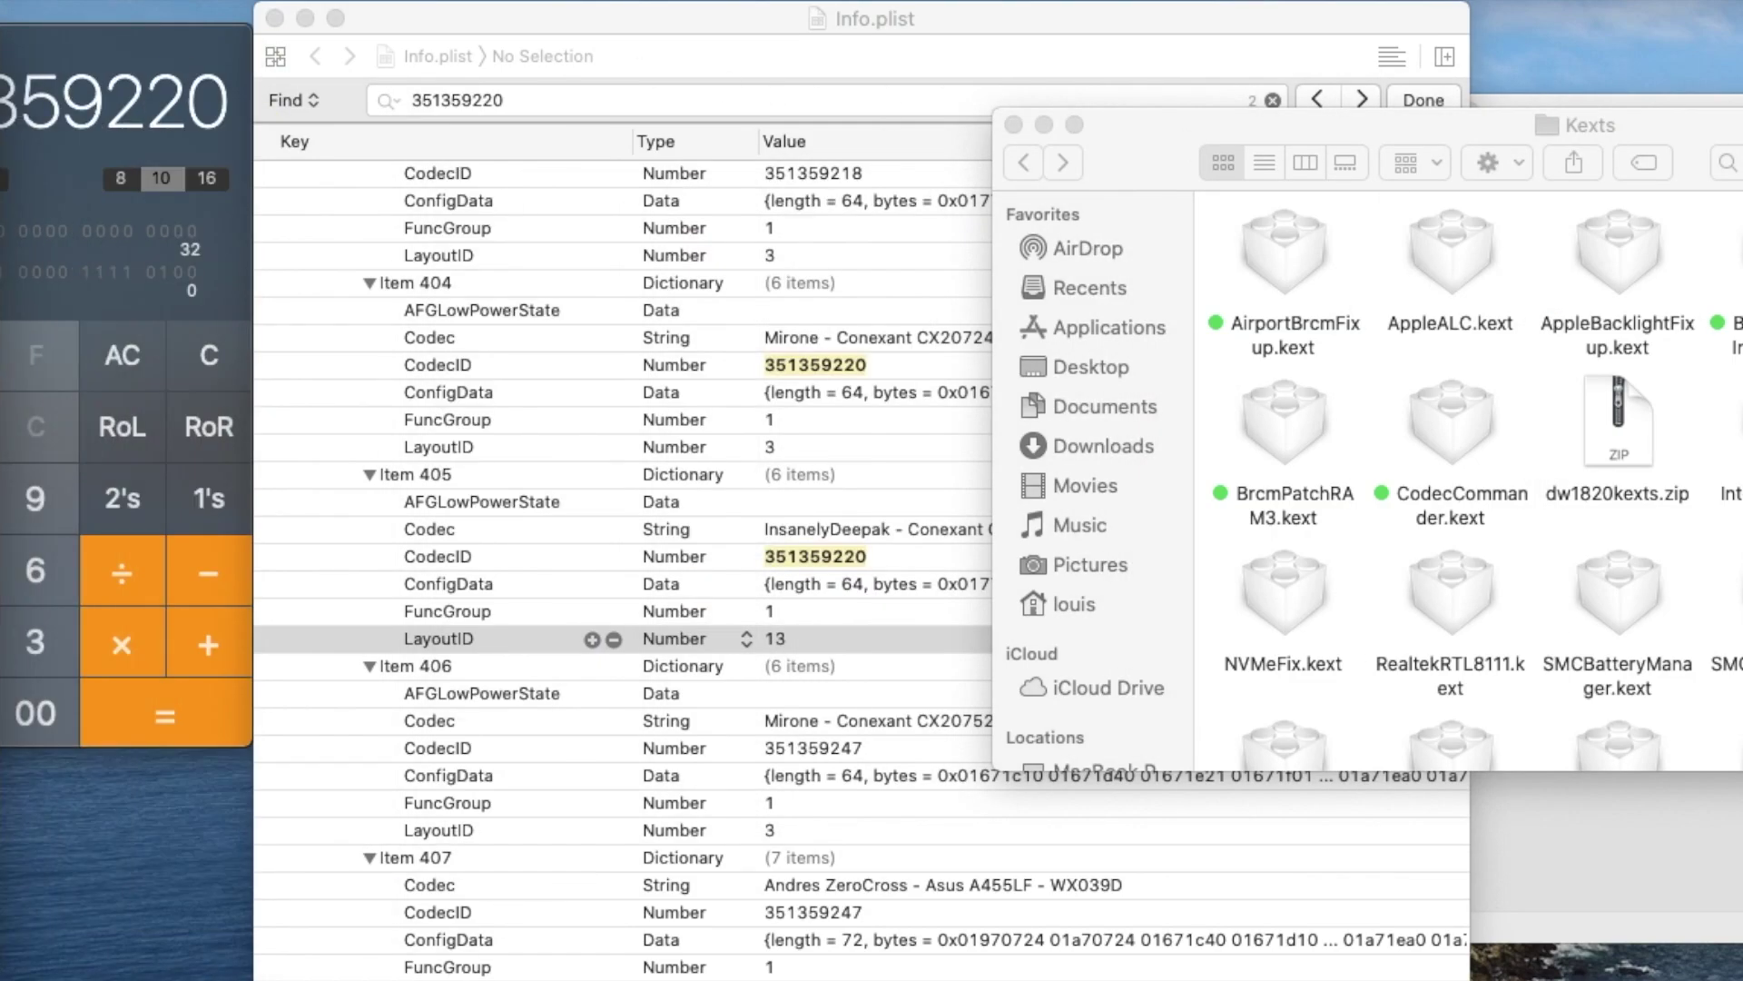
left_click(1194, 476)
scroll(1194, 477, "down", 5)
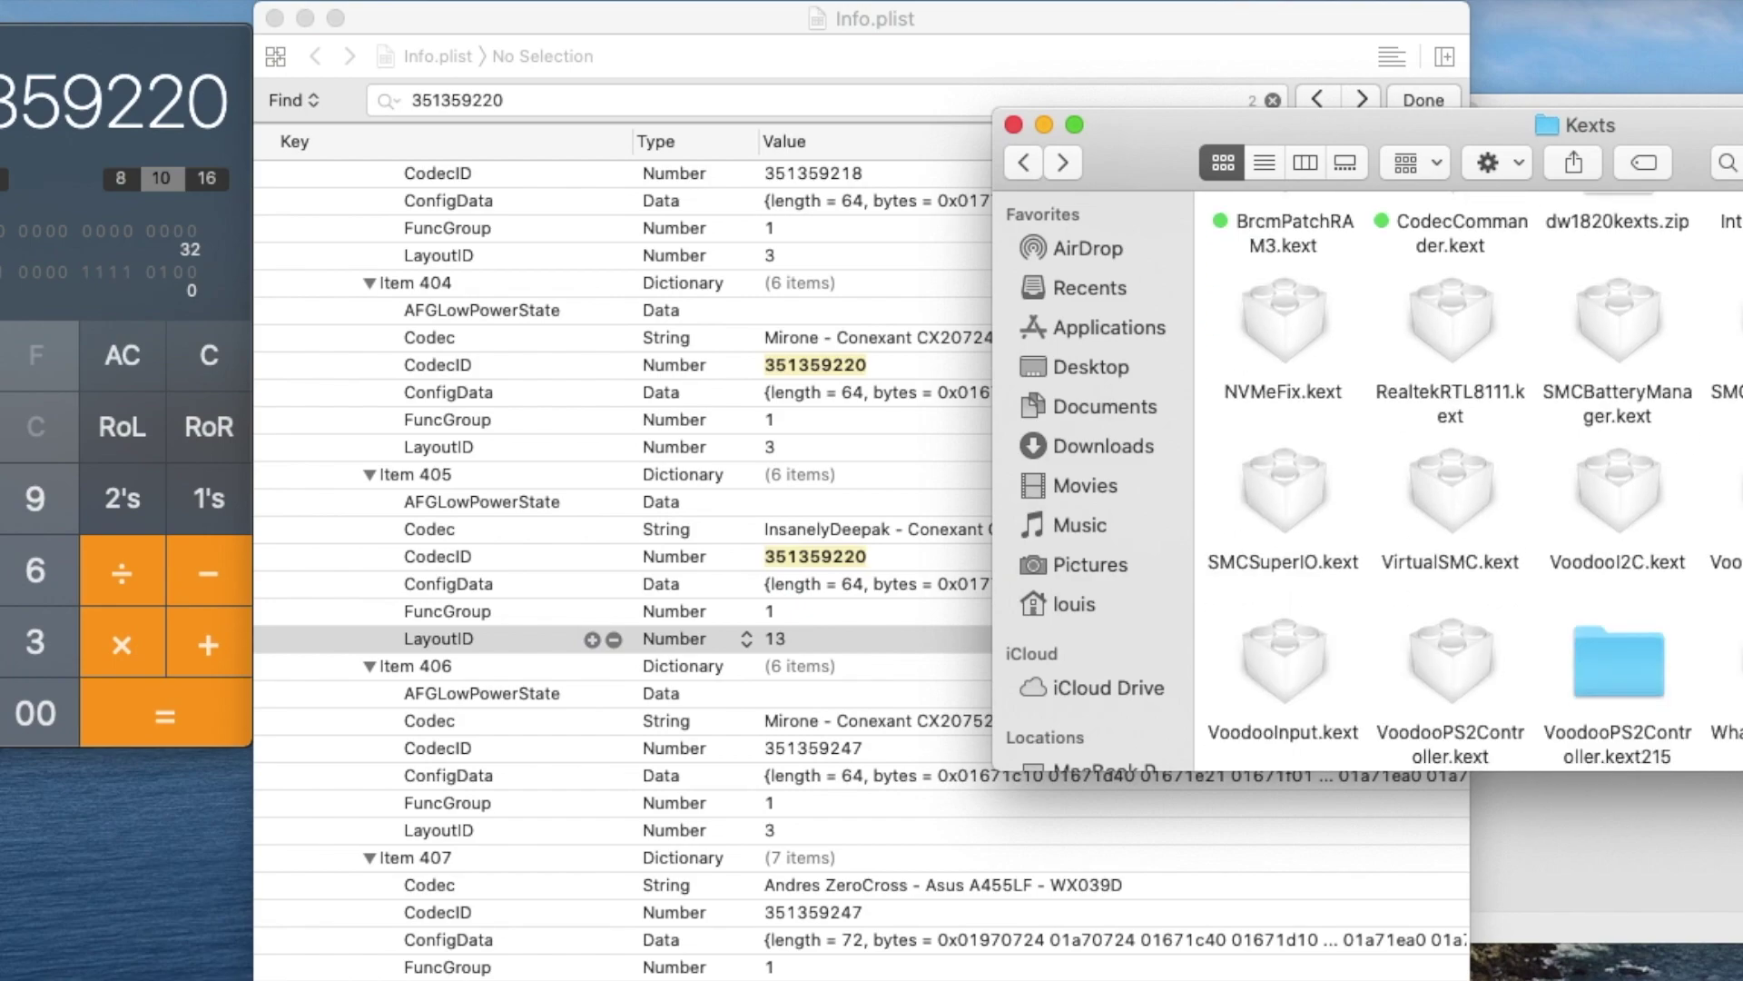
left_click(1725, 654)
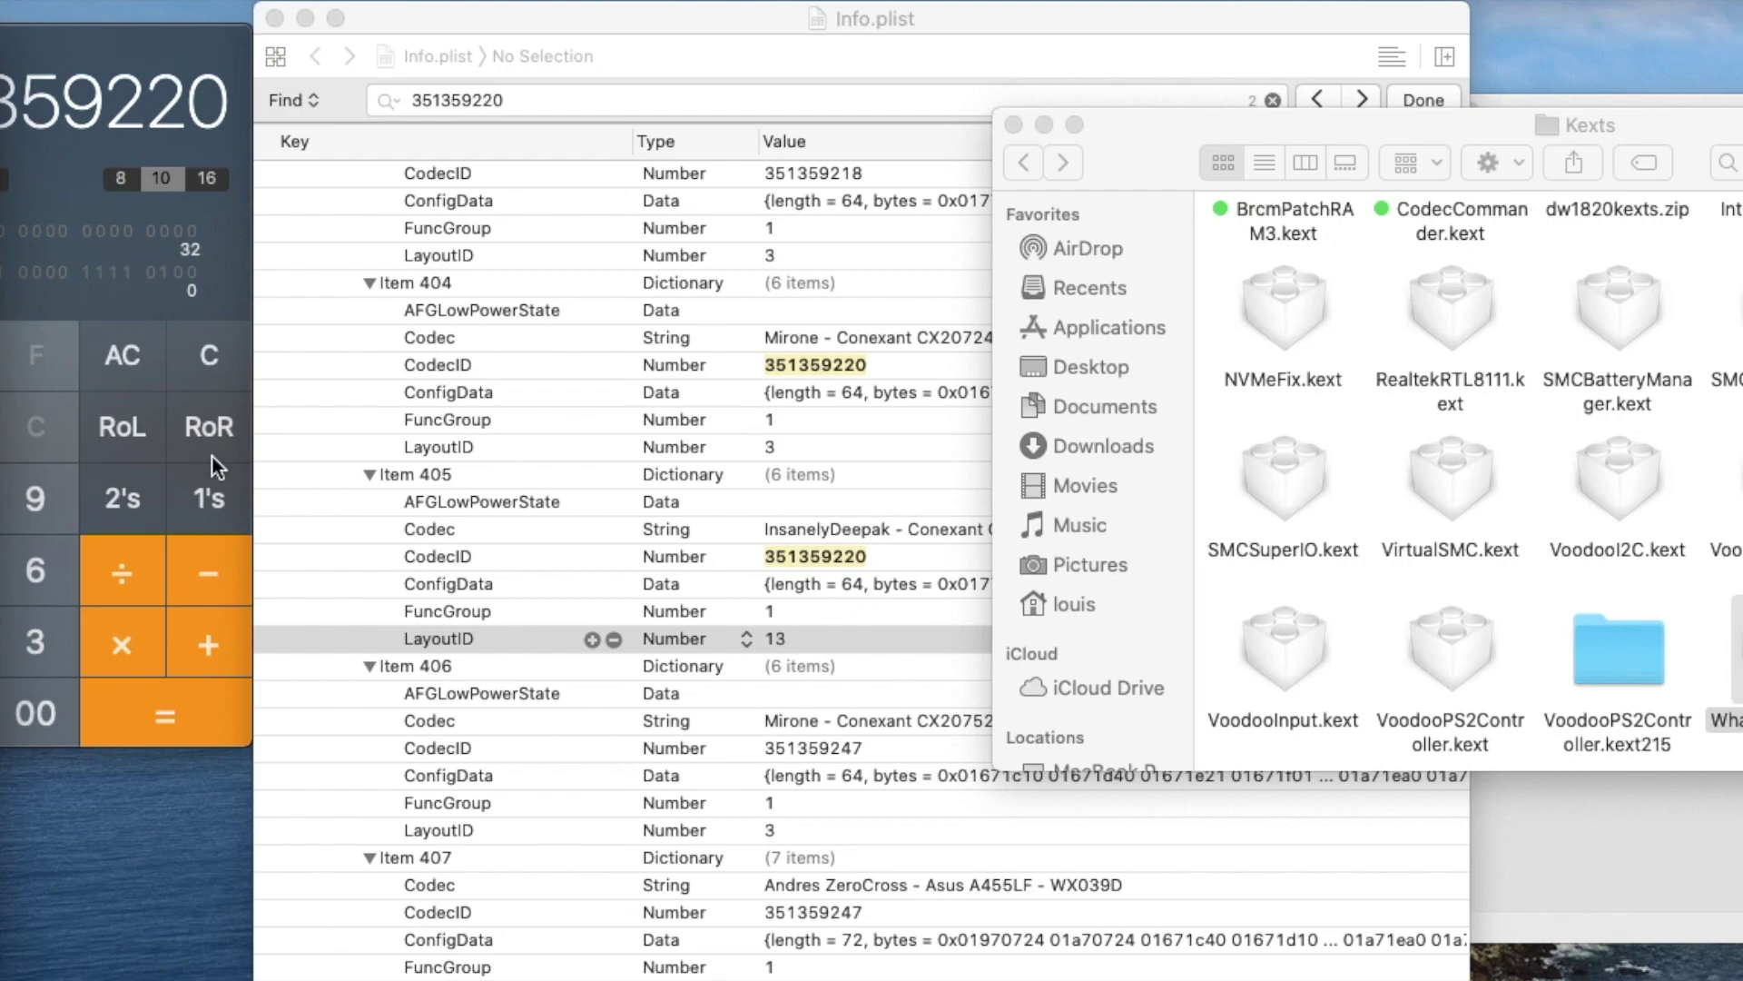
key("super+Tab")
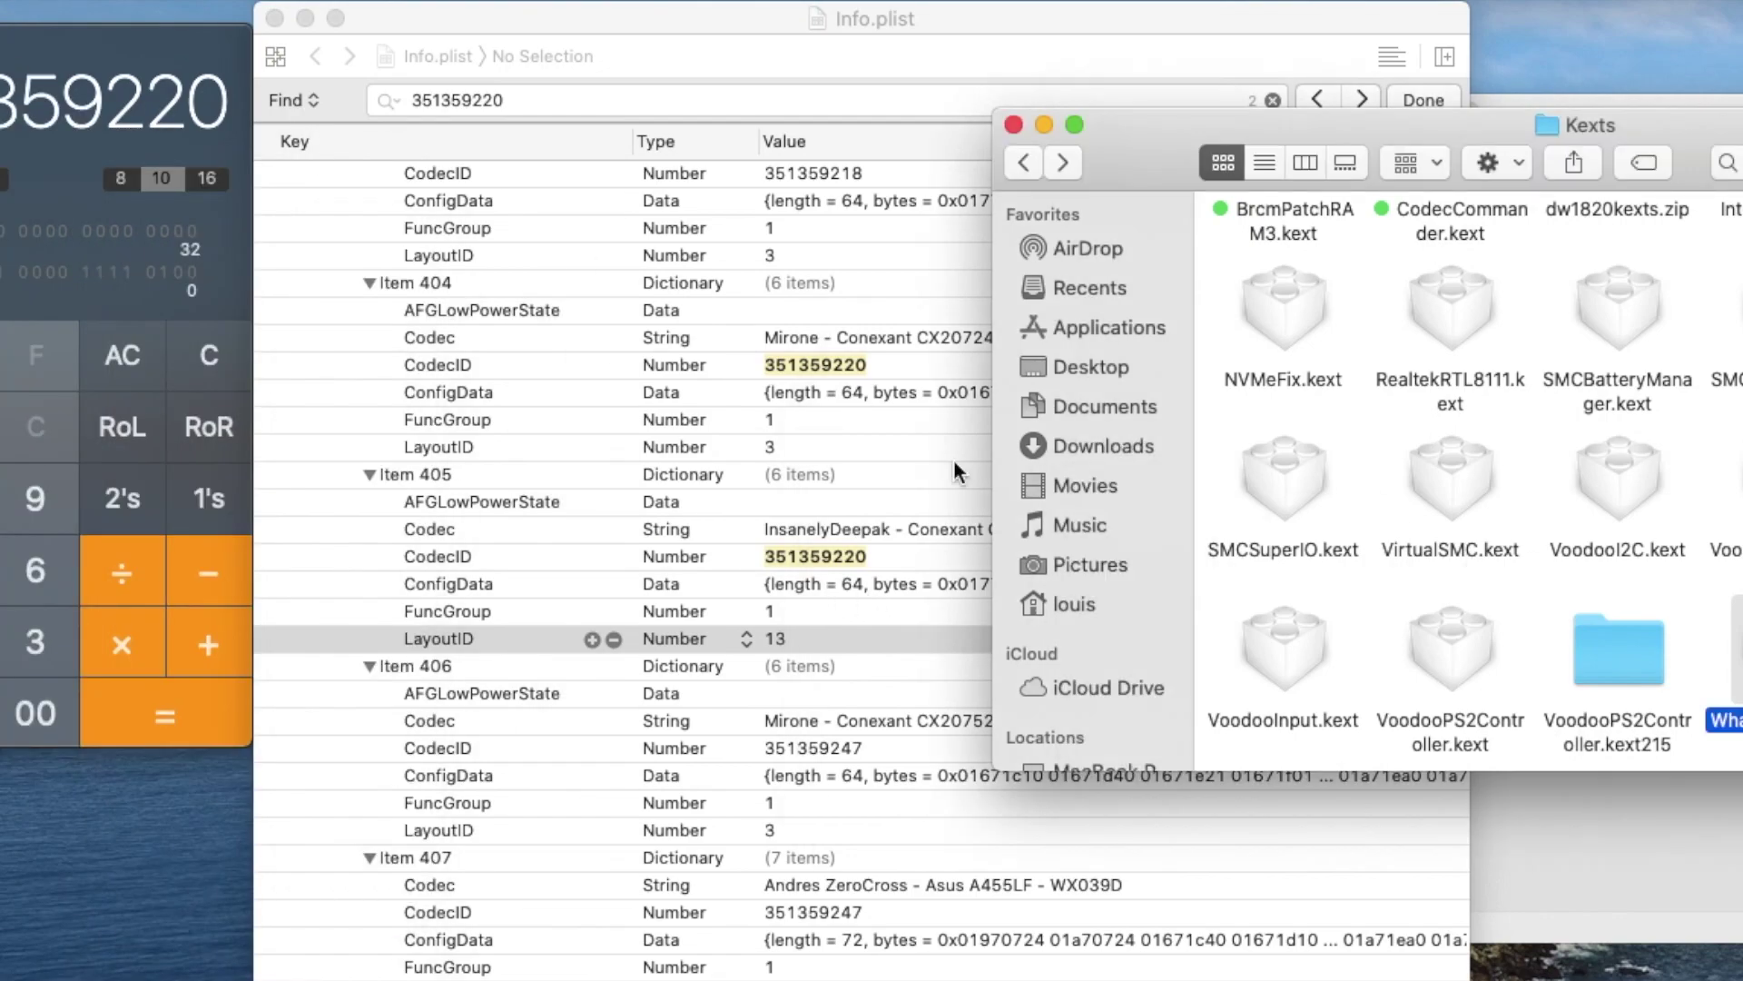
scroll(1652, 517, "up", 5)
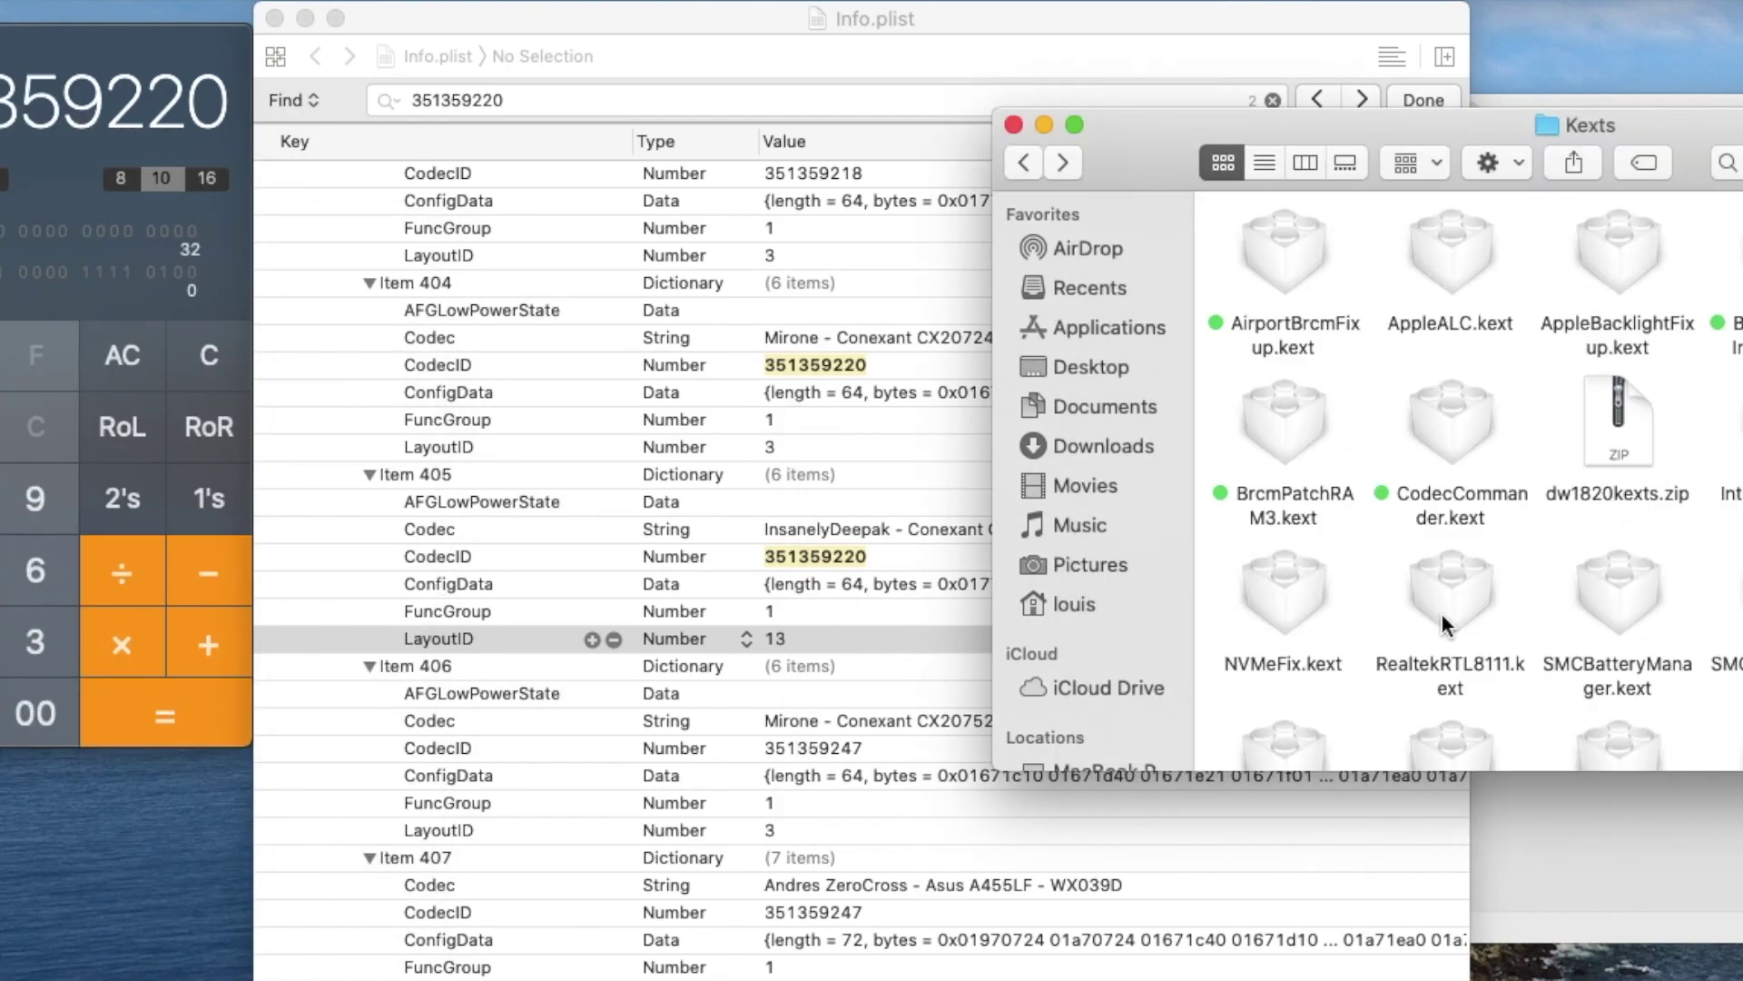
left_click(1451, 427)
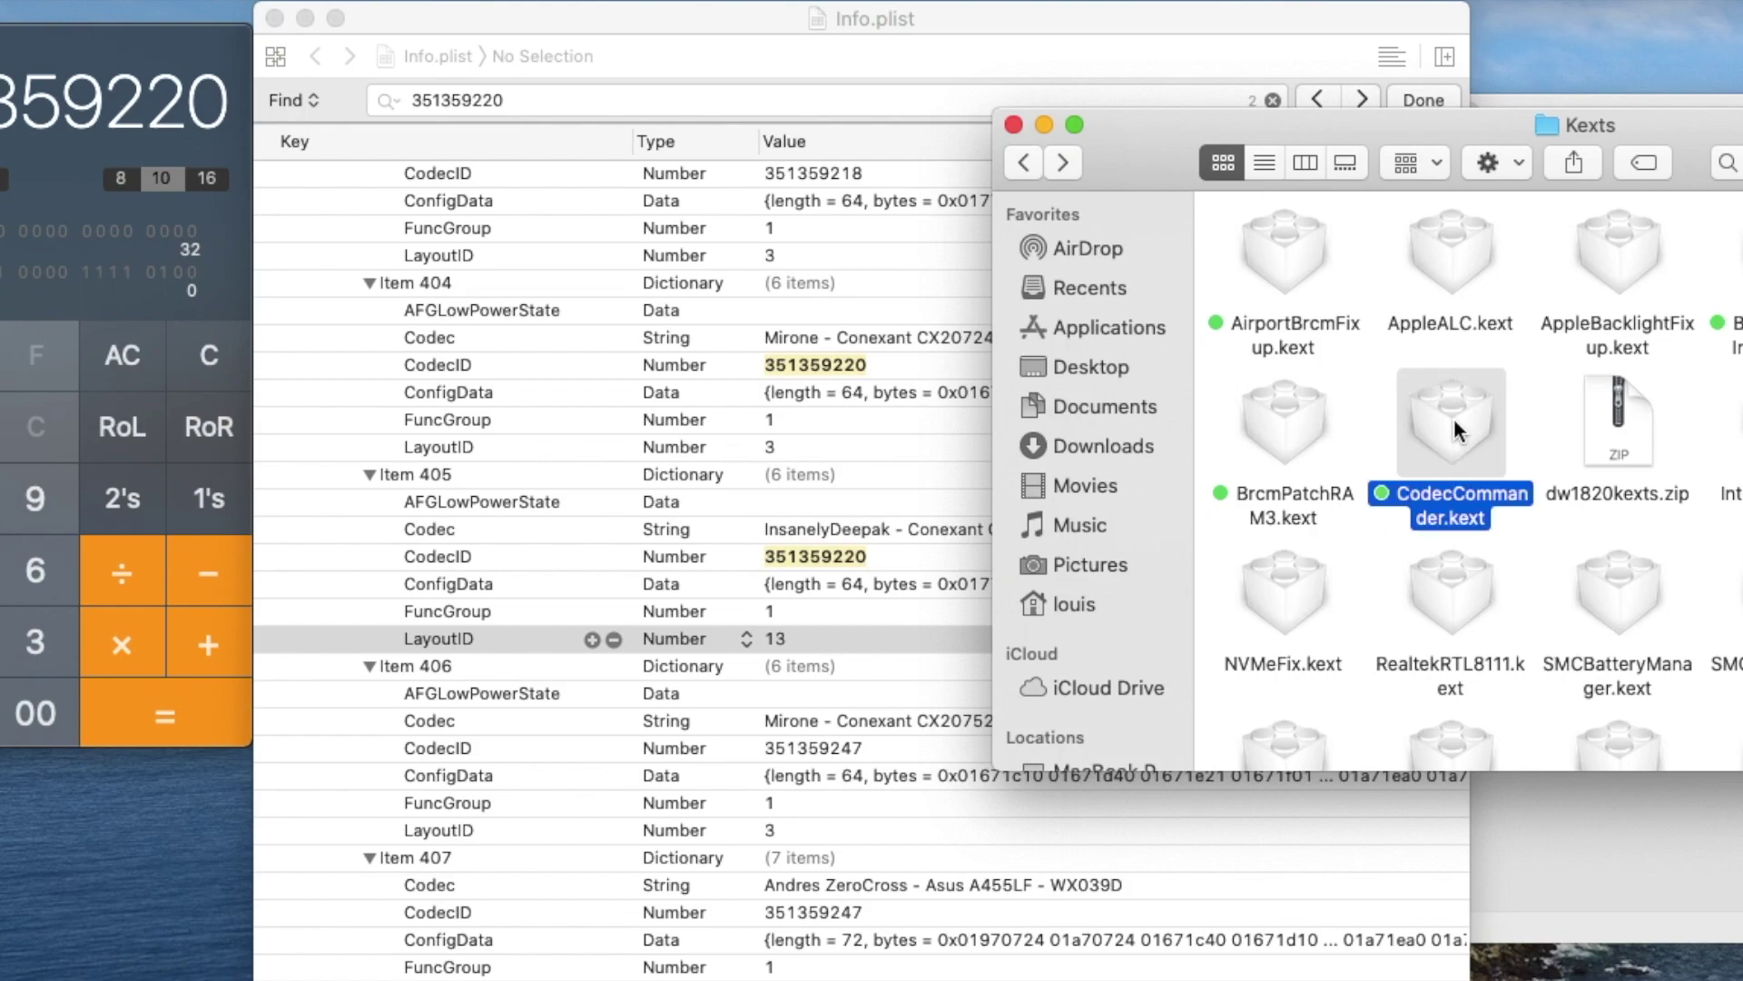
key("super+i")
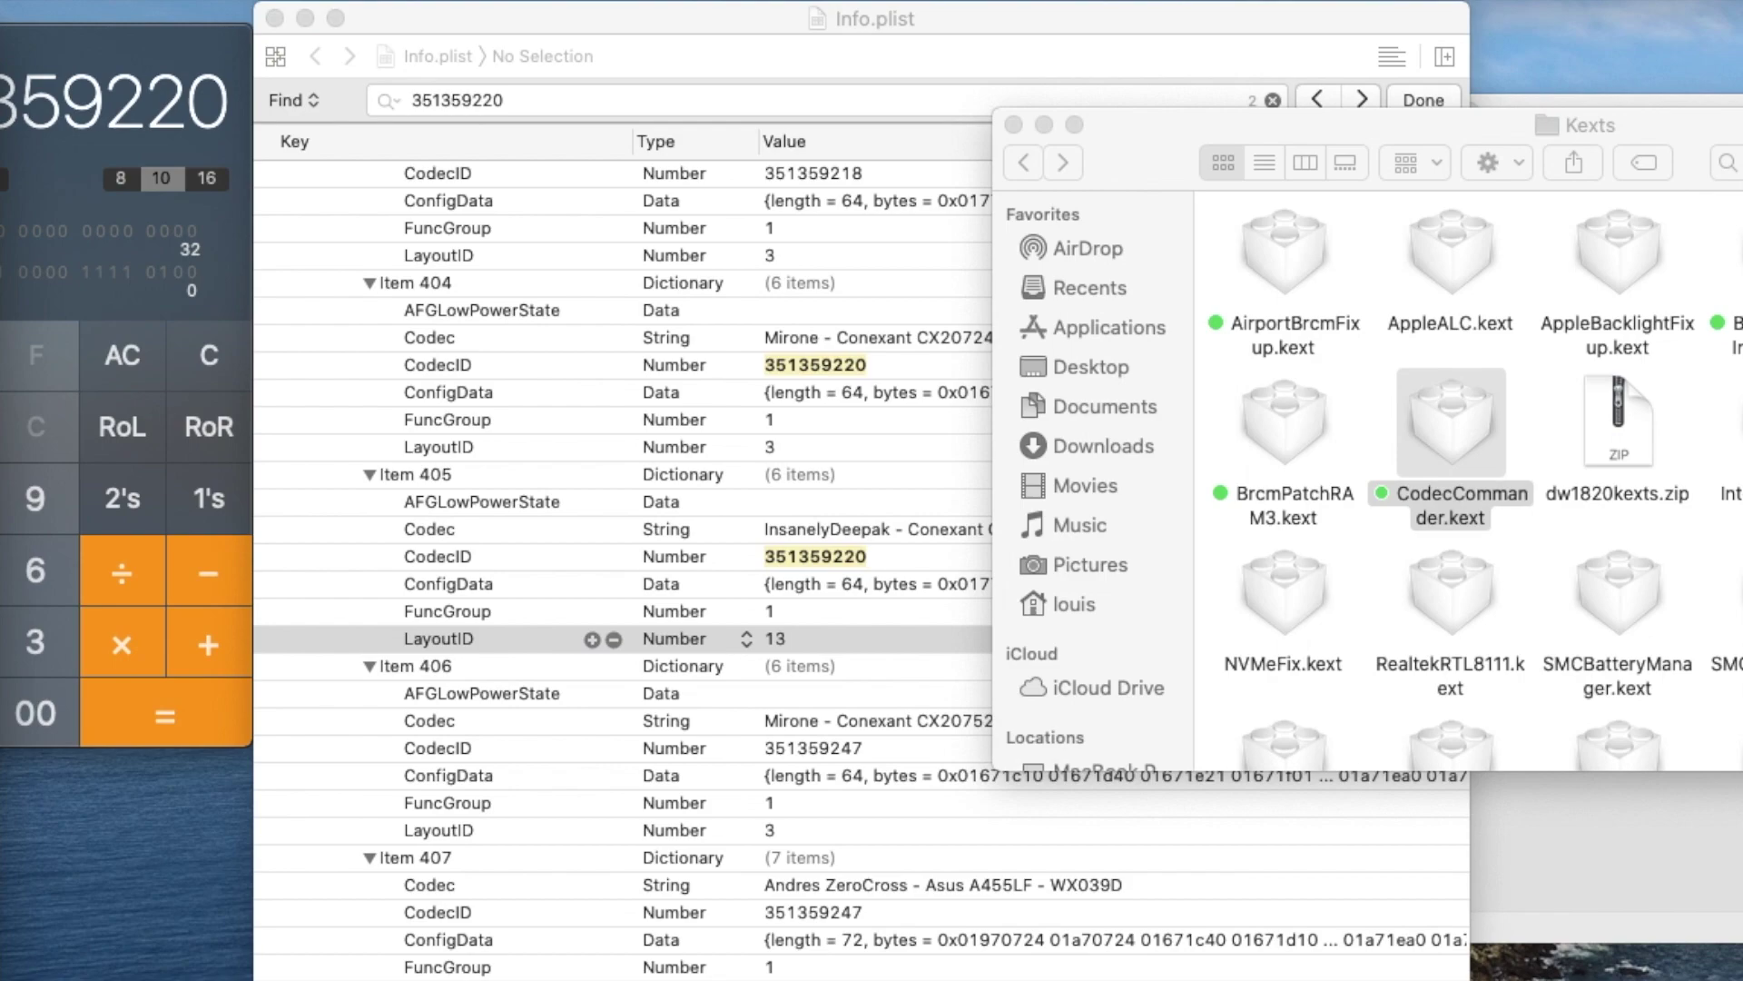
key("super+w")
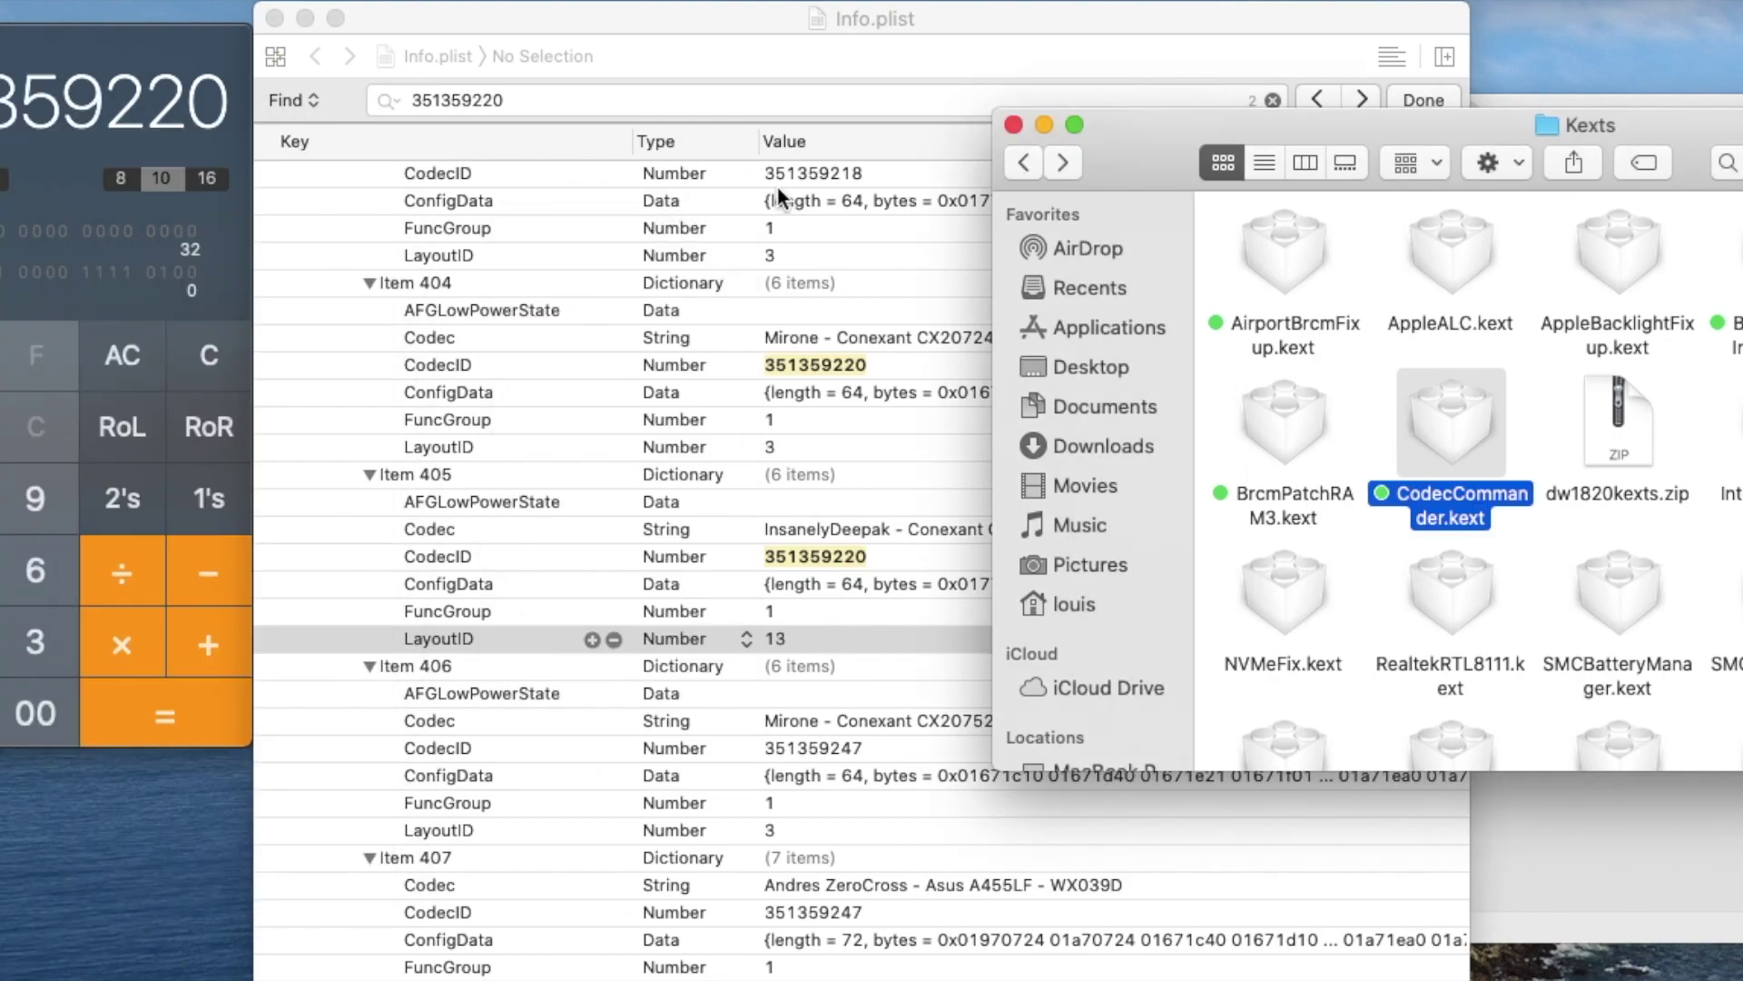
left_click(1435, 281)
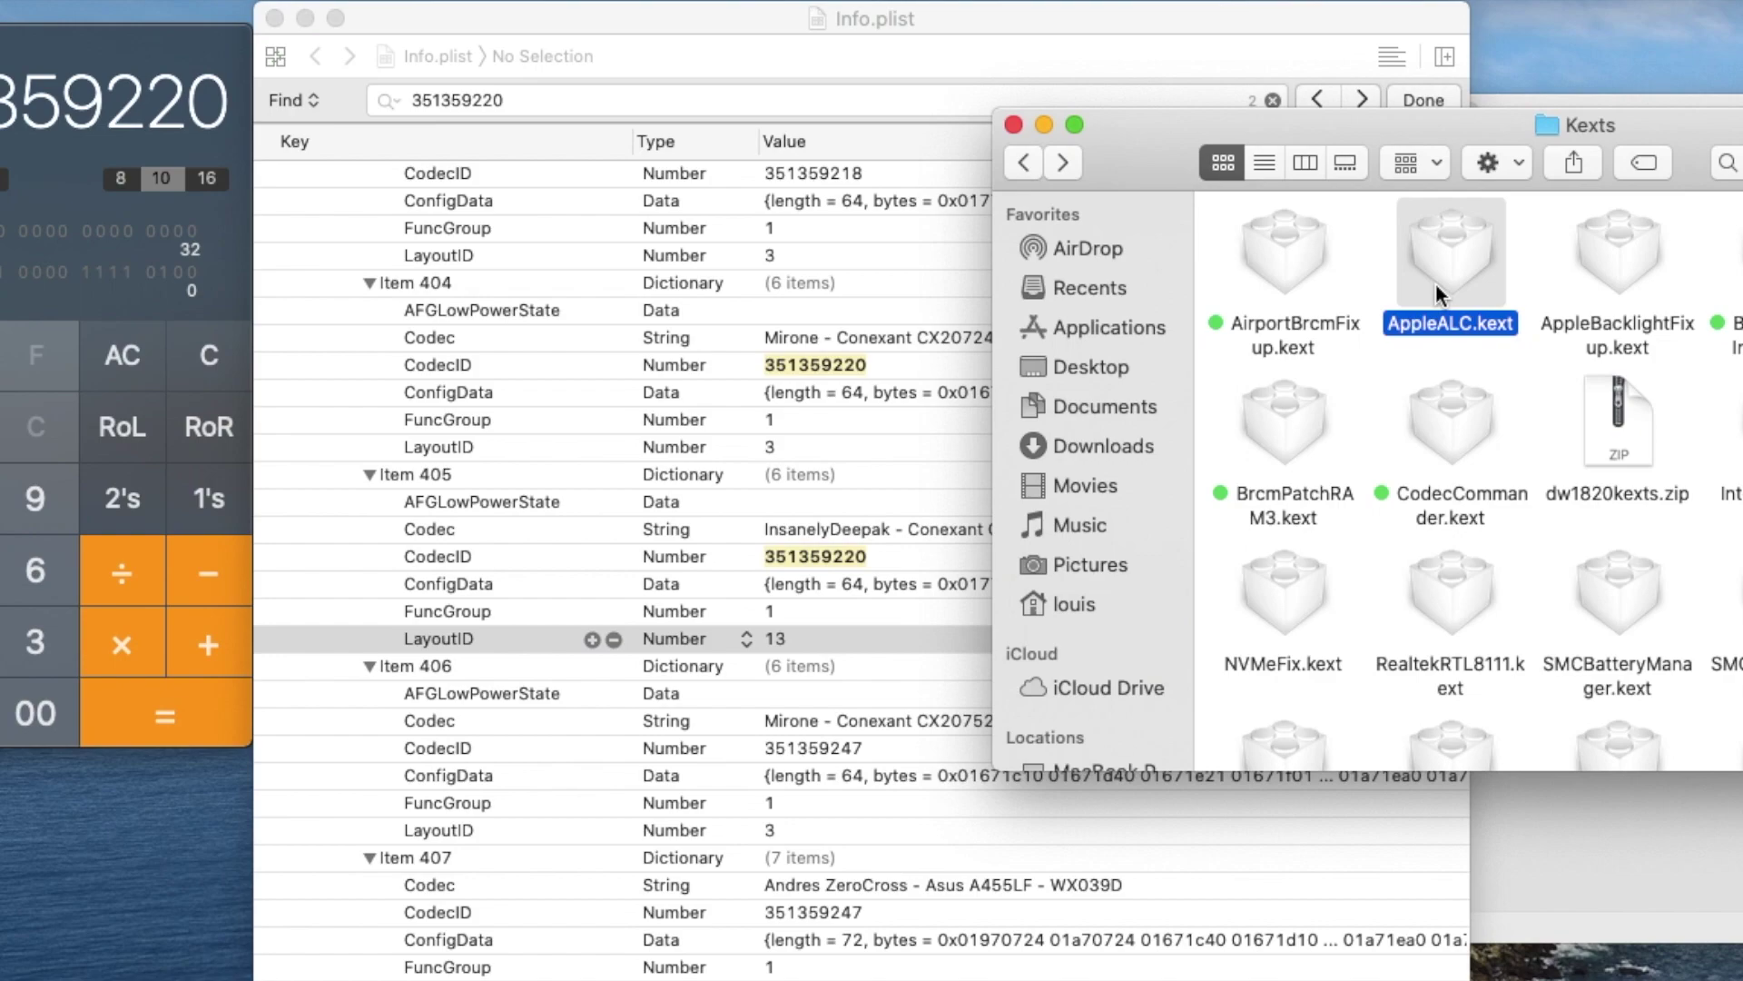
left_click(1025, 161)
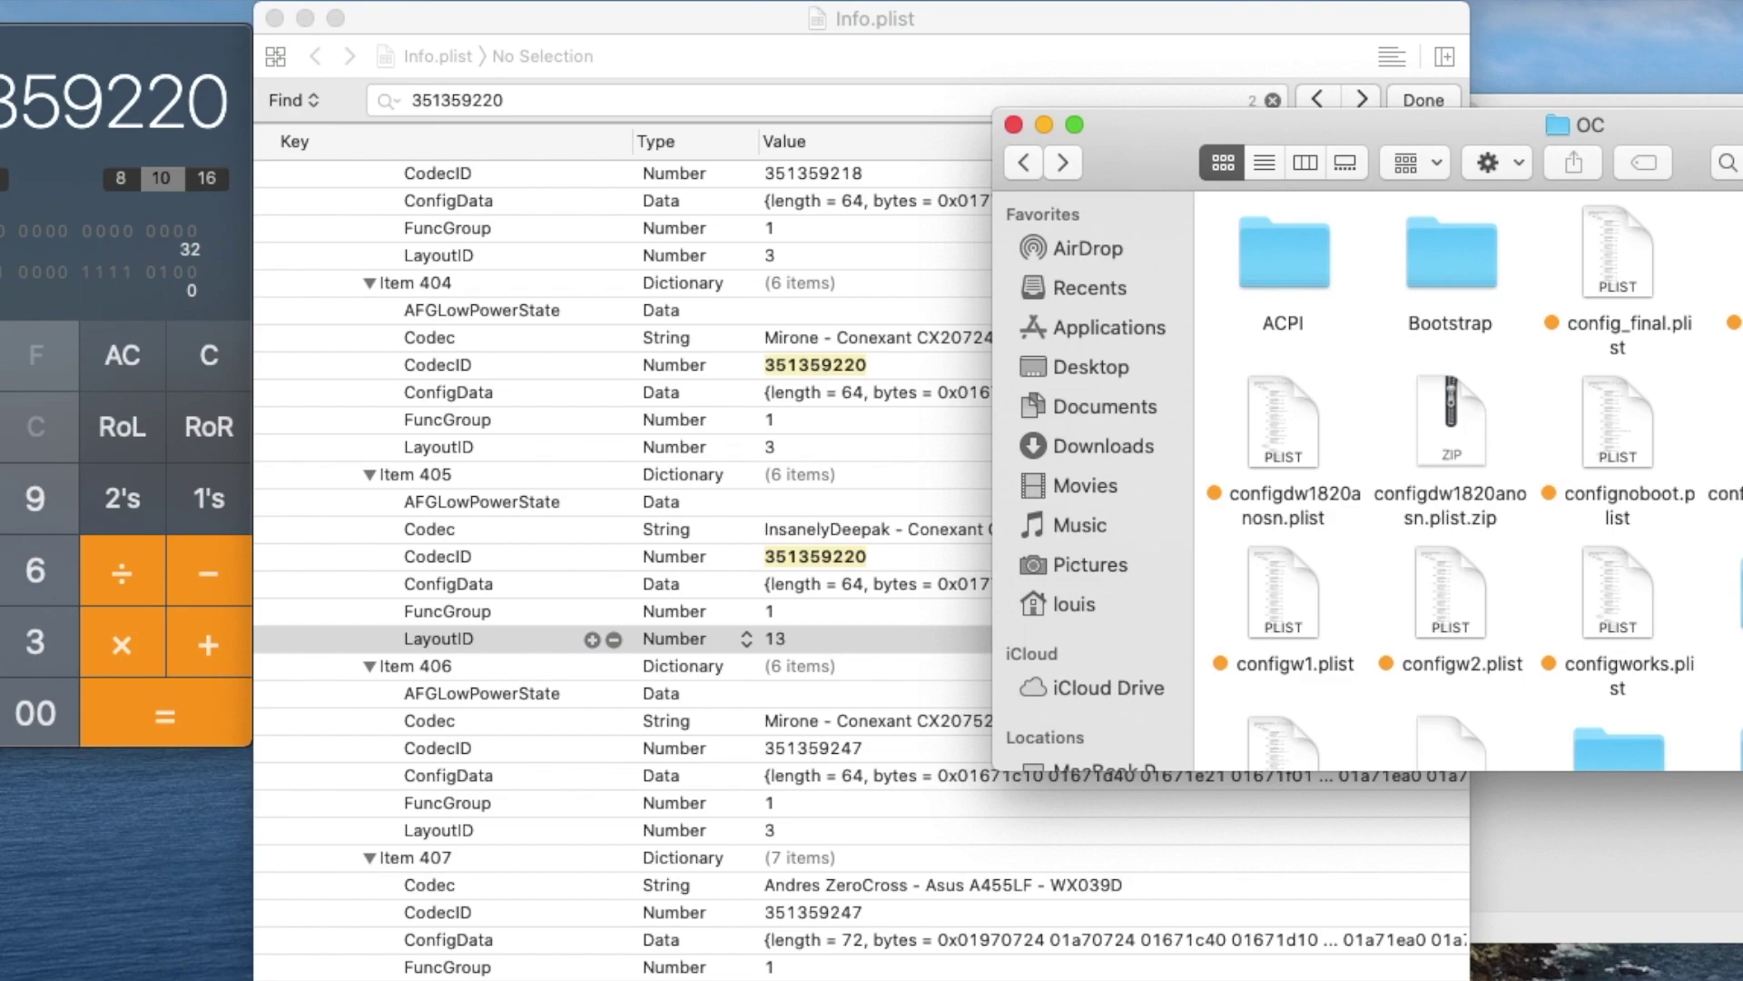
Step: Open config.plist and expand NVRAM > Add > GUID to find boot-args containing alcid=13
double_click(1736, 264)
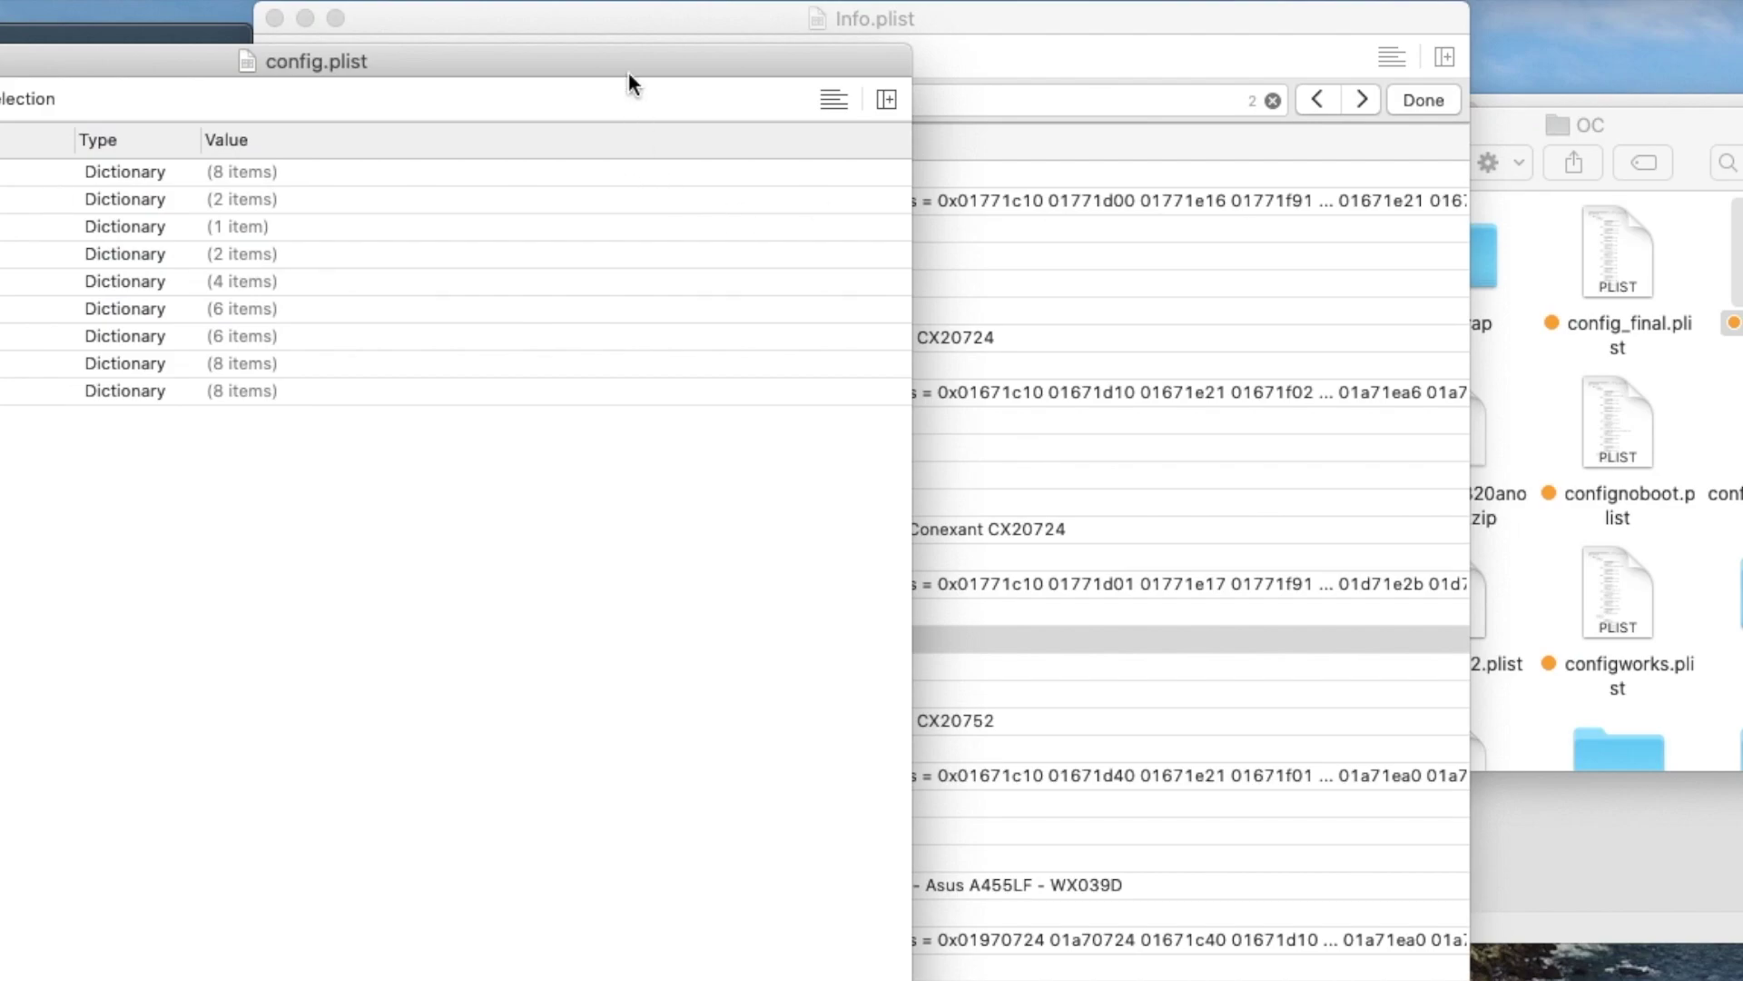
left_click_drag(615, 58, 940, 16)
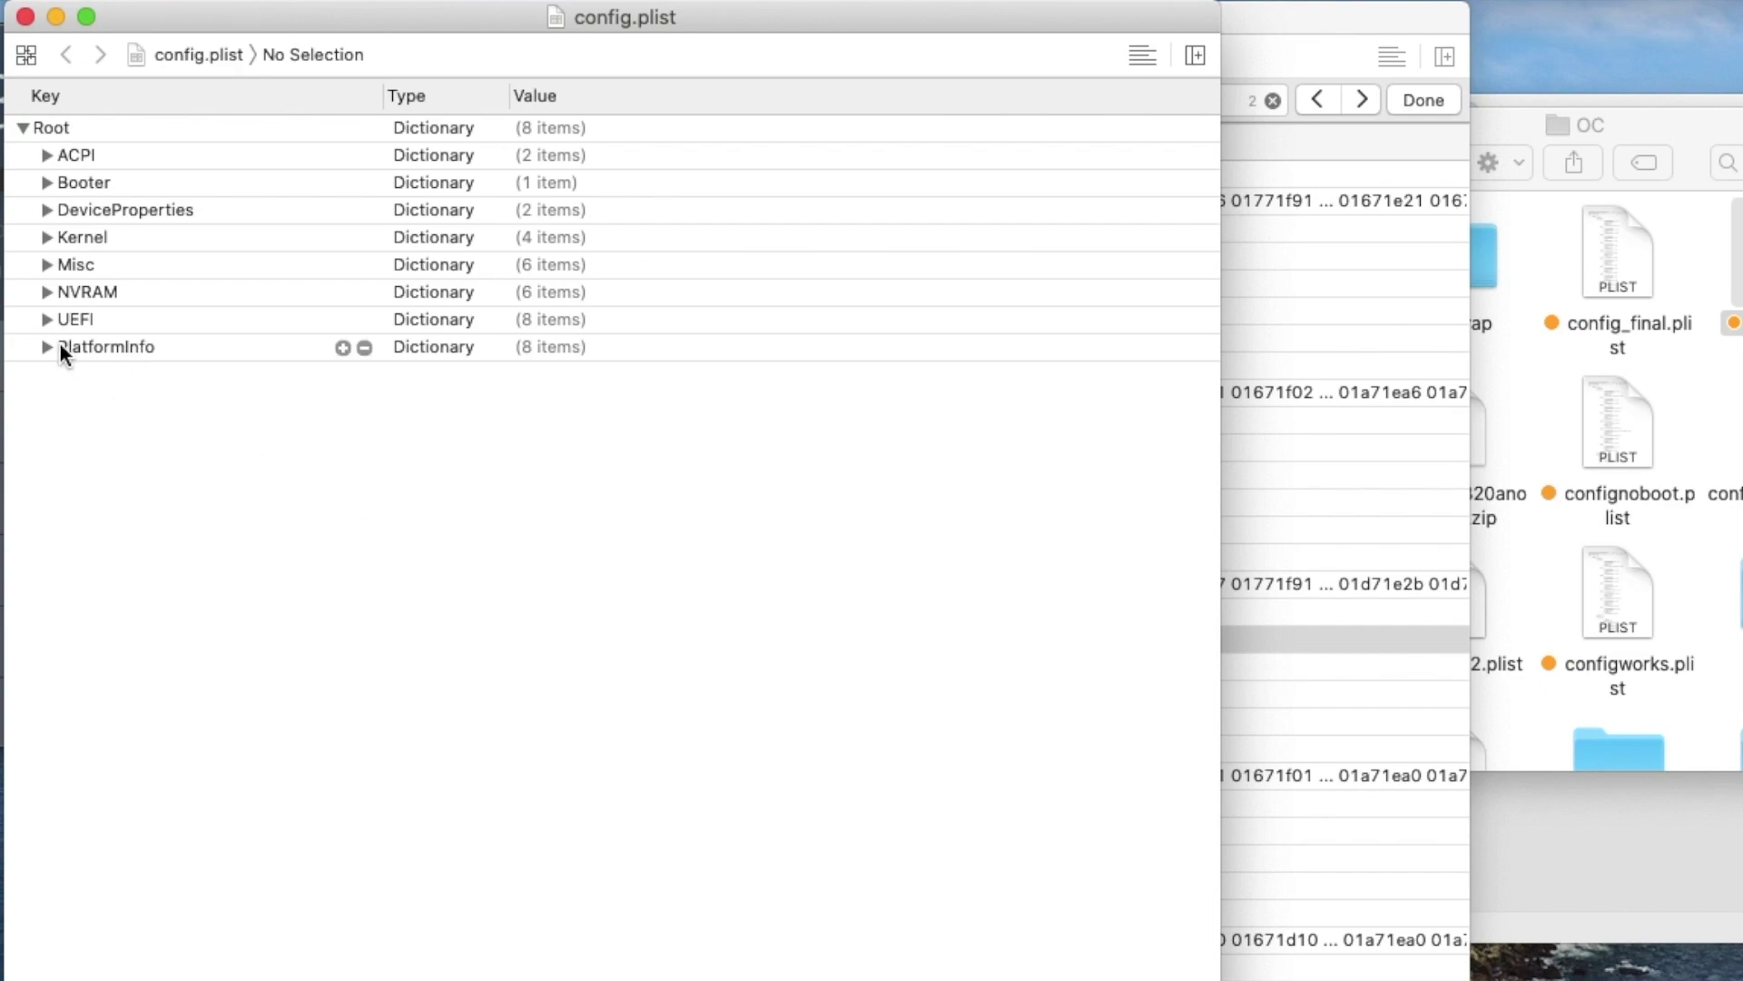
left_click(45, 291)
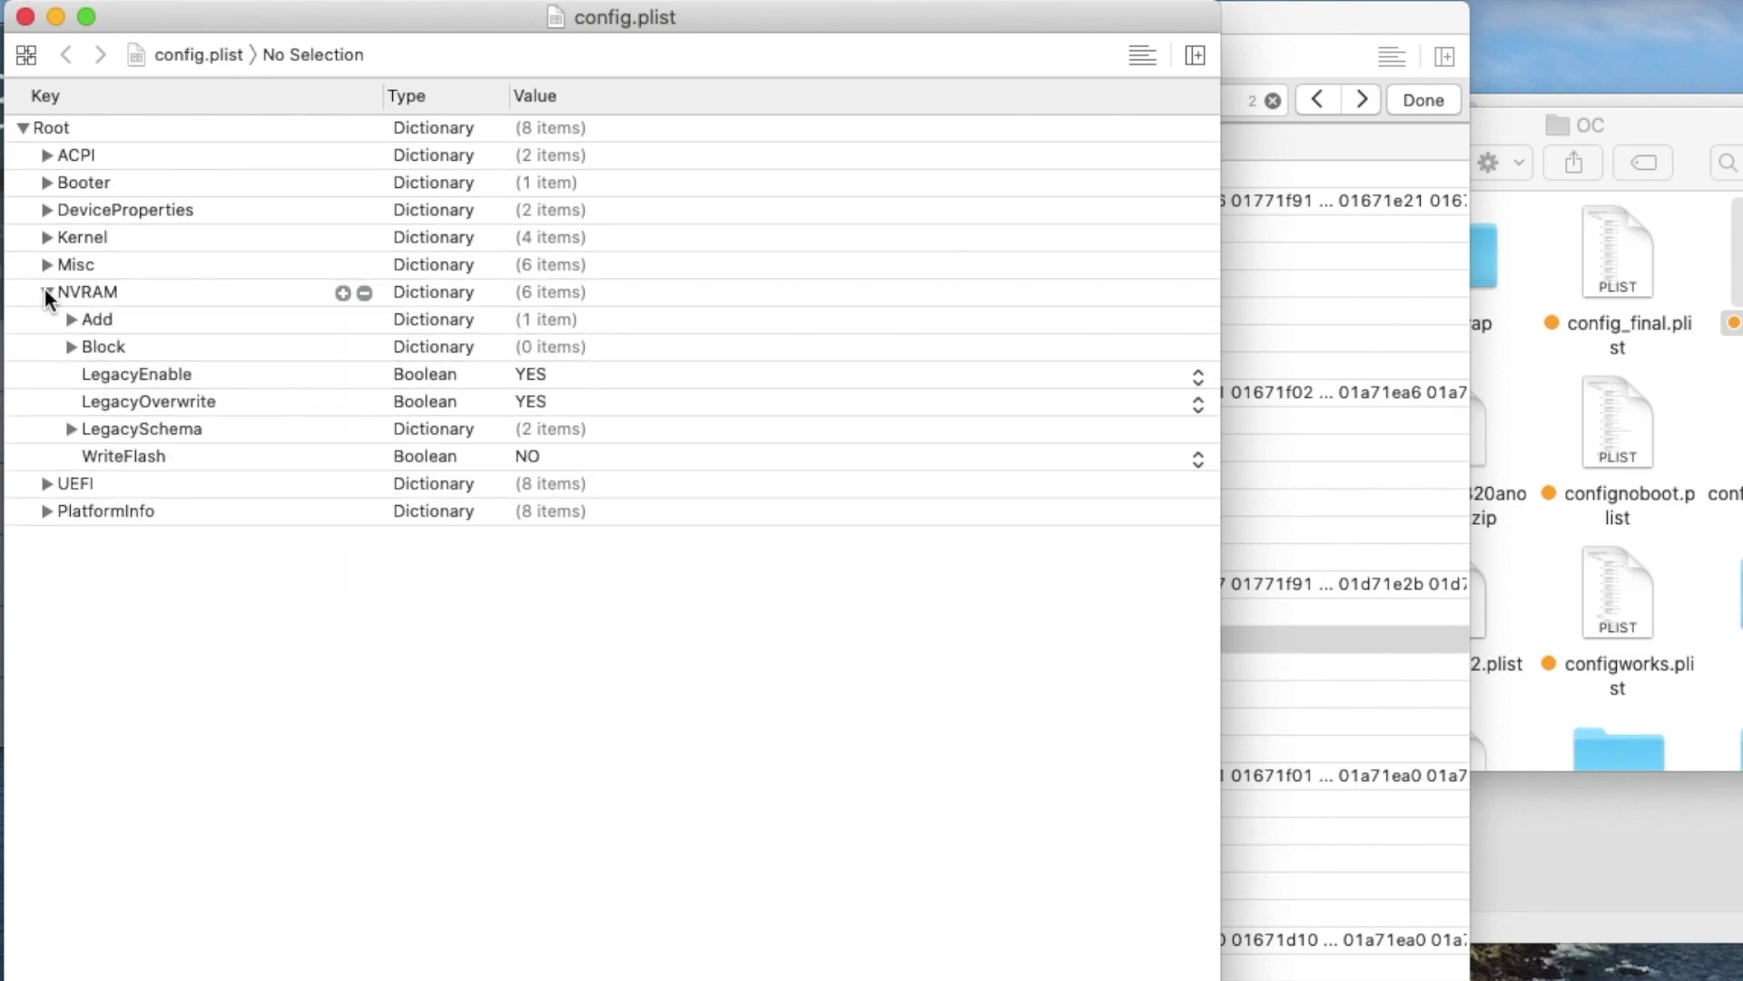
left_click(70, 320)
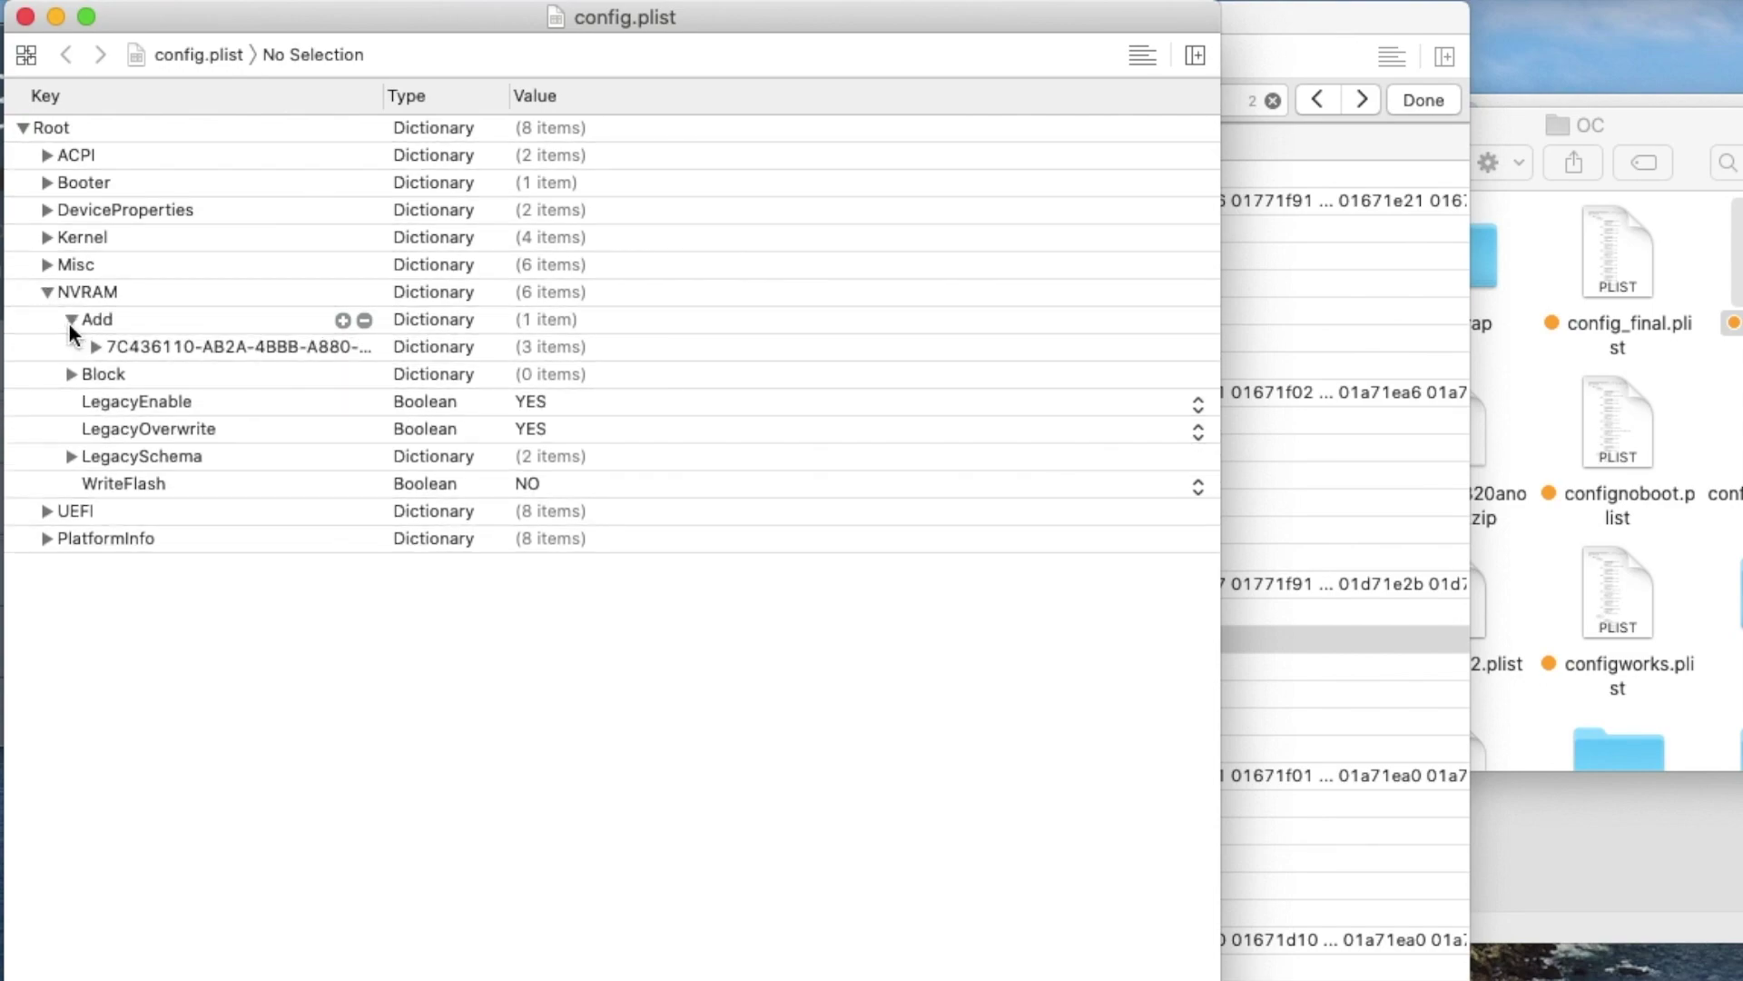
left_click(95, 347)
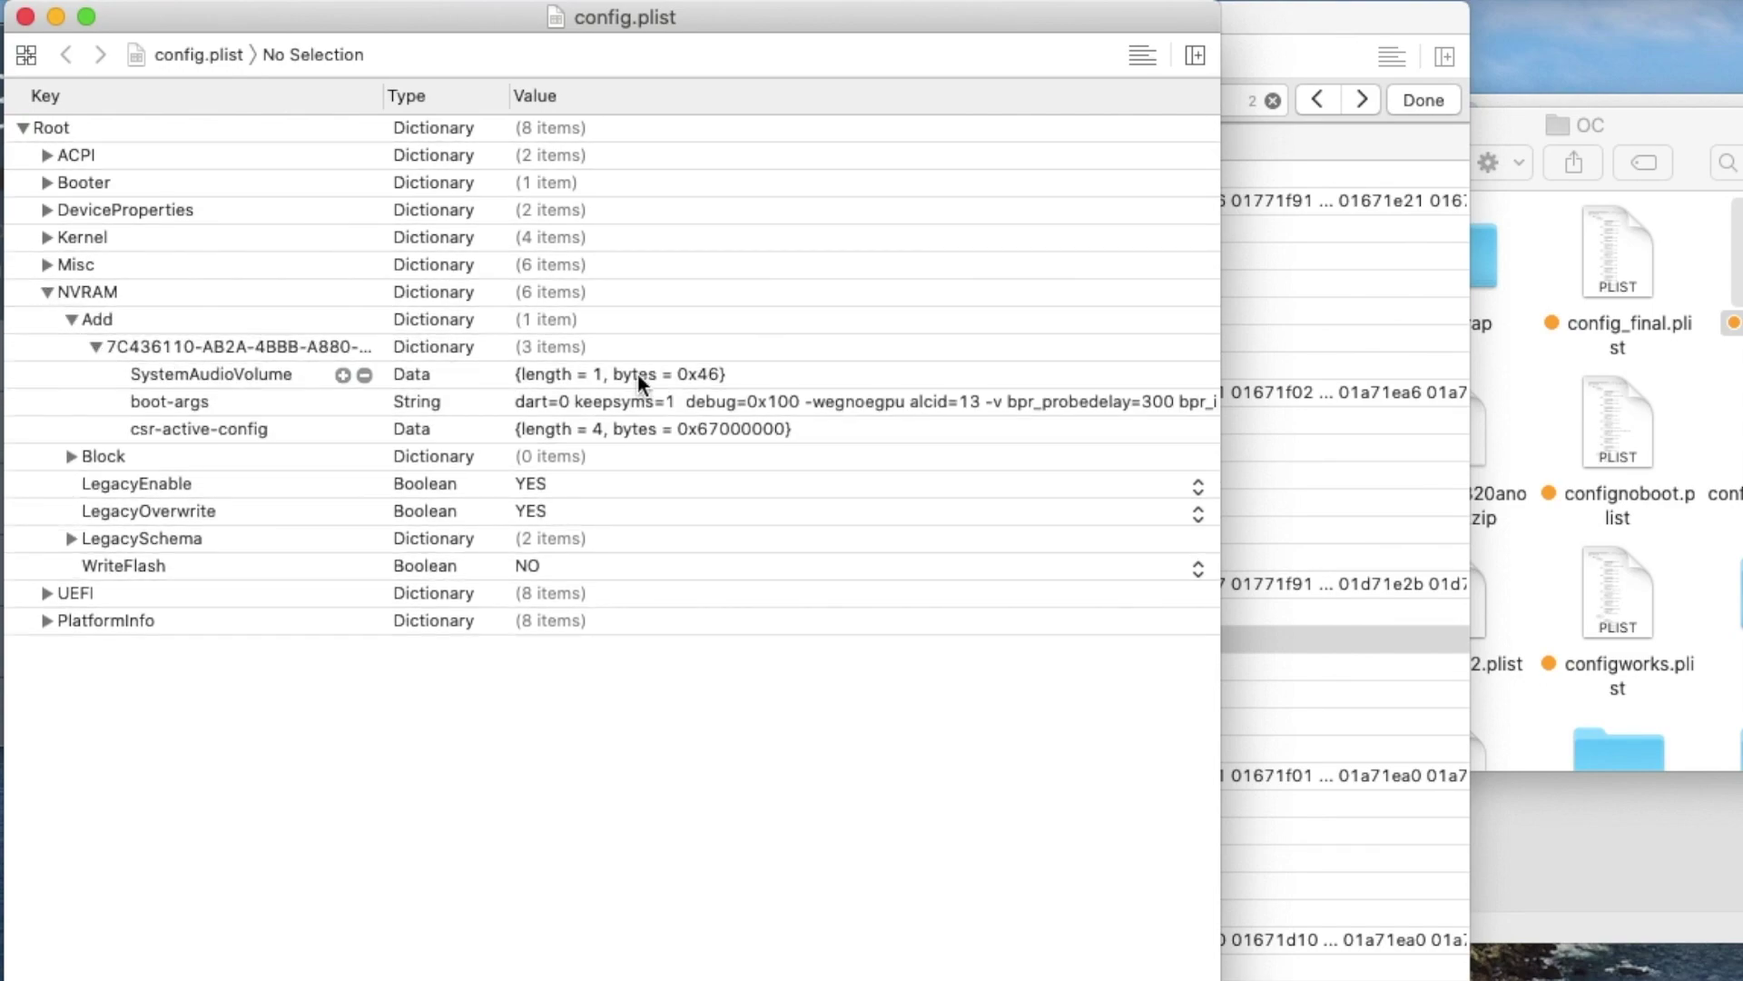
left_click(942, 406)
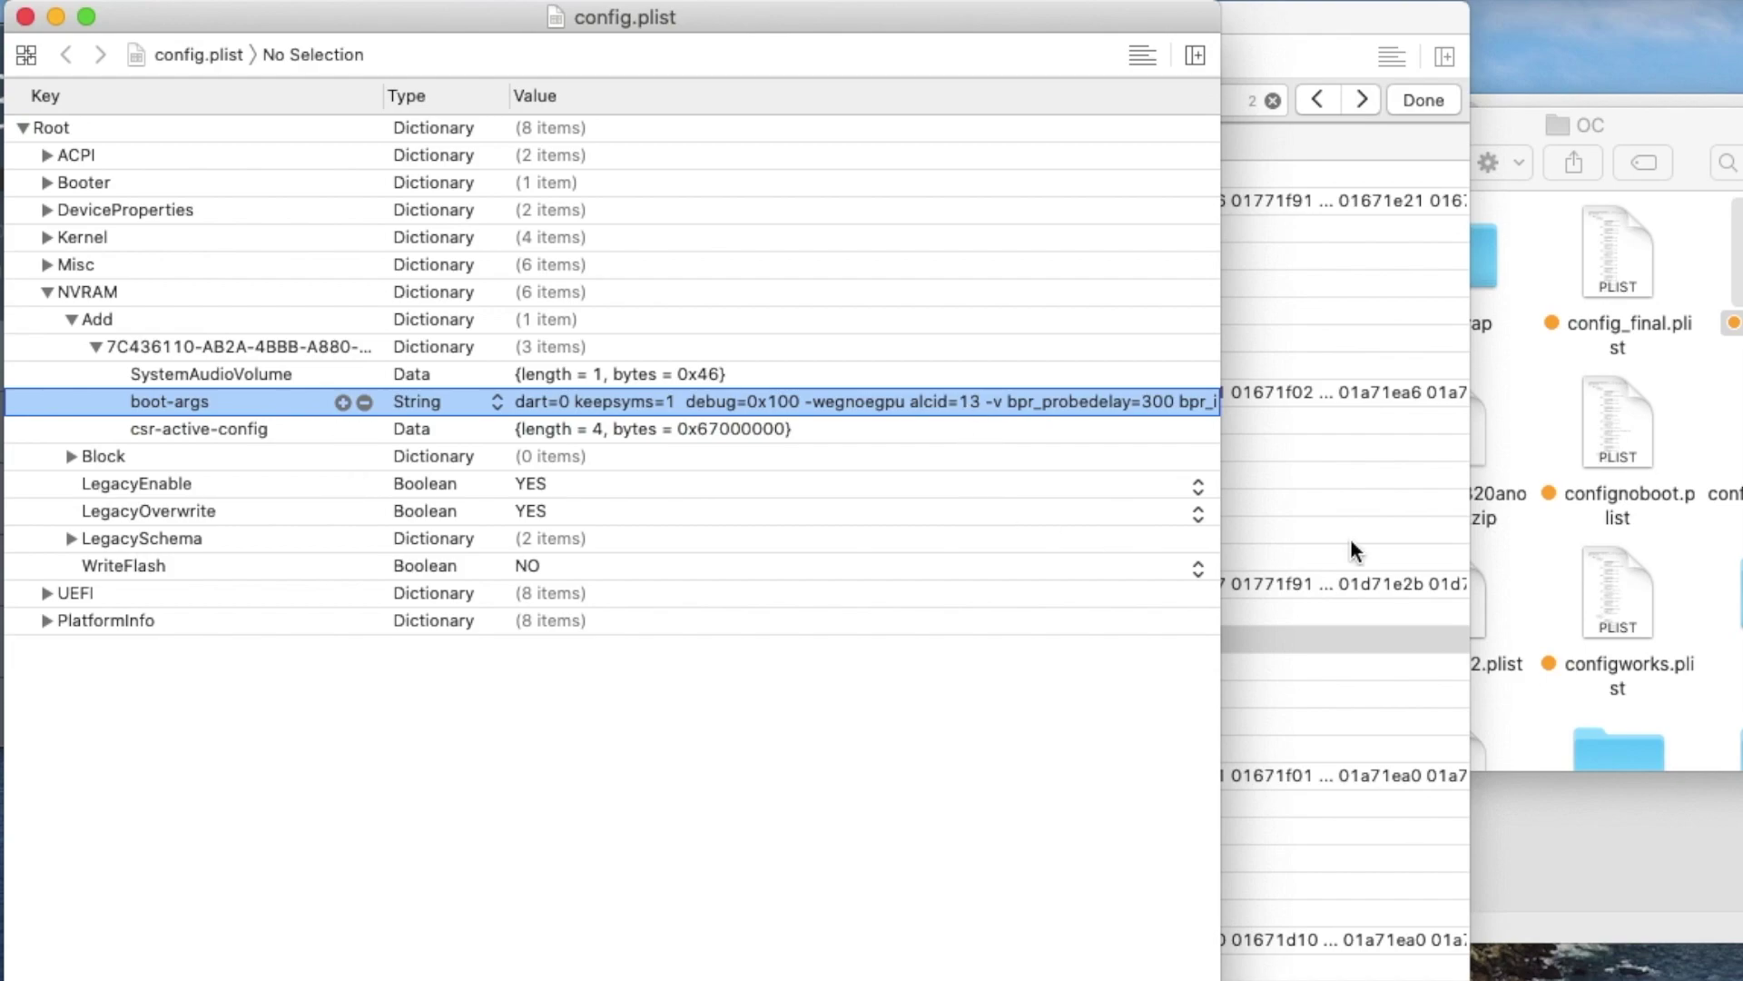
Step: Go up to EFI, enter CLOVER and open its config.plist
left_click(1735, 118)
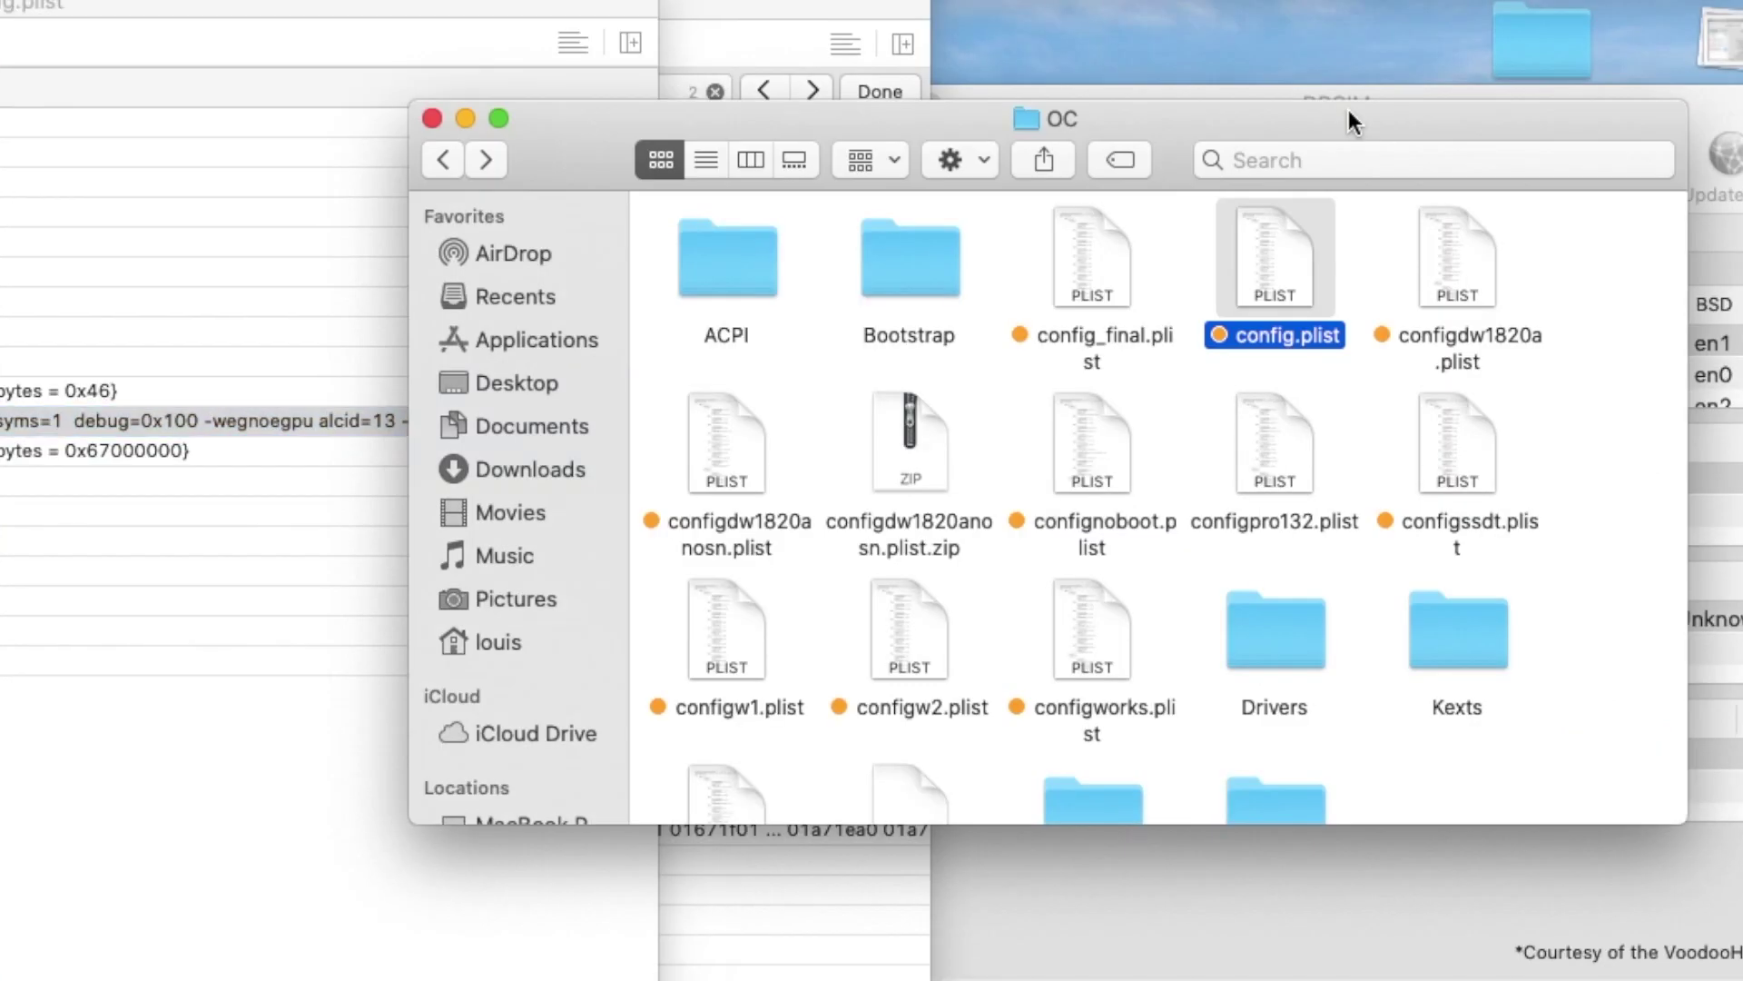
left_click(447, 156)
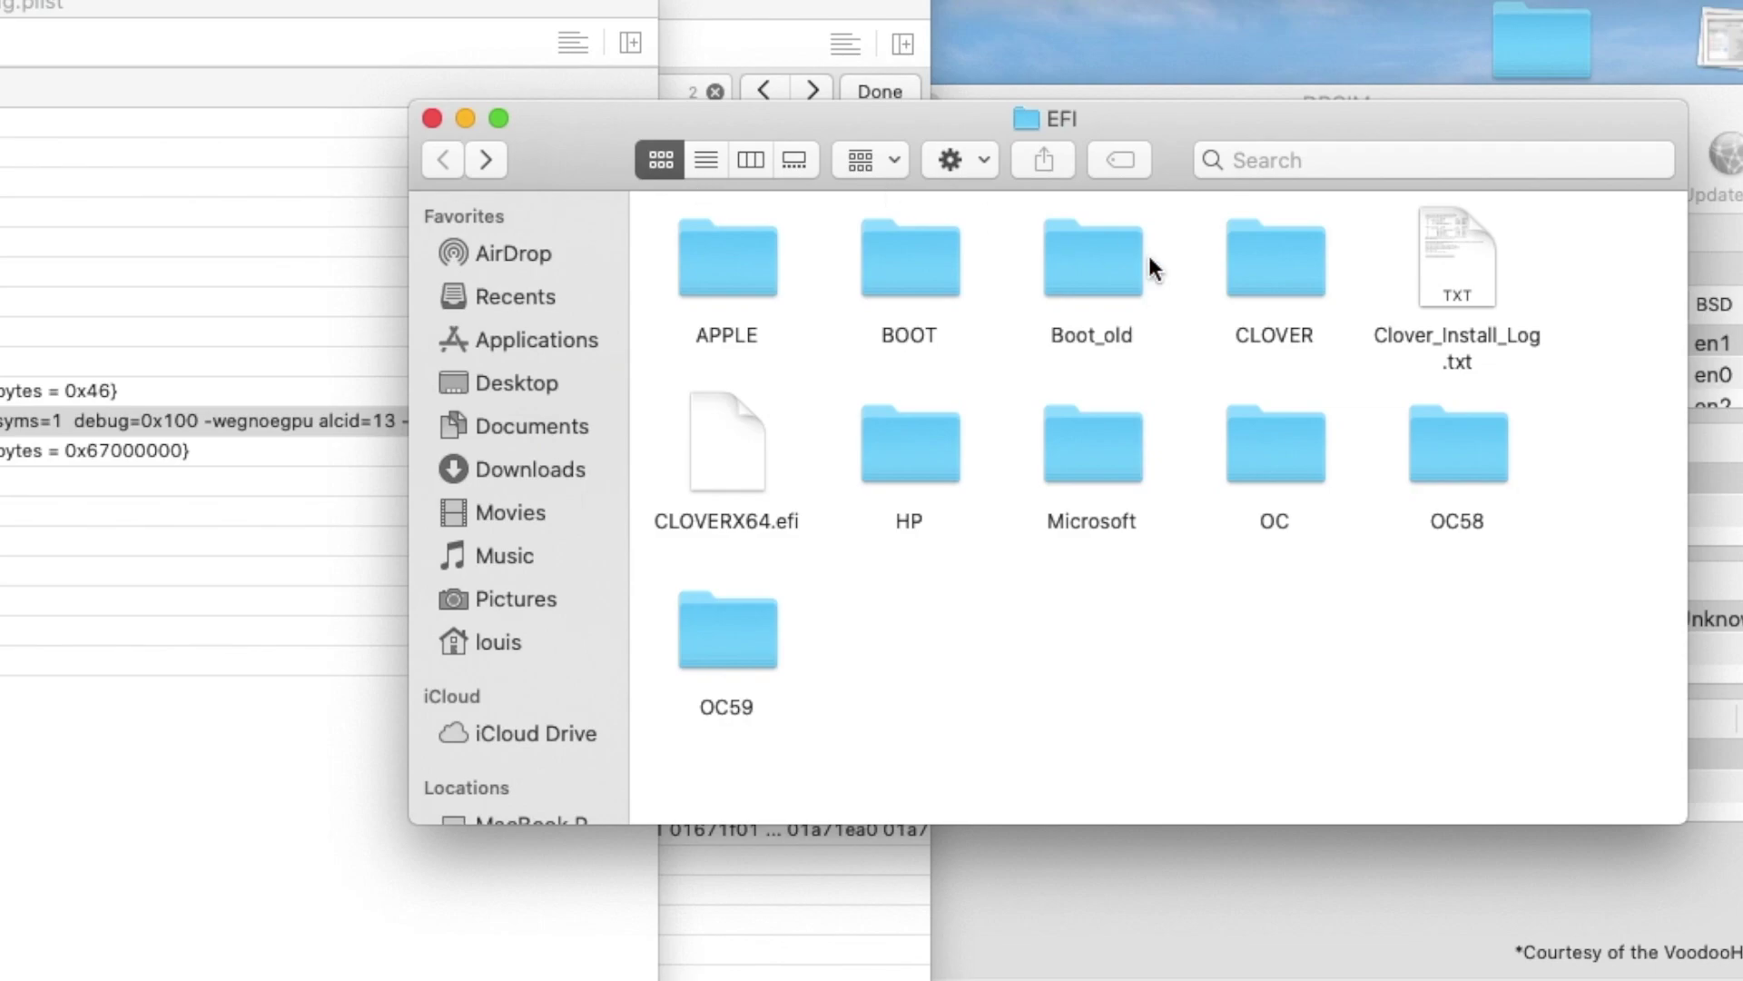
double_click(1291, 262)
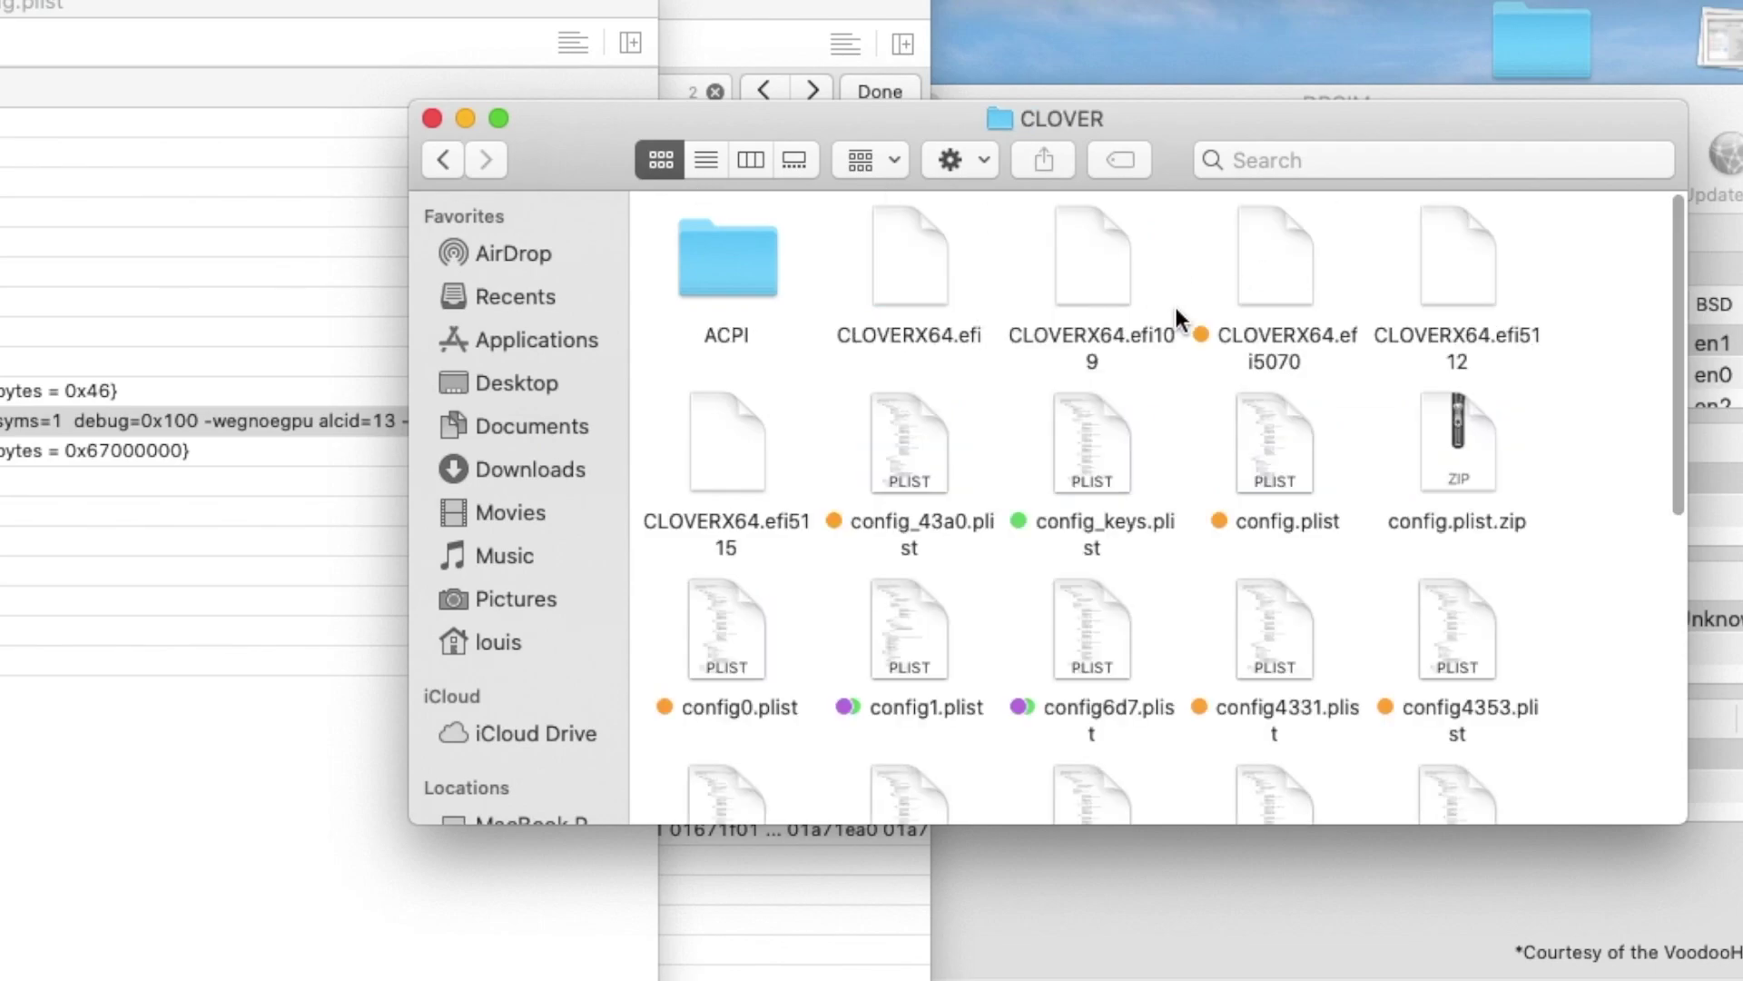
double_click(1267, 450)
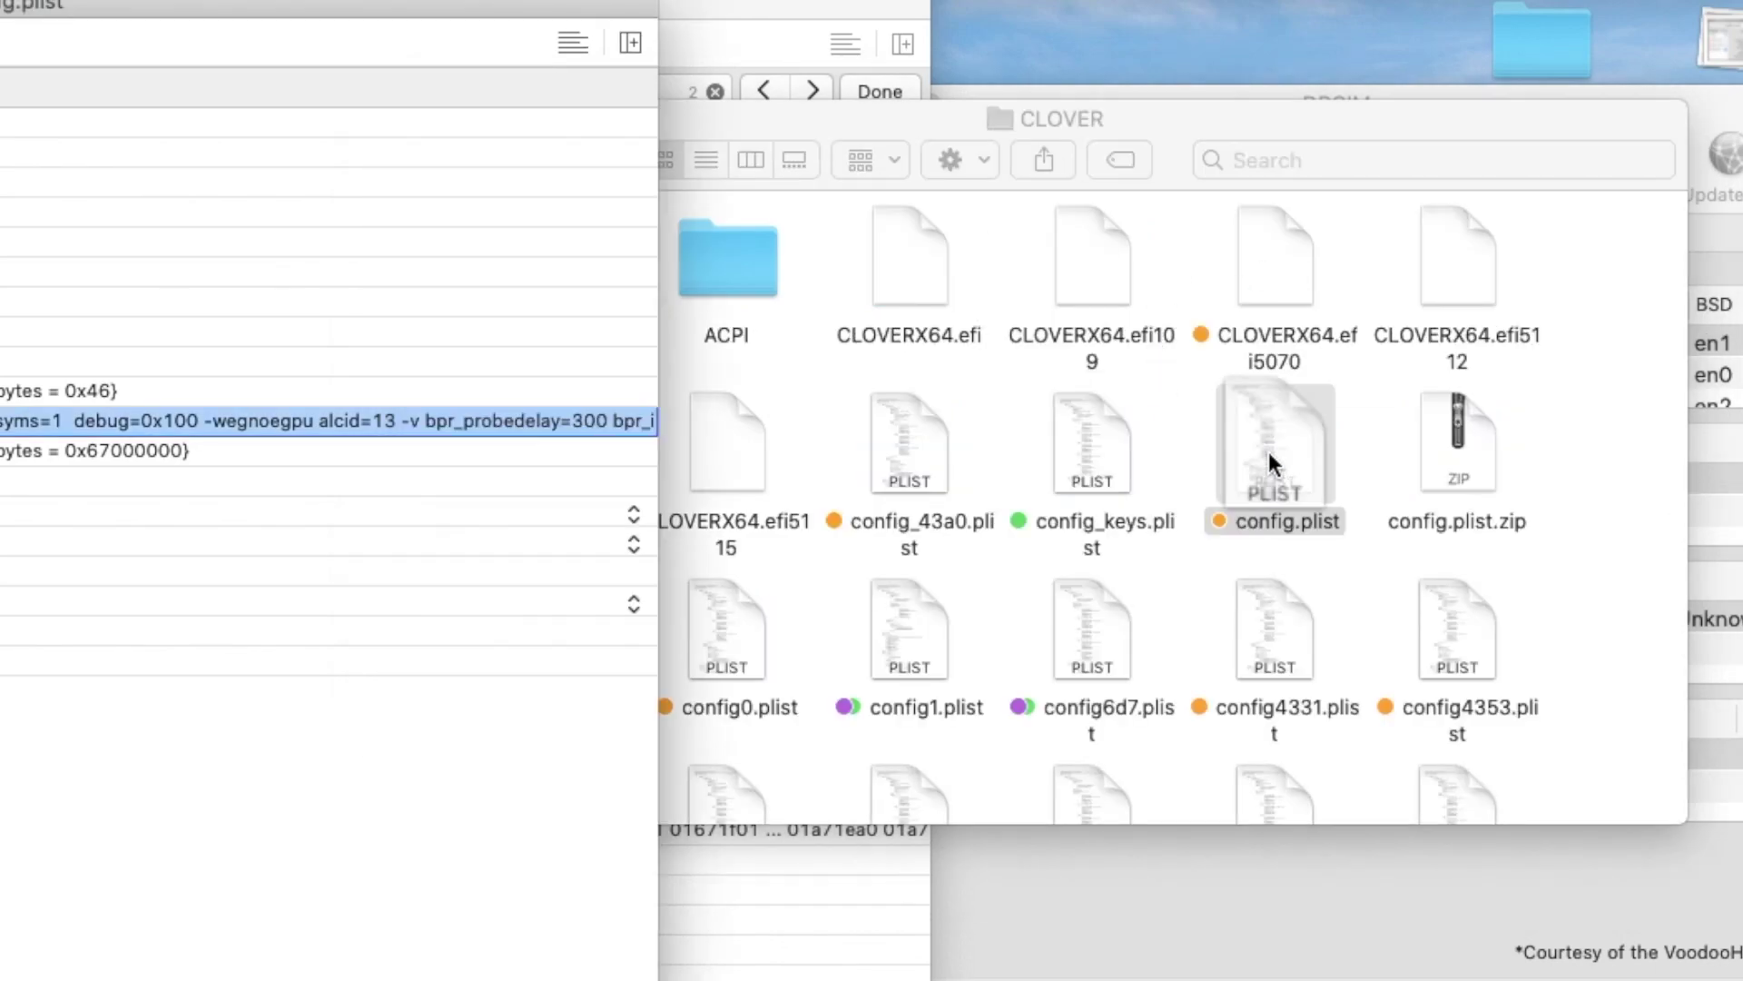
Step: In kexts/Other, select AppleALC, Lilu, WhateverGreen and CodecCommander kexts, then expand config.plist's Devices
left_click(1180, 145)
scroll(1180, 404, "down", 4)
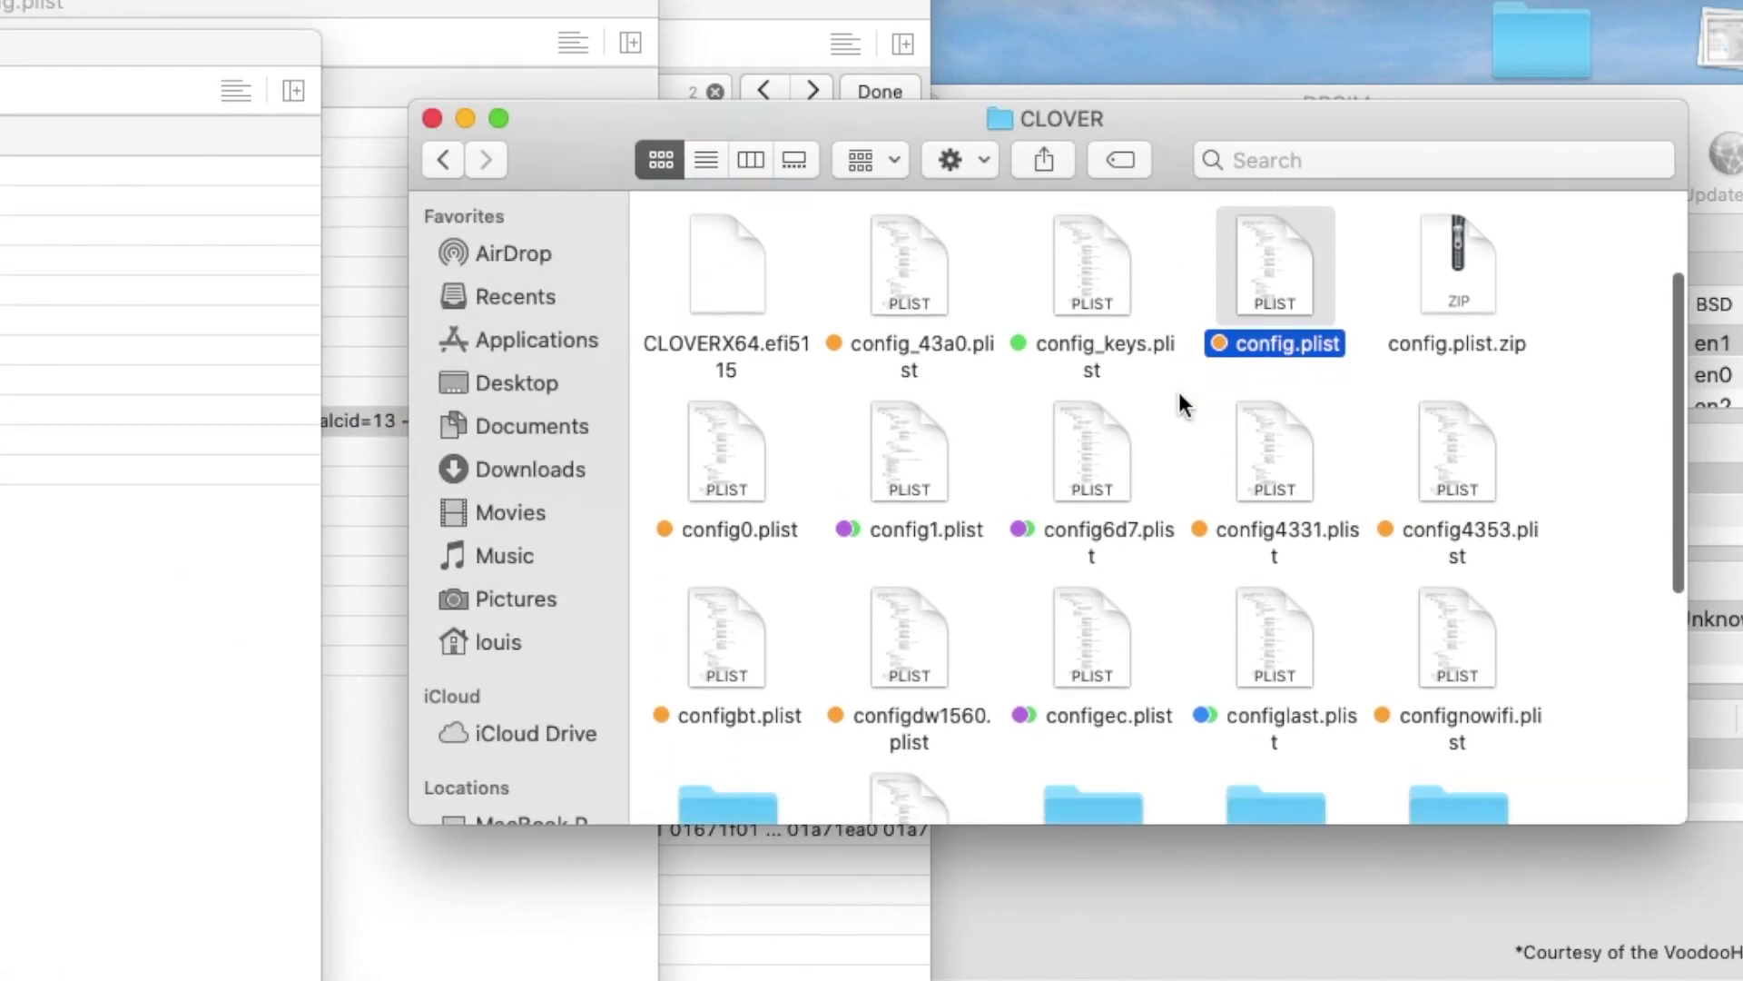
scroll(1181, 404, "down", 5)
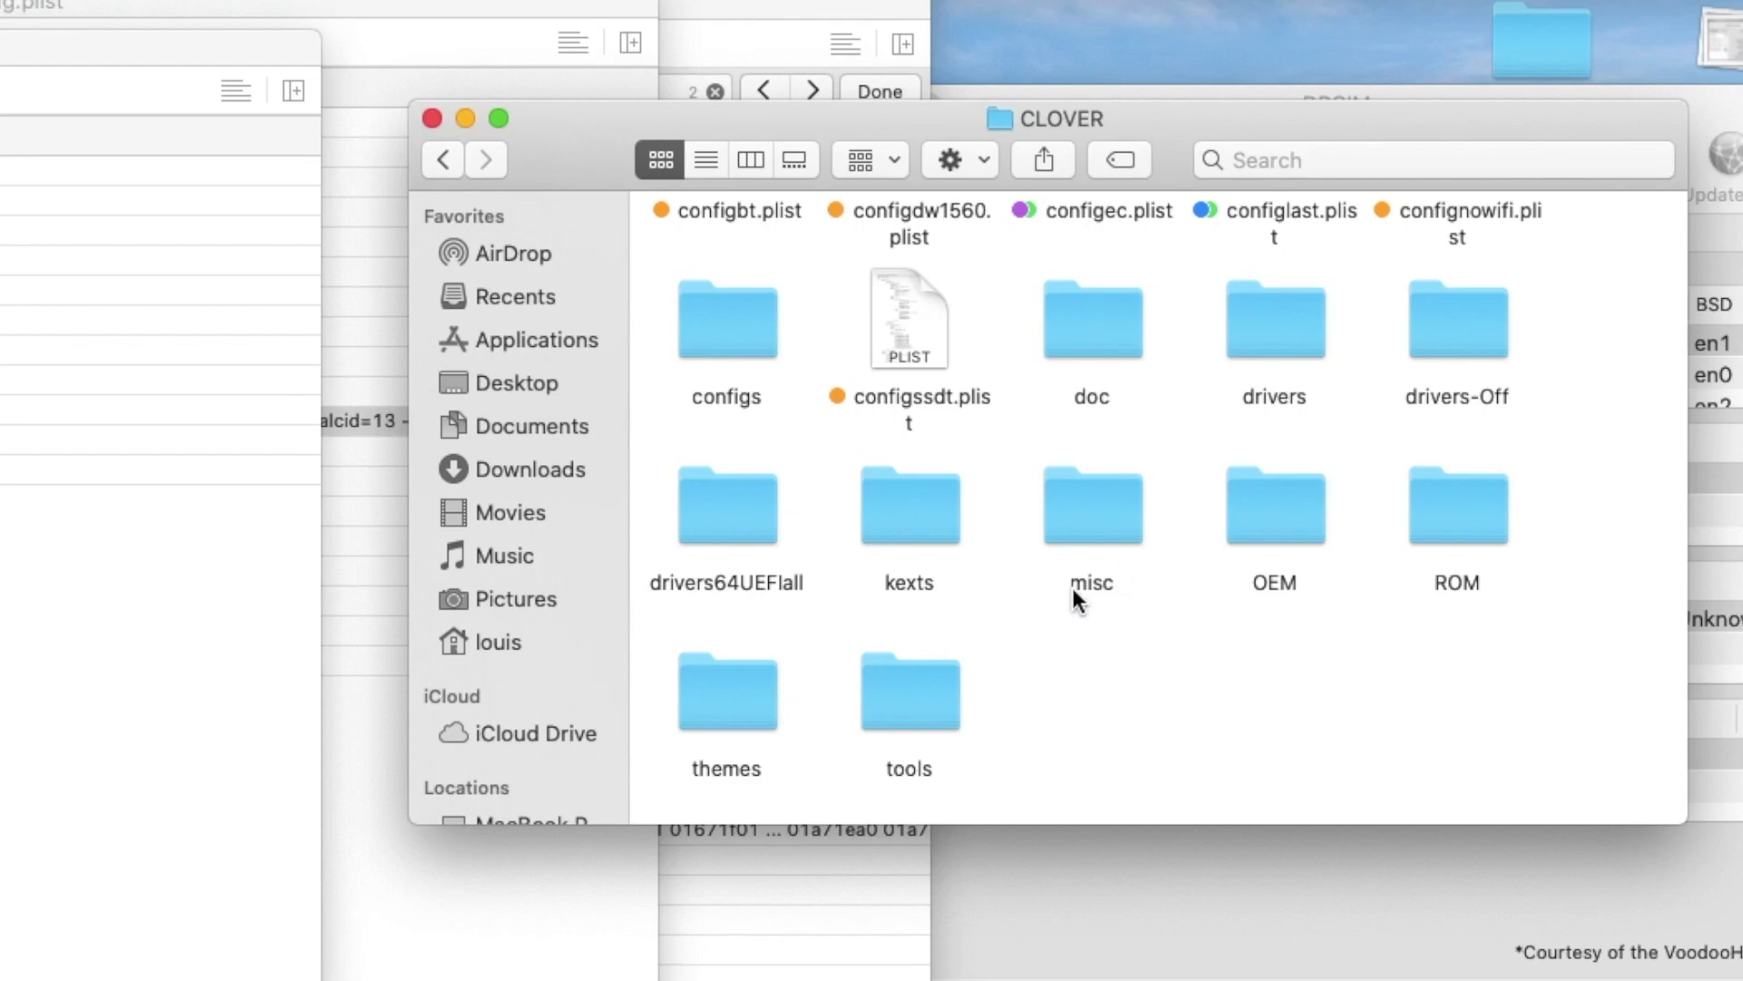
double_click(925, 514)
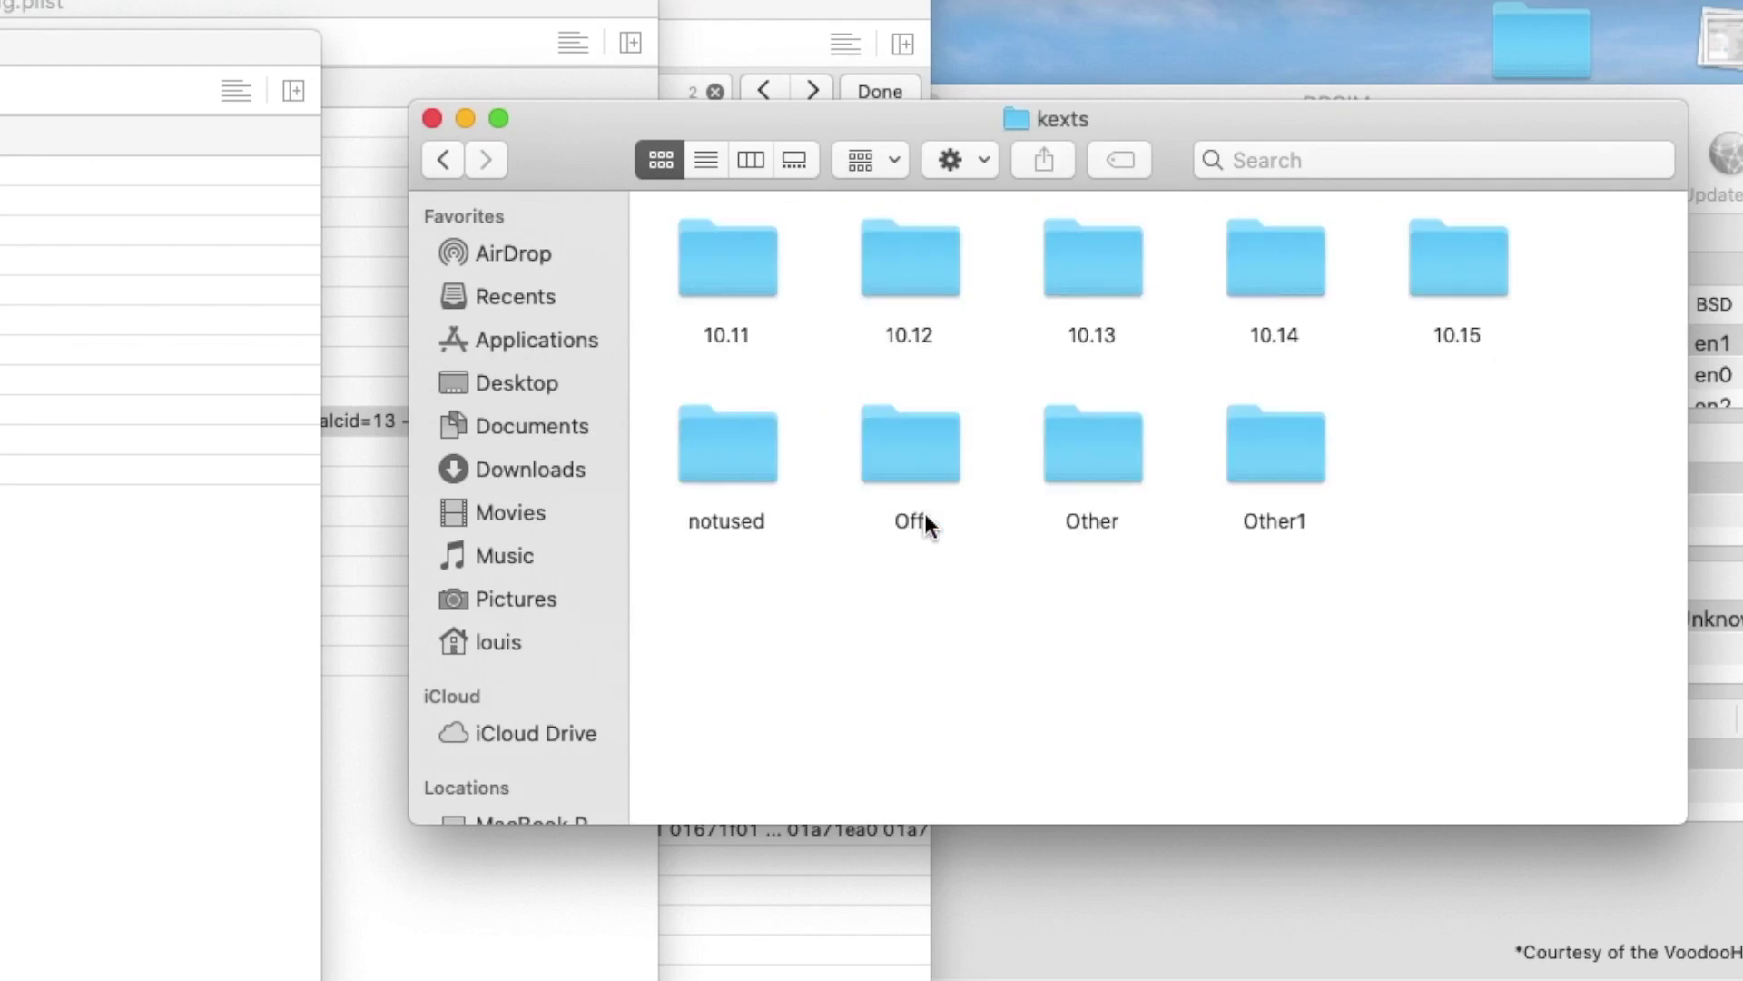
double_click(1103, 447)
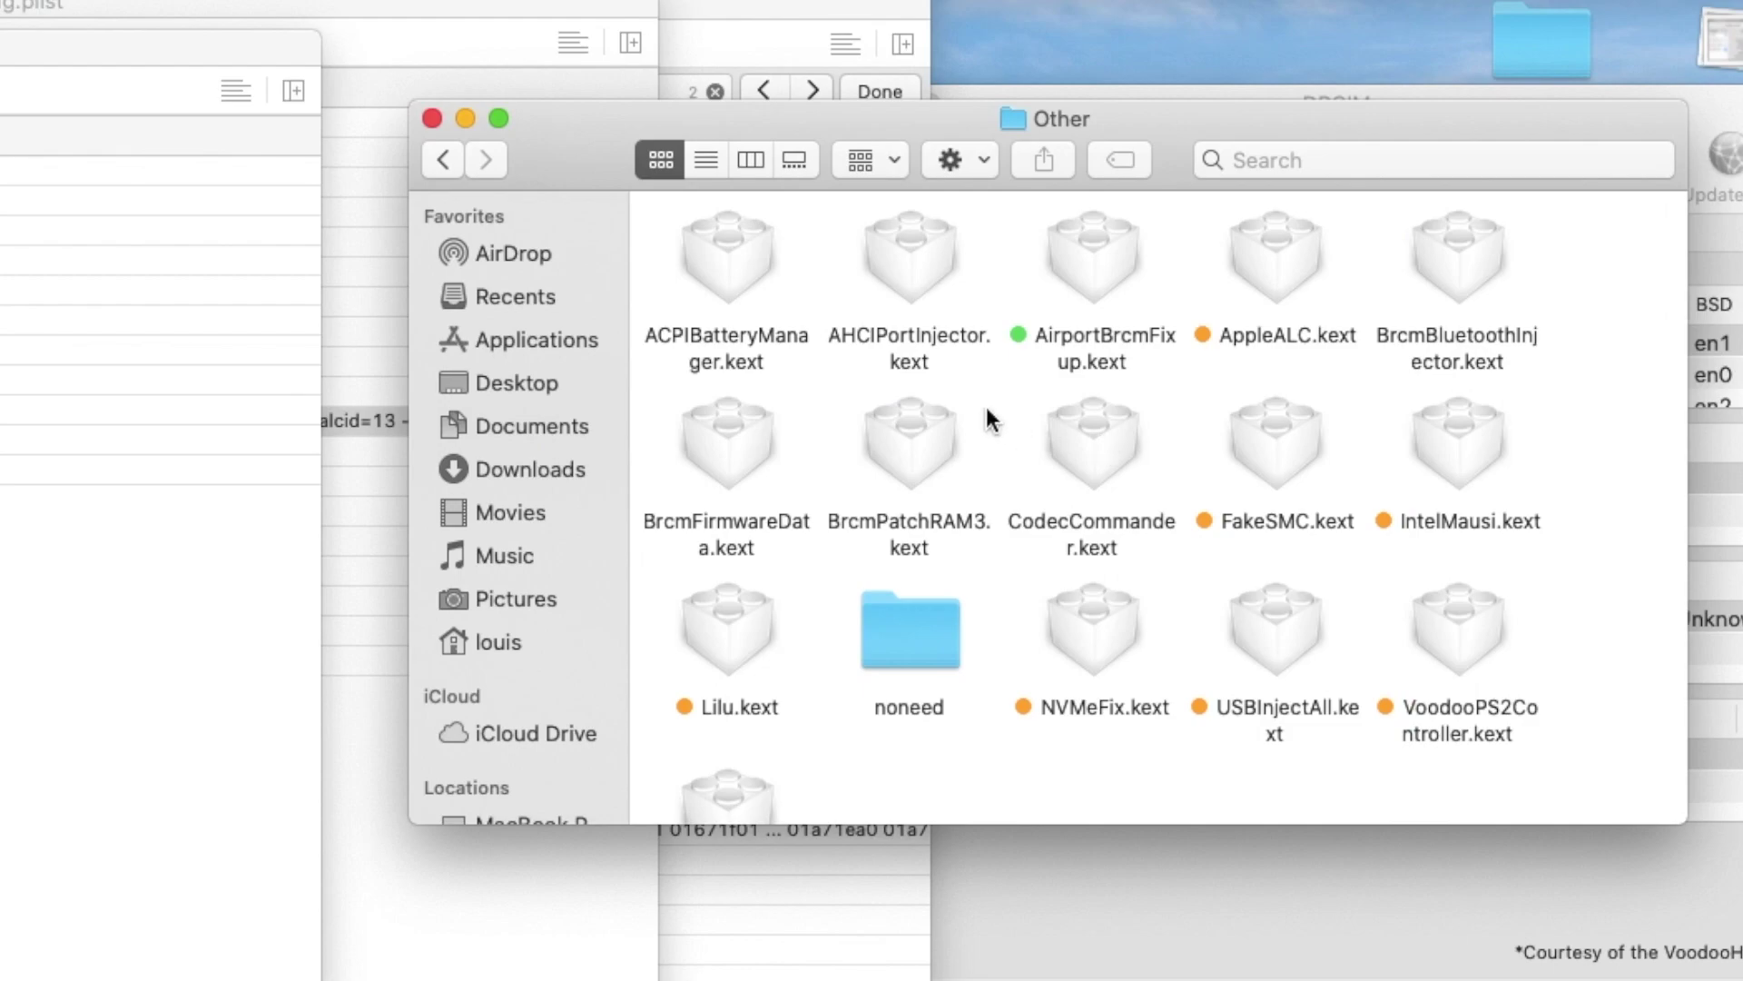
left_click(1286, 243)
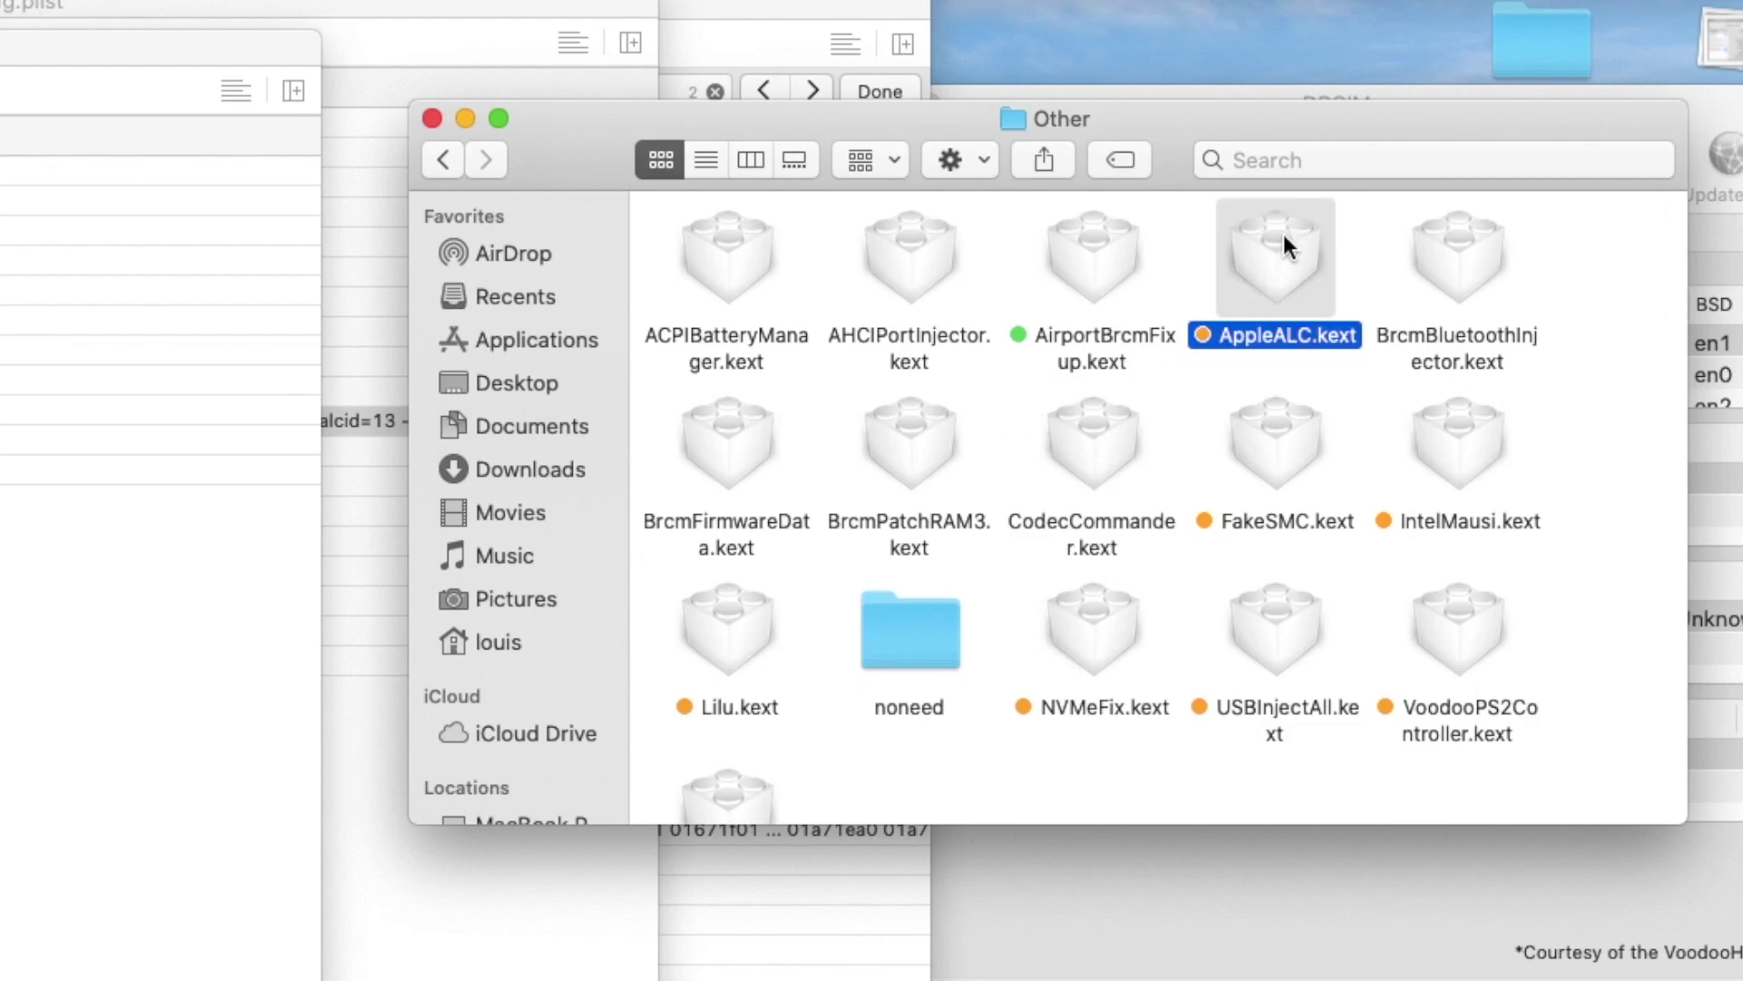
scroll(992, 488, "down", 3)
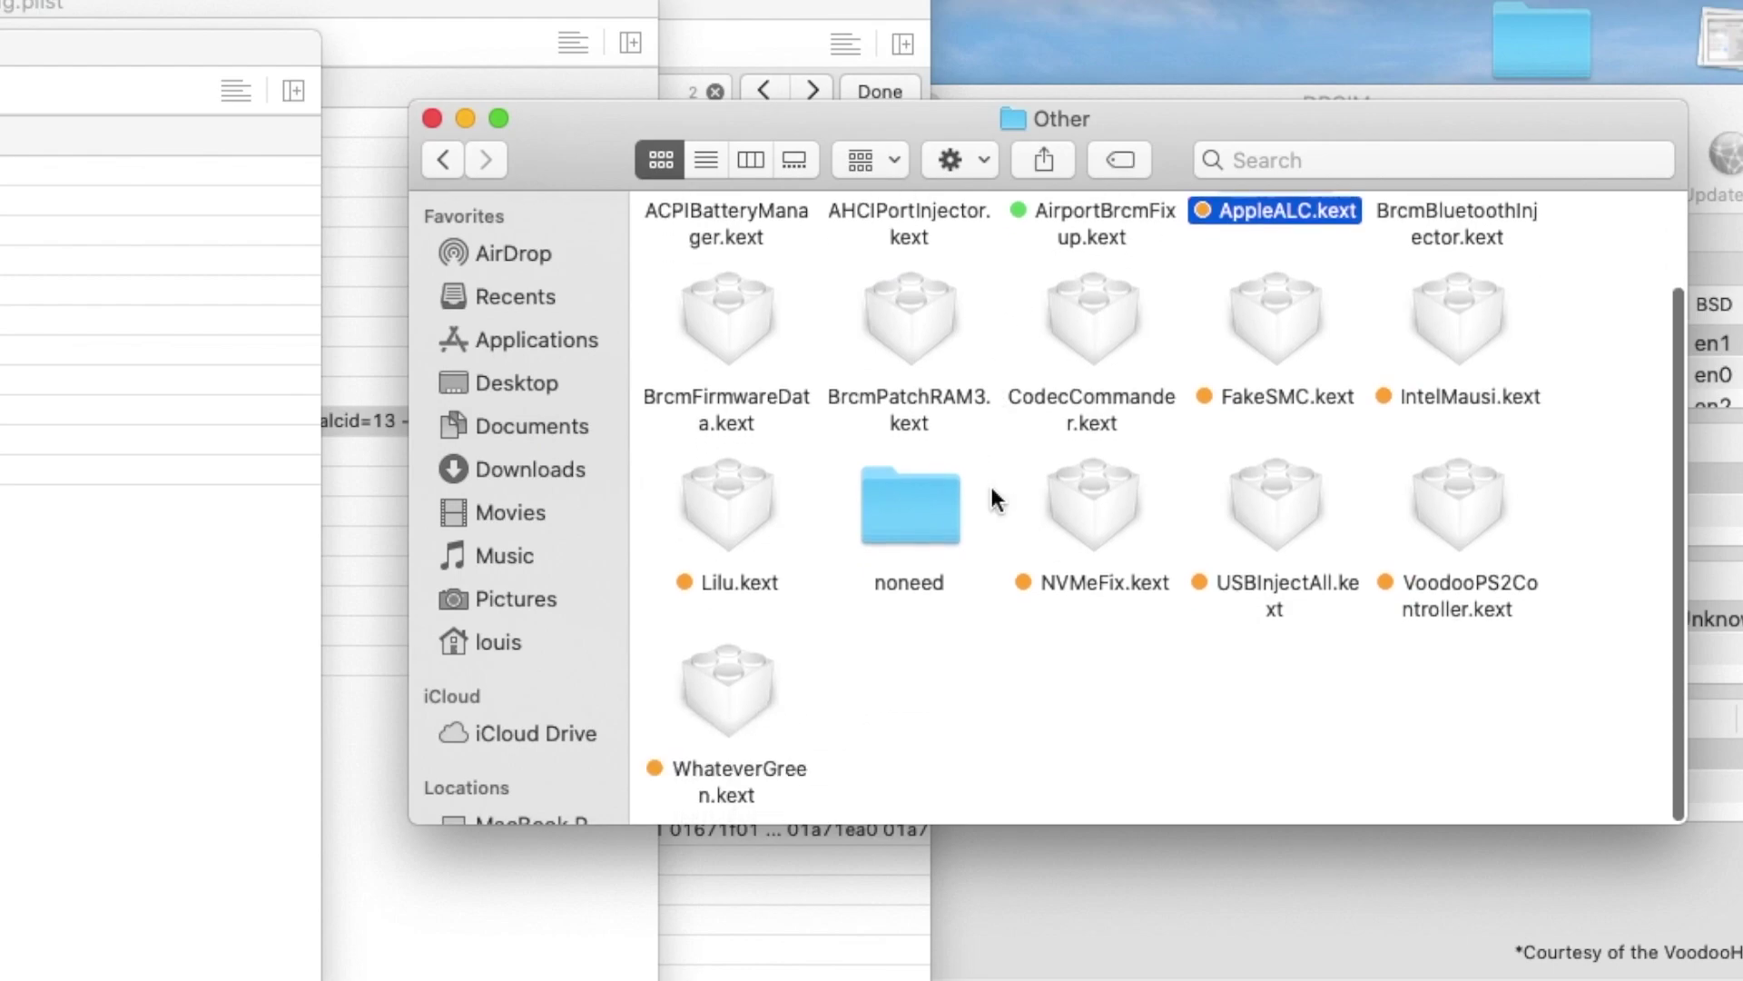
left_click(723, 536, "super")
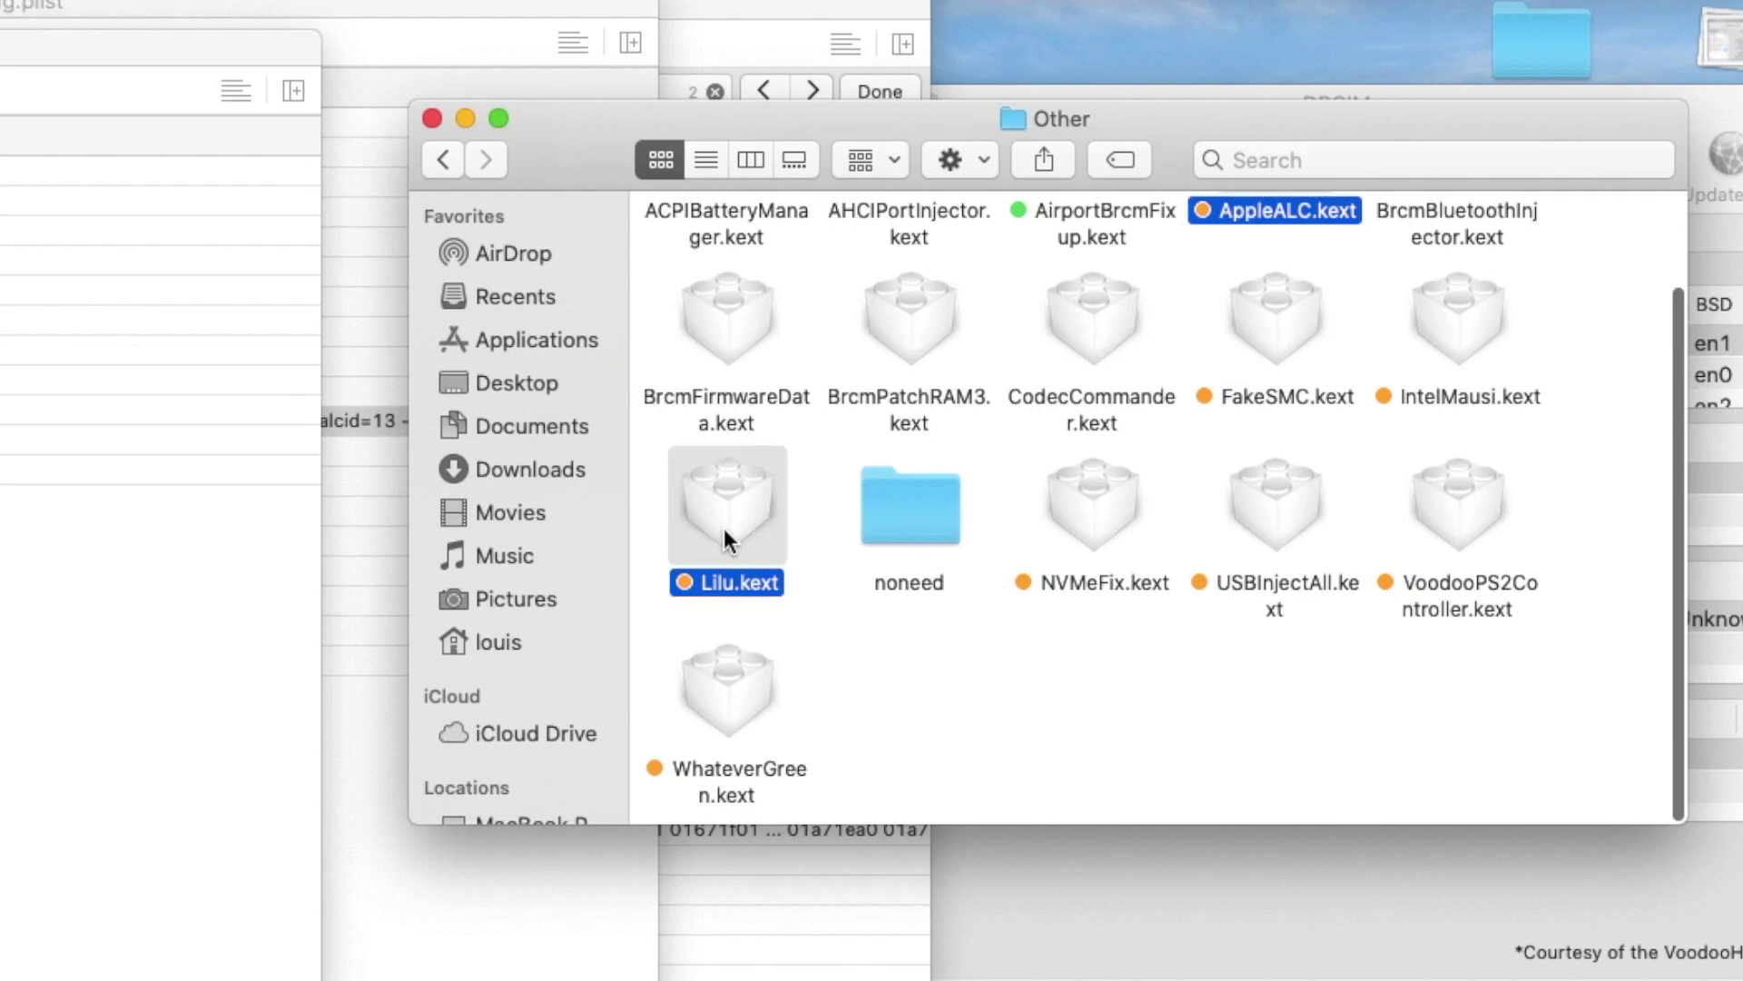
left_click(710, 716, "super")
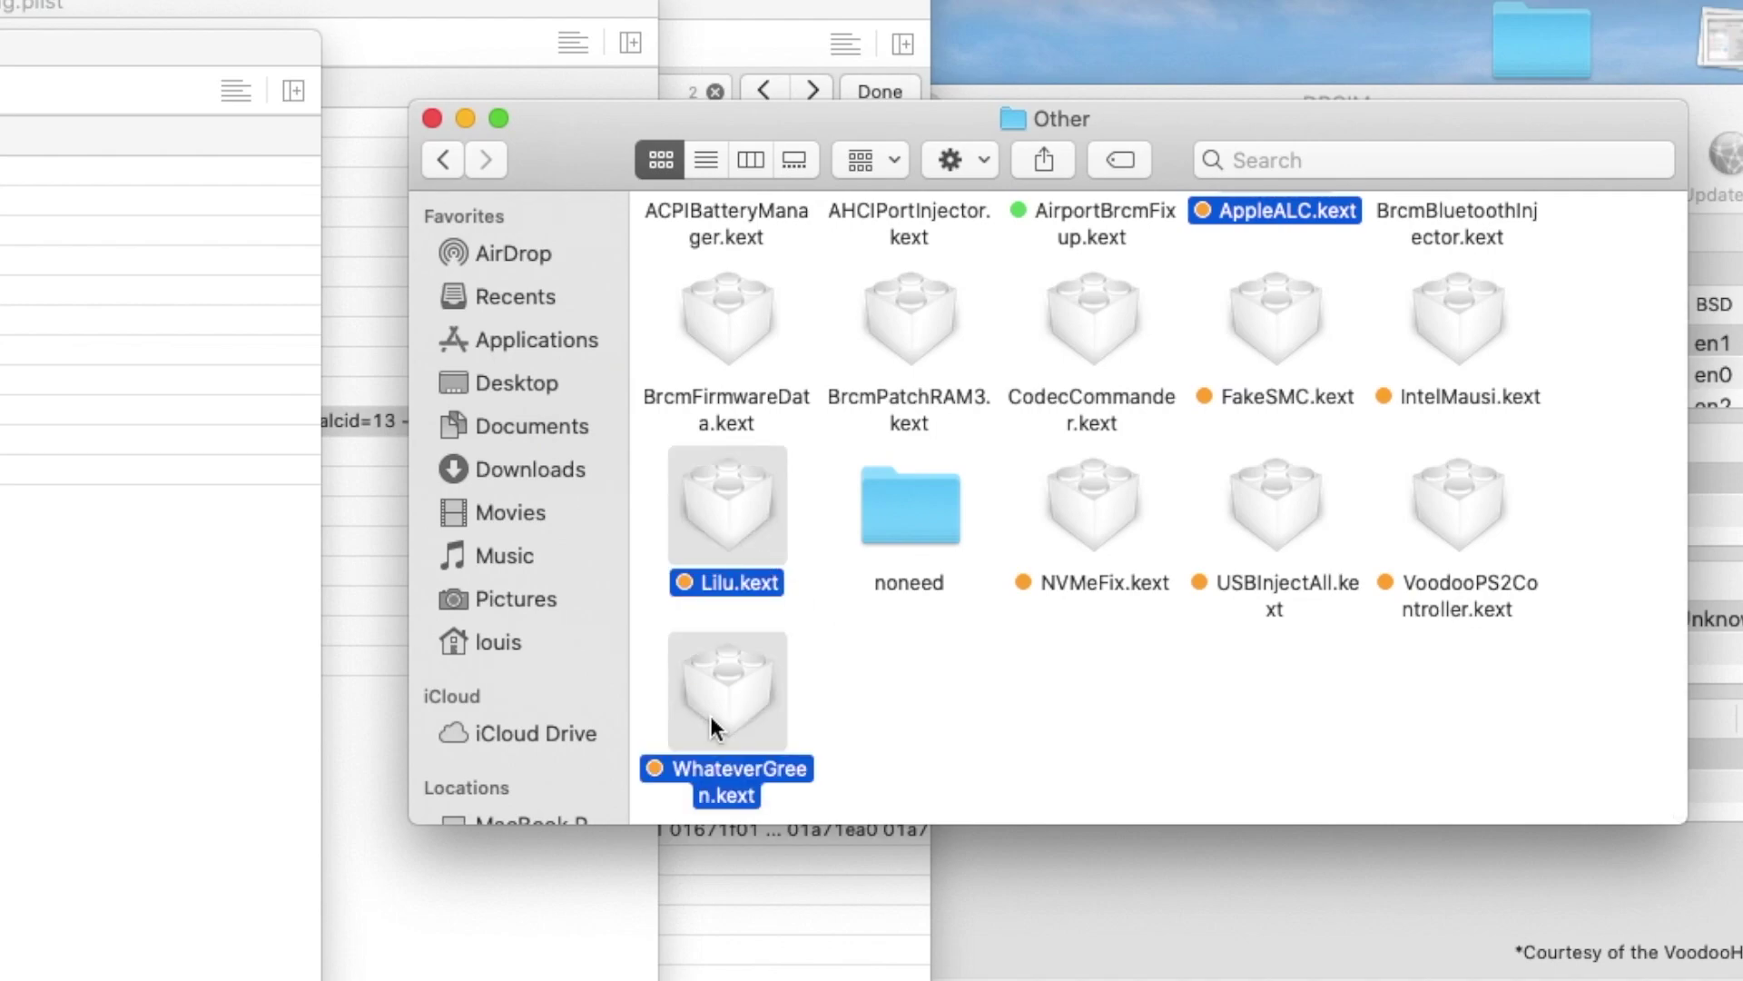
left_click(1077, 334, "super")
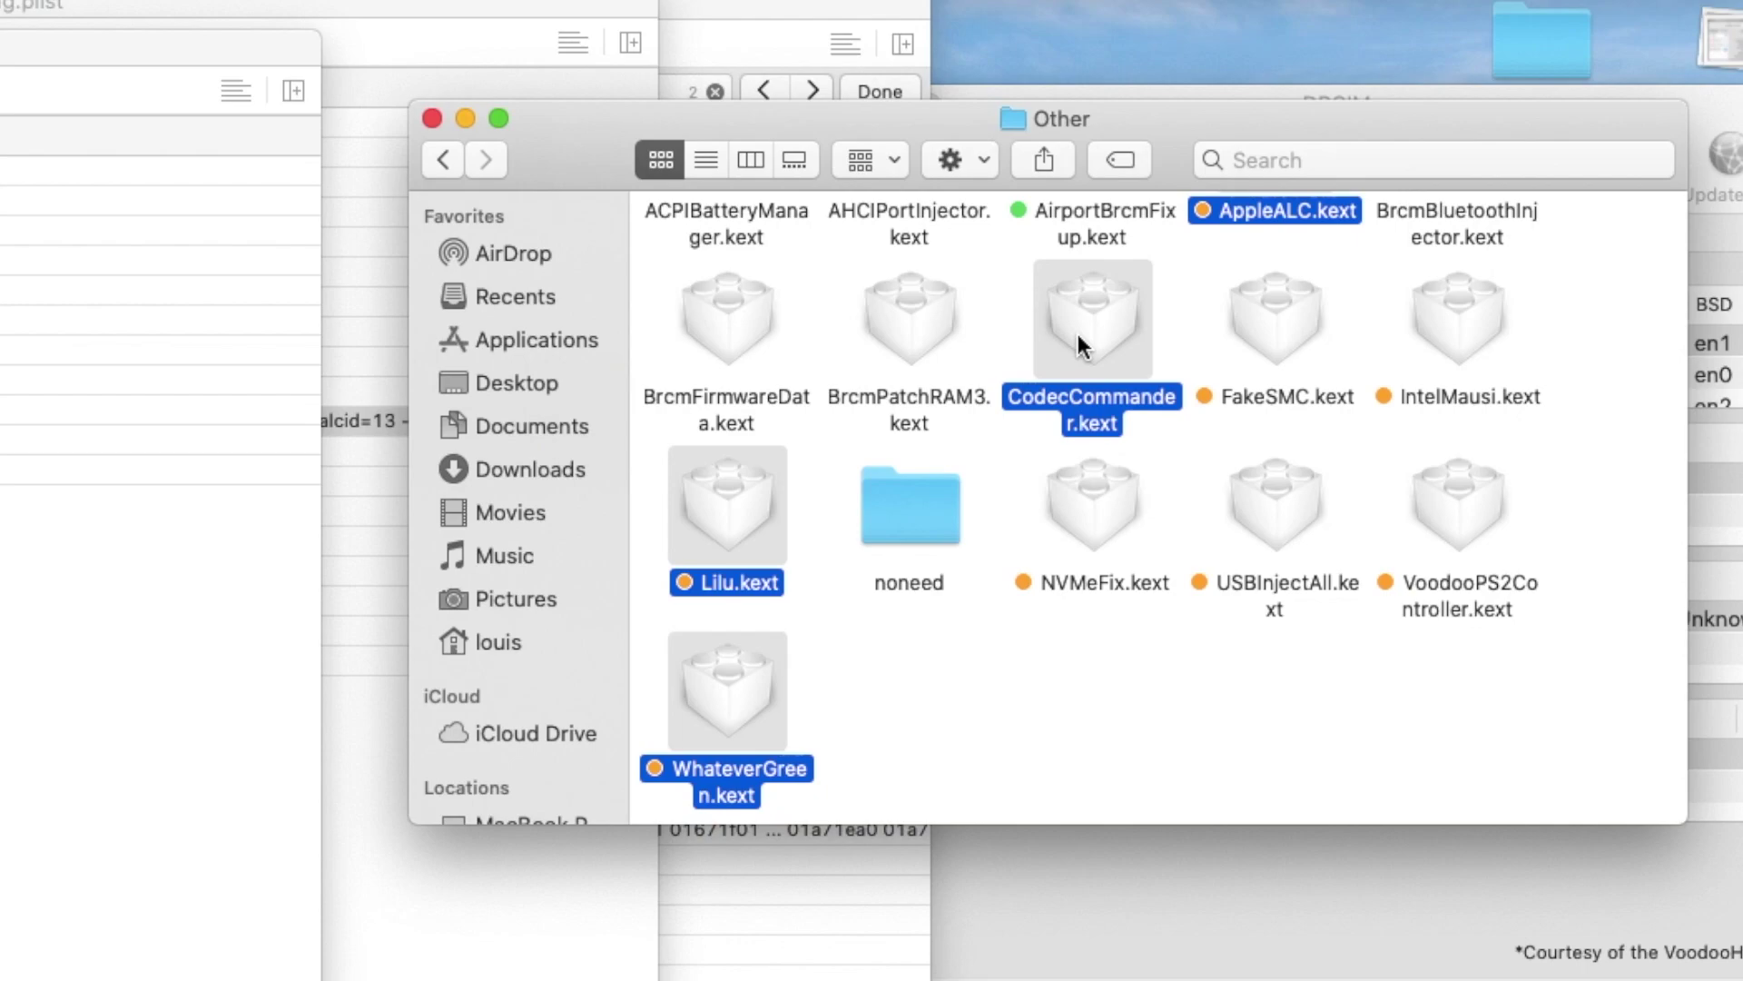
scroll(1077, 334, "up", 2)
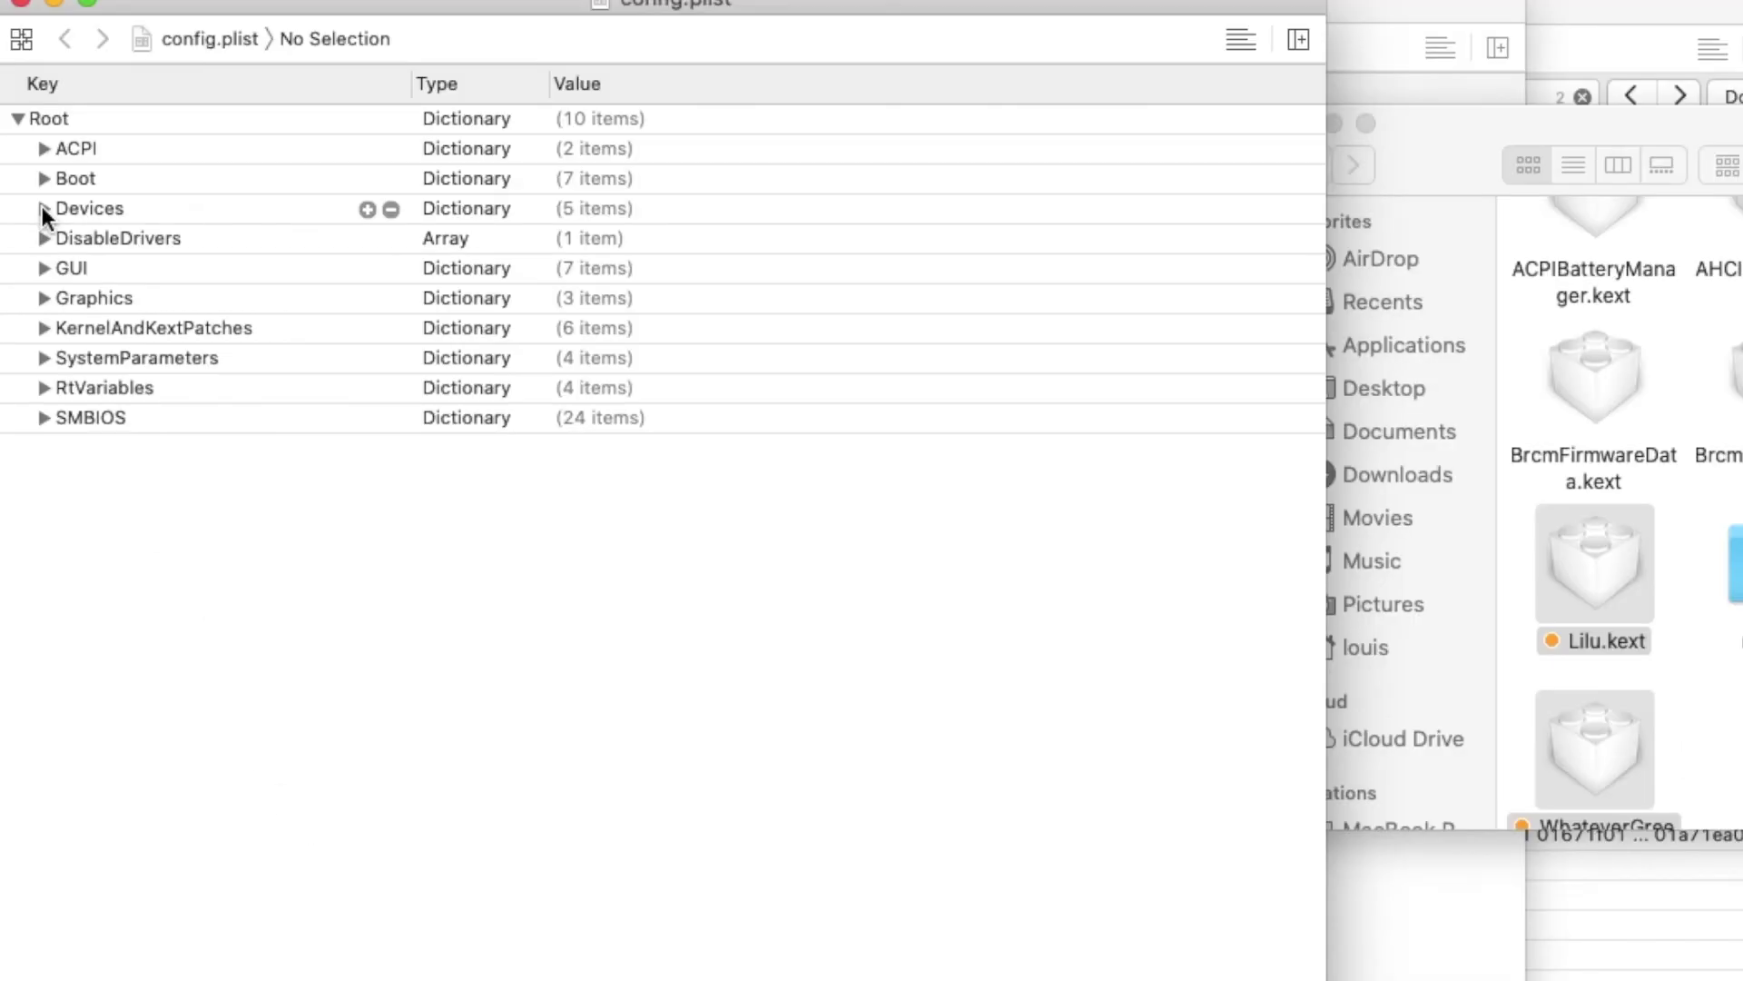
left_click(42, 208)
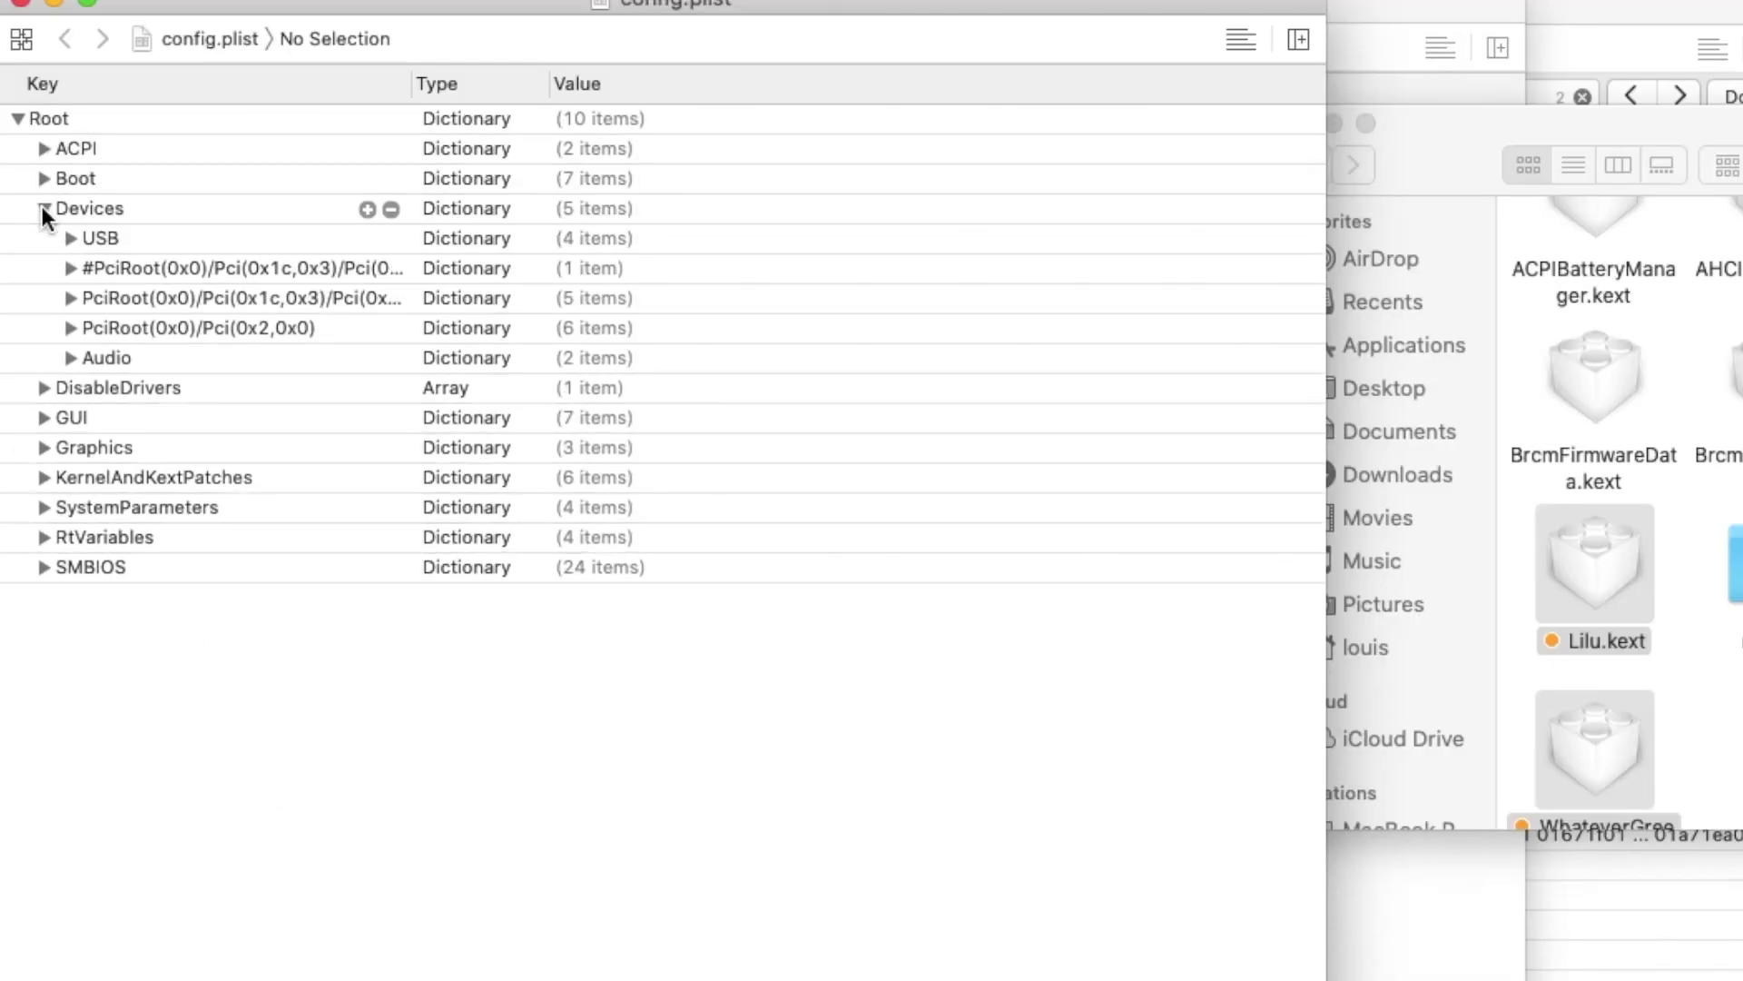
Step: Expand Devices > Audio and inspect Inject (13) and ResetHDA (YES)
left_click(71, 362)
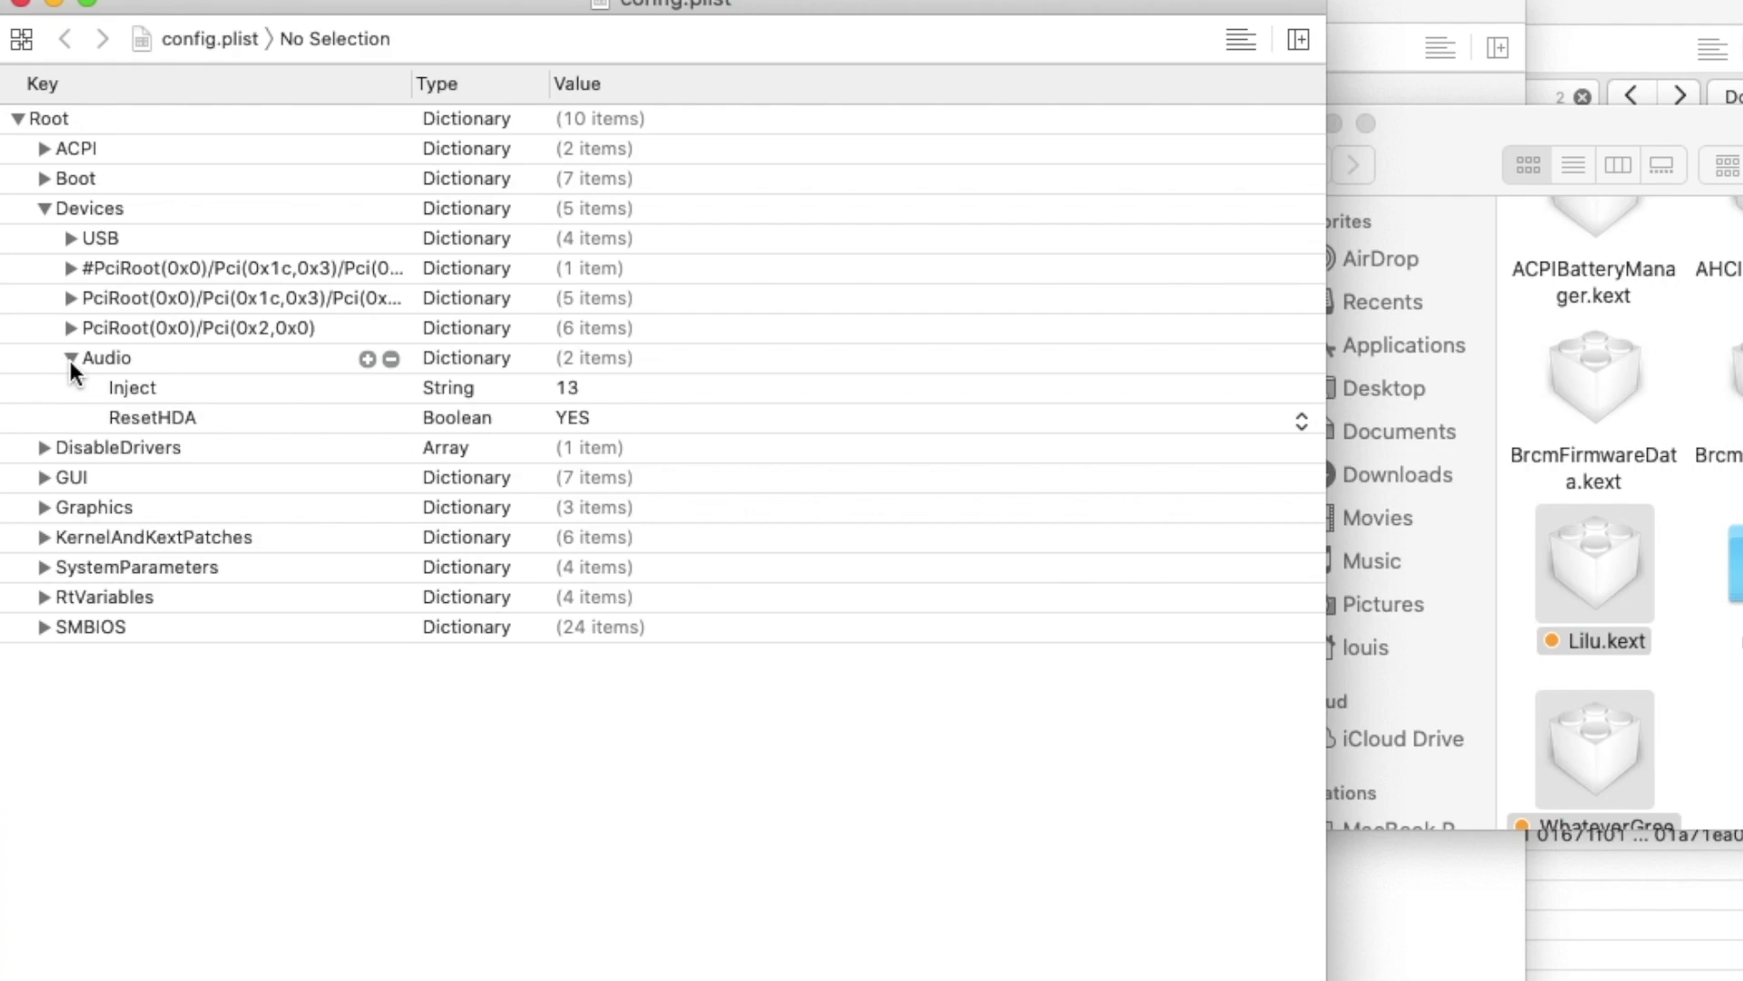
left_click(49, 387)
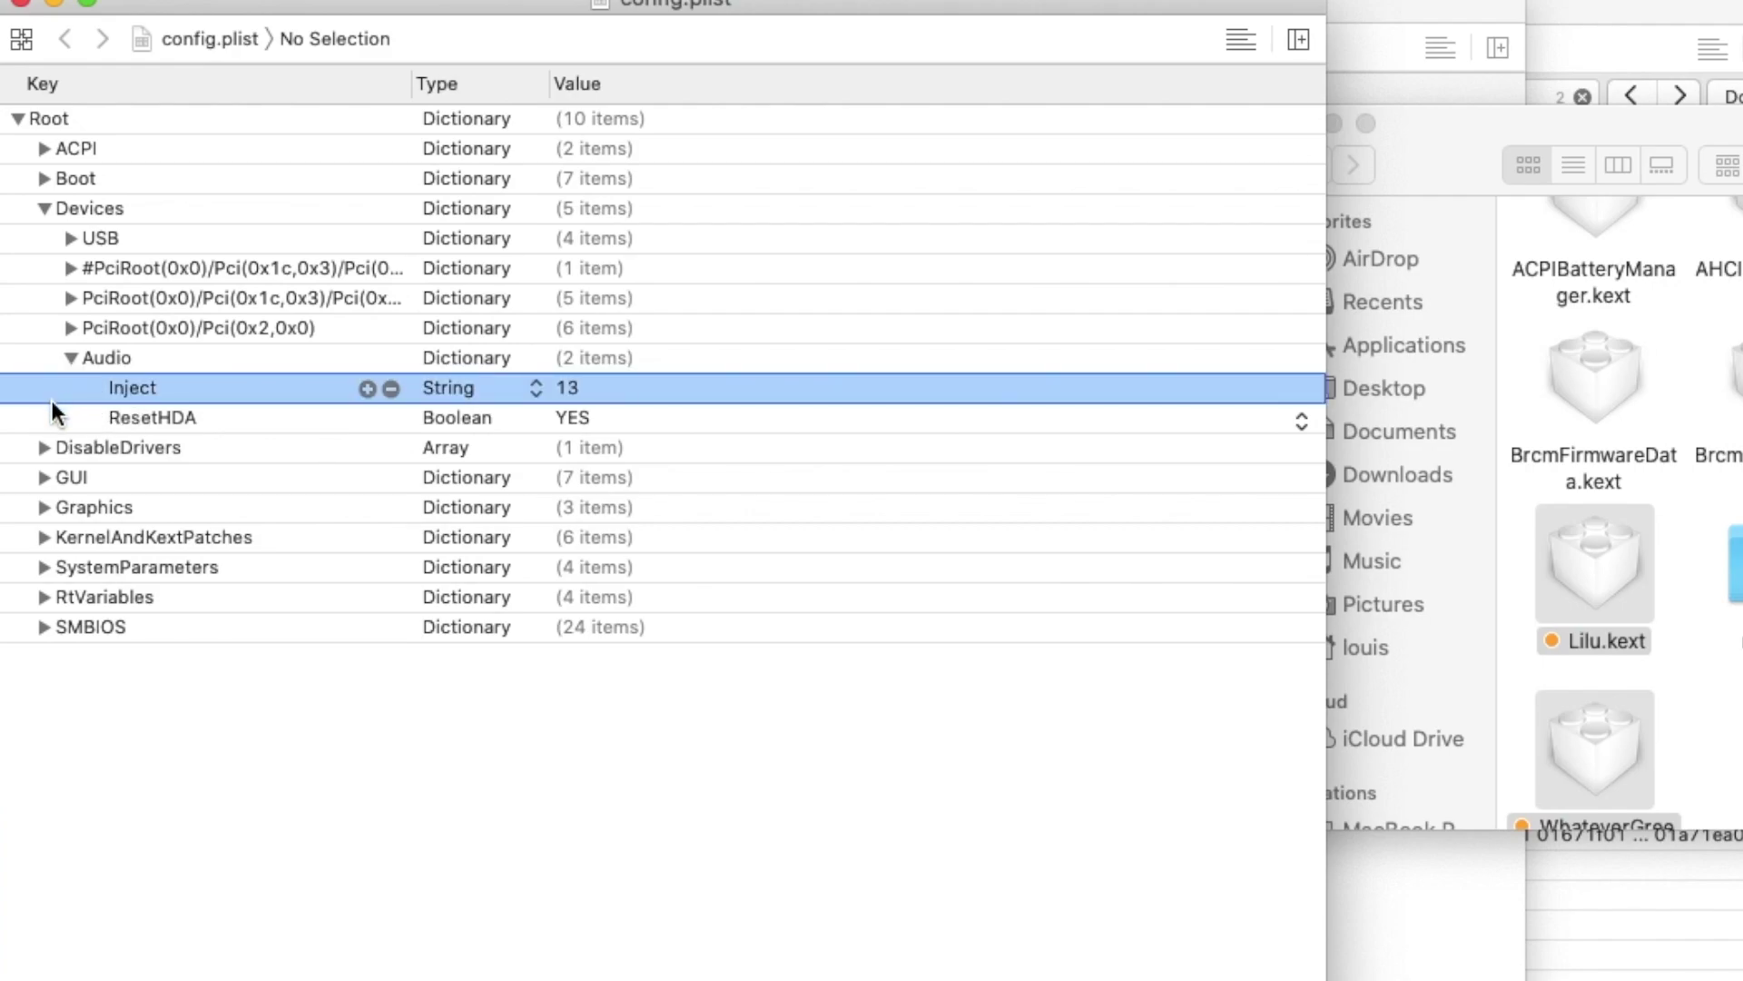
left_click(51, 417)
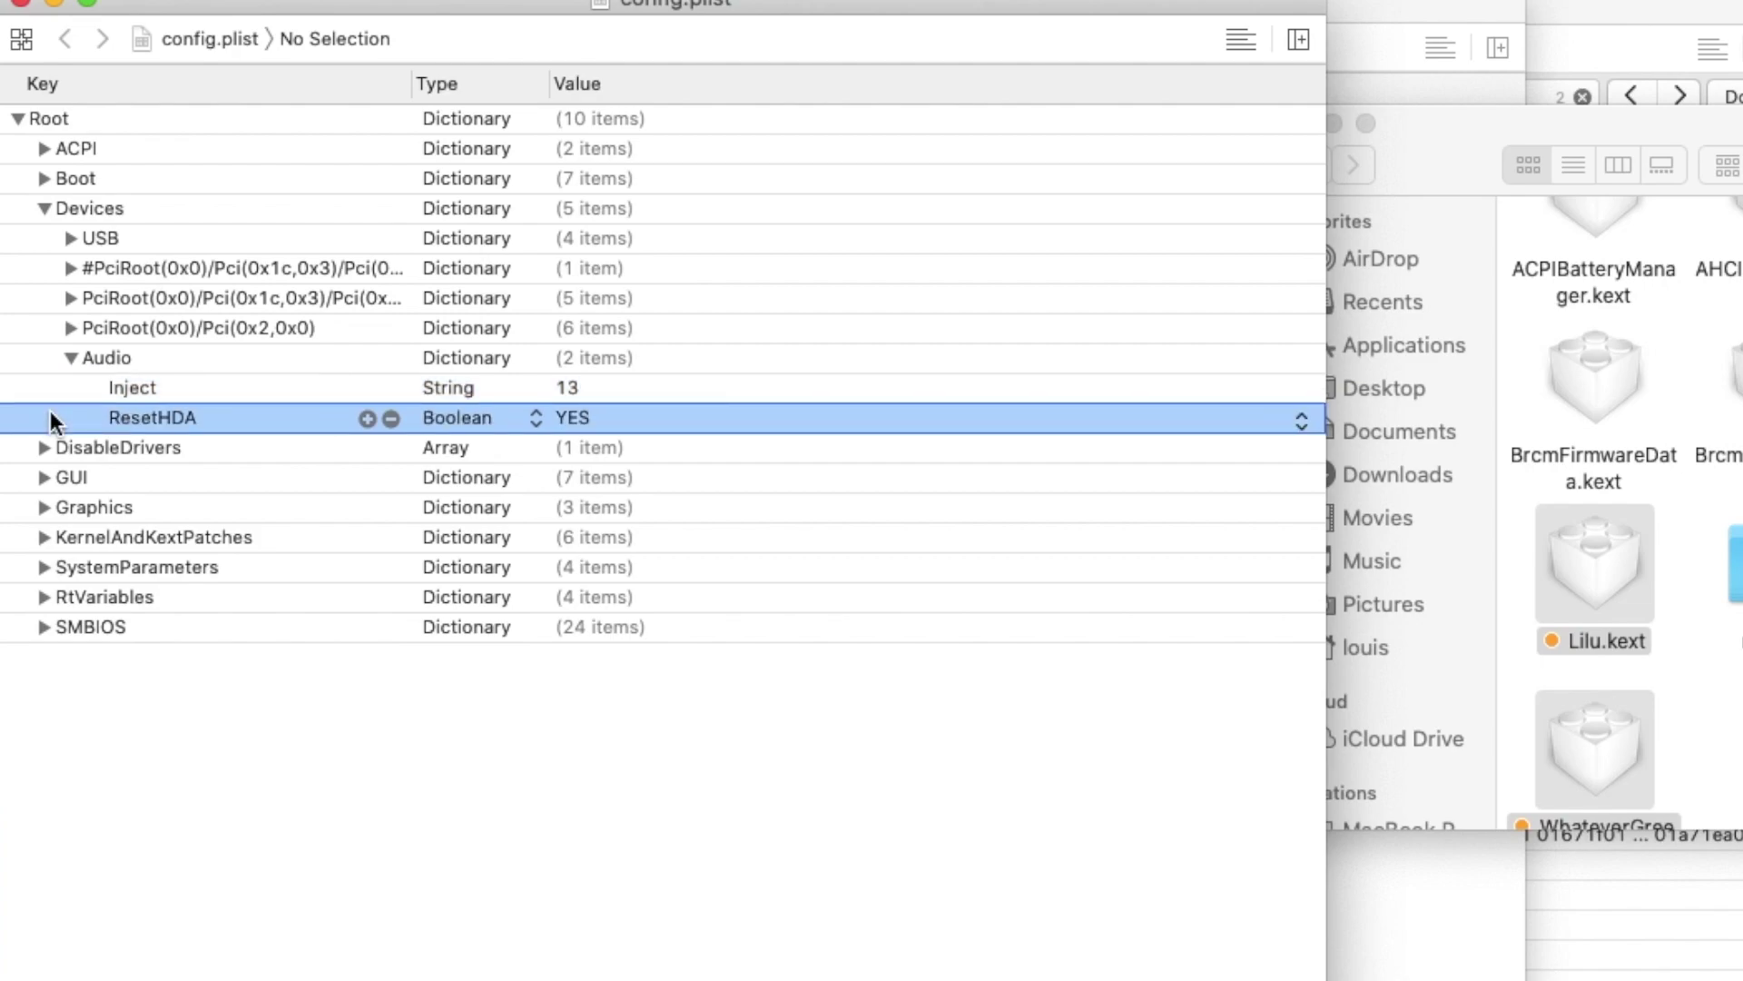
left_click(69, 357)
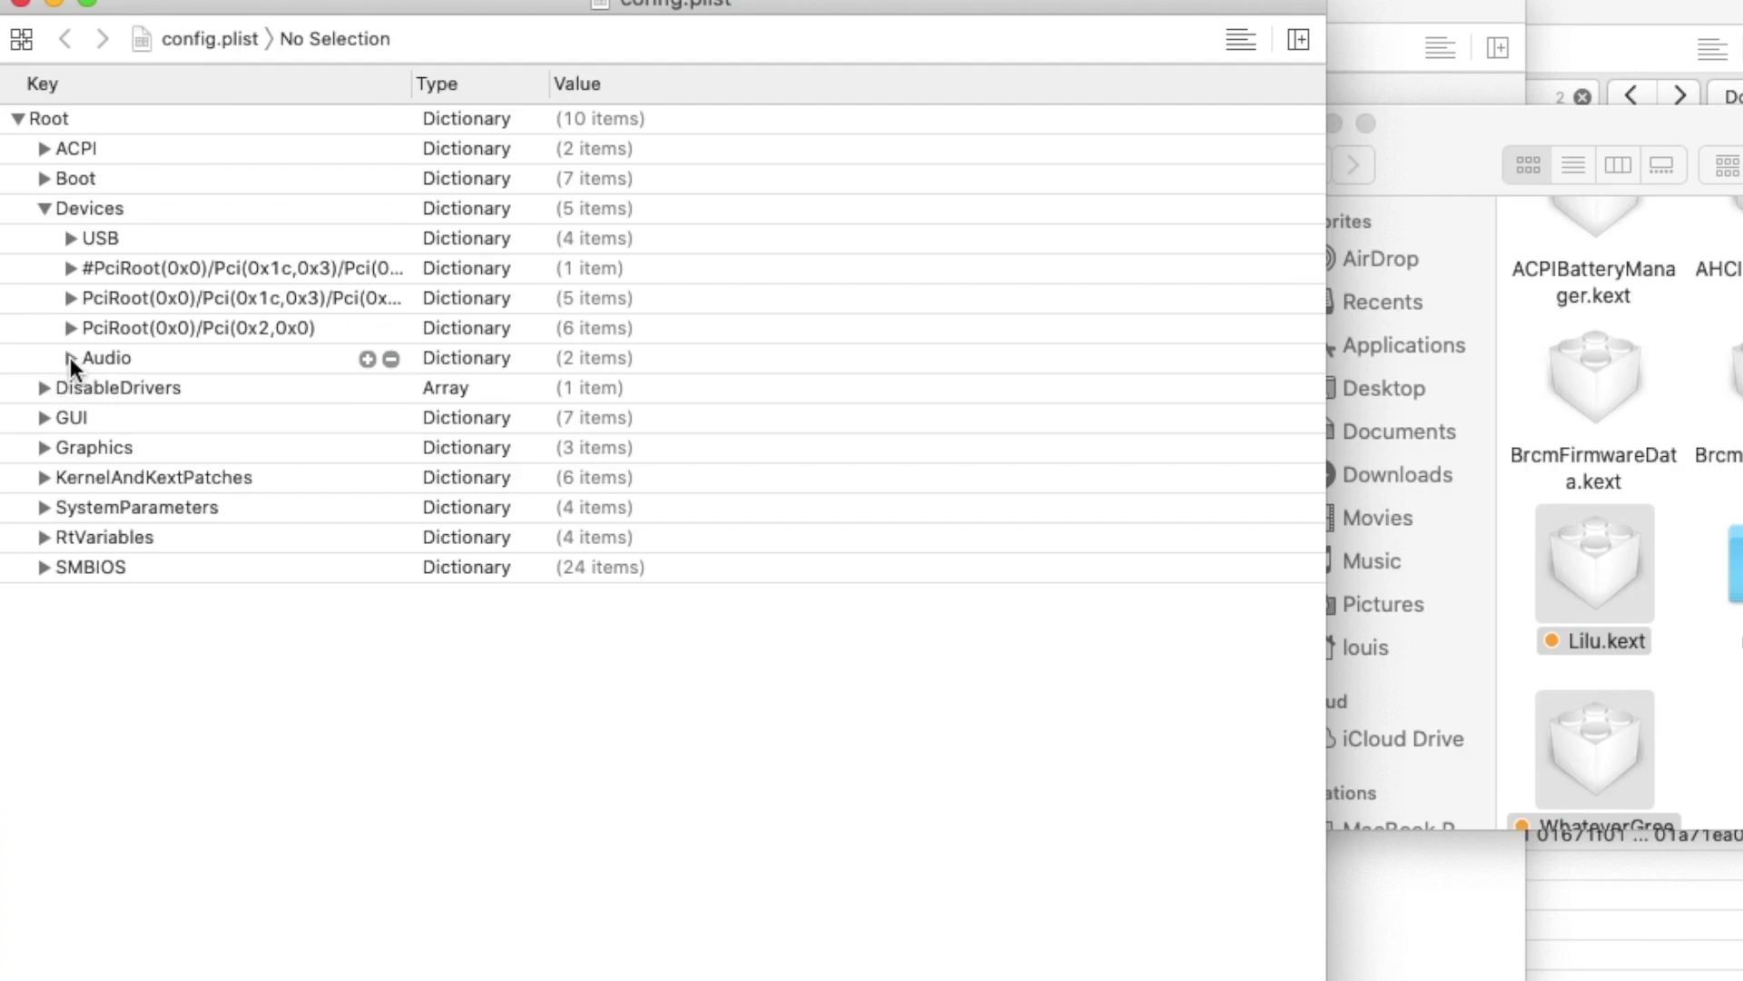
left_click(70, 358)
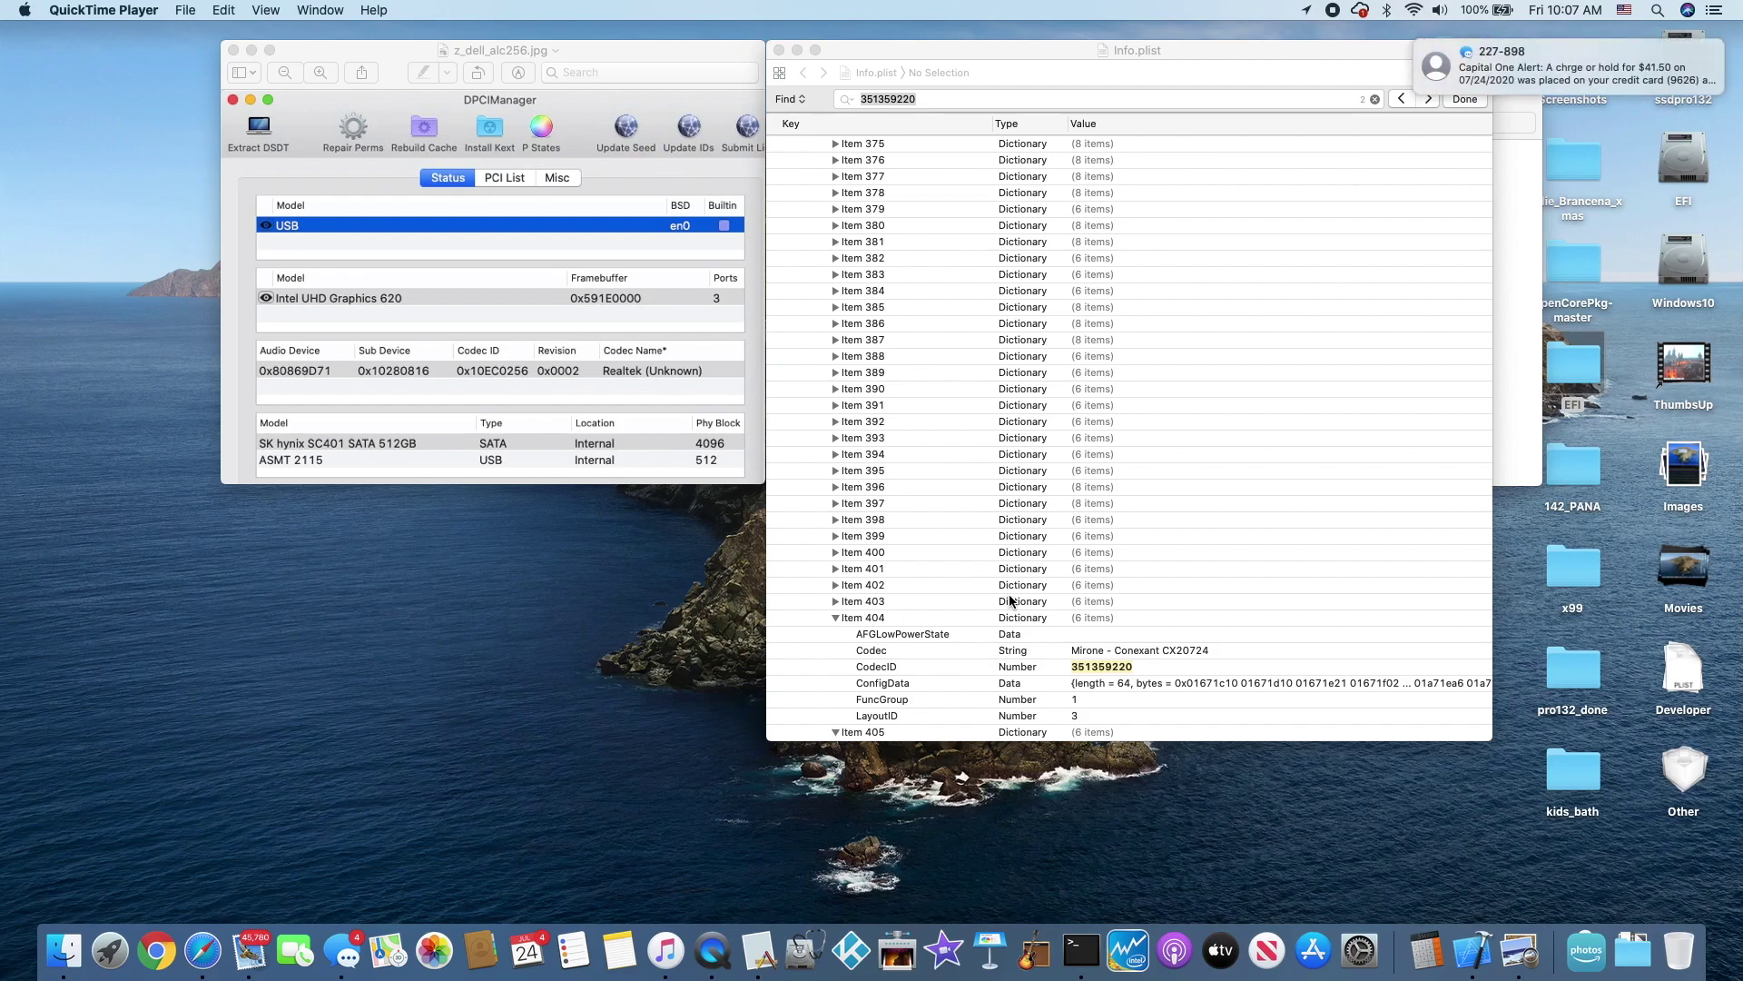
Step: Compare the codec ID 0x10EC0256 across the Info.plist and preview windows, then bring up Calculator
left_click(1314, 332)
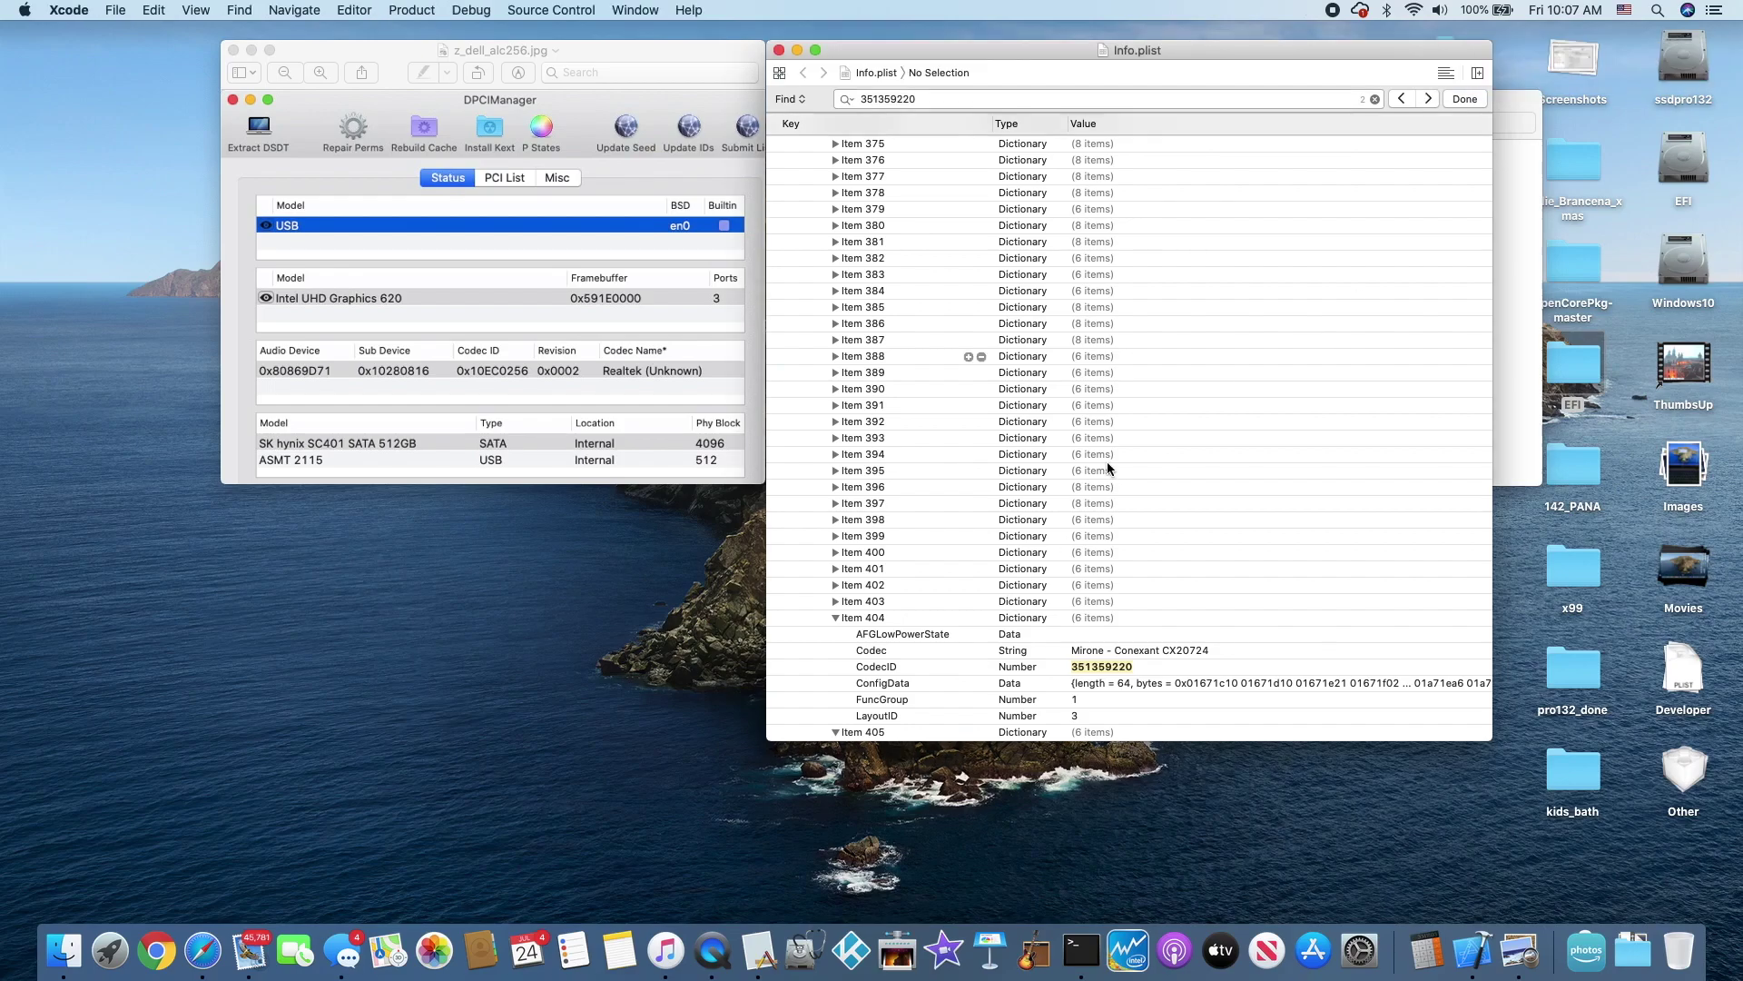
left_click(574, 55)
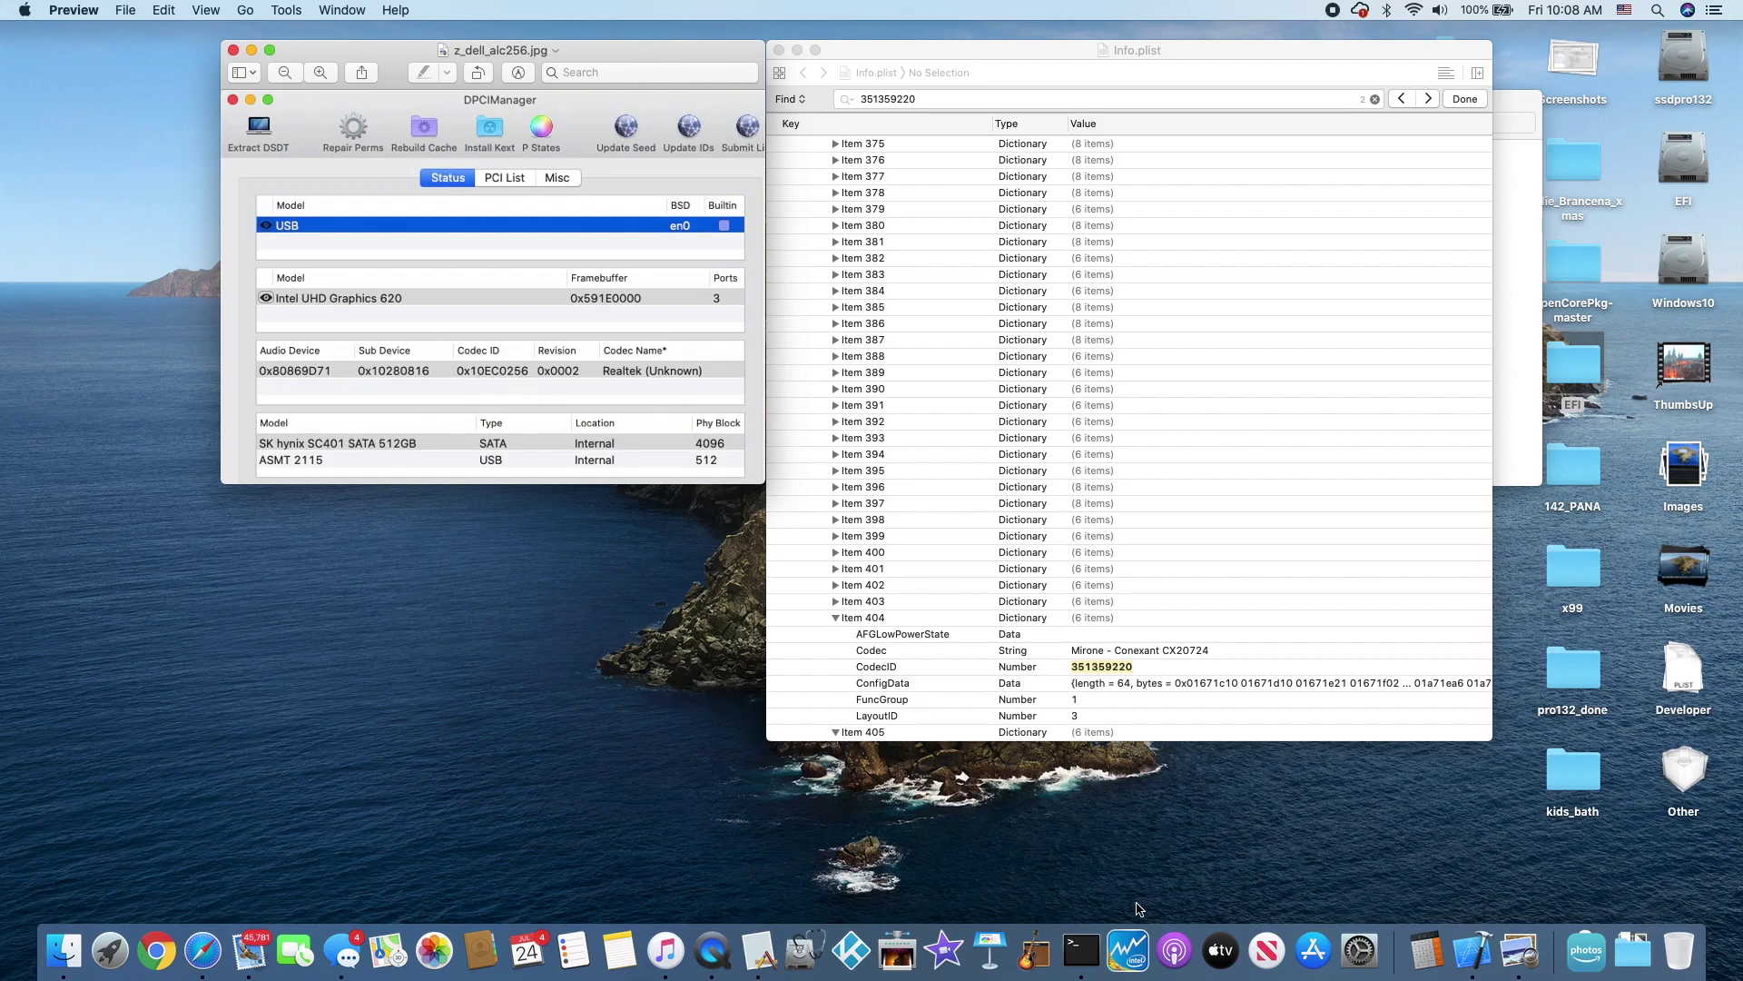
left_click(1426, 954)
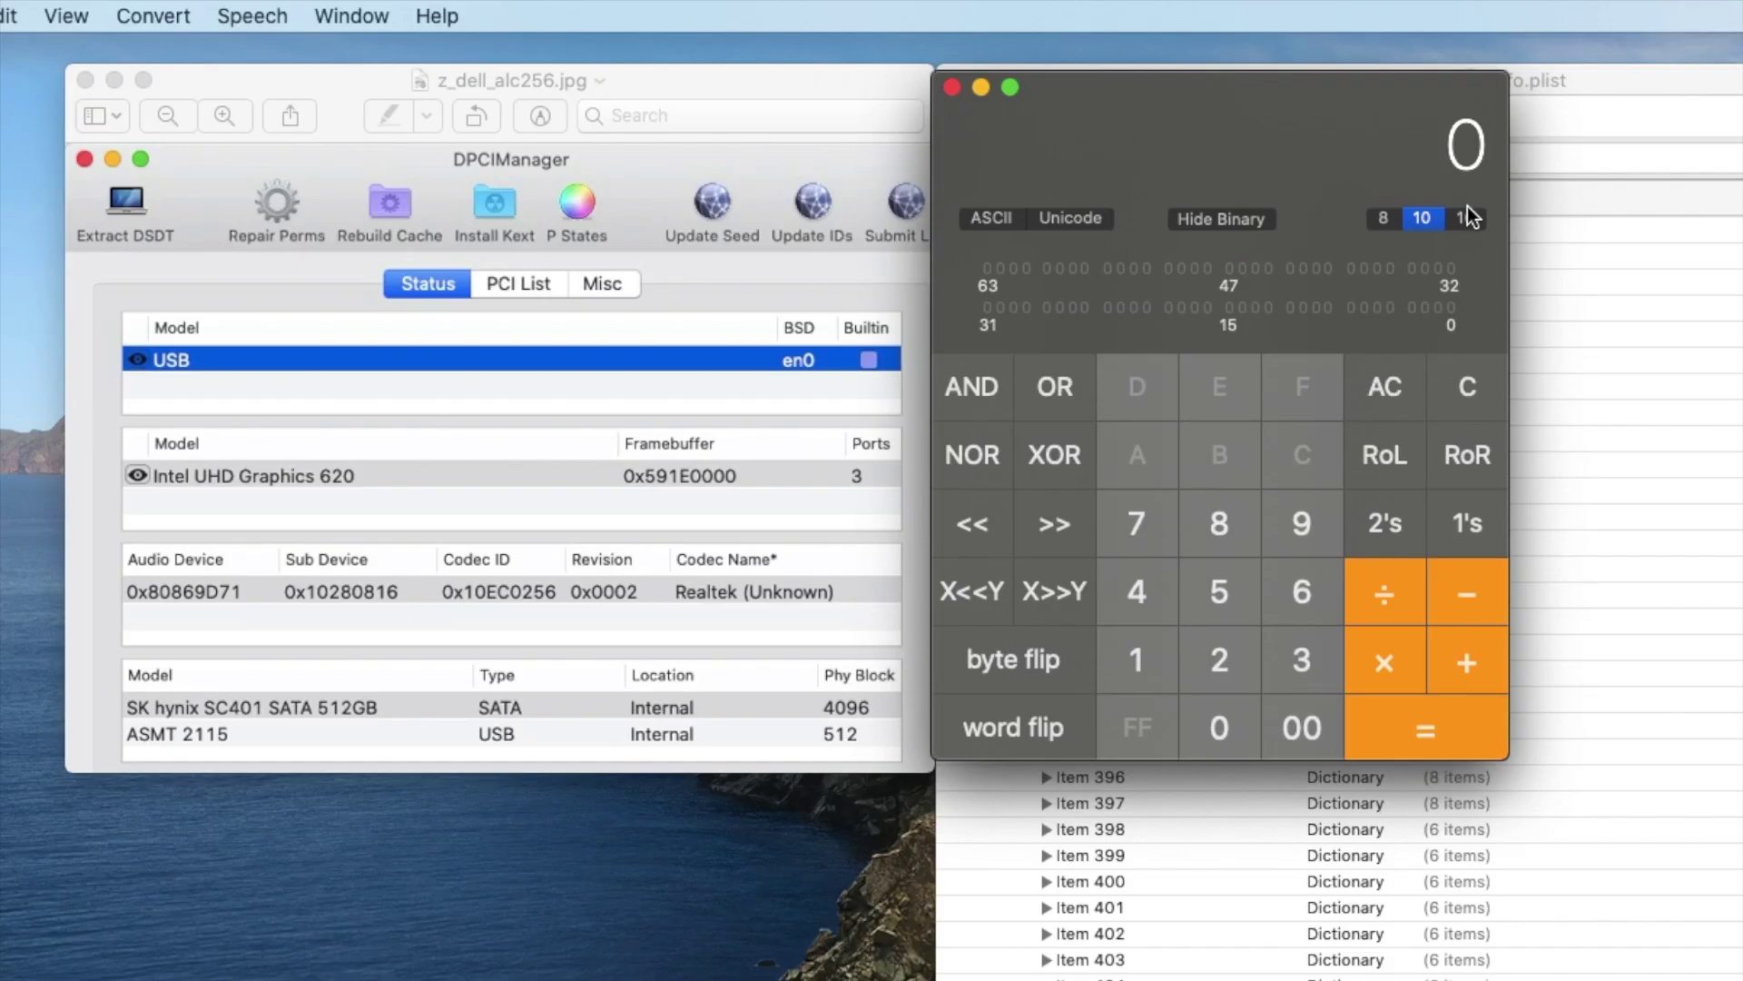
Step: Enter hex 10EC0256 in Calculator, fixing a doubled 5, and convert it to decimal 283902550
left_click(1098, 137)
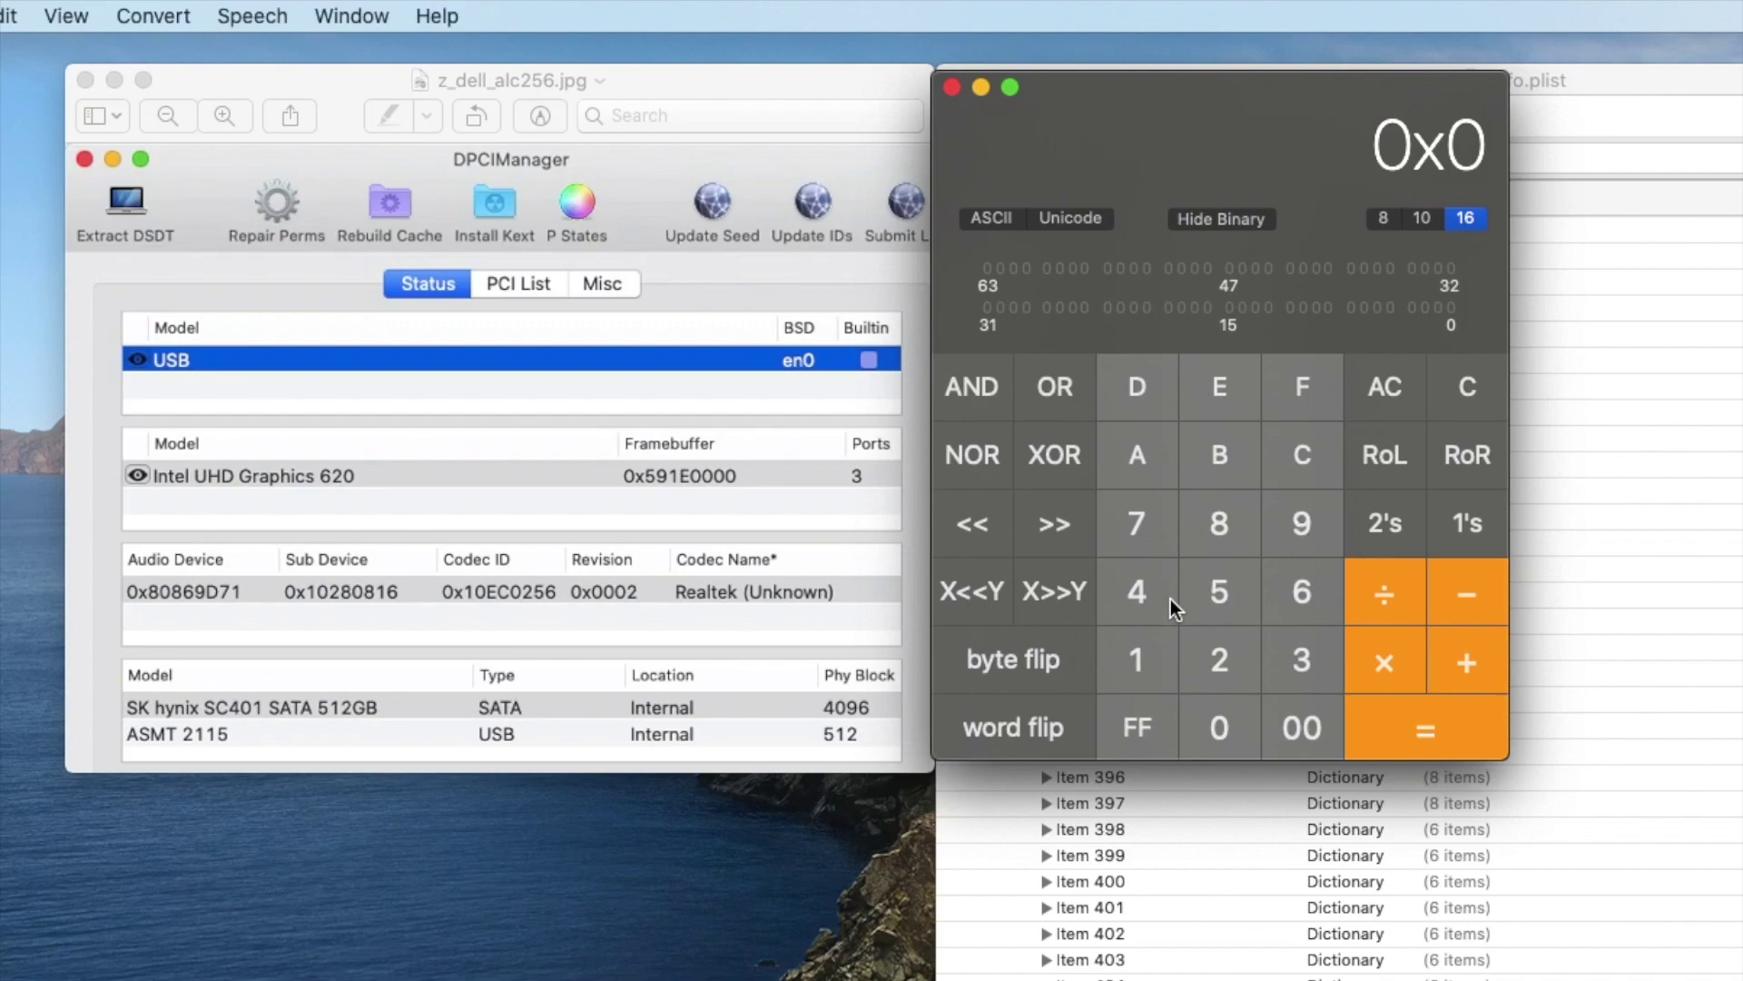
left_click(1136, 663)
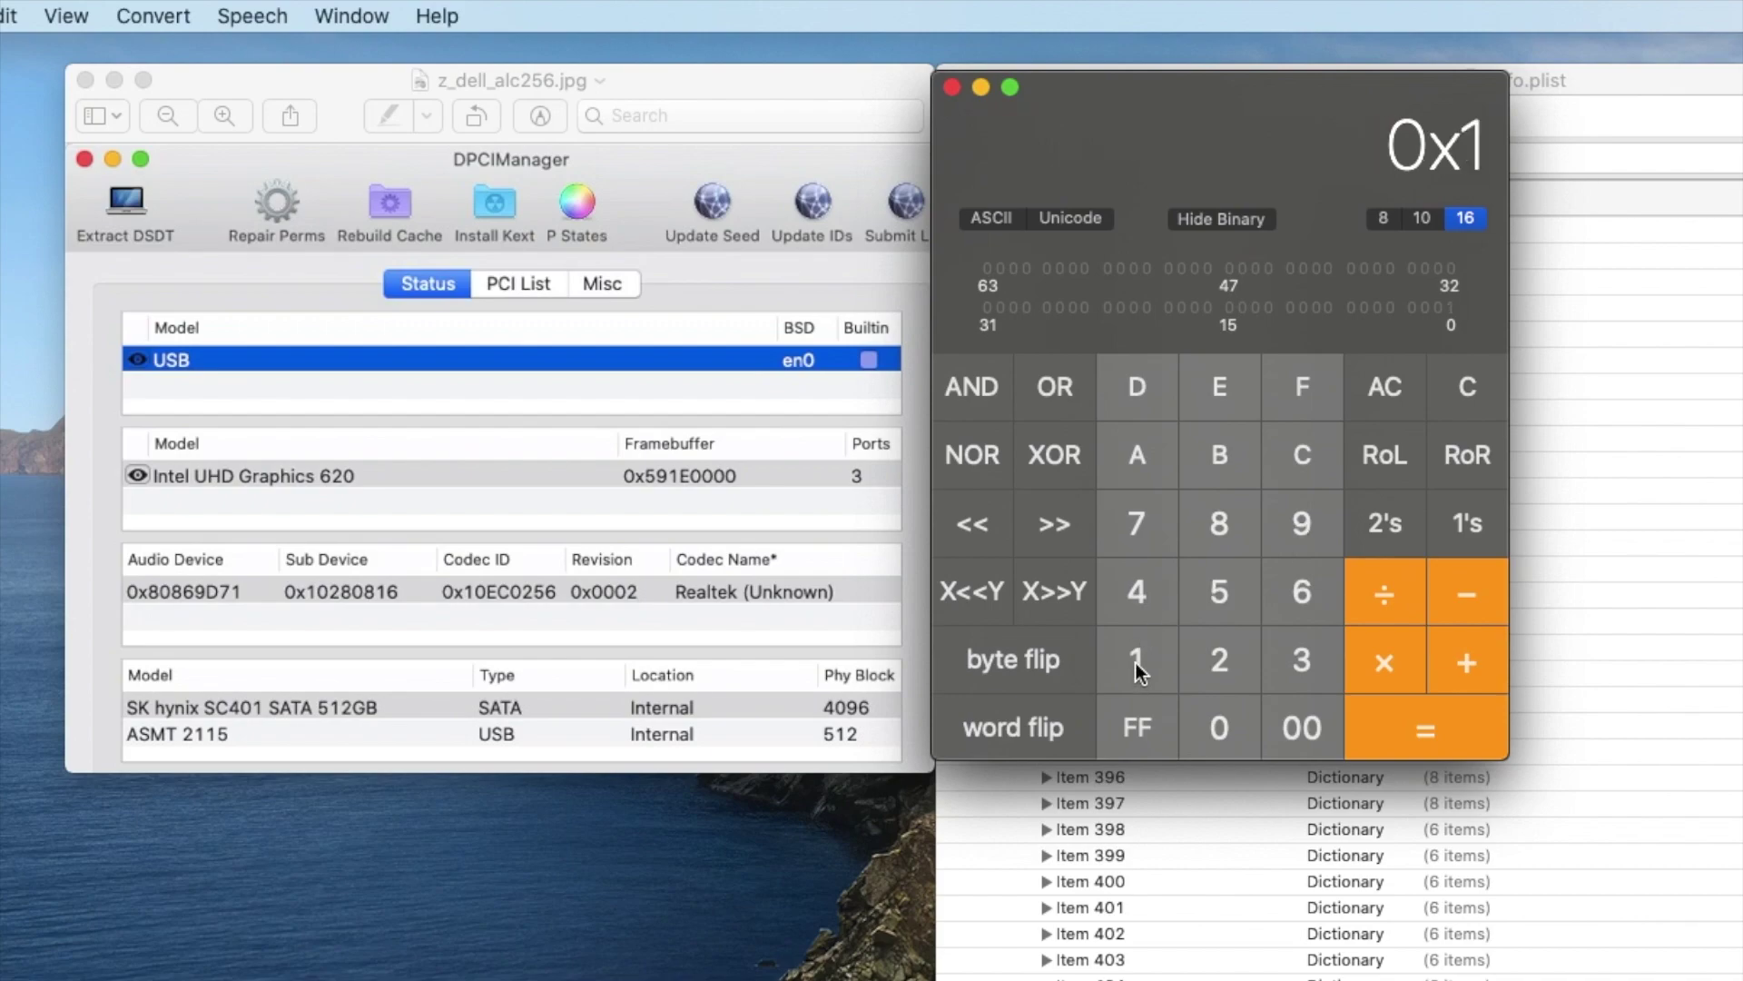
left_click(1207, 749)
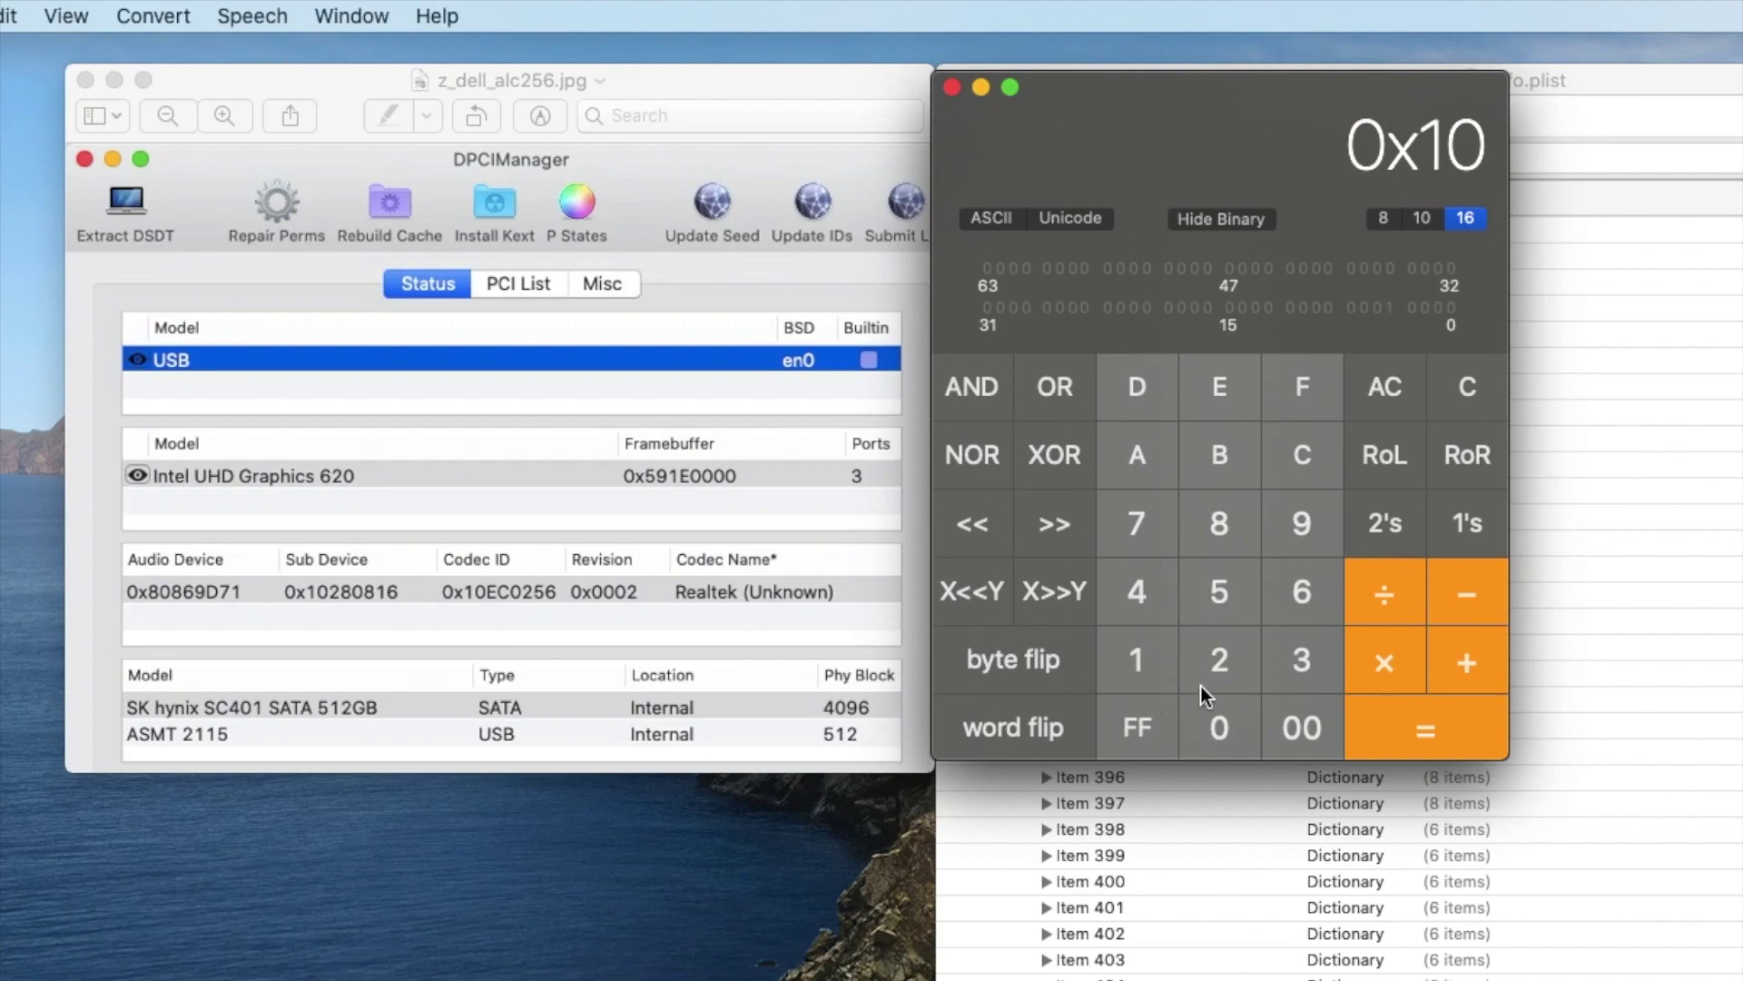
left_click(1213, 398)
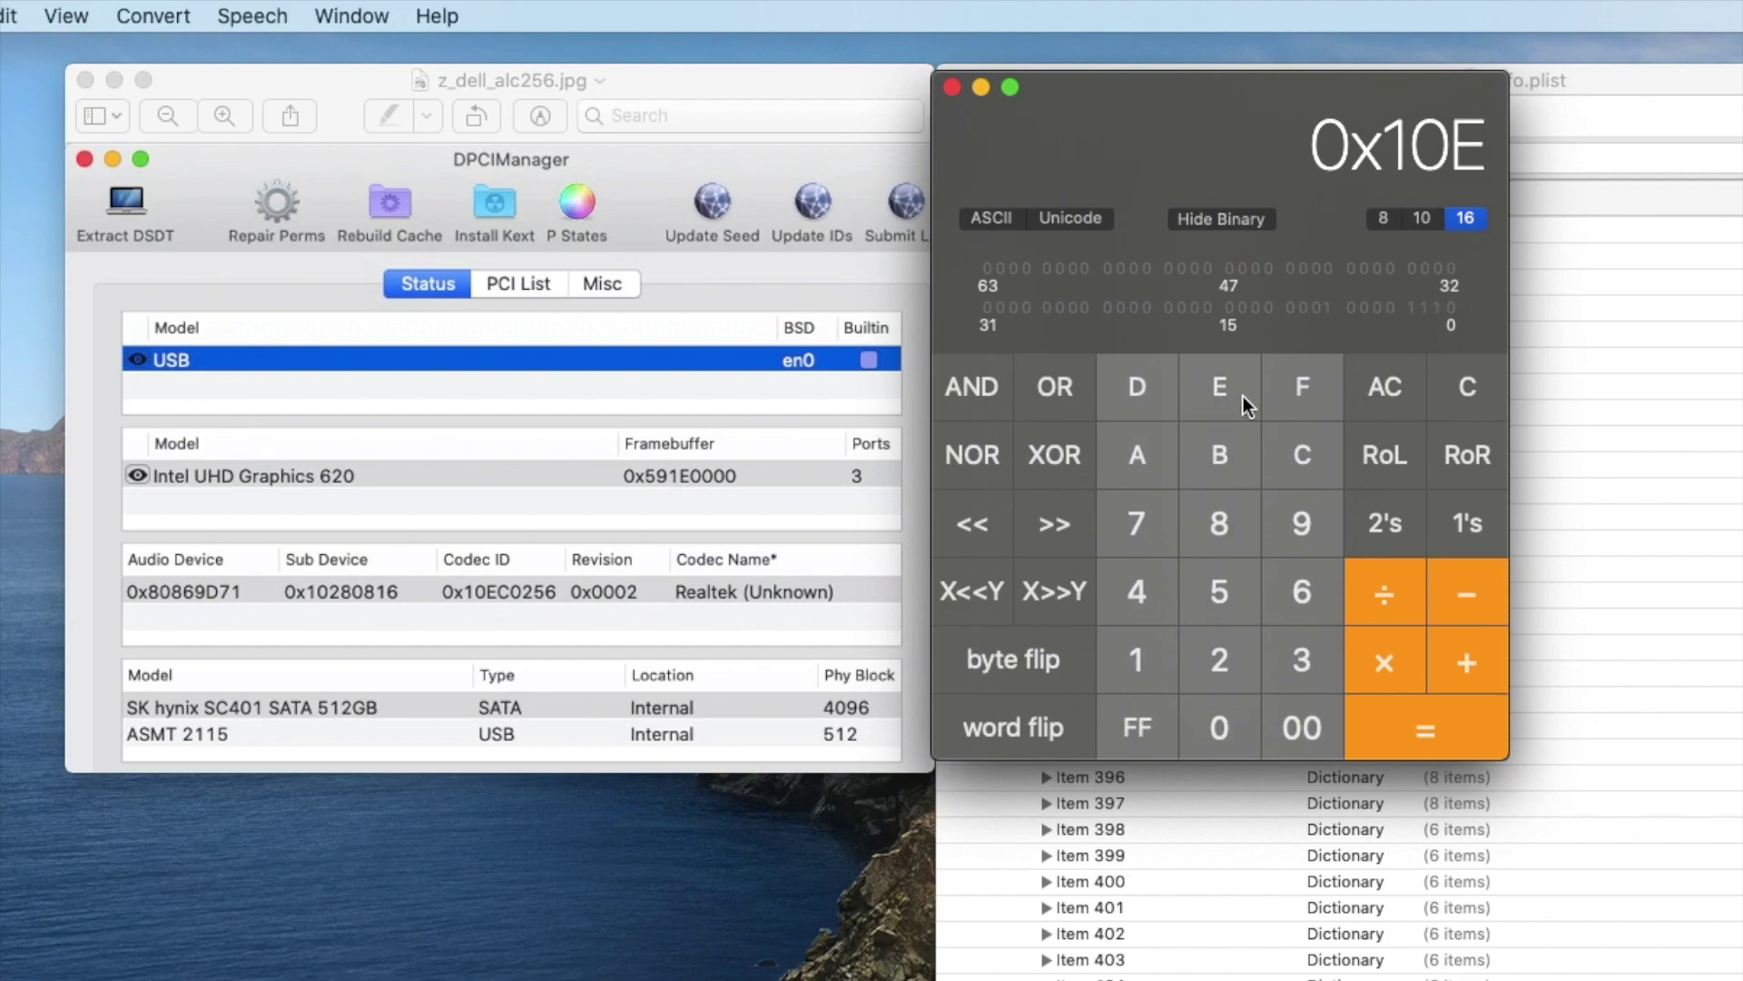
left_click(1287, 447)
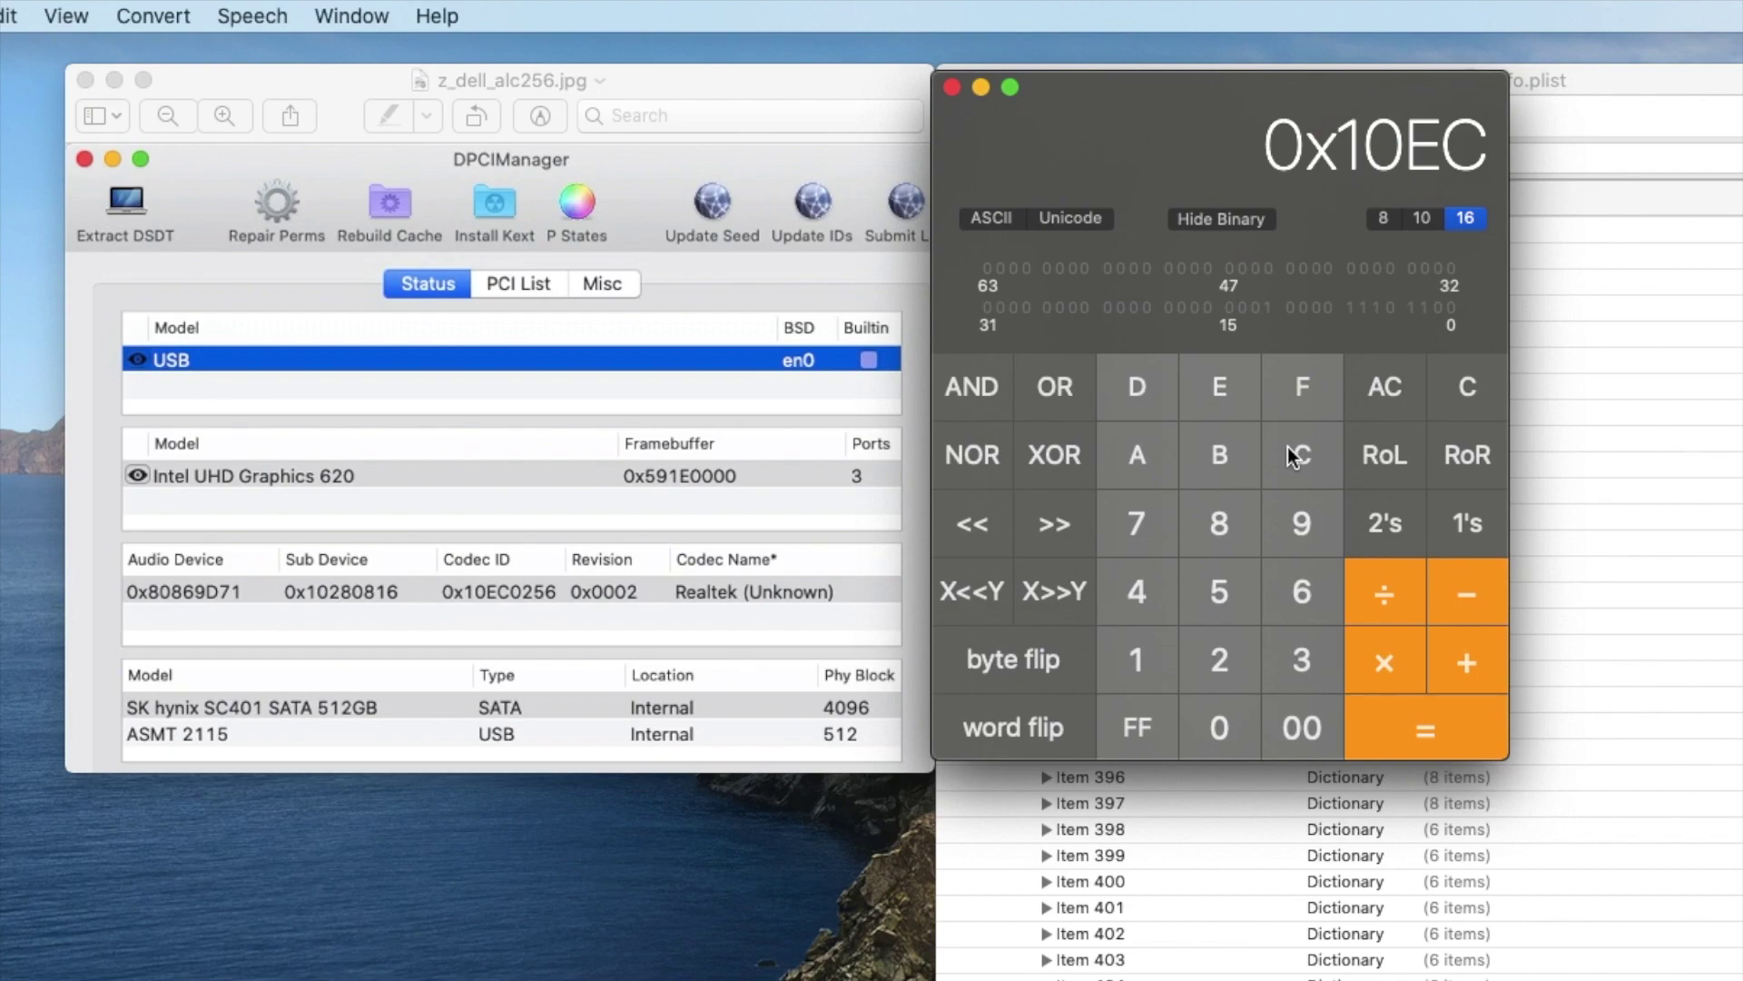
left_click(1206, 739)
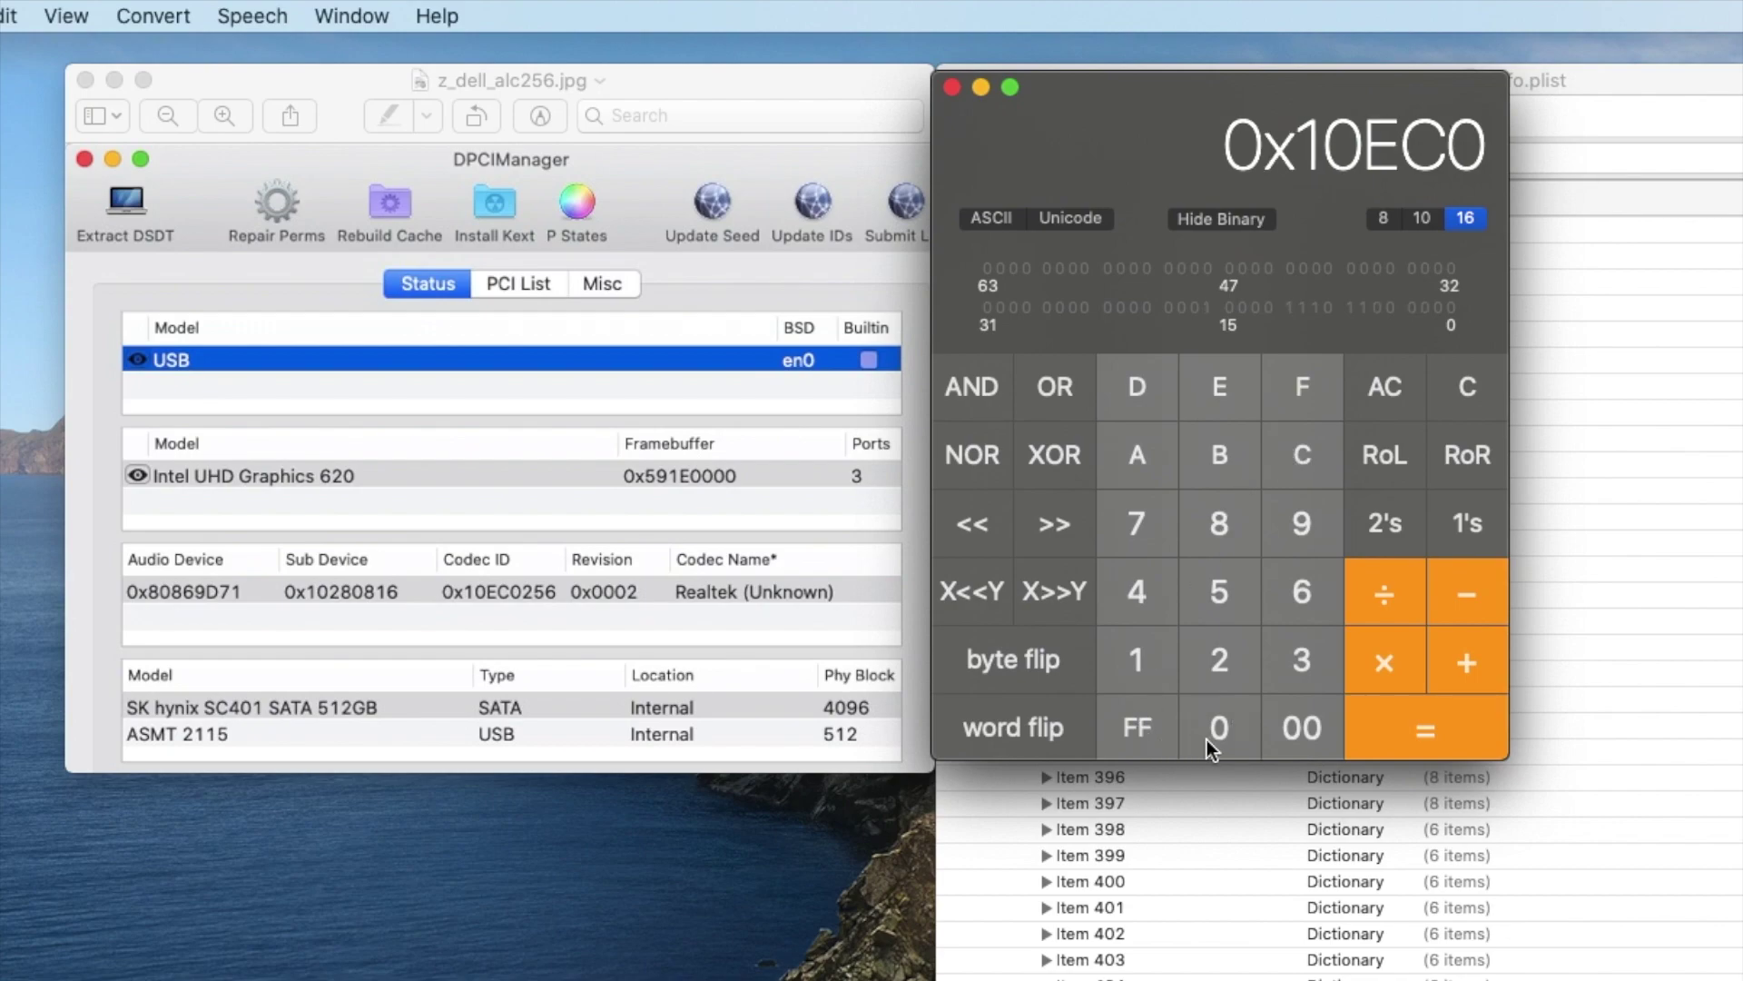
left_click(1206, 641)
double_click(1216, 608)
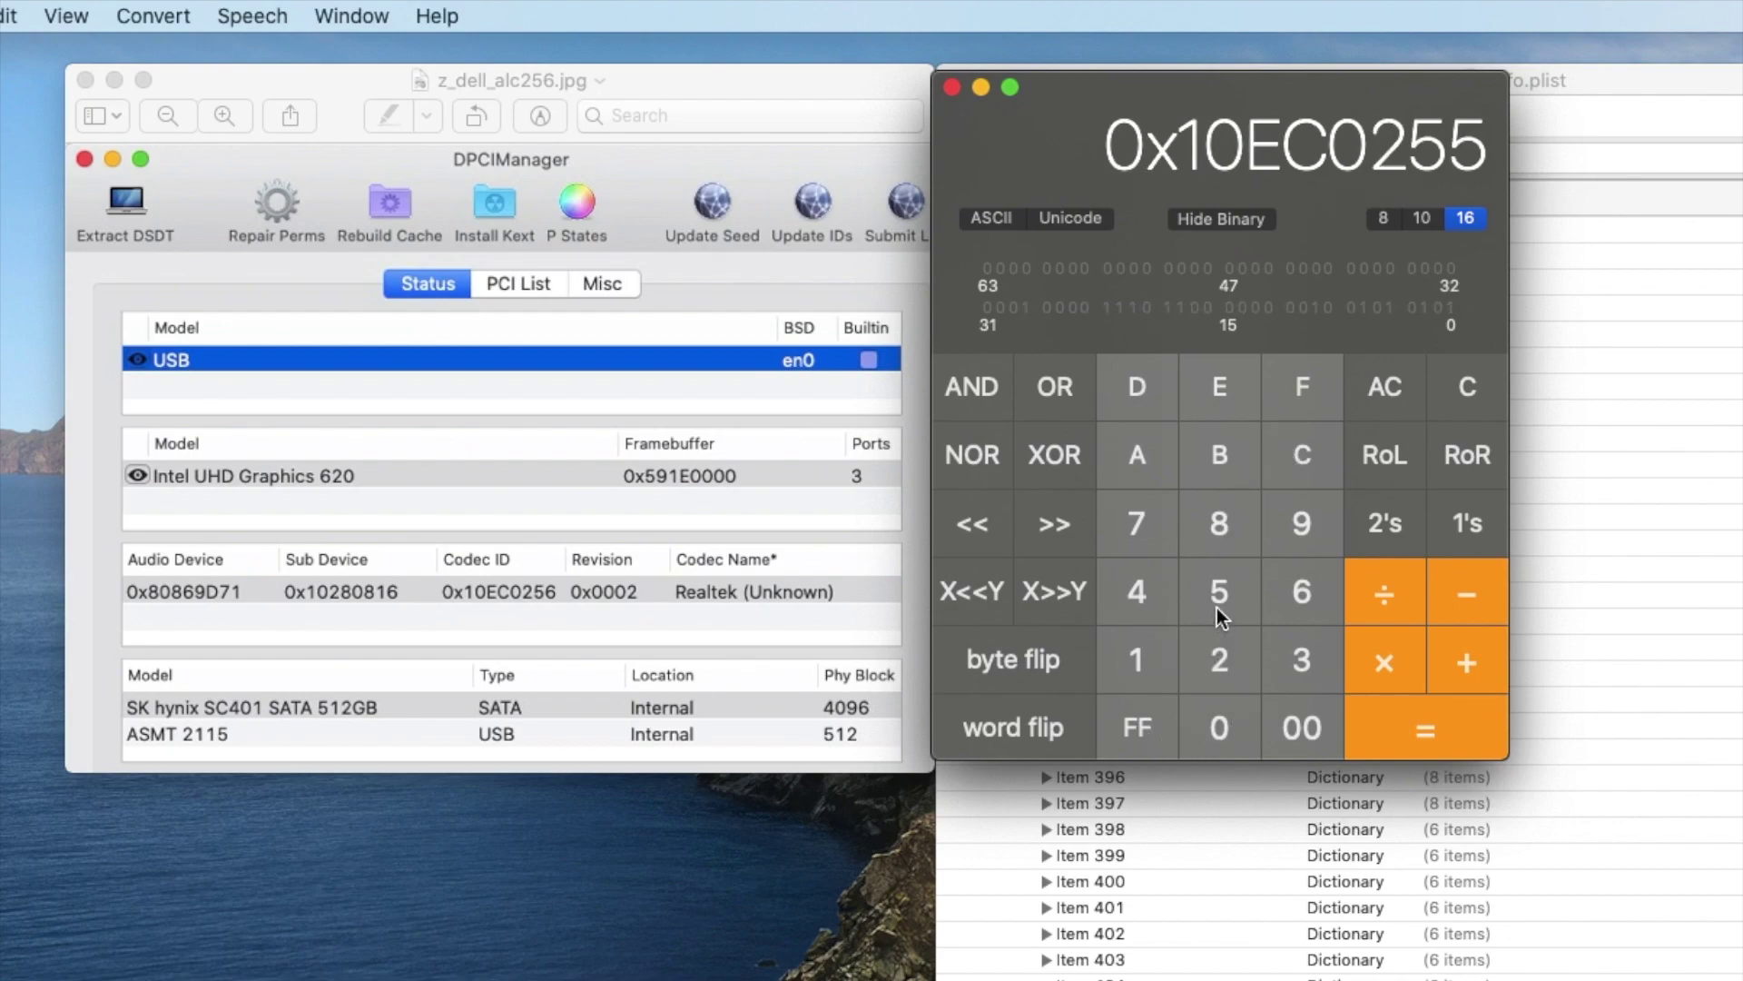
key("BackSpace")
key("BackSpace")
left_click(1222, 597)
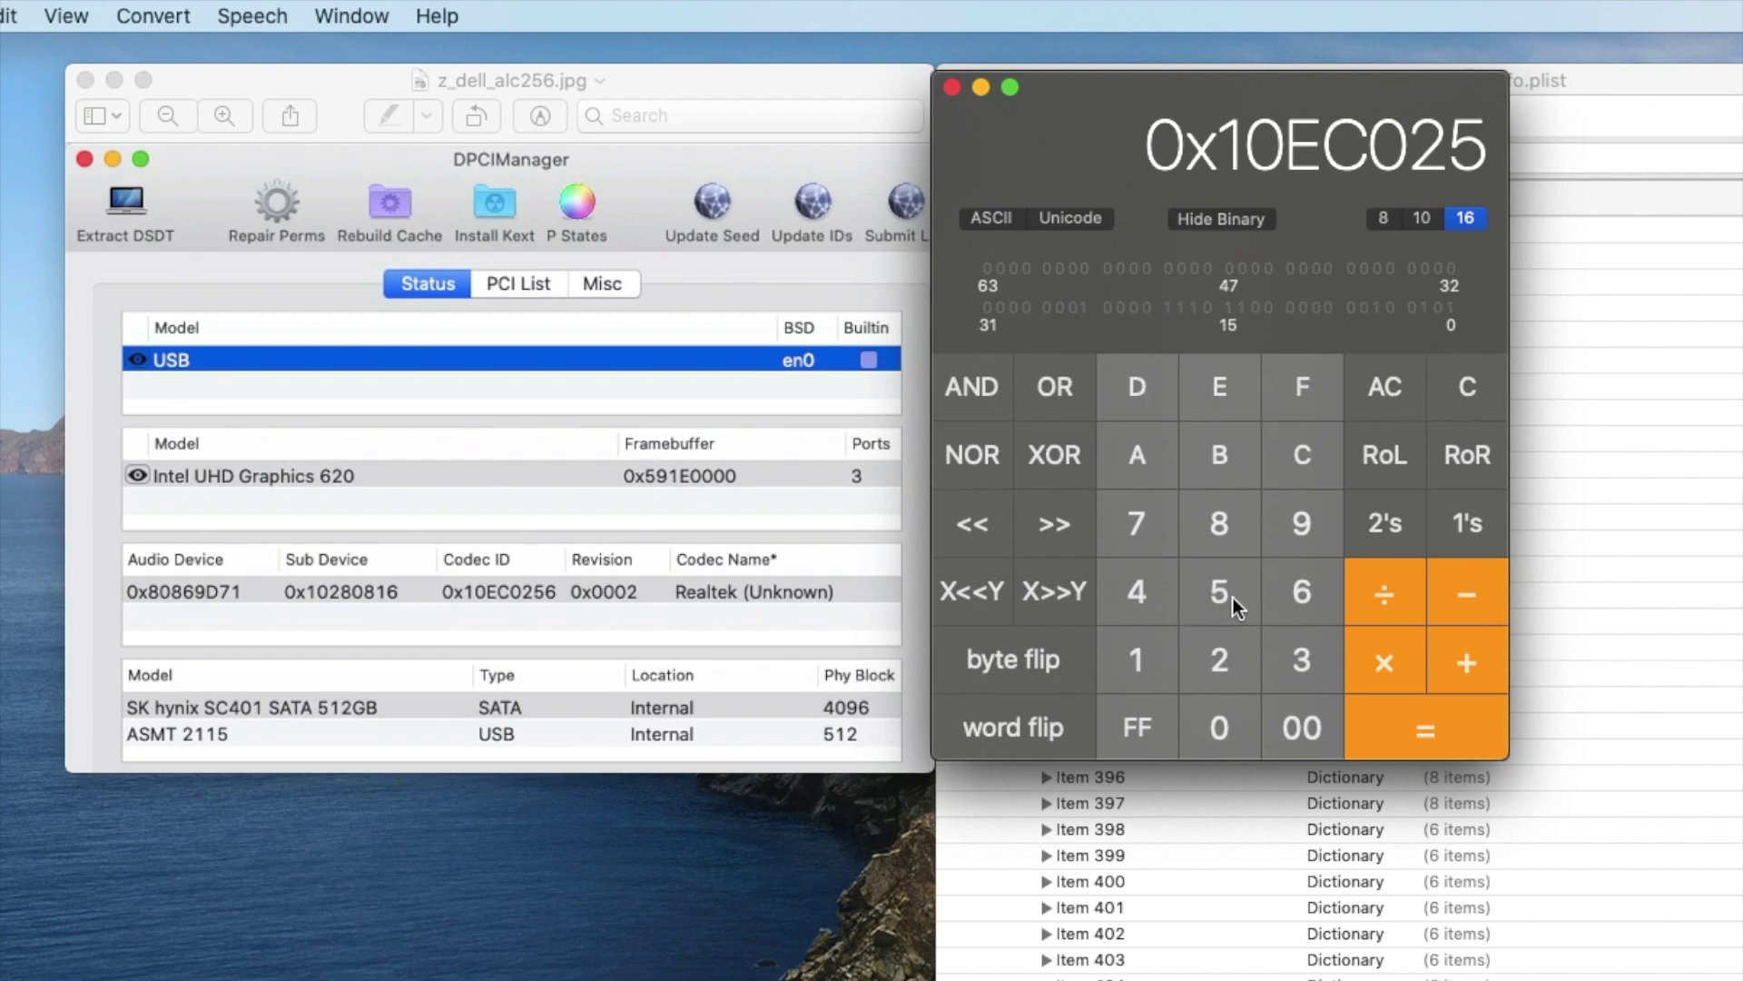
left_click(1303, 611)
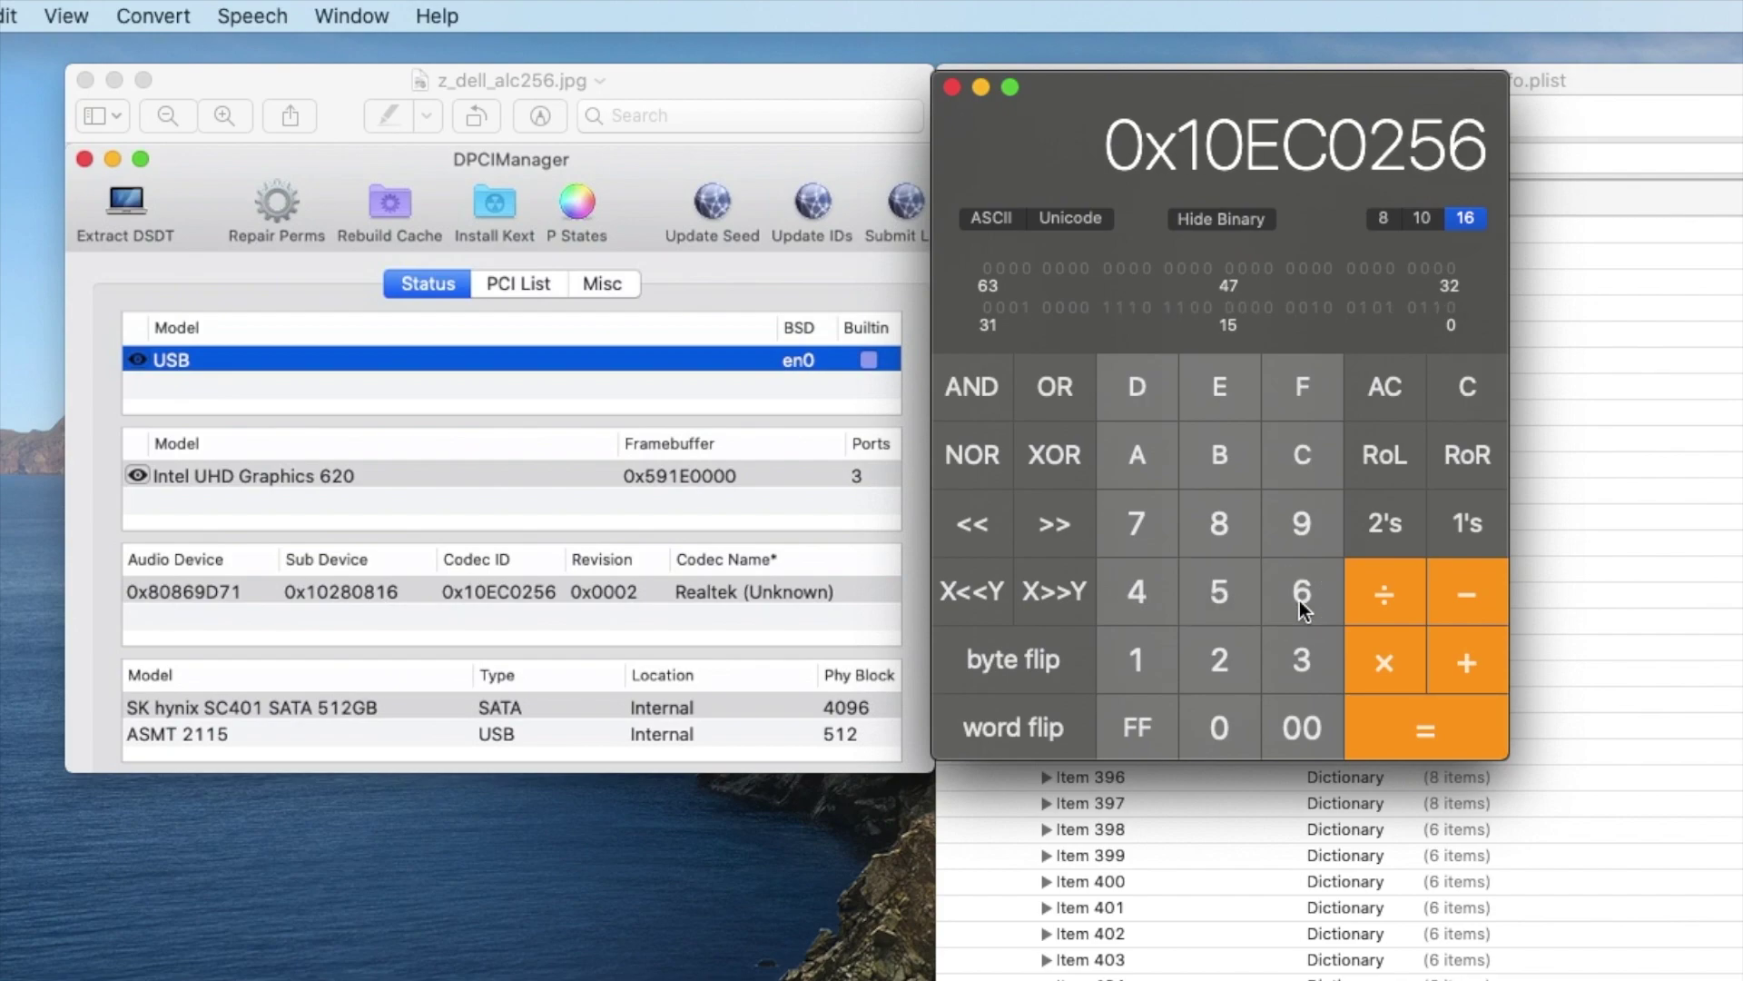
left_click(1421, 218)
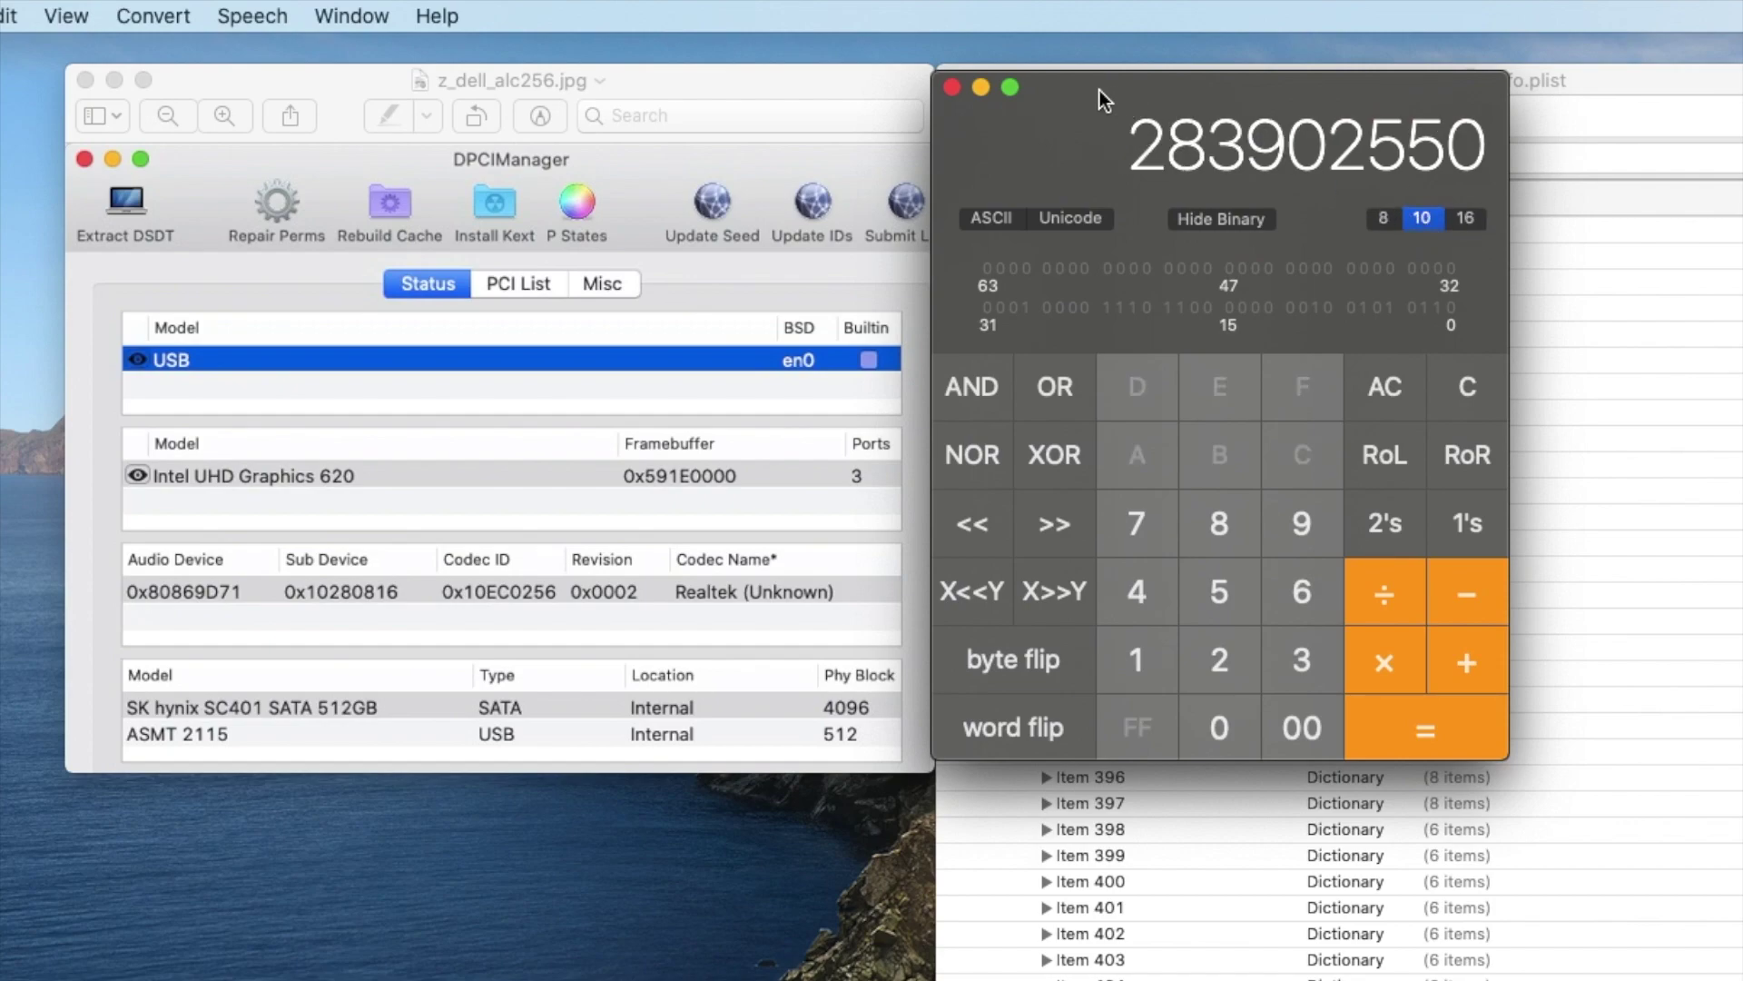
Step: Replace the Info.plist search term with the decimal codec ID 283902550
left_click_drag(1089, 89, 524, 80)
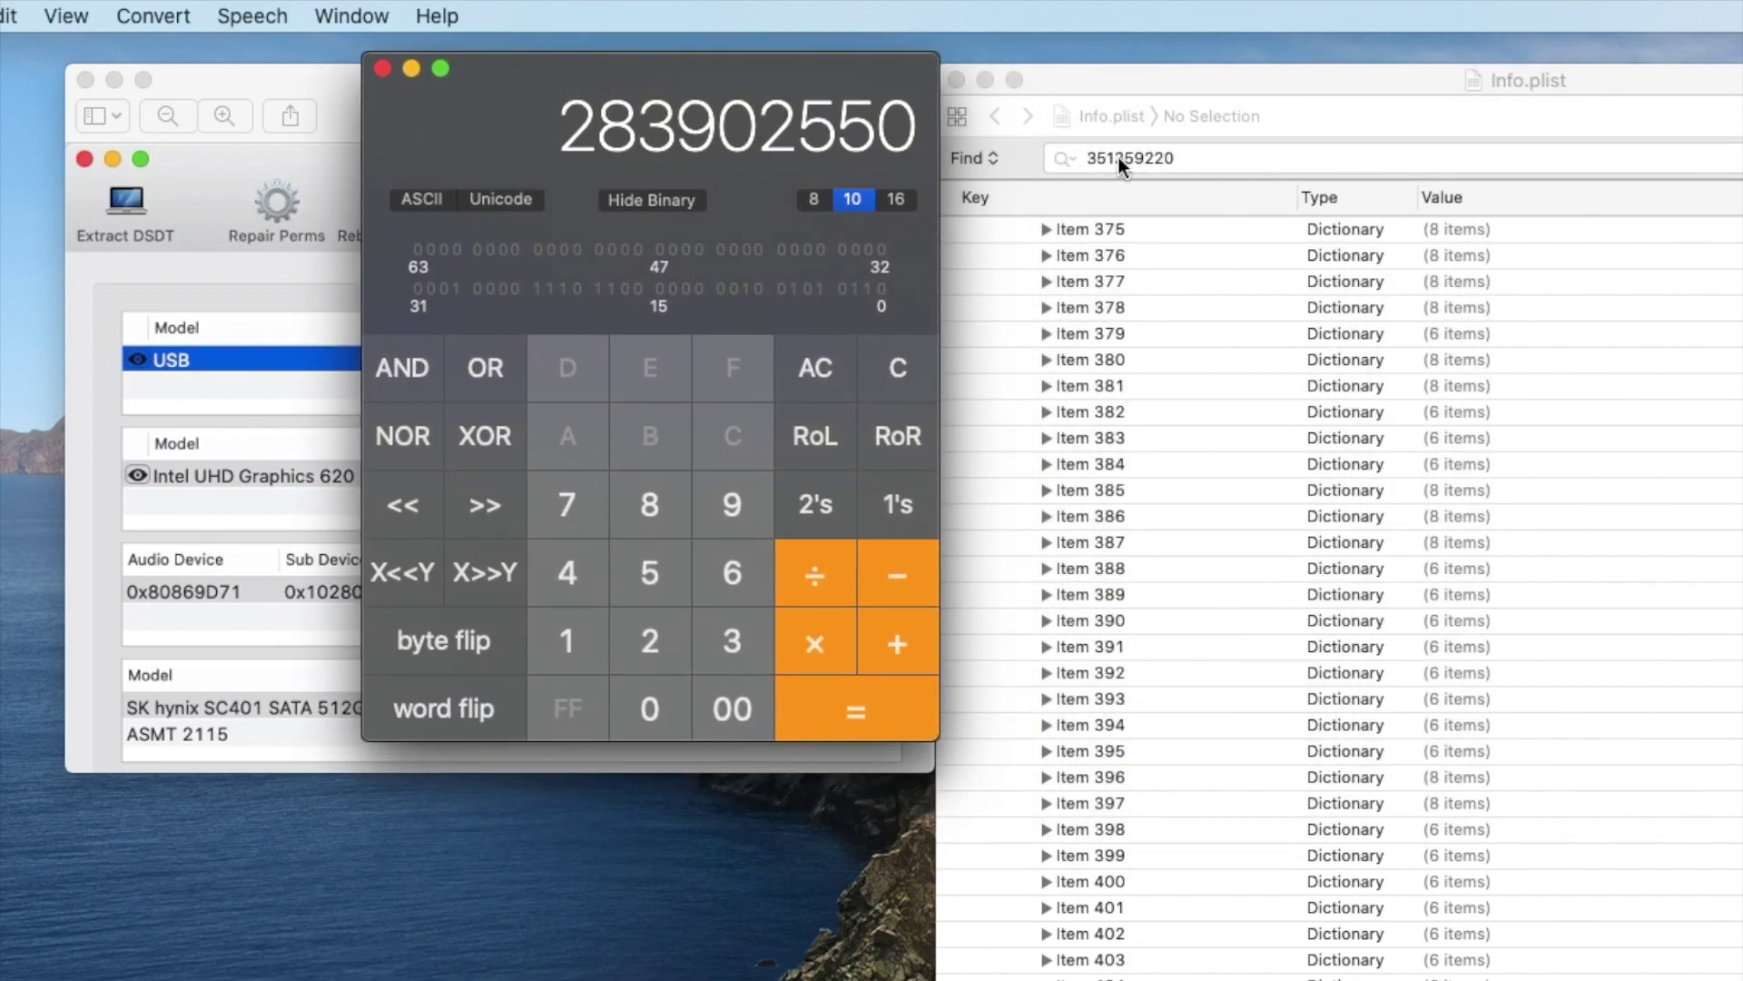
left_click(1227, 156)
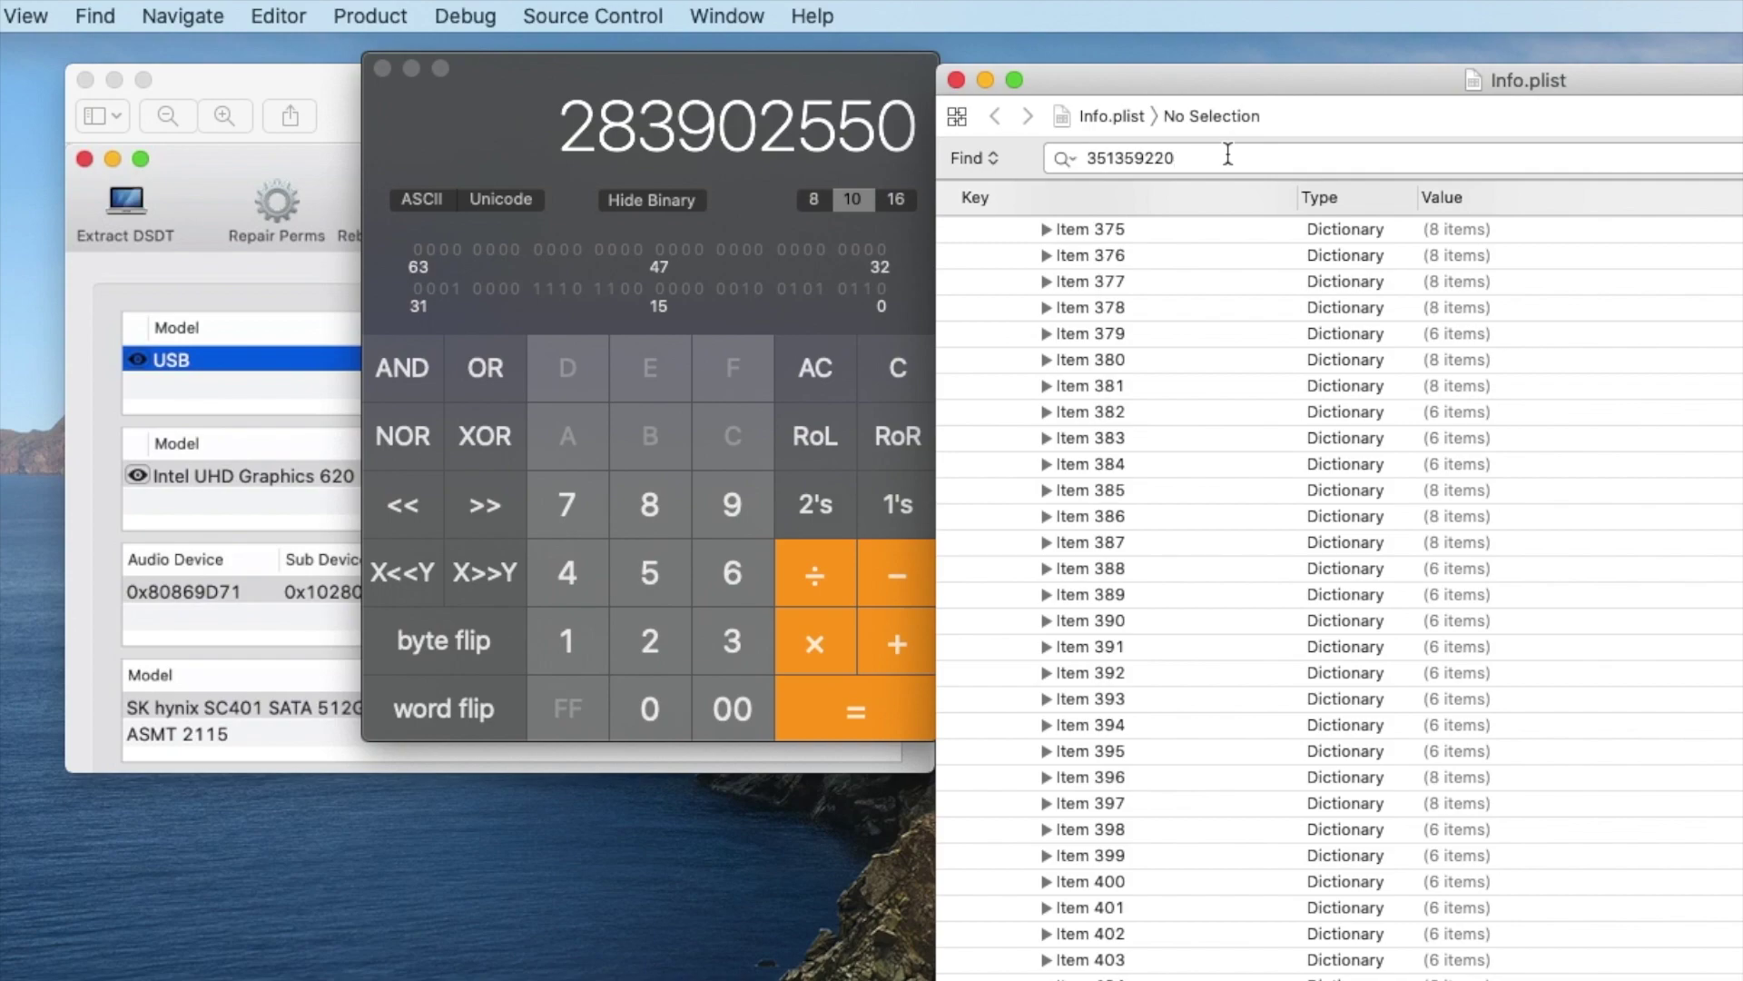
key("BackSpace")
key("BackSpace")
key("BackSpace")
key("BackSpace")
key("BackSpace")
key("BackSpace")
key("BackSpace")
key("BackSpace")
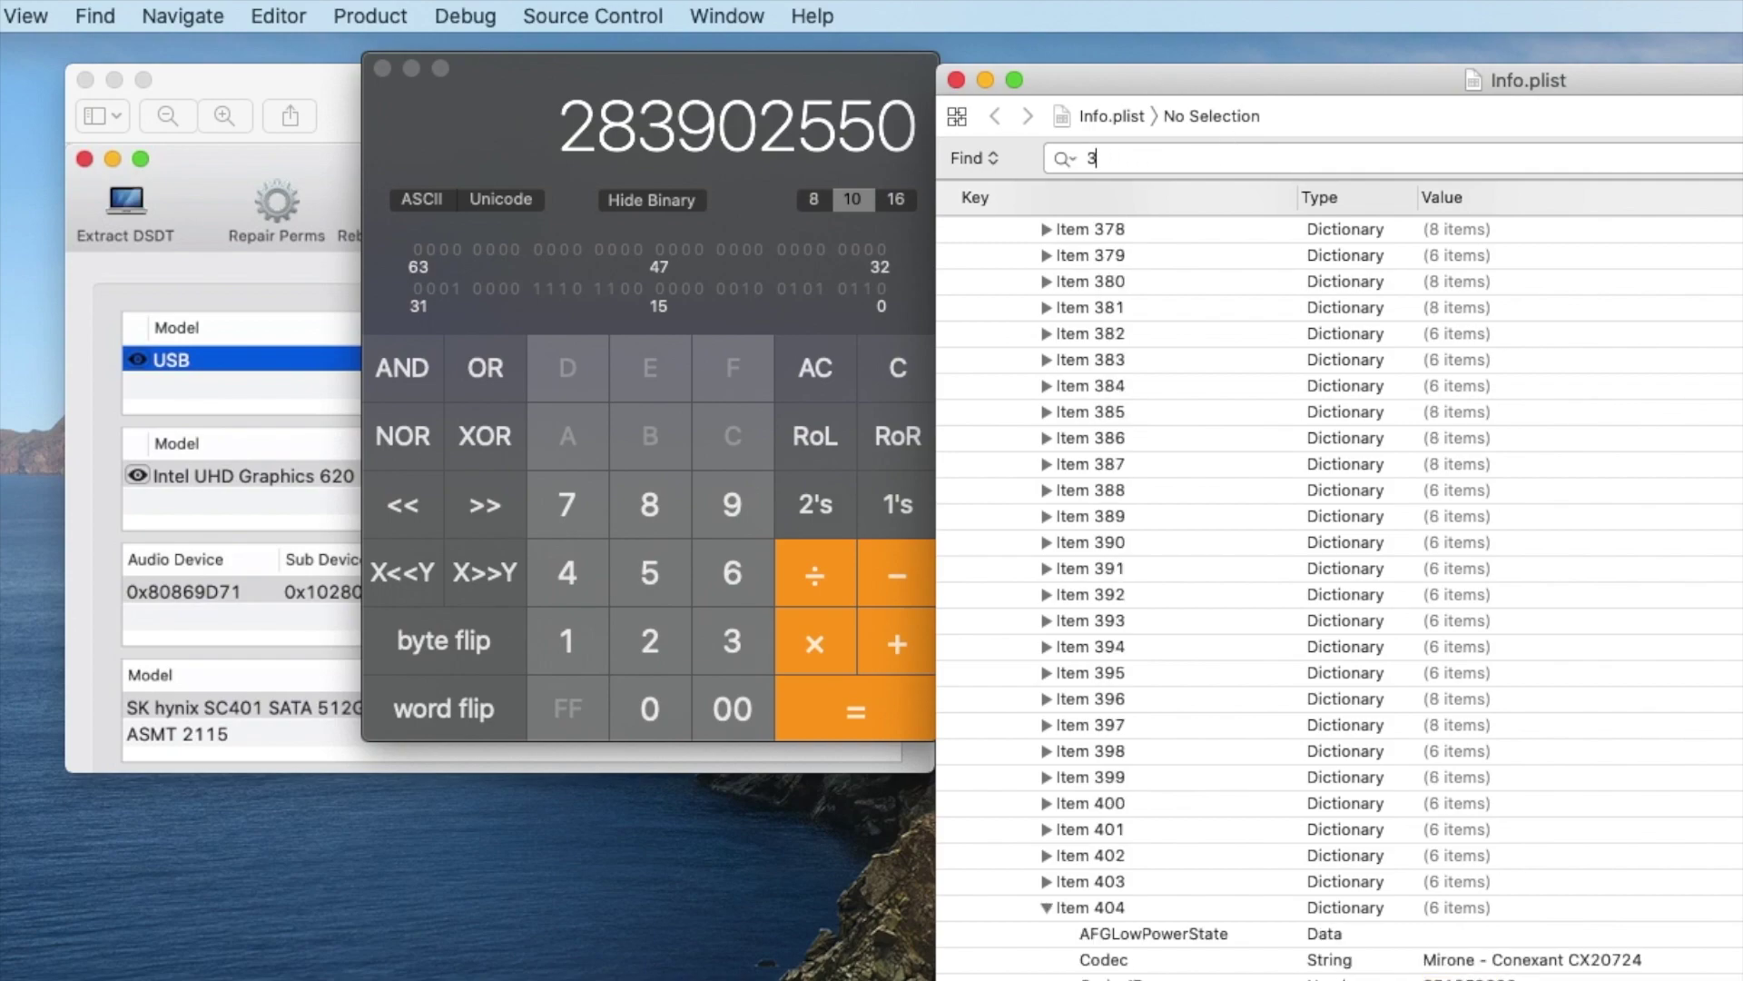
key("BackSpace")
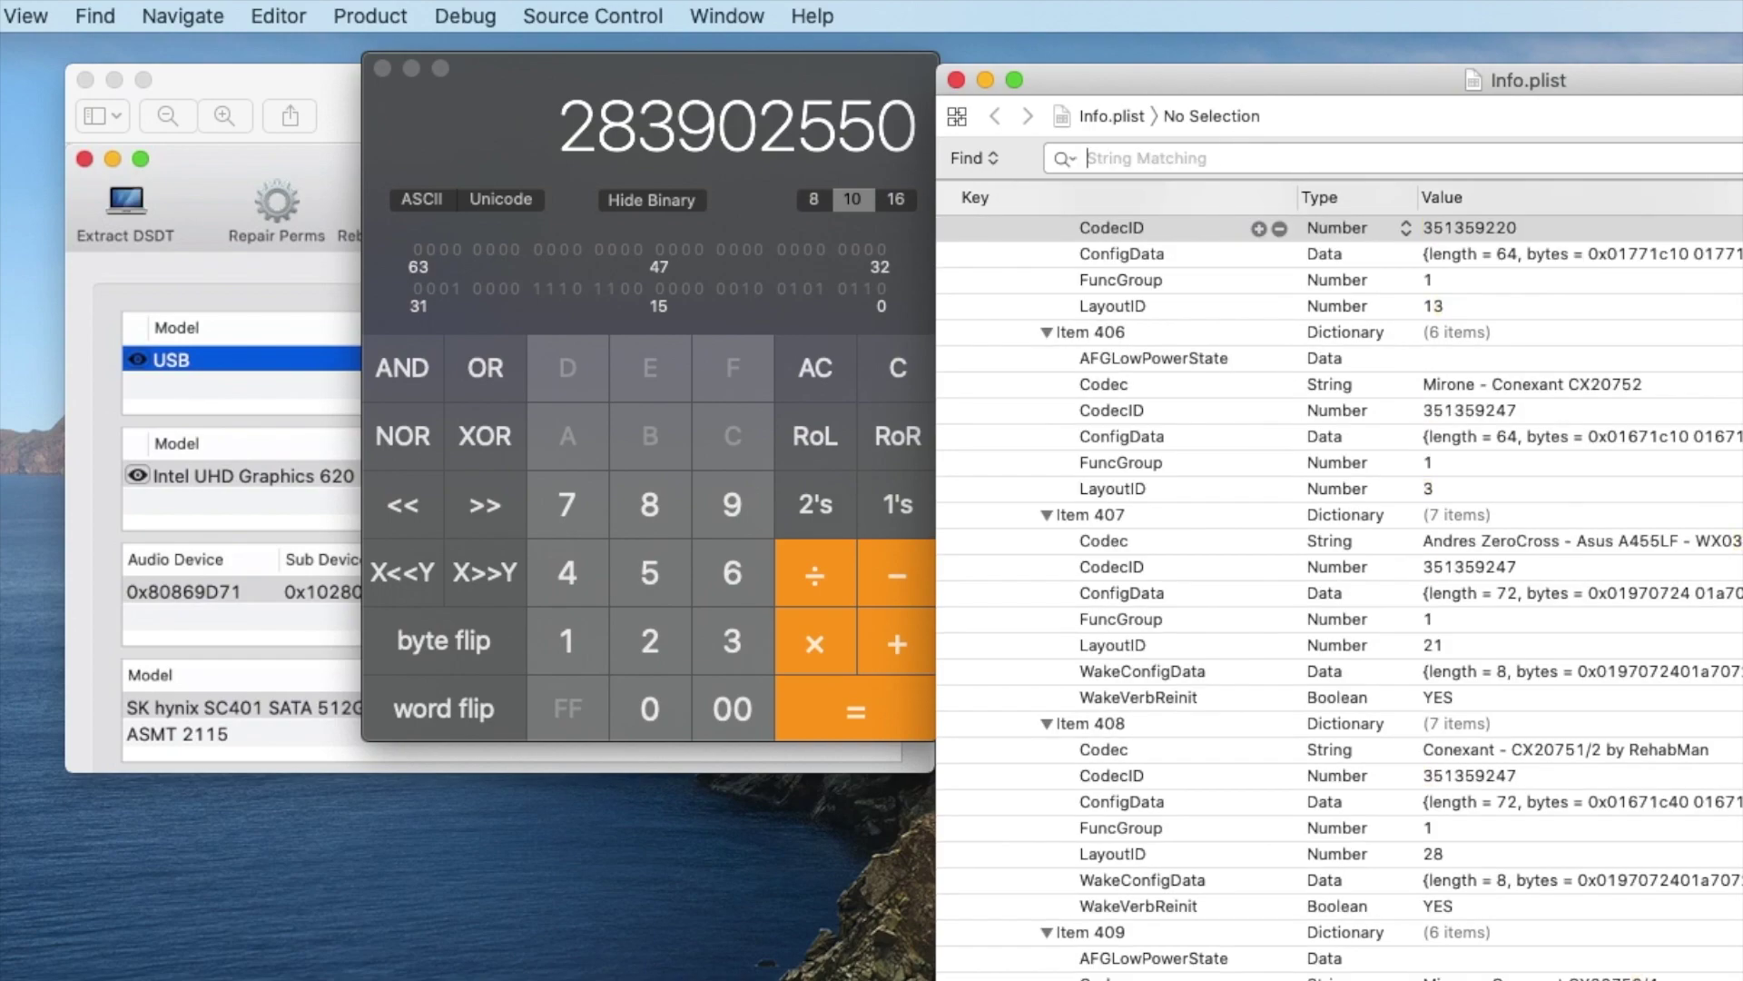
type("283")
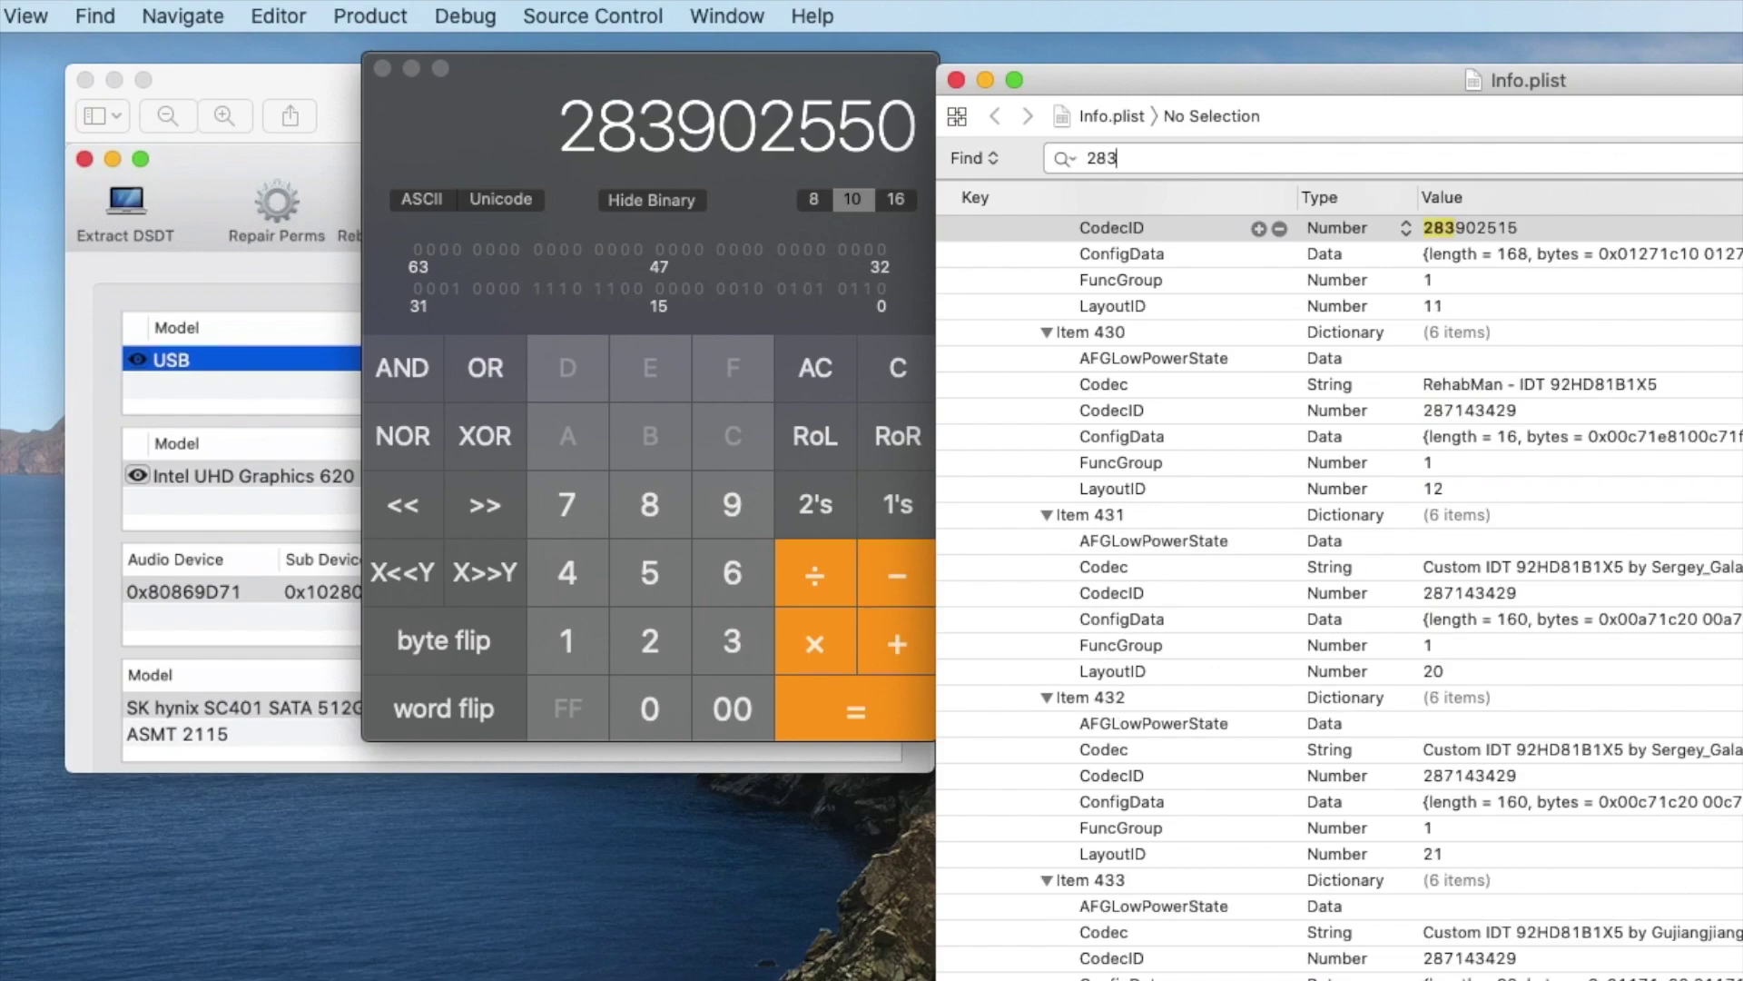
type("902550")
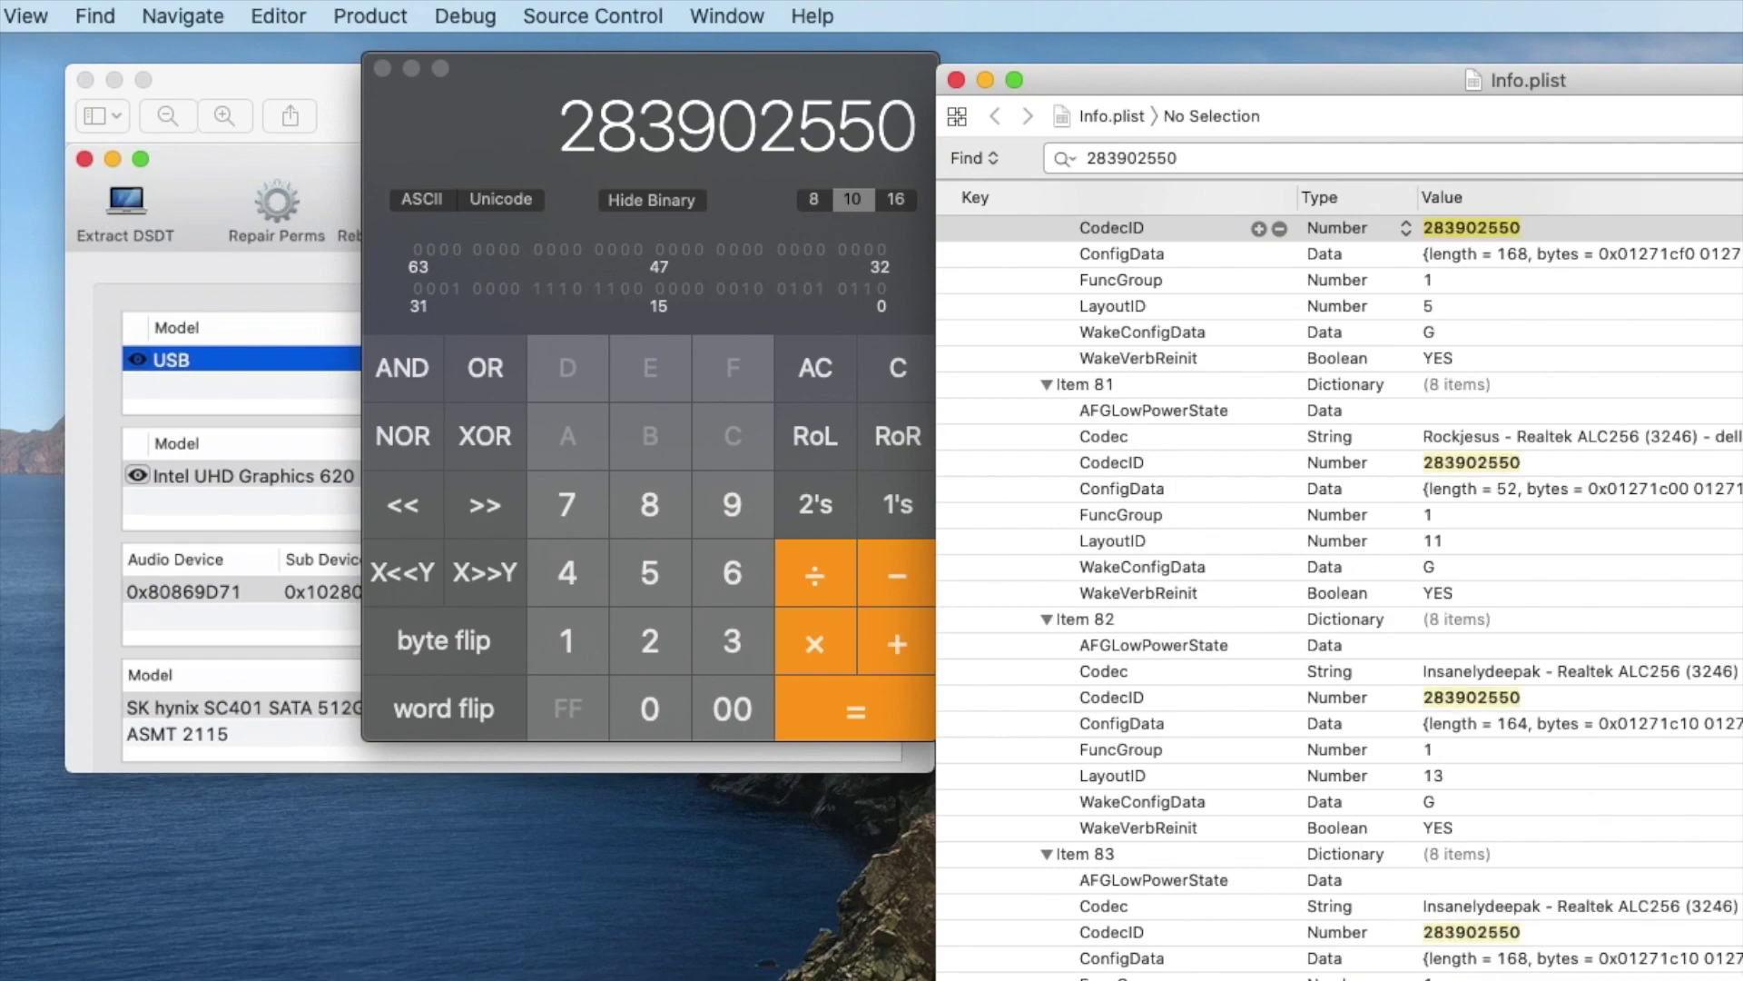
scroll(1697, 404, "up", 4)
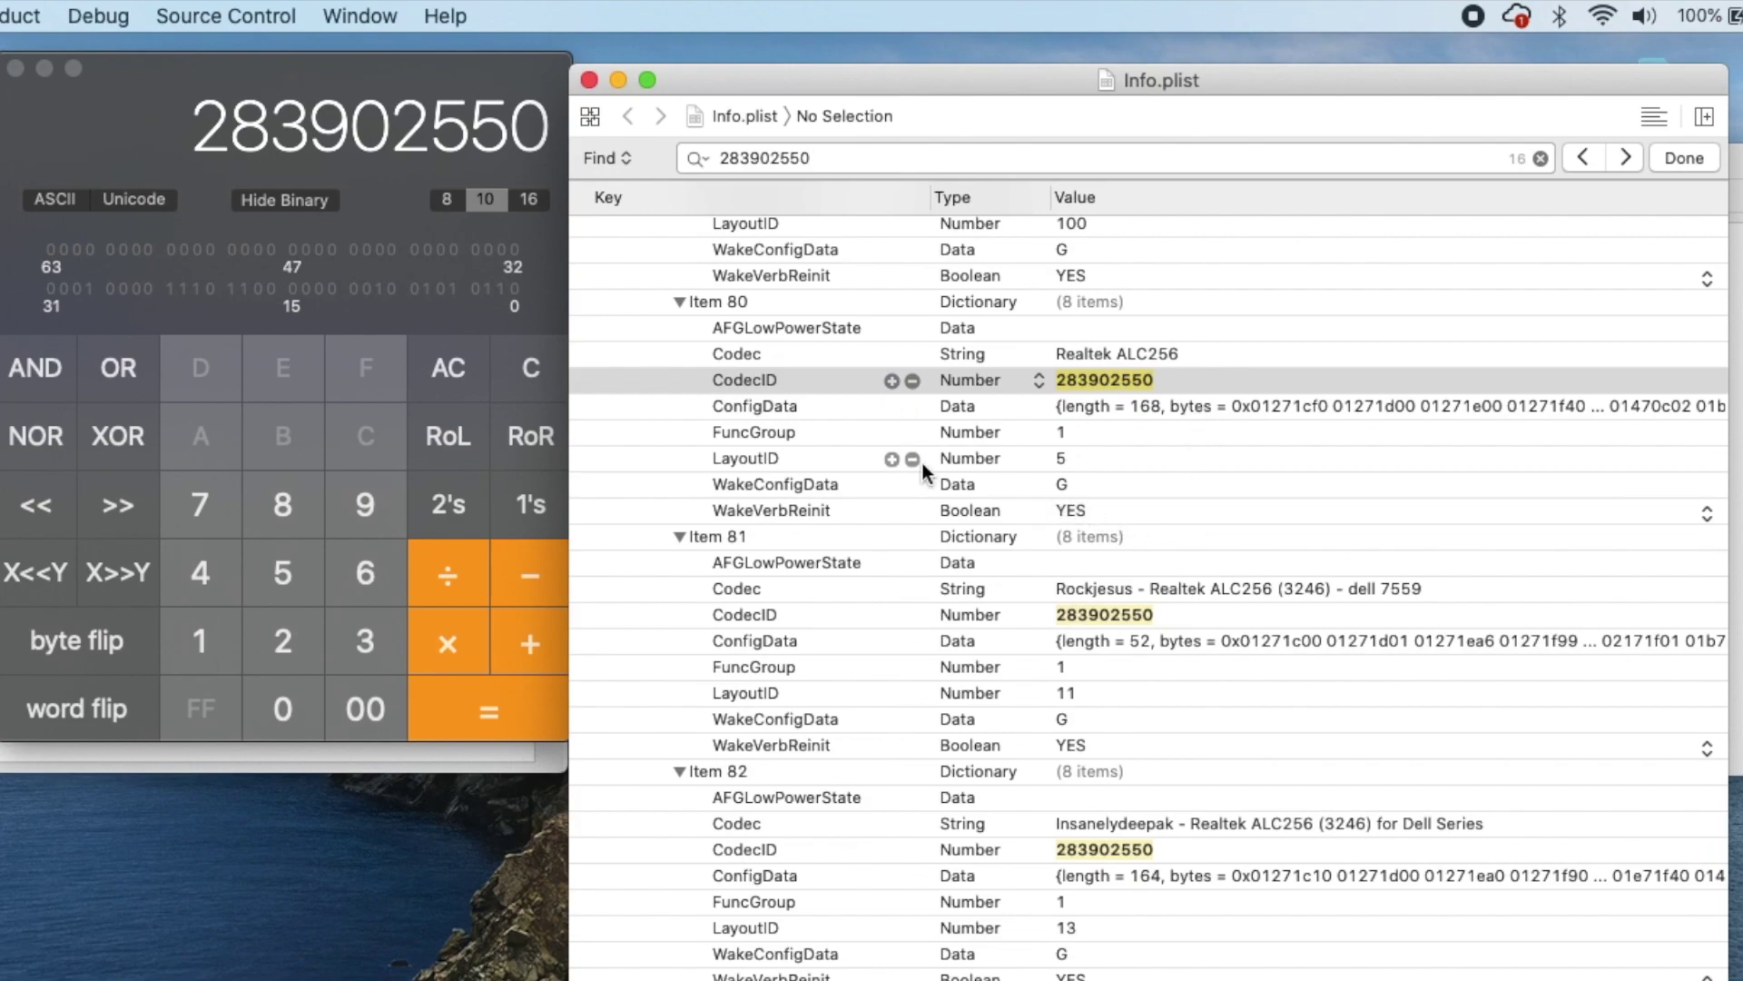
Step: Check the LayoutIDs of Items 80–83: 5, 11, 13 and 14
left_click(653, 458)
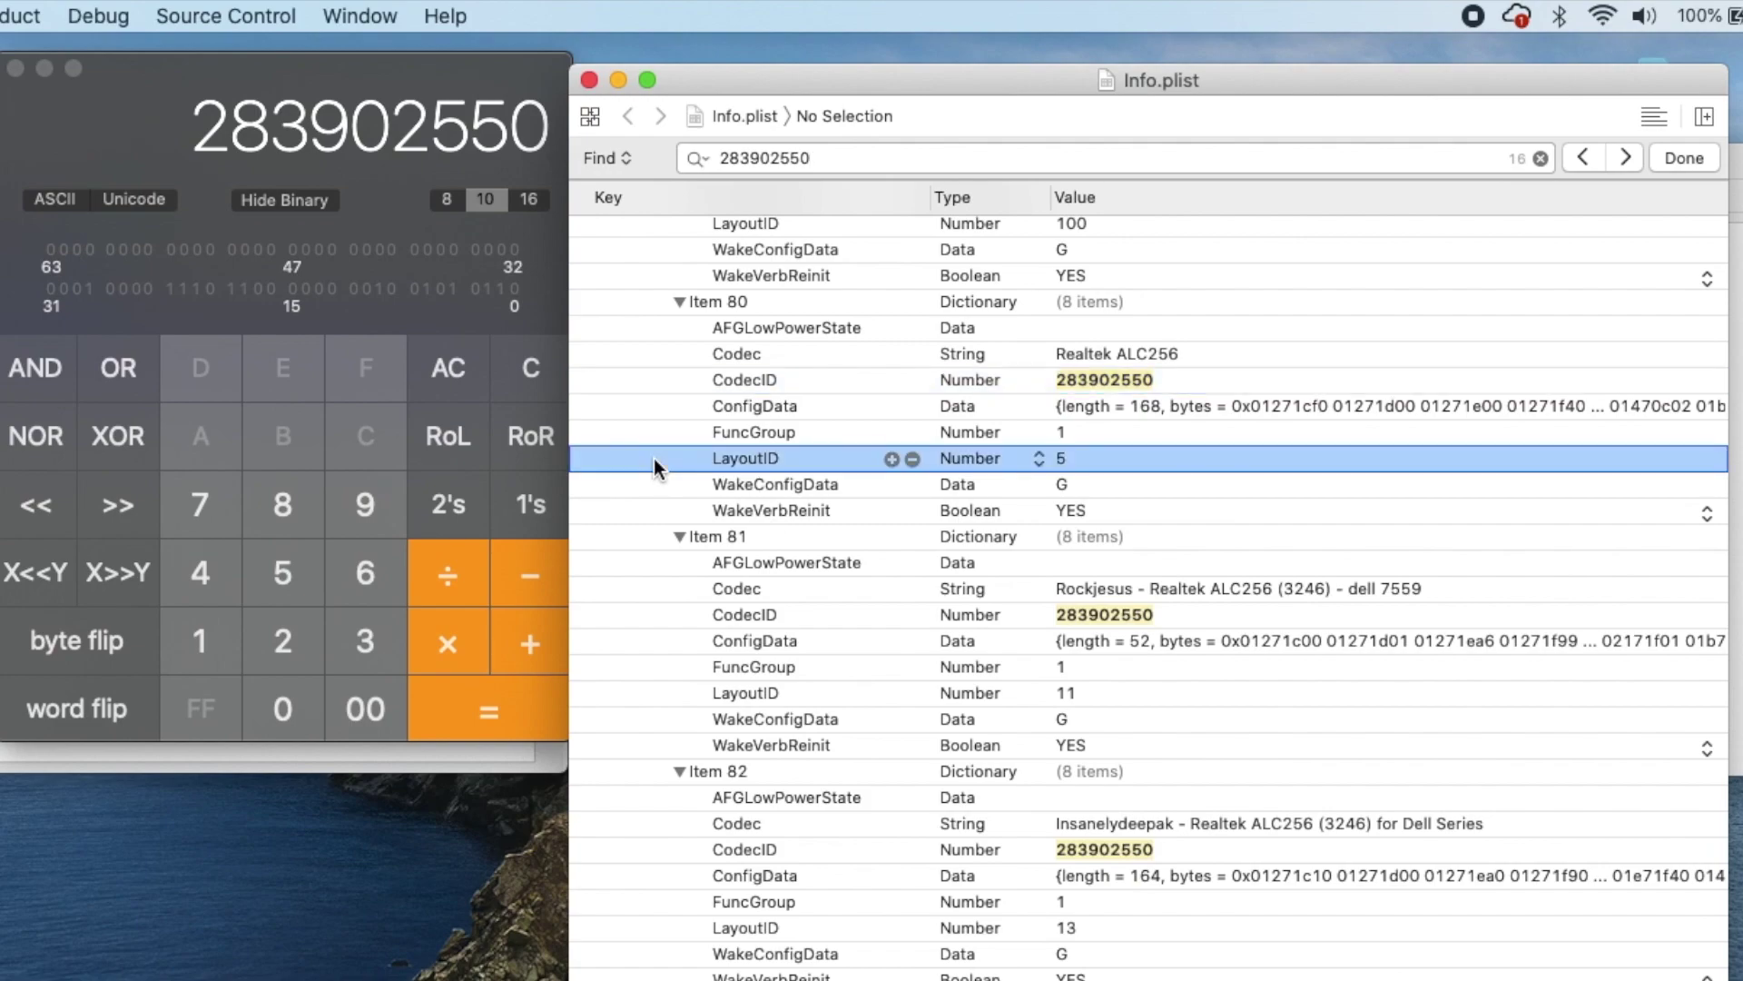
left_click(651, 695)
scroll(651, 697, "down", 1)
scroll(651, 697, "down", 10)
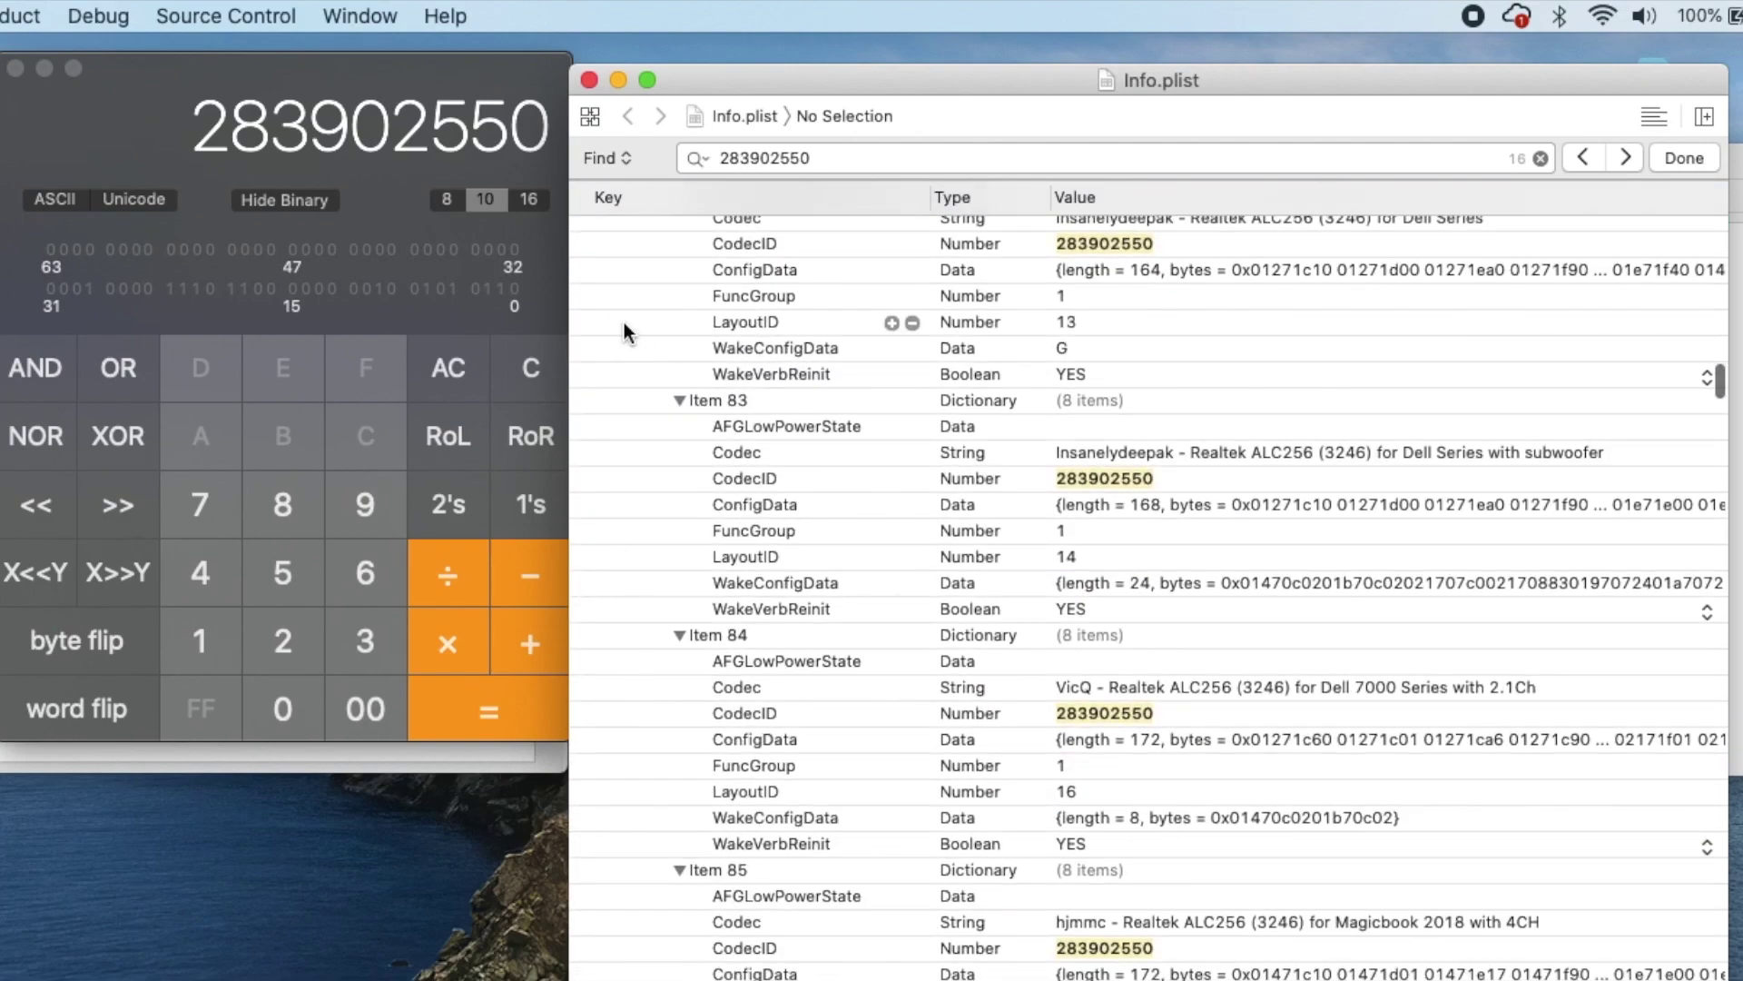
left_click(624, 323)
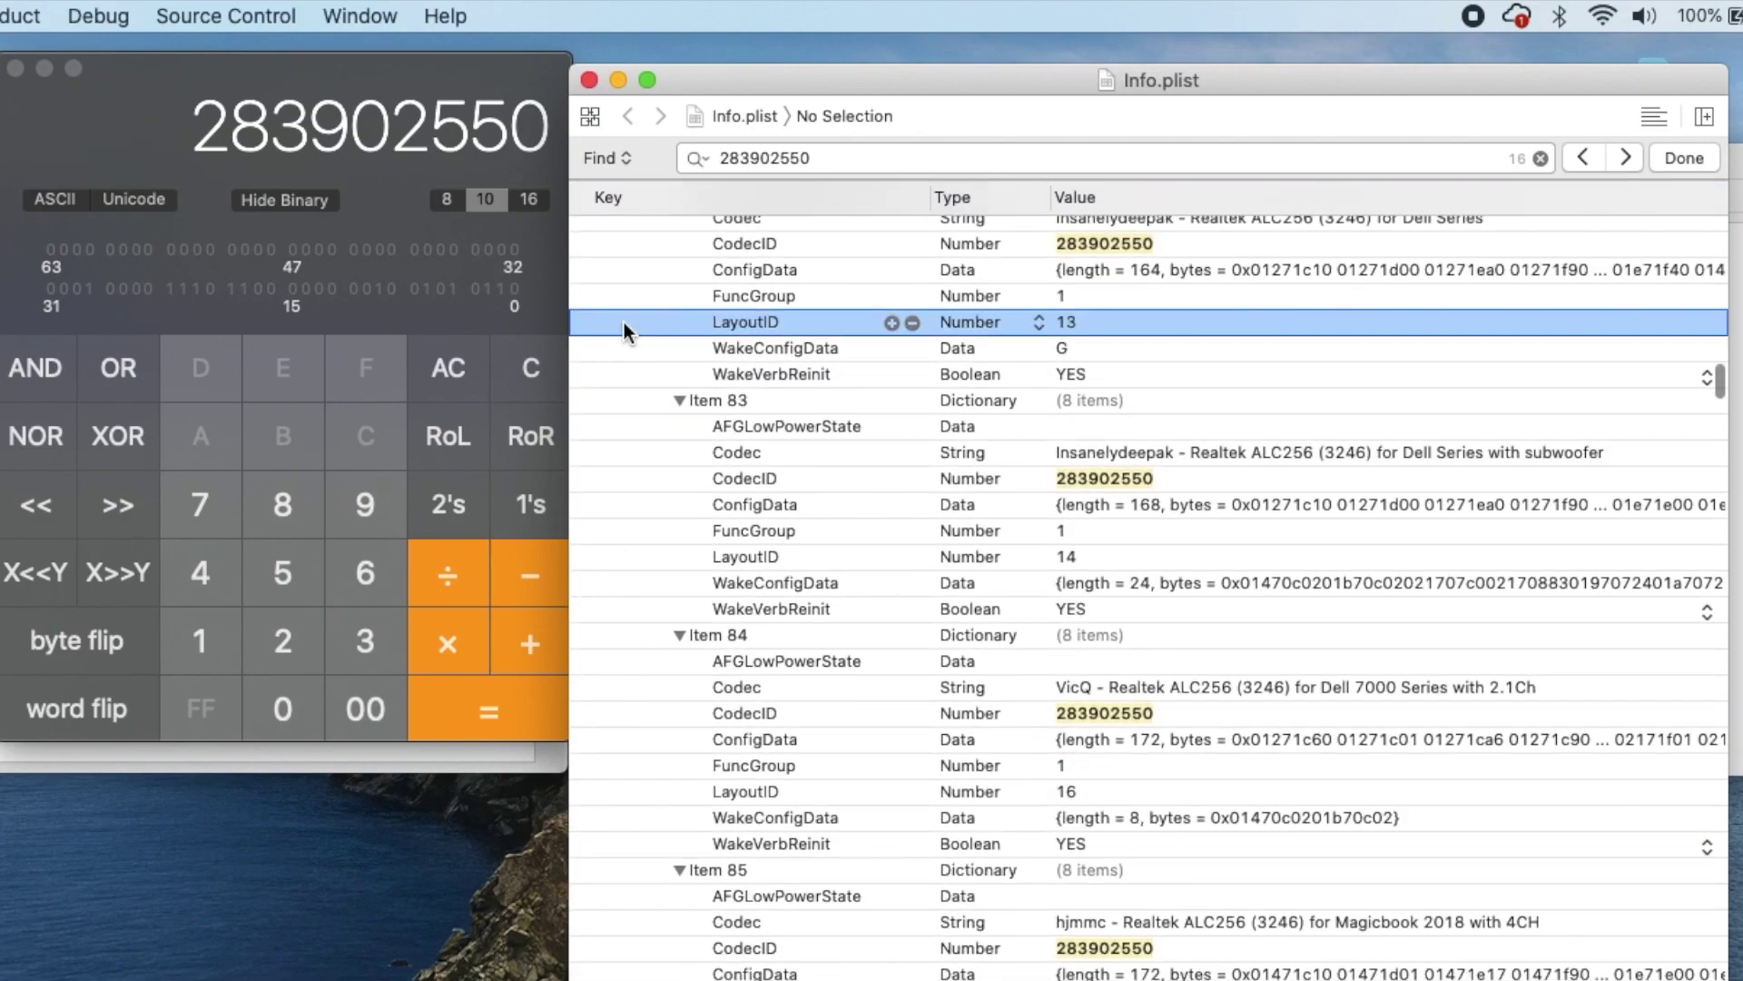
left_click(607, 561)
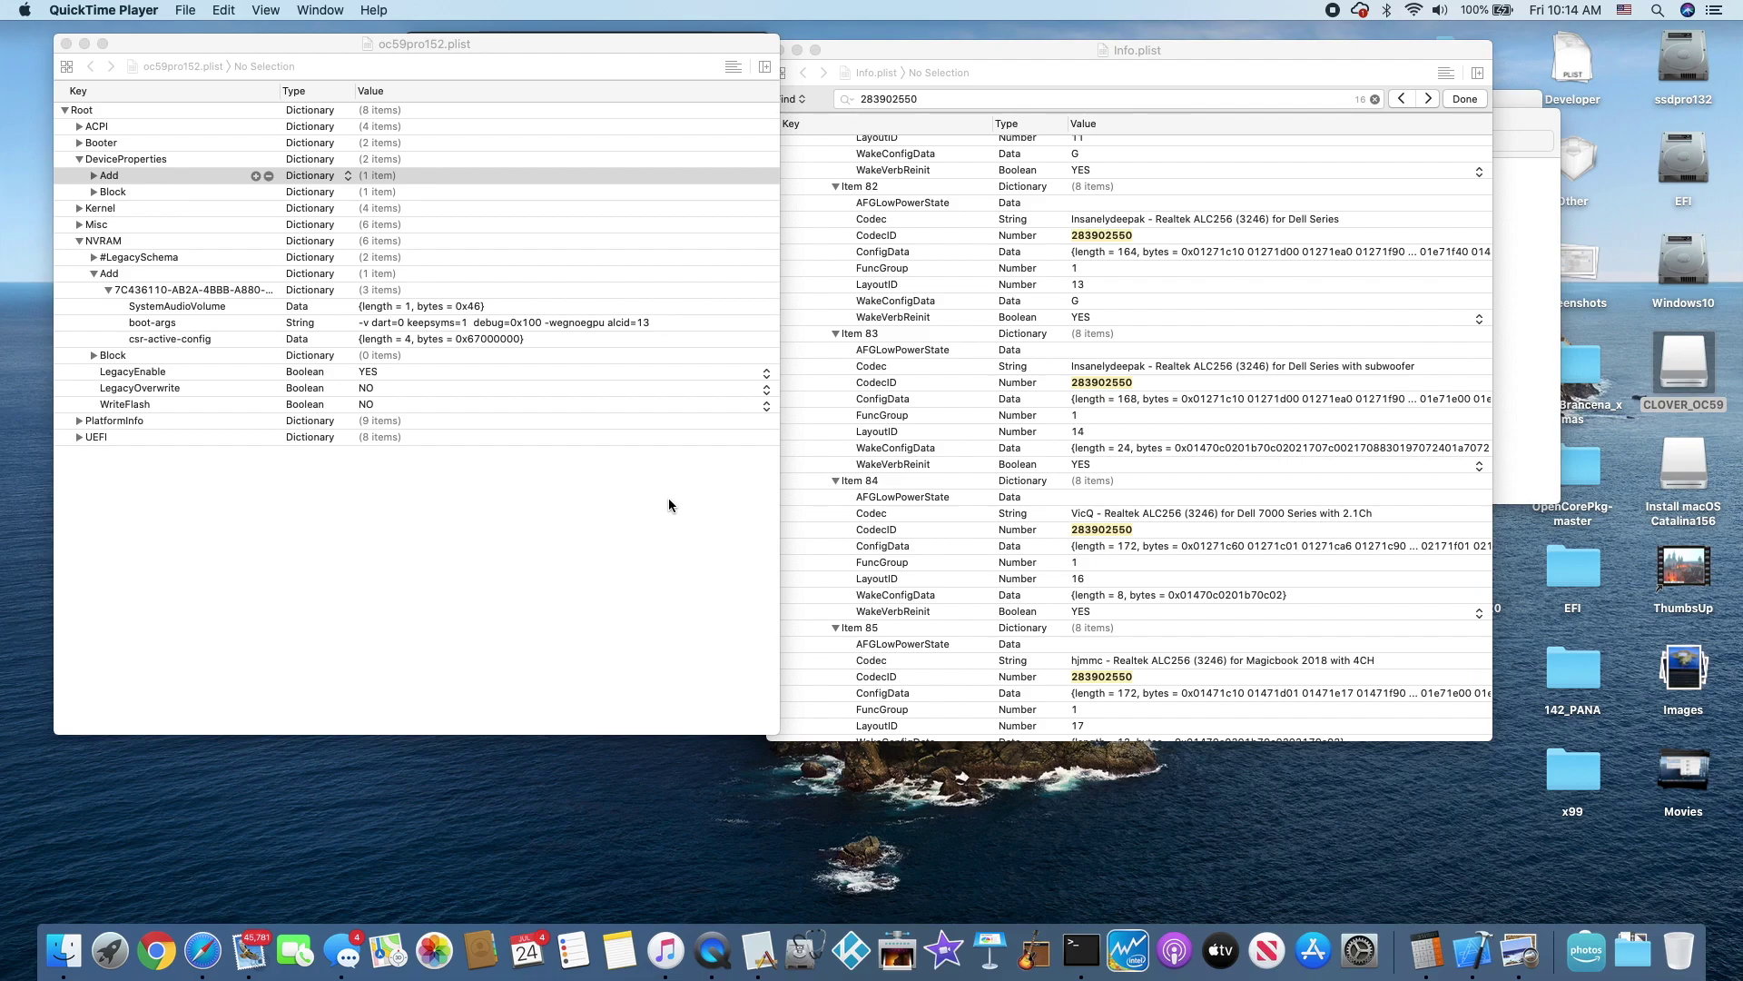
Step: In the config plist, select the boot-args entry containing alcid=13
left_click(80, 324)
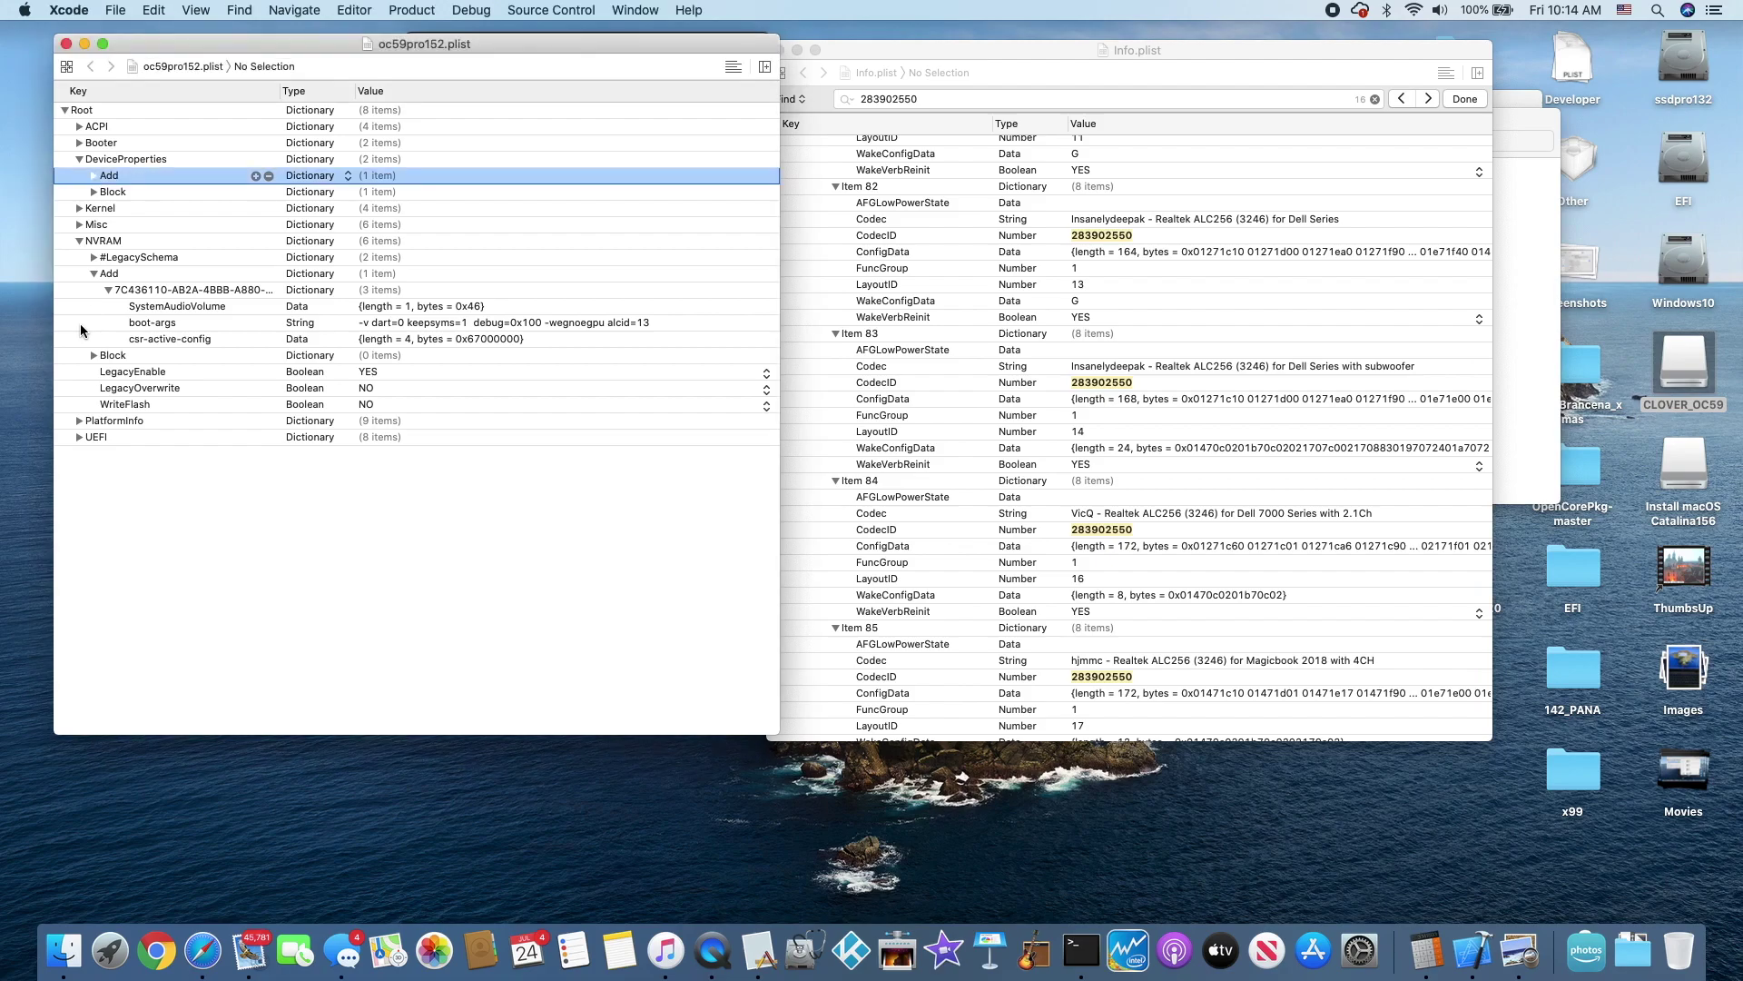
left_click(635, 322)
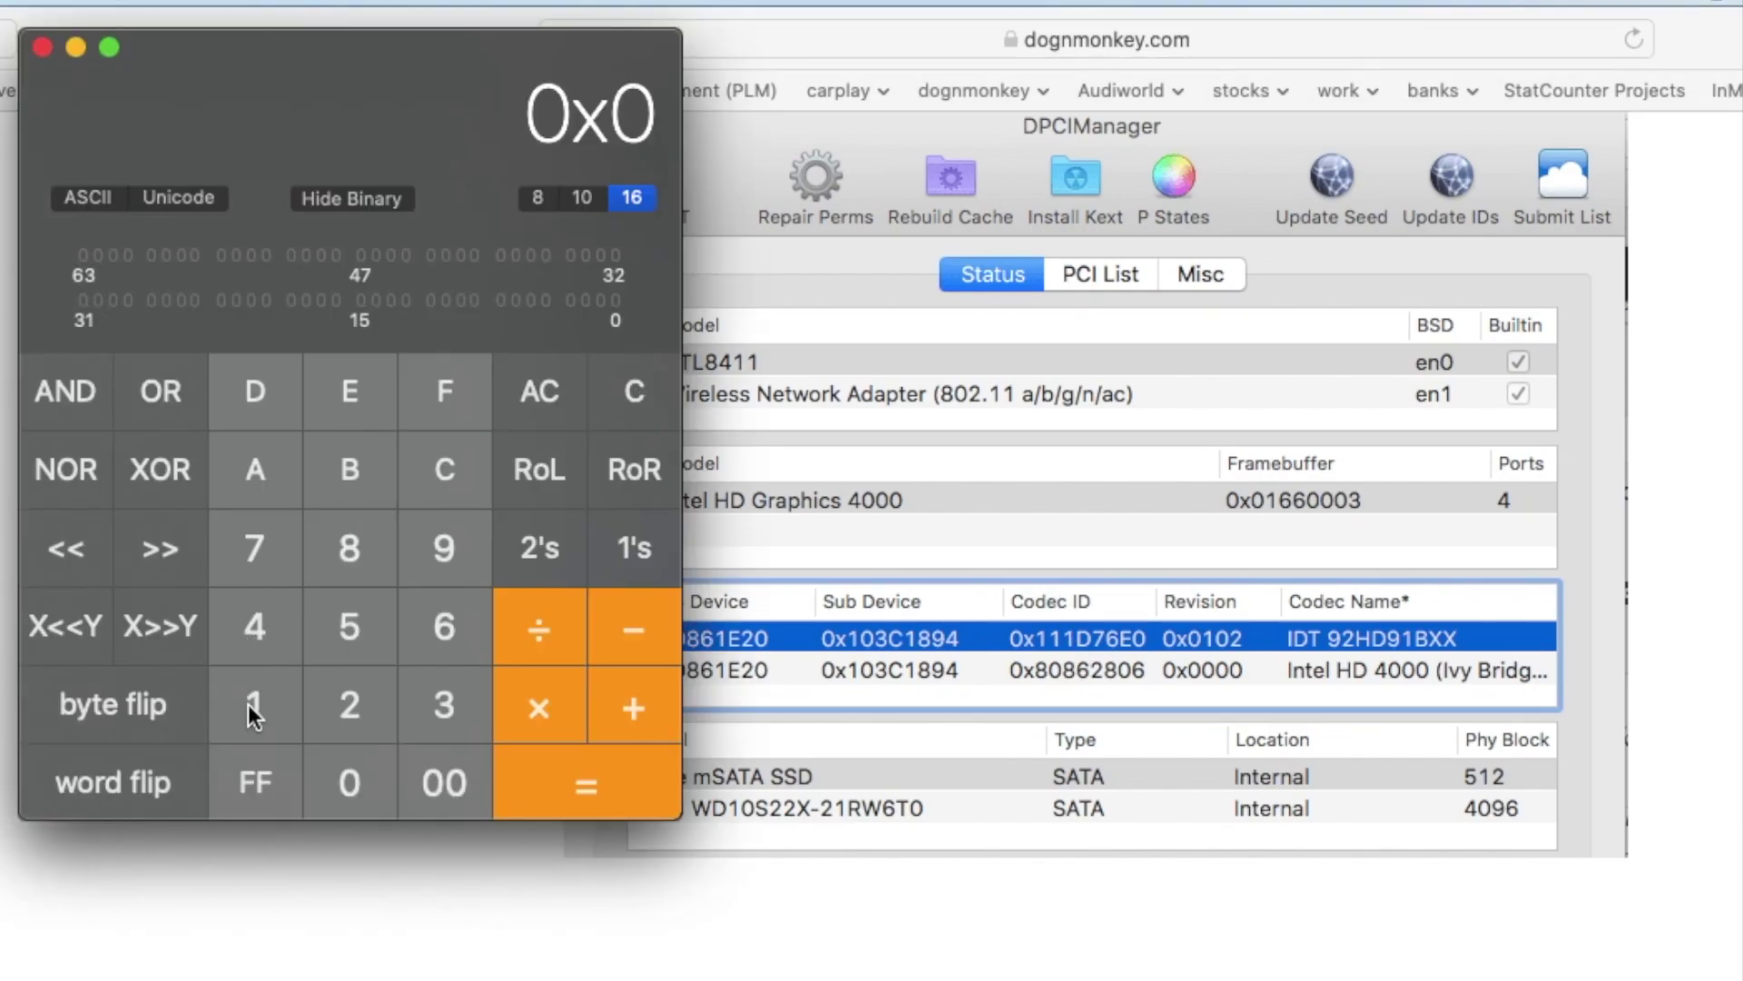
Step: Enter hex 111D76E0 in Calculator, convert it to decimal 287143648, and move the window aside
left_click(250, 706)
left_click(249, 707)
left_click(249, 707)
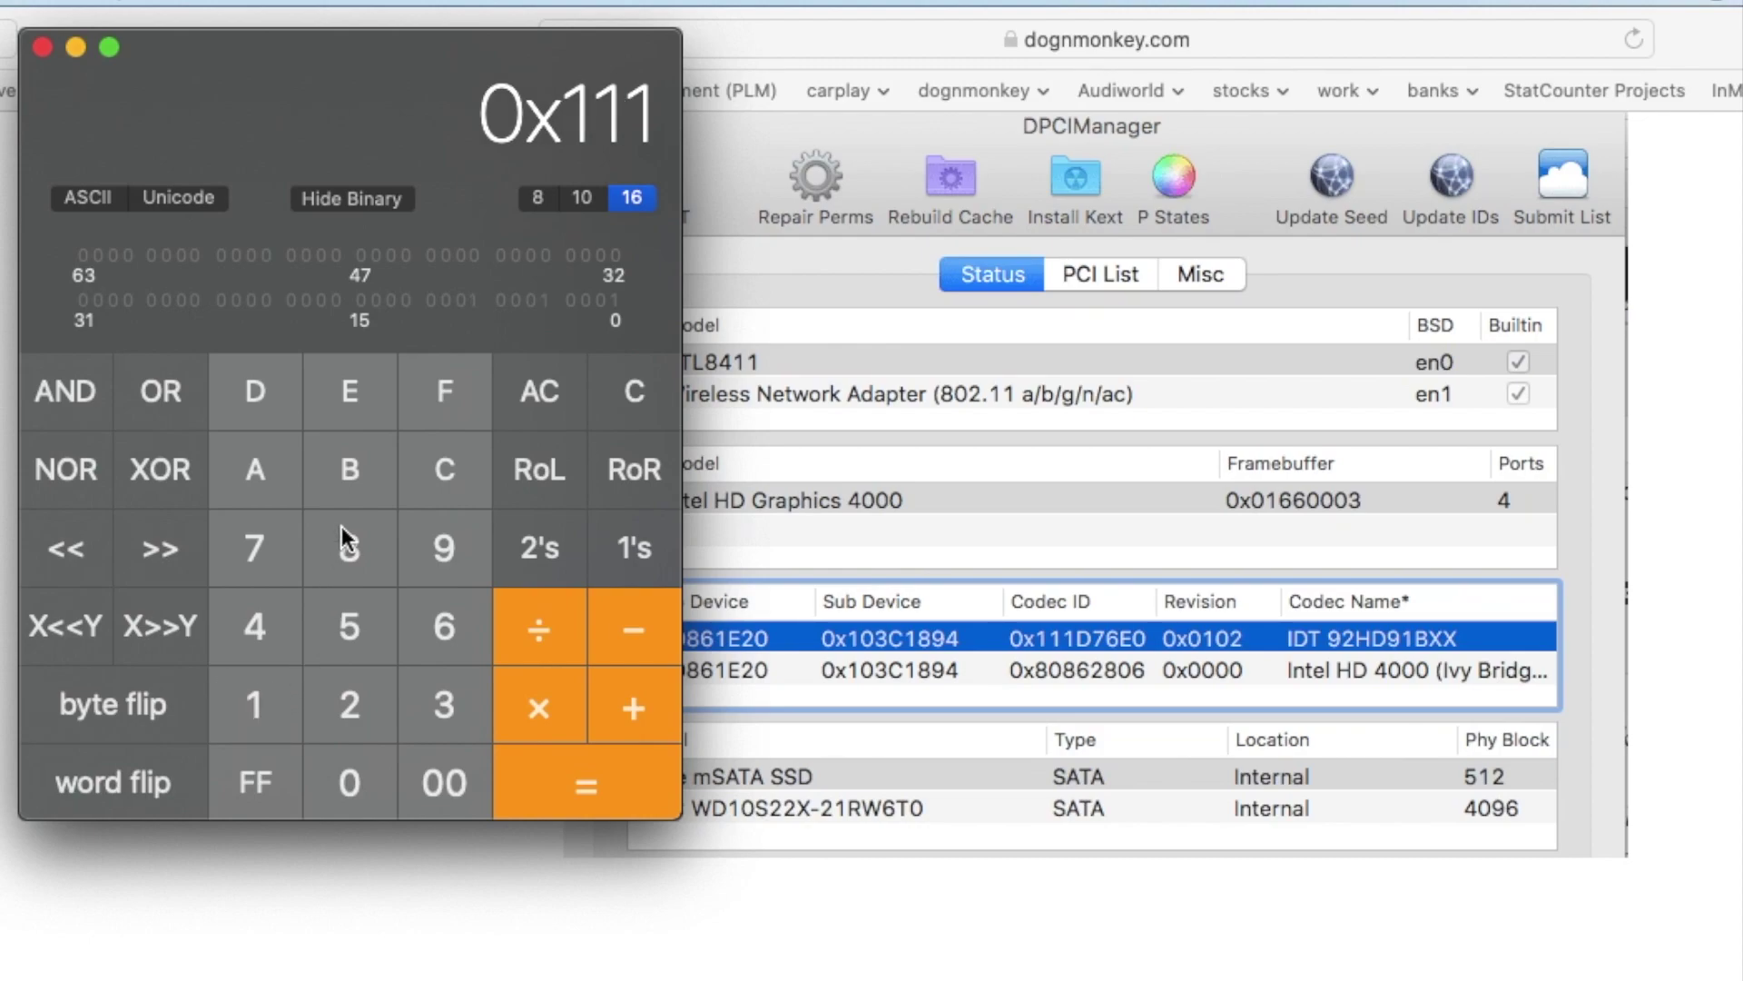
left_click(255, 400)
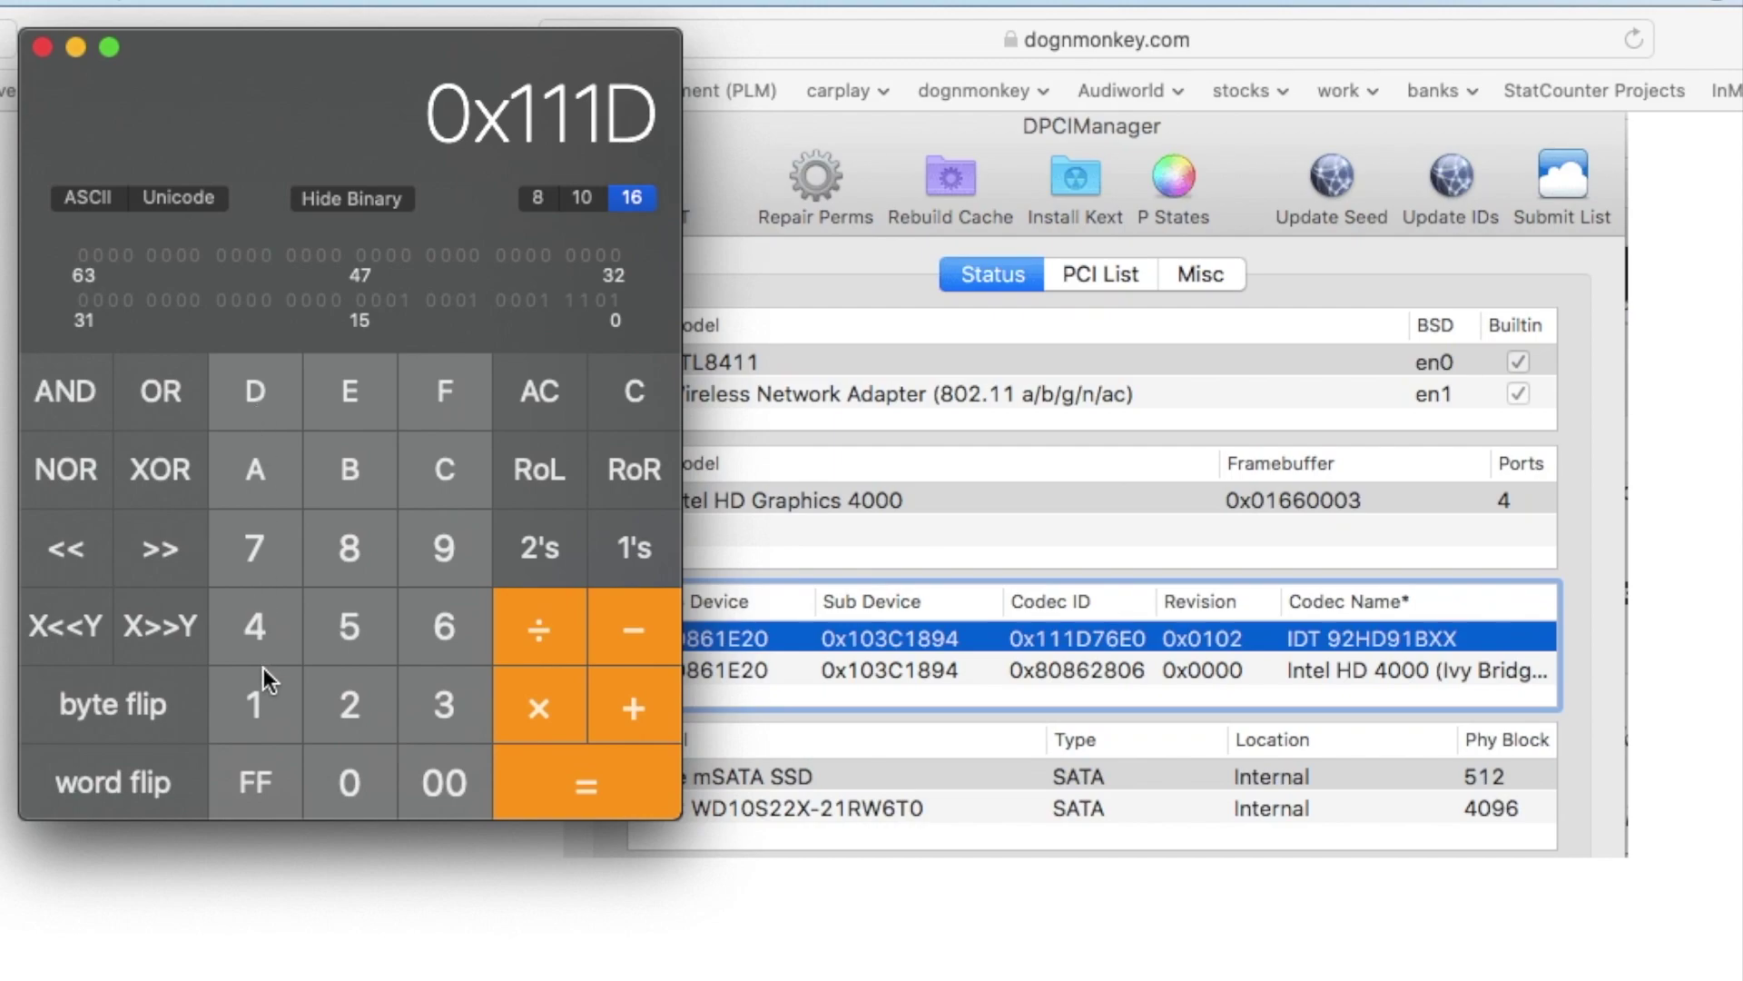
left_click(256, 552)
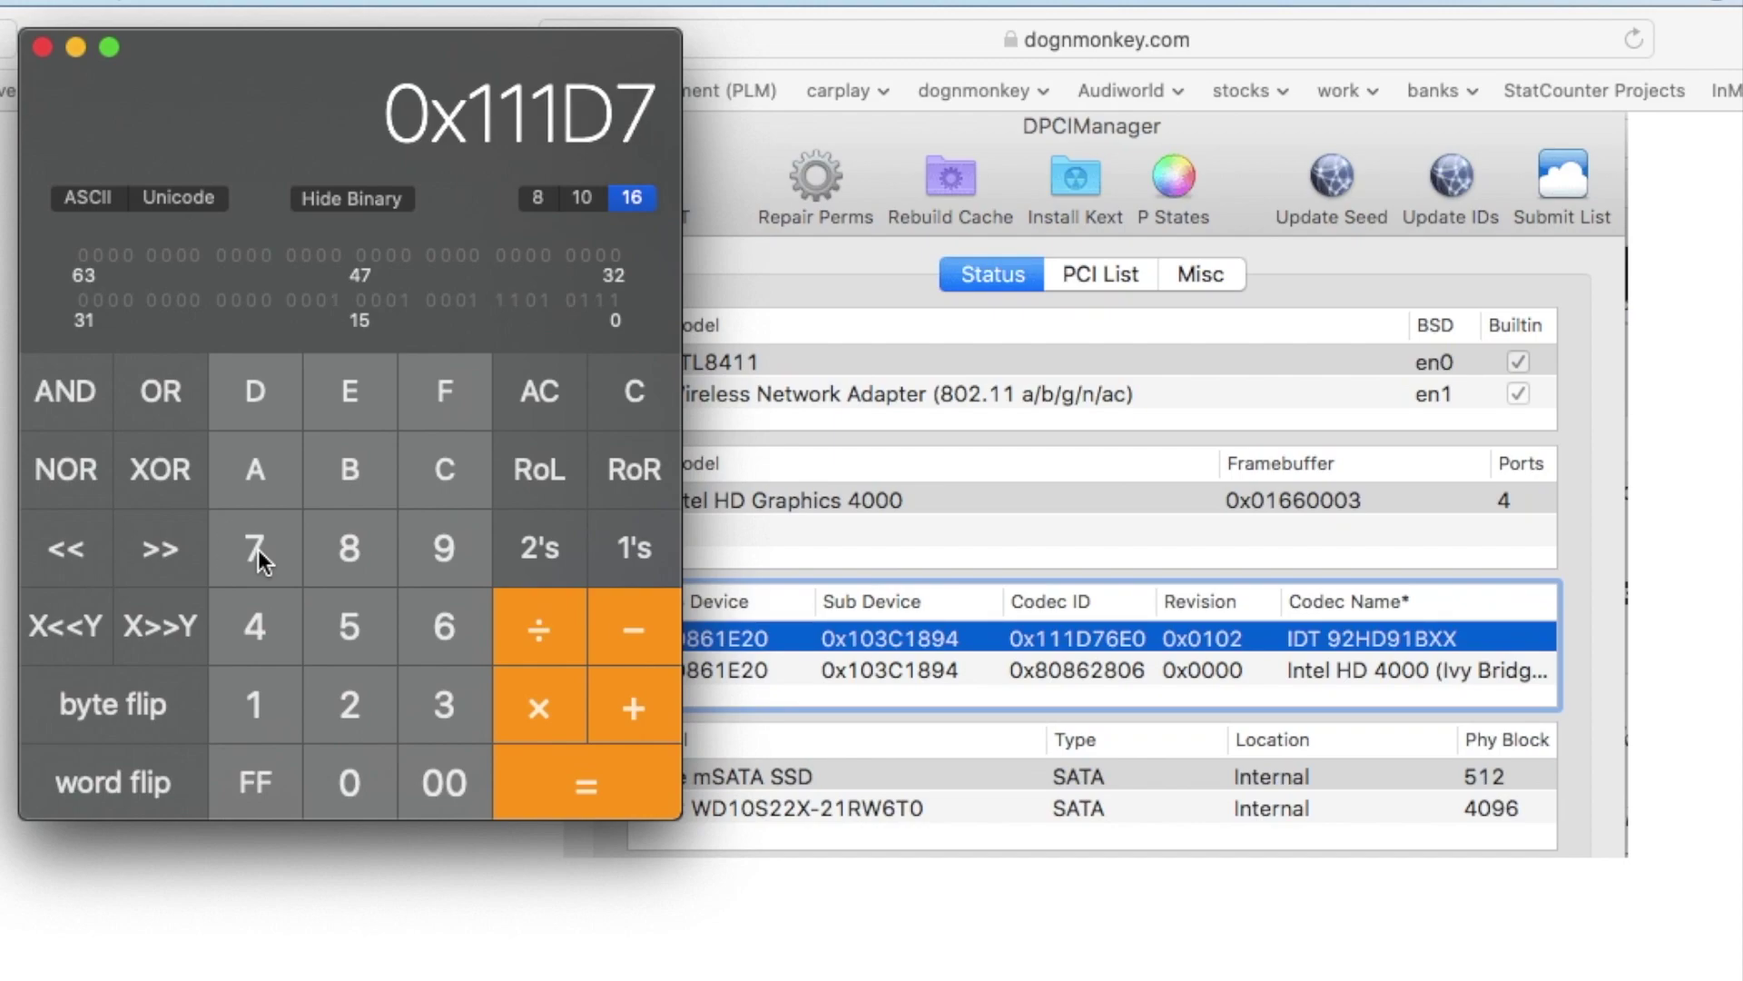
left_click(427, 619)
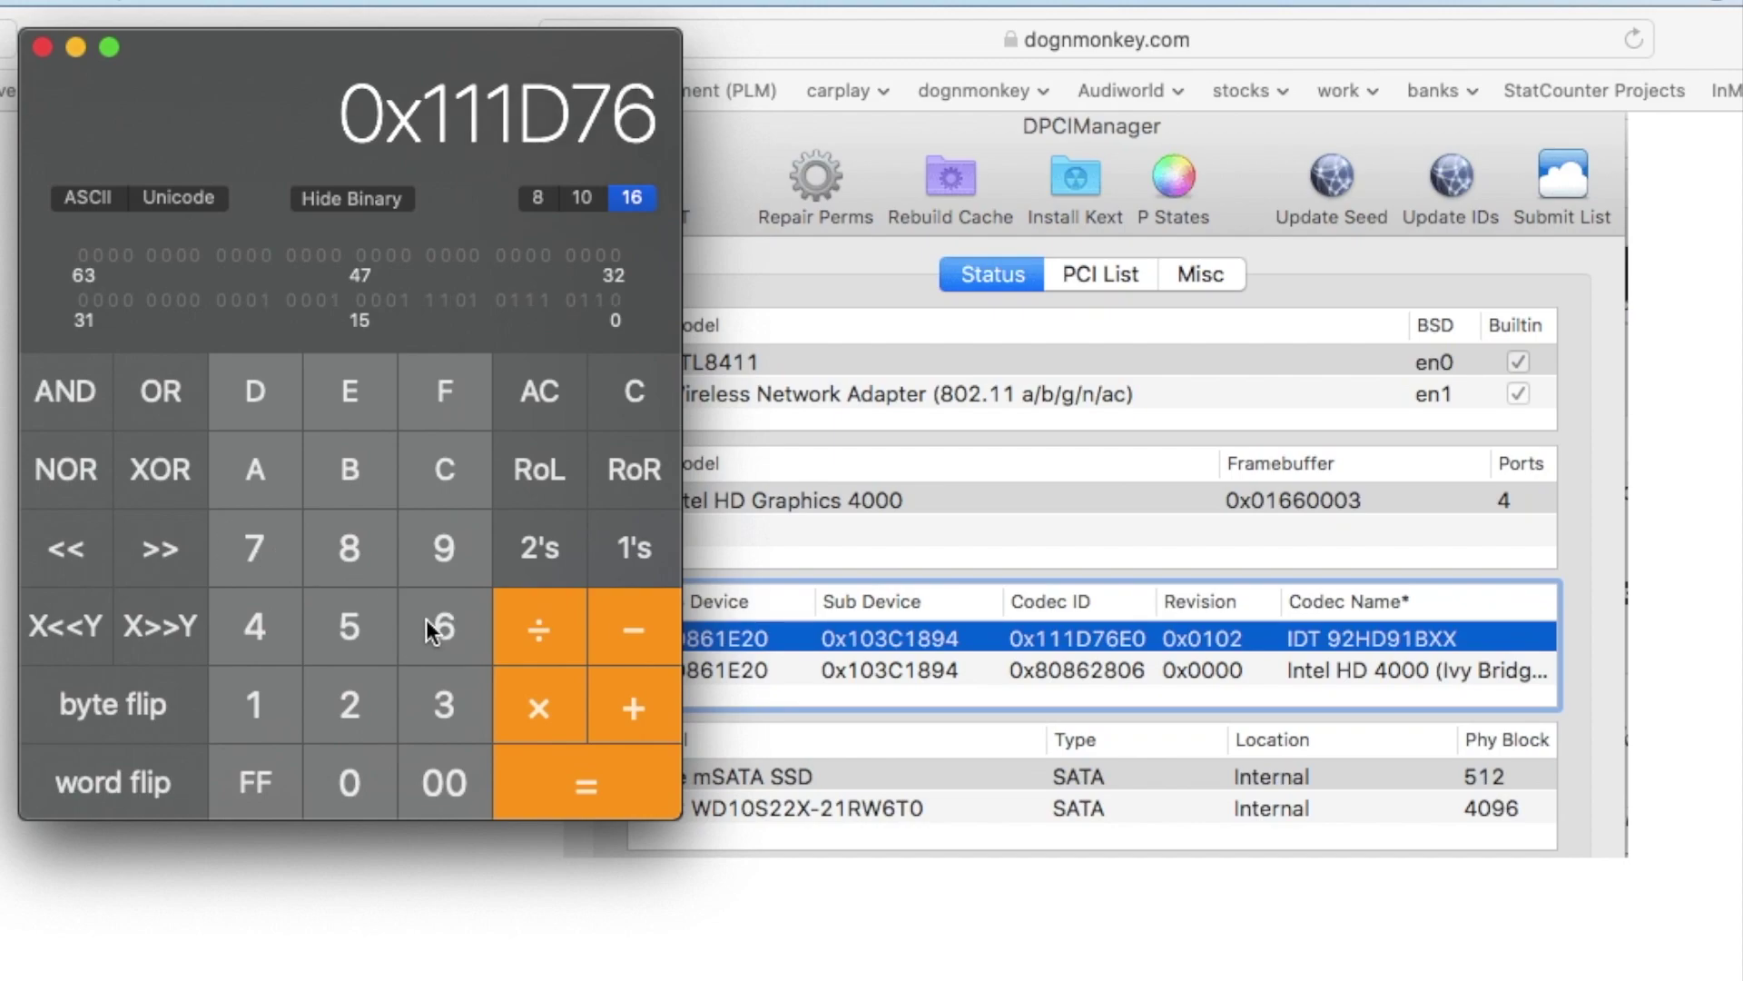
left_click(345, 375)
left_click(356, 795)
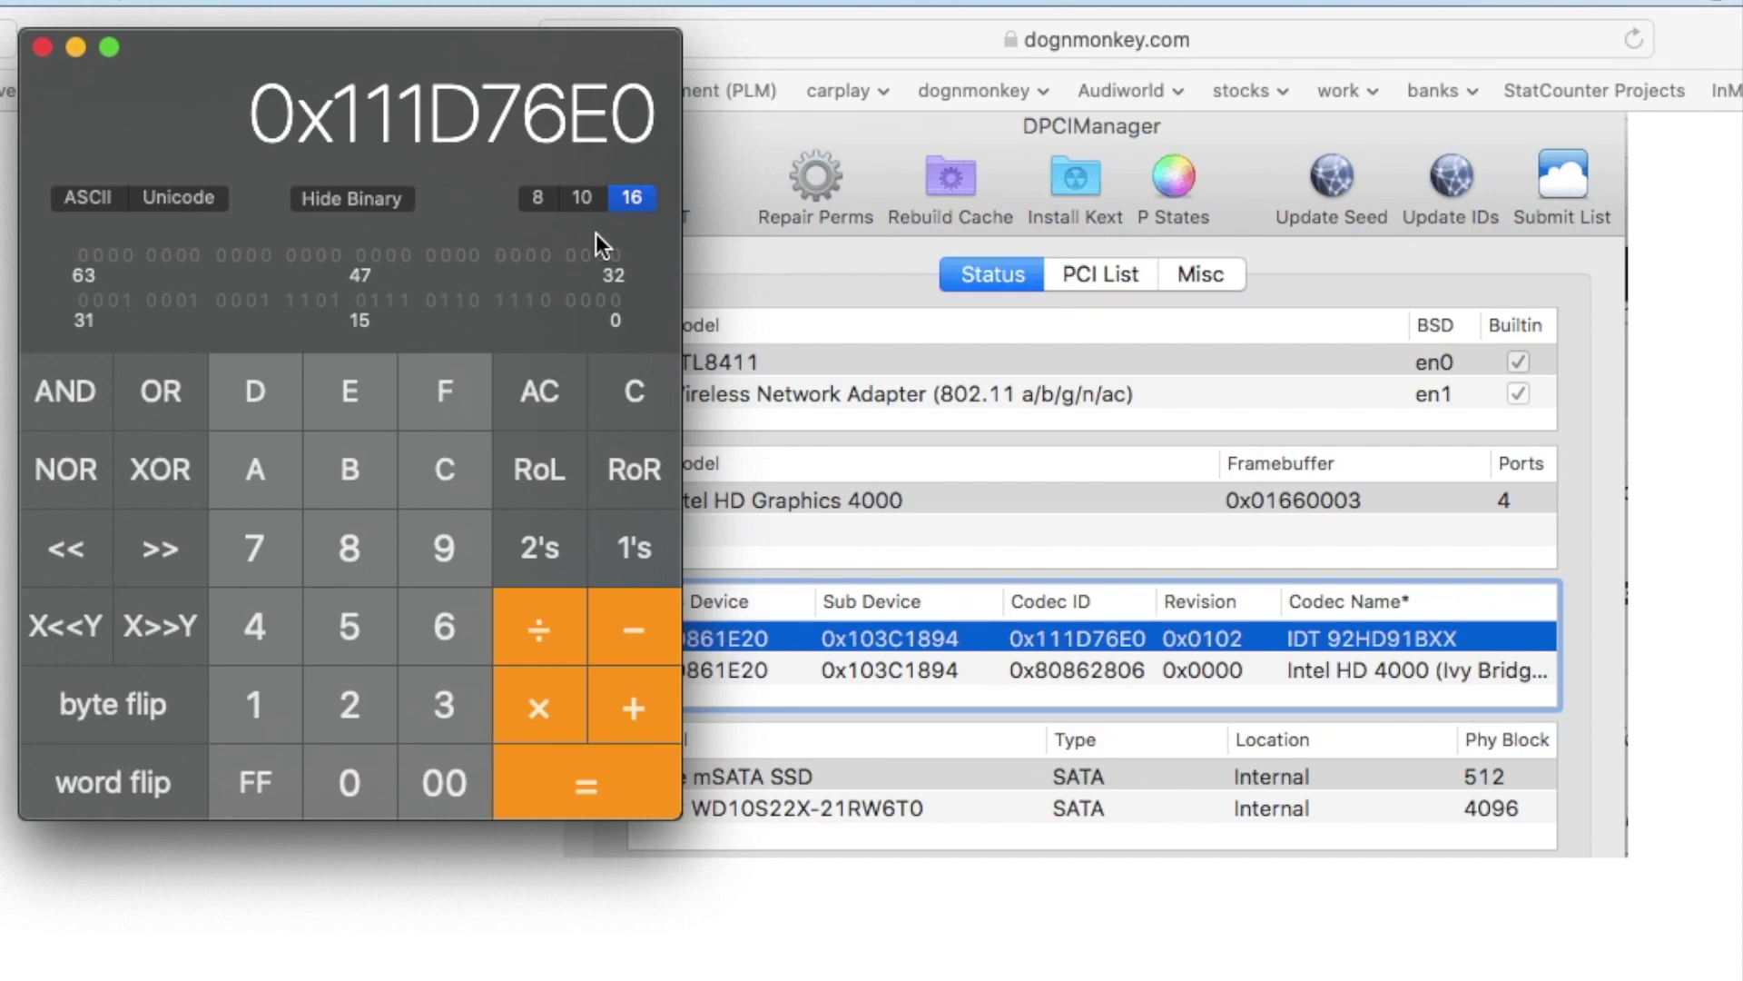
left_click(584, 198)
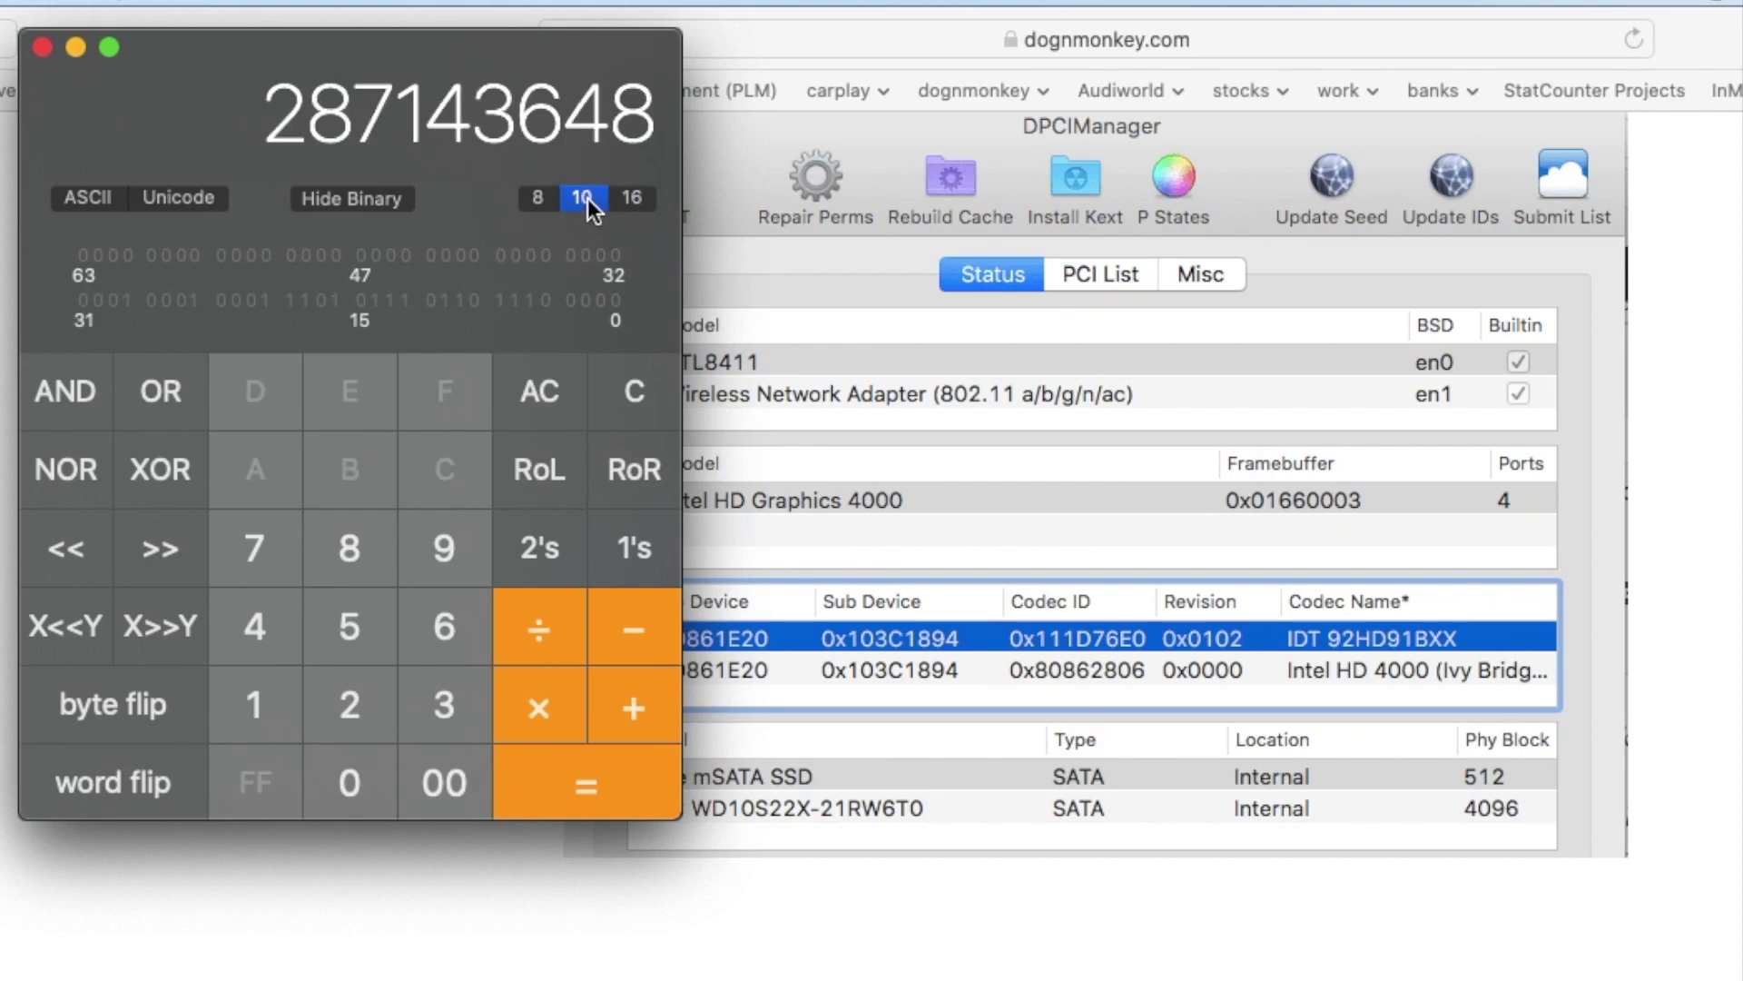
left_click_drag(154, 62, 0, 58)
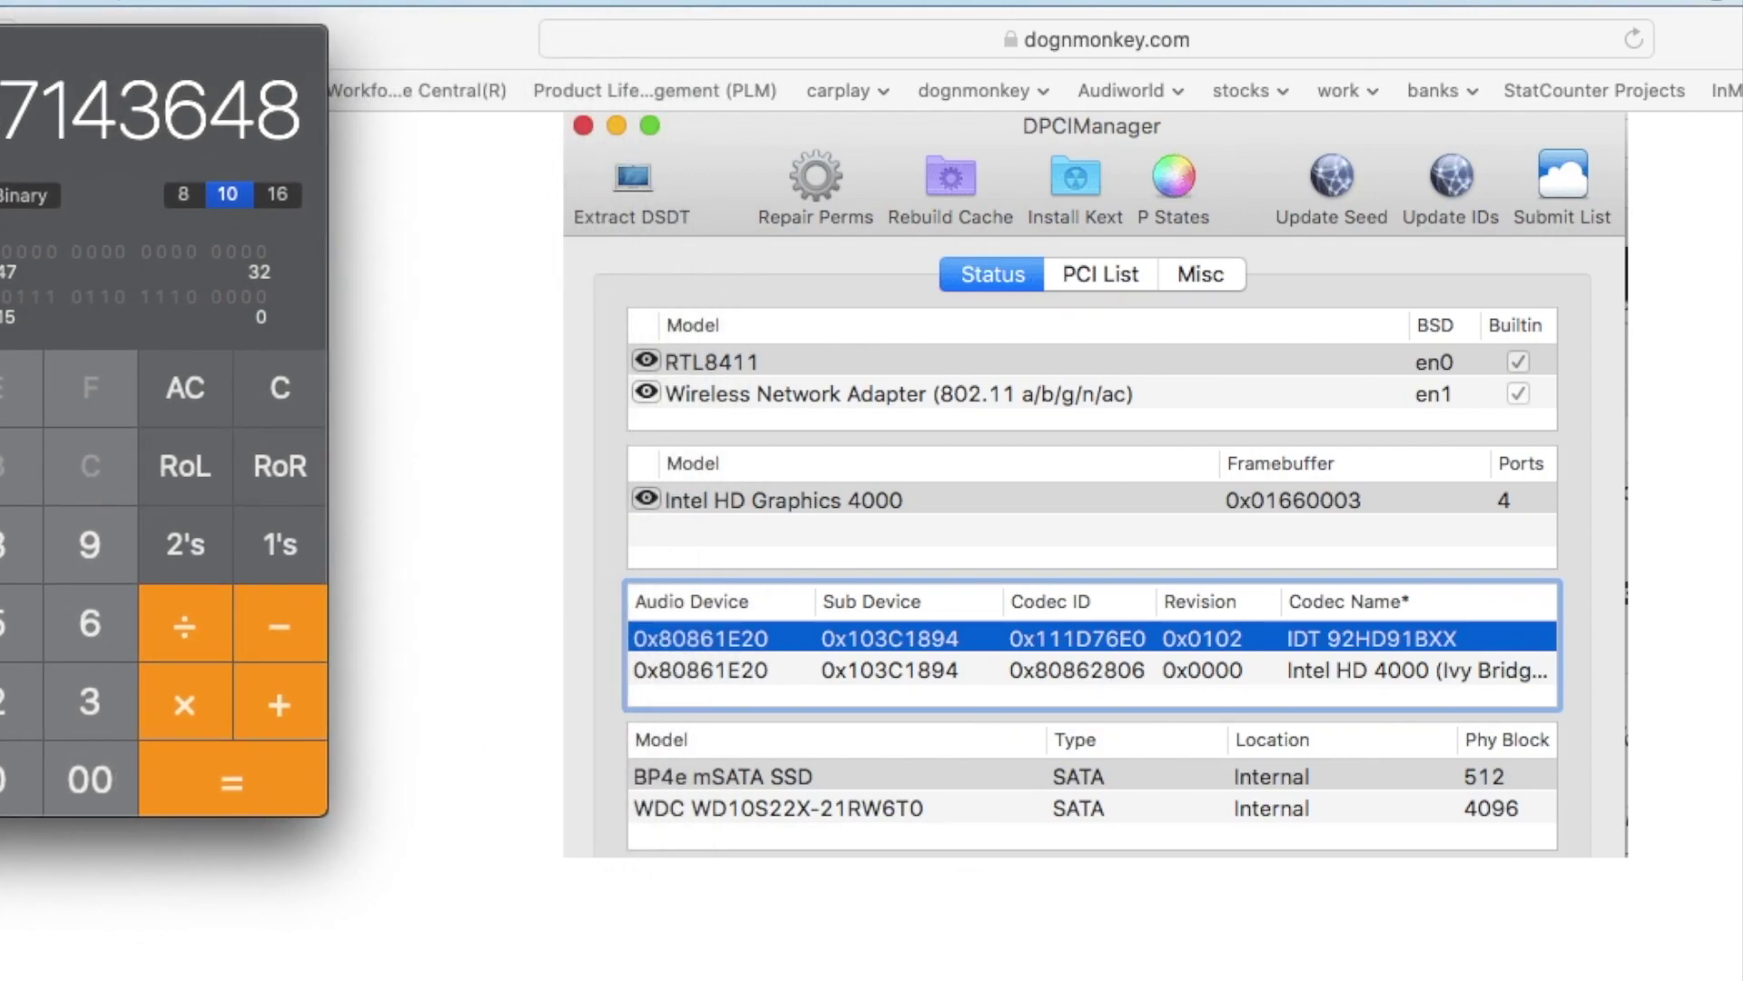
Step: Search Info.plist for 287143648 and check LayoutIDs 3, 12 and 13 of Items 439–441
key("super+Tab")
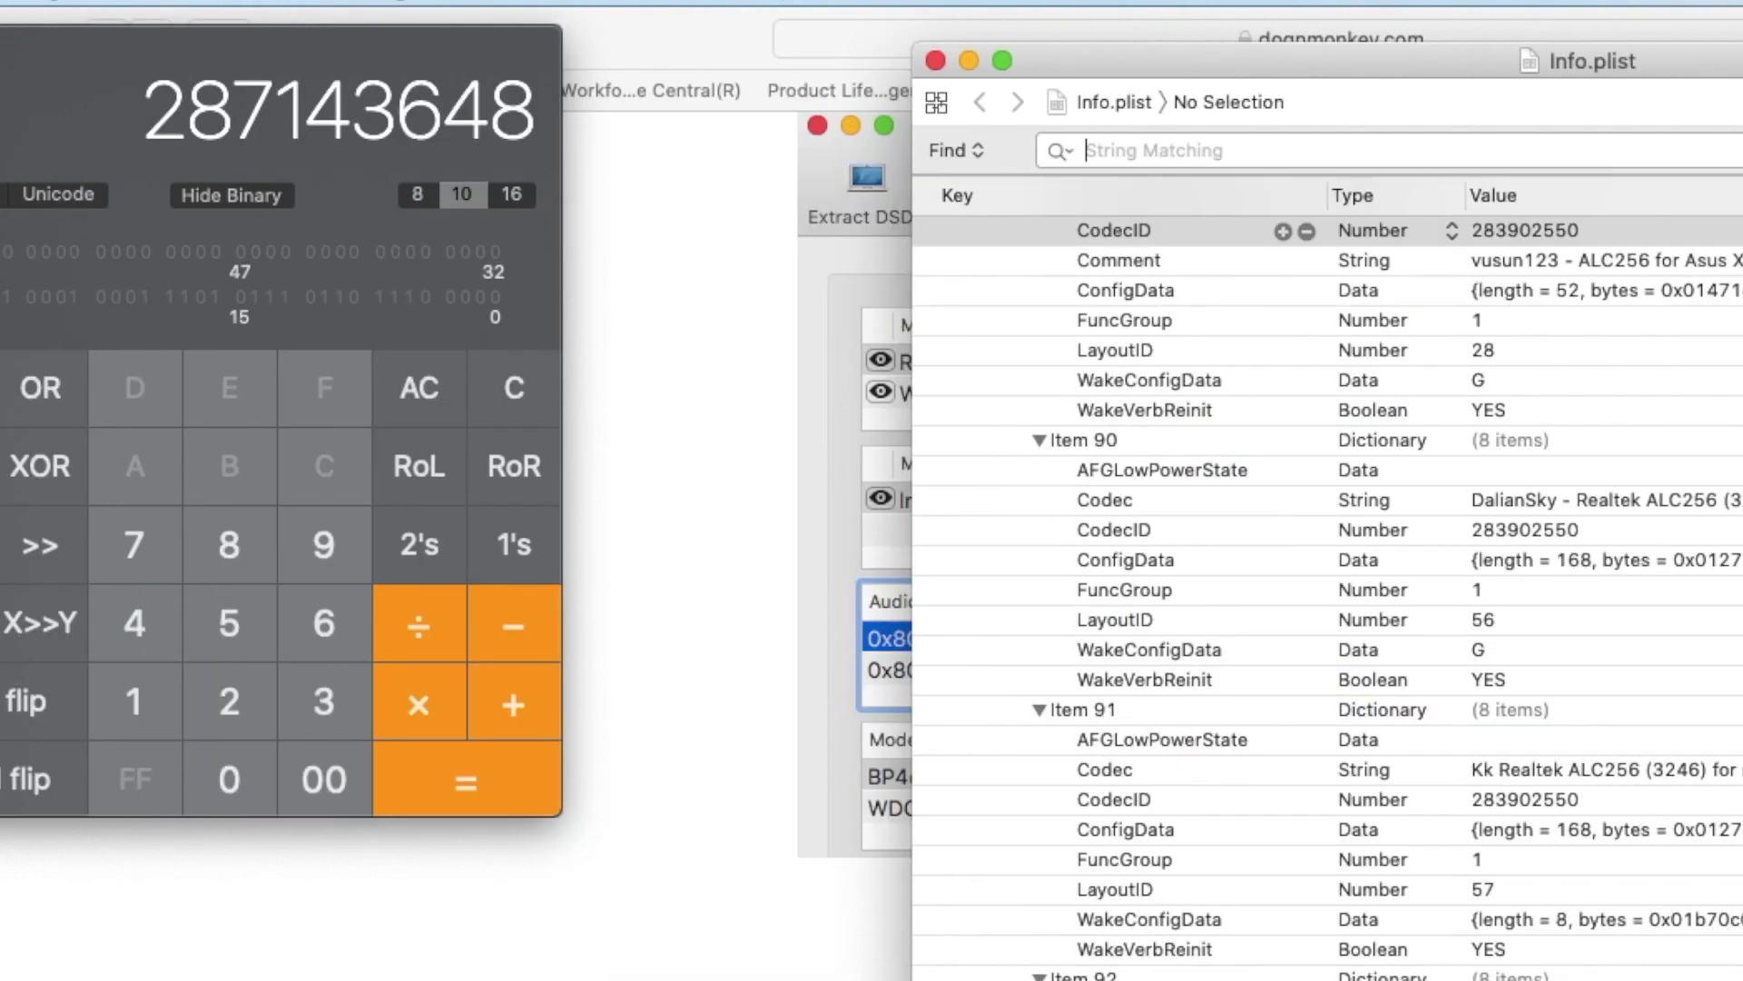
type("2")
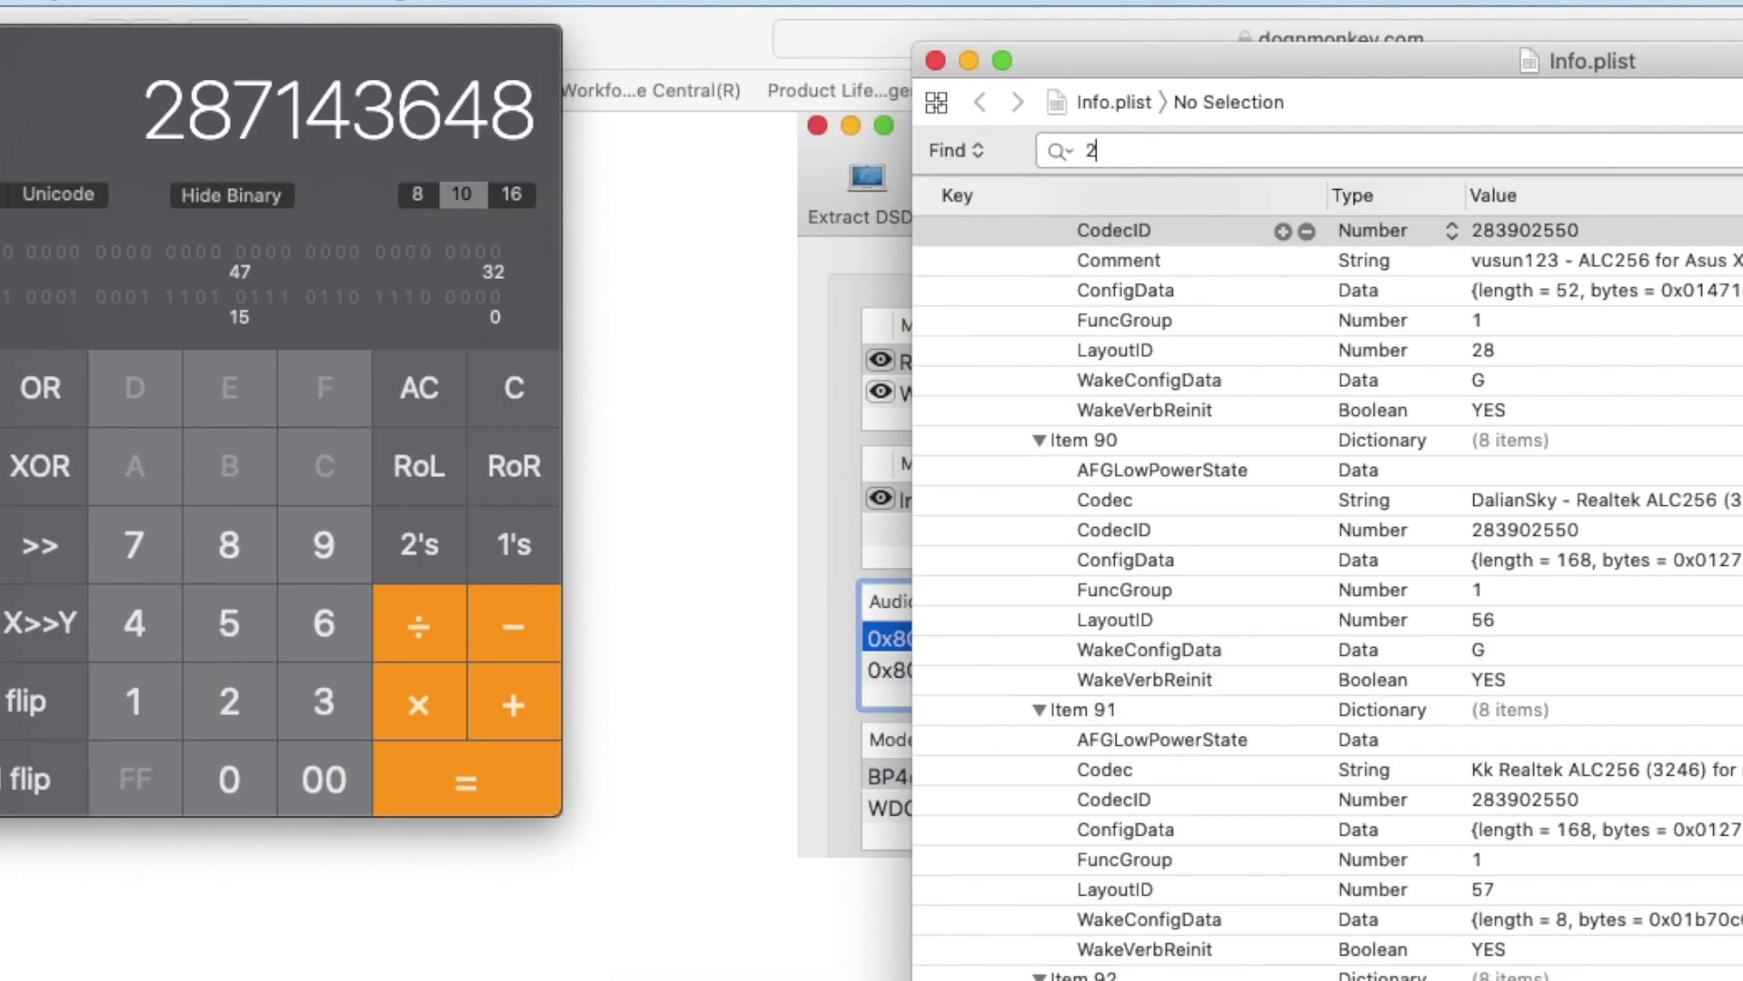
type("871")
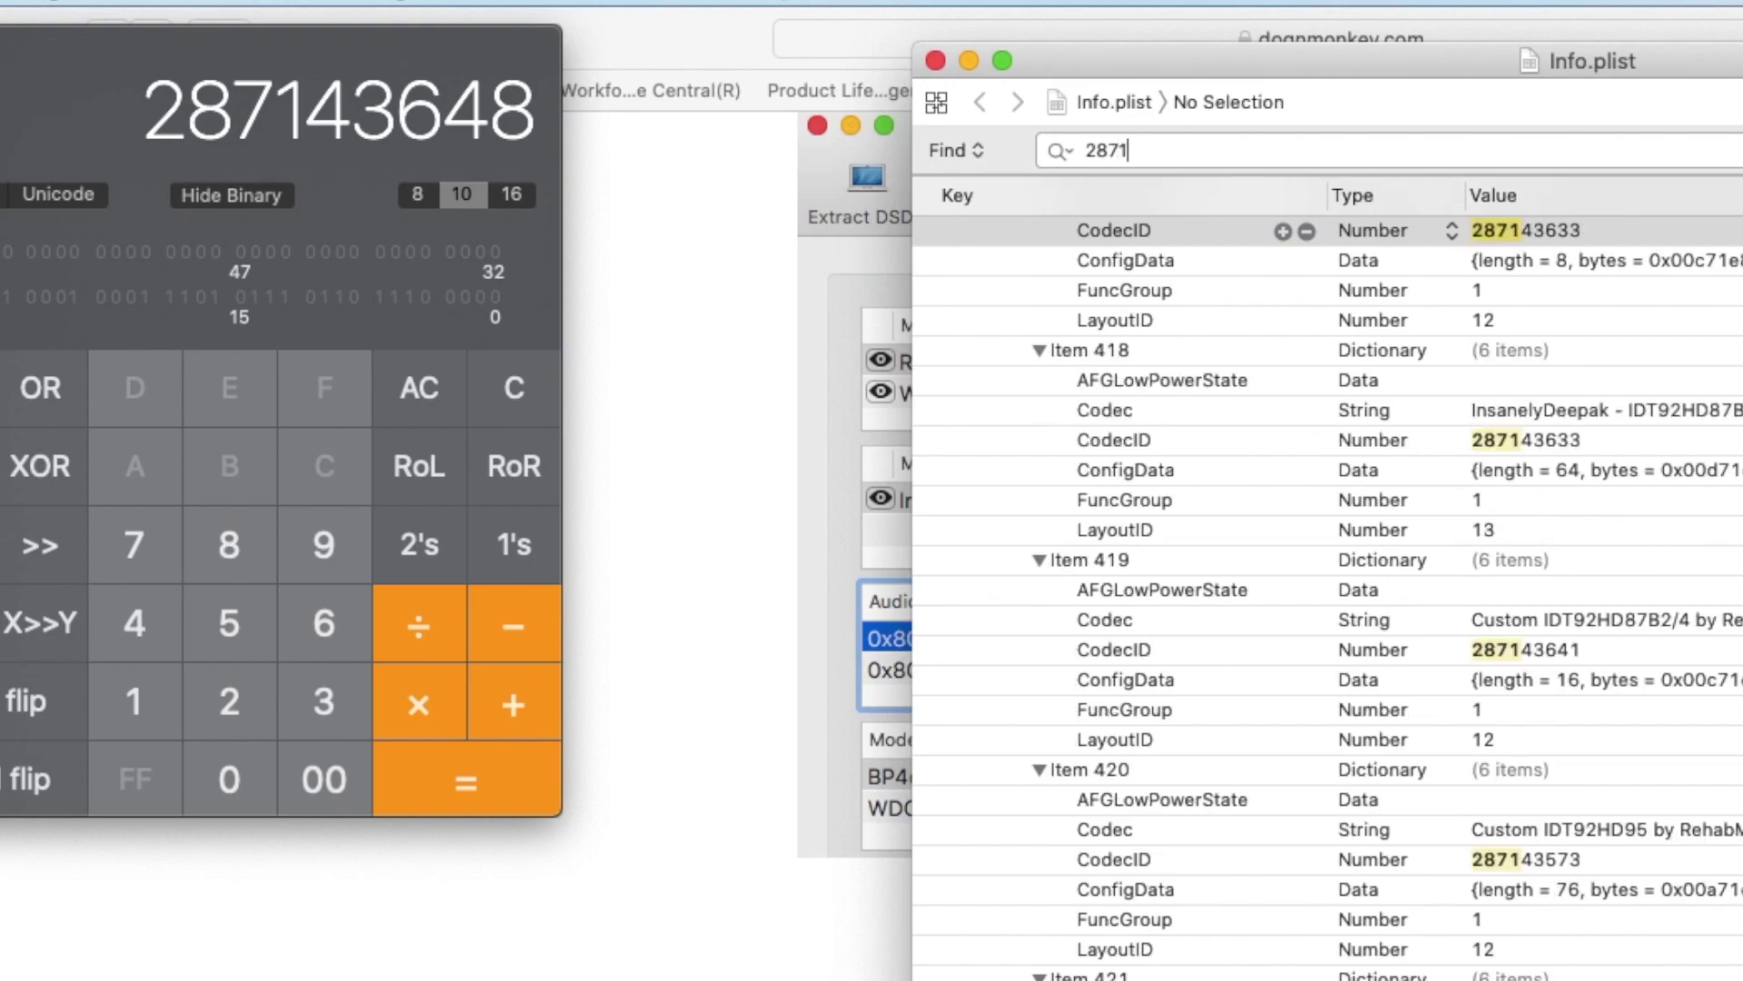
type("436")
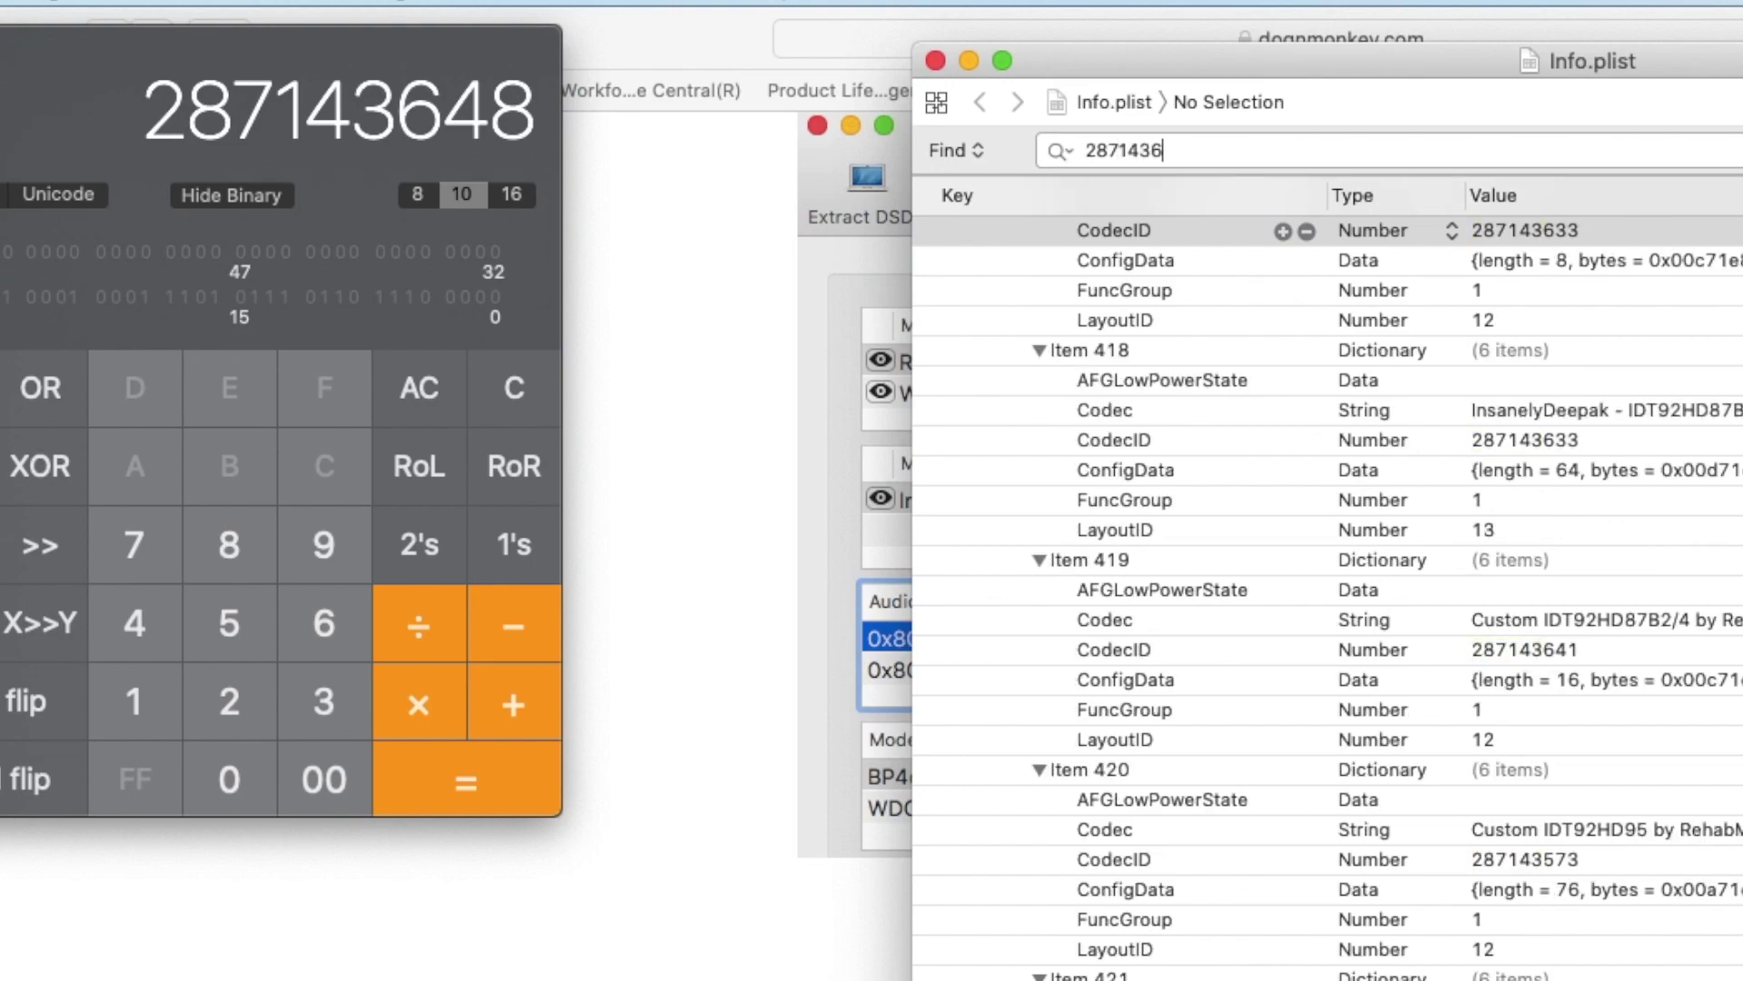
type("48")
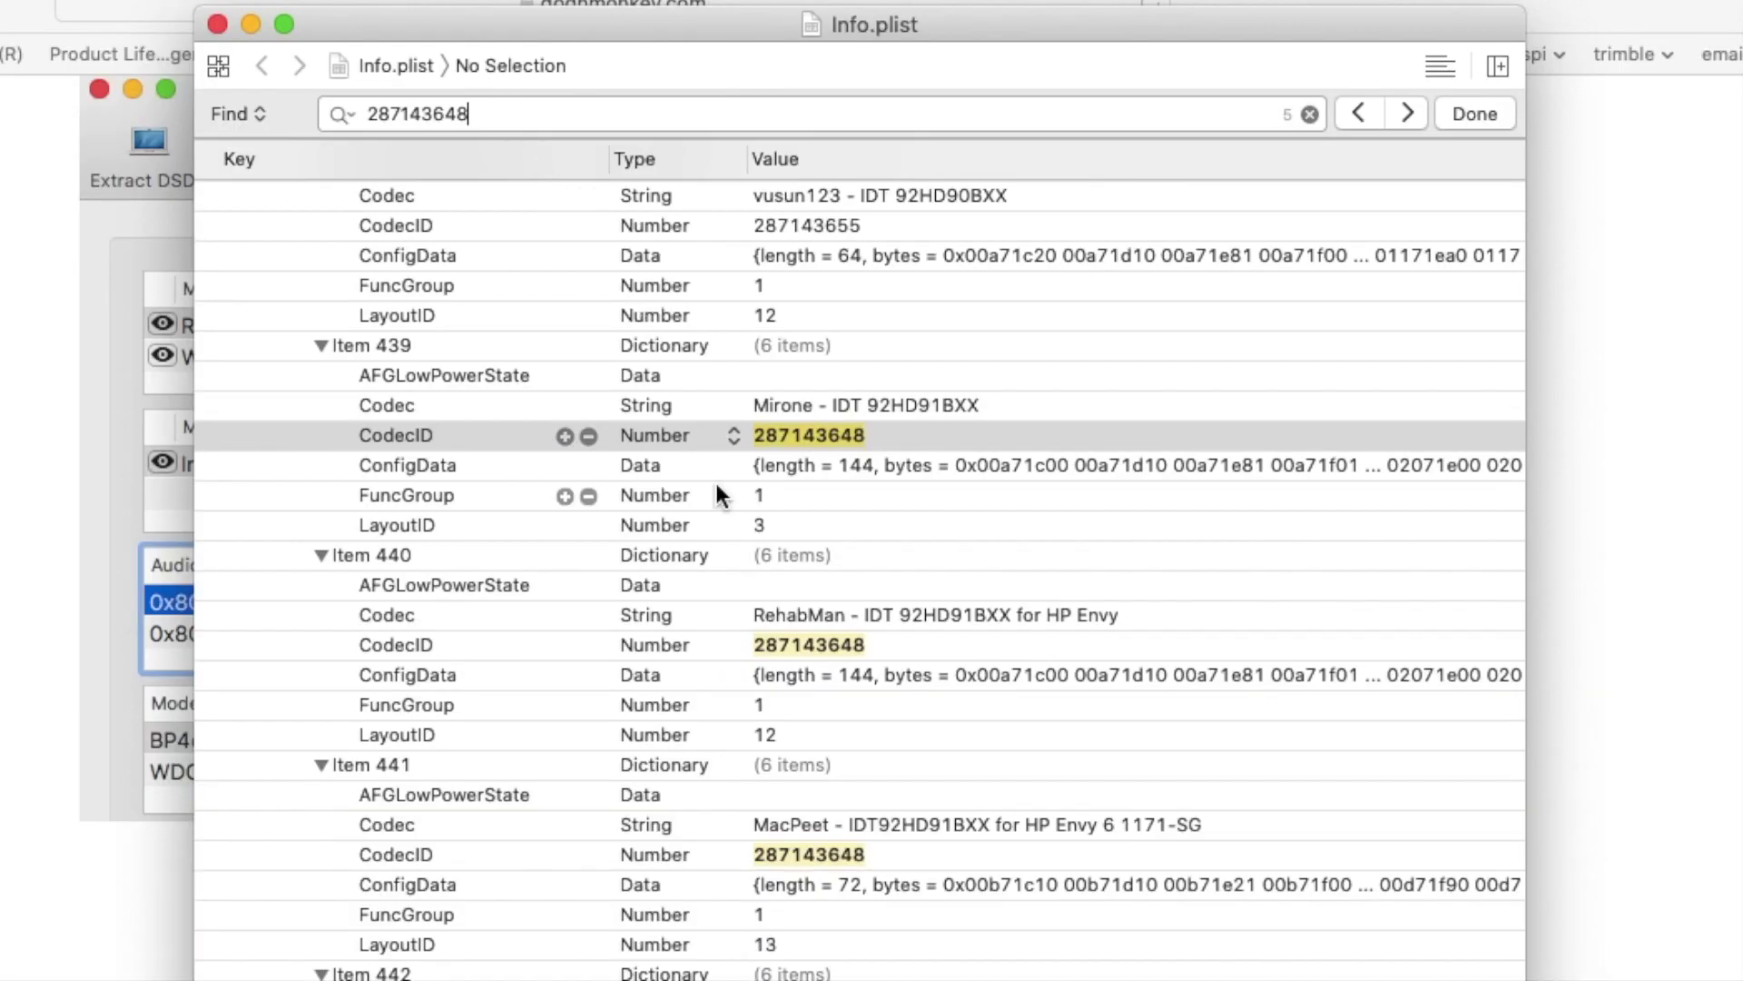
left_click(270, 516)
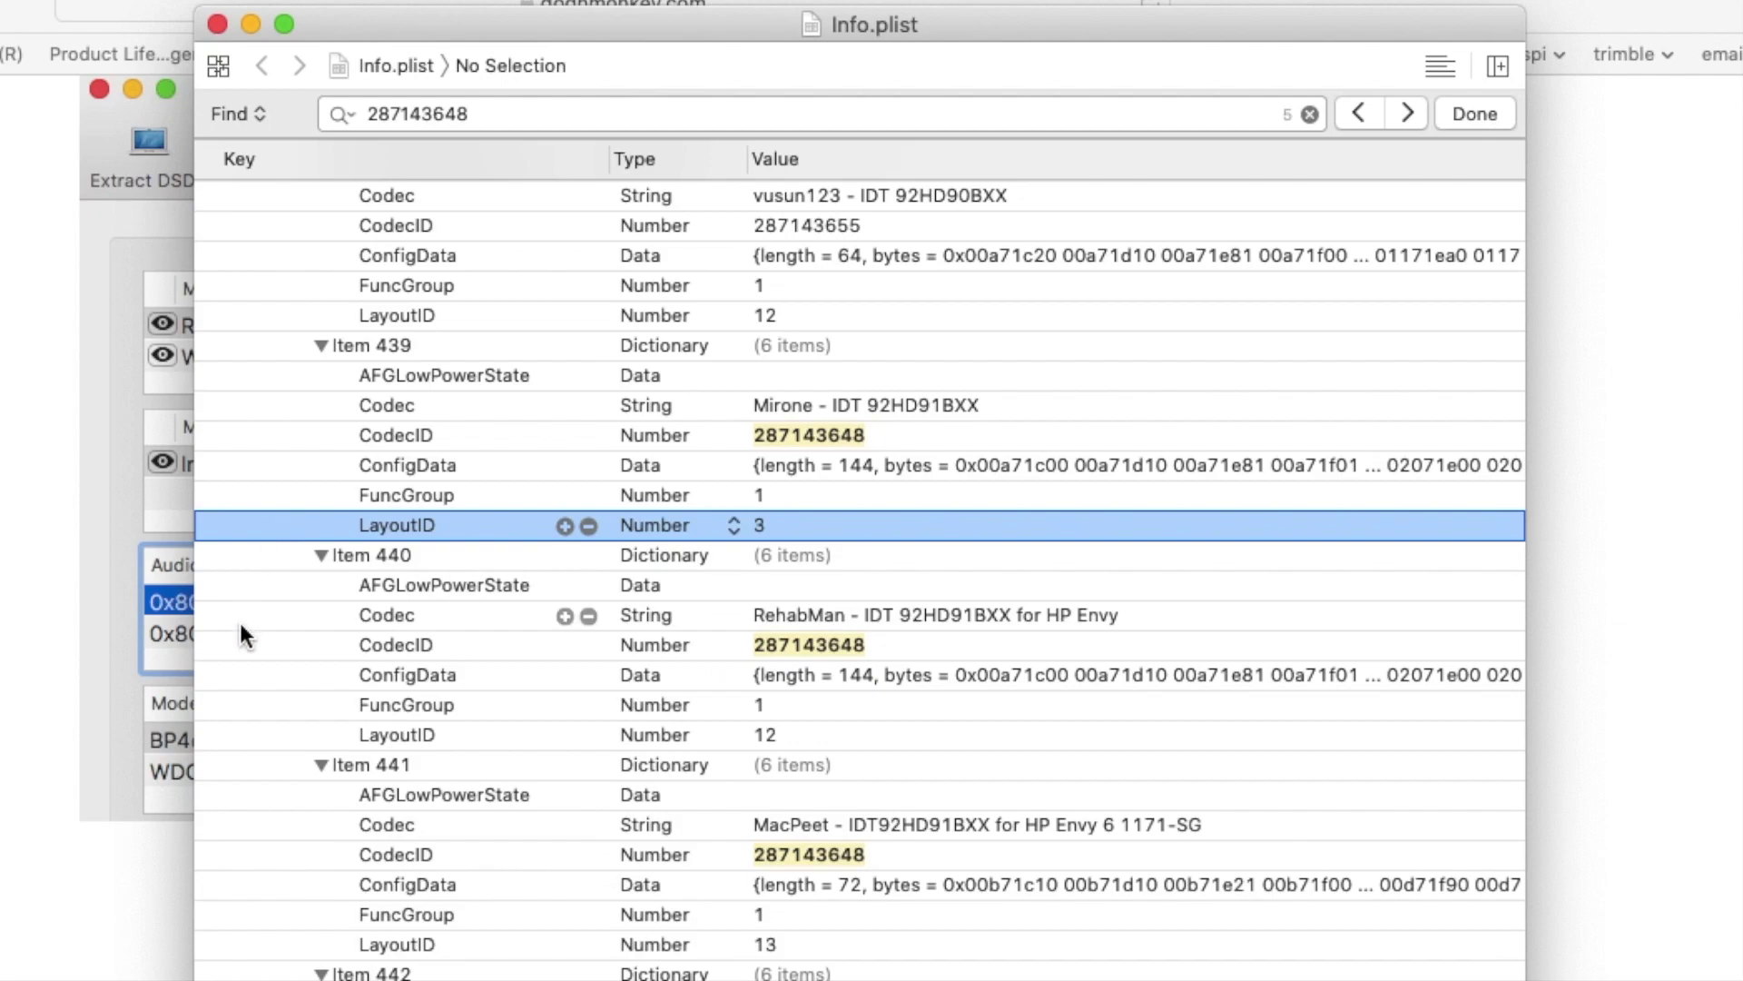
left_click(259, 731)
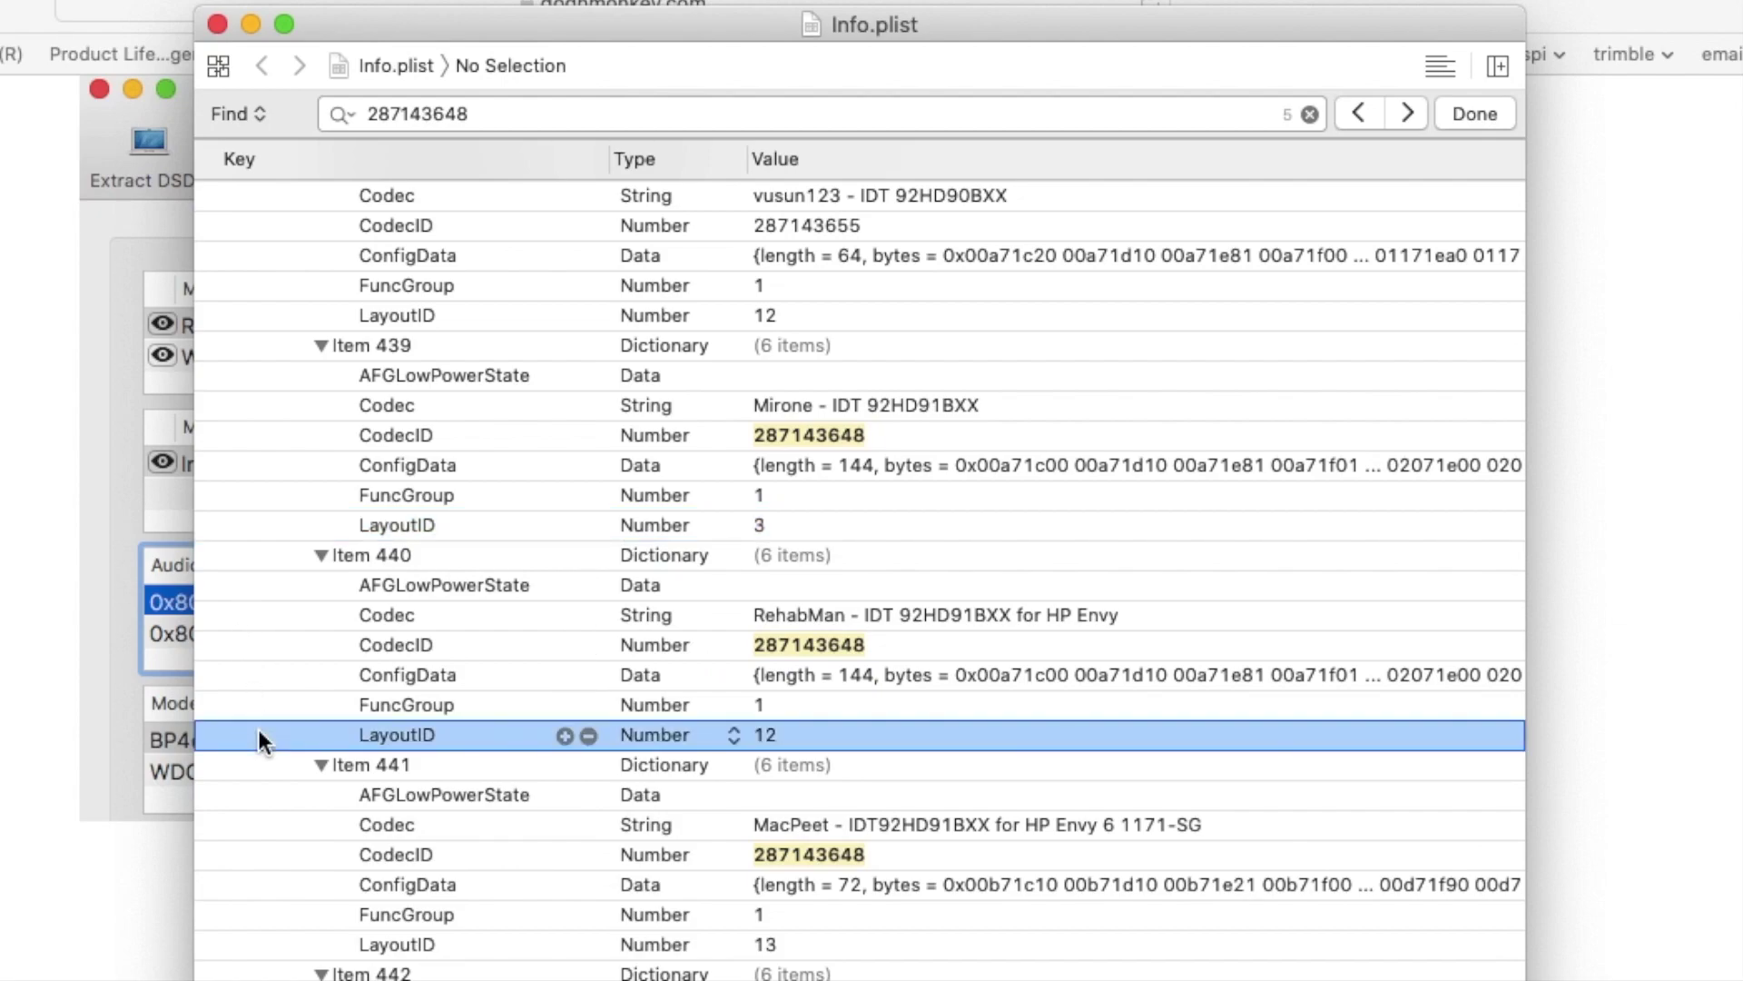
left_click(250, 947)
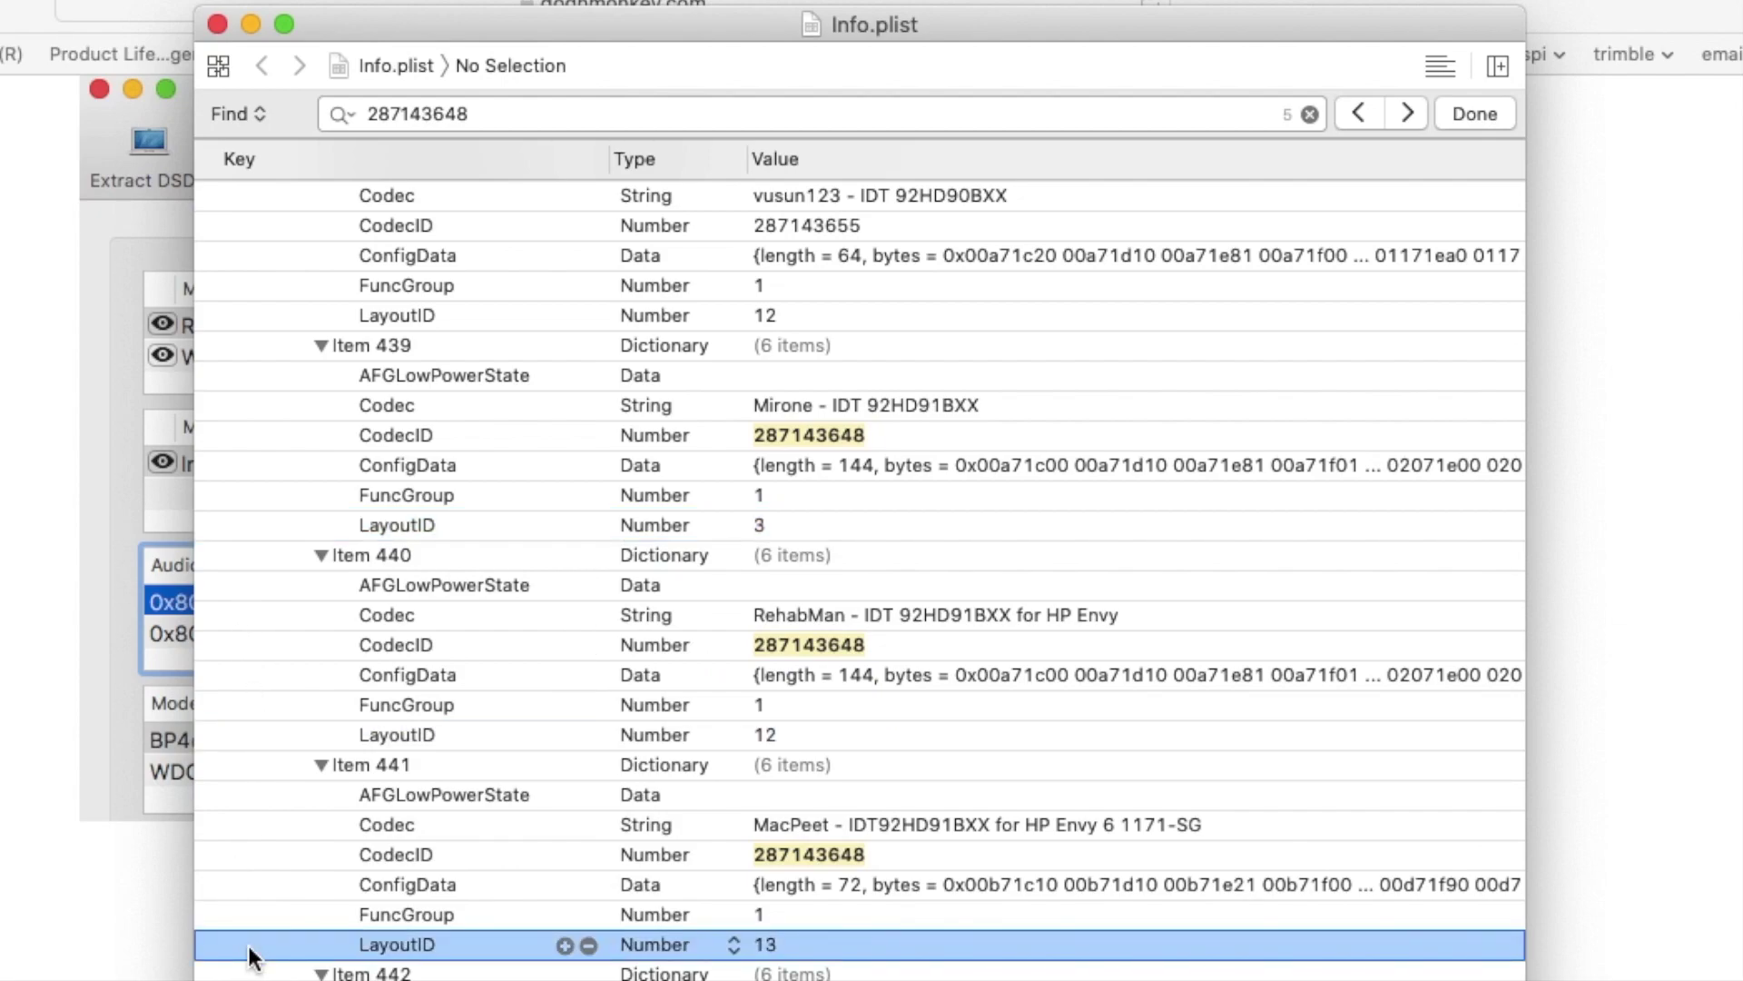
Step: Check LayoutIDs 33 and 84 of Items 442 and 443, then close the Info.plist editor
key("Escape")
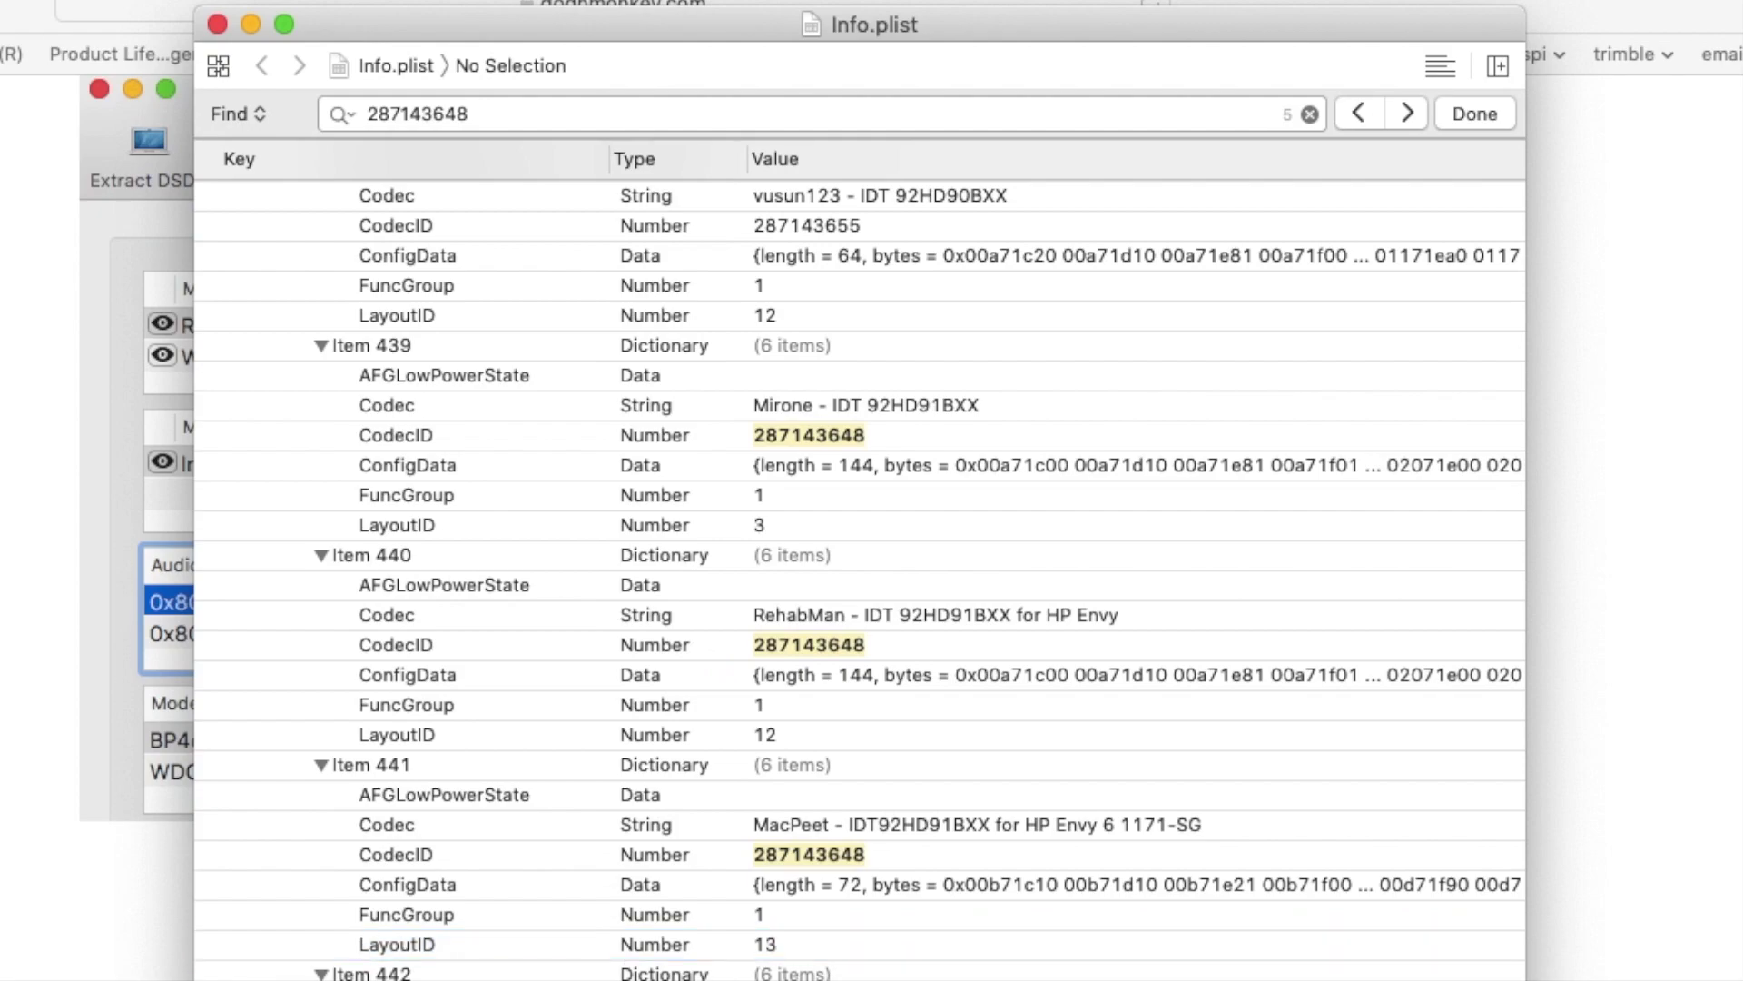
scroll(245, 782, "down", 5)
left_click(245, 782)
scroll(245, 782, "down", 1)
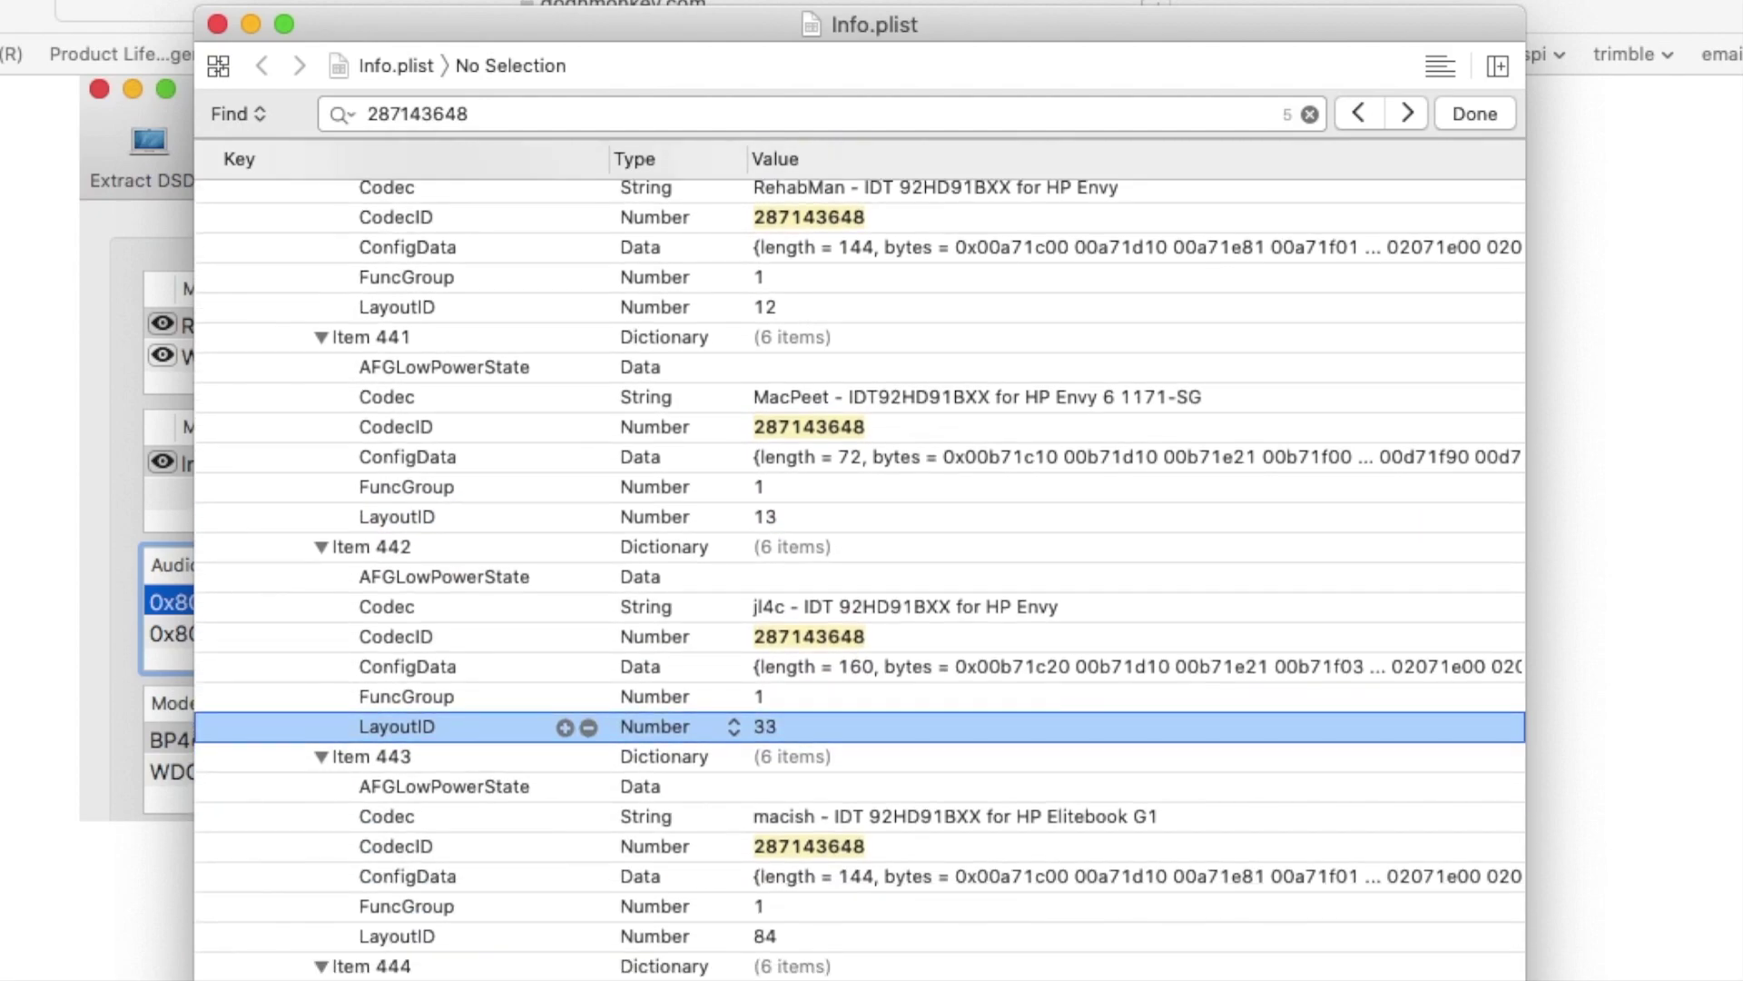
left_click(246, 936)
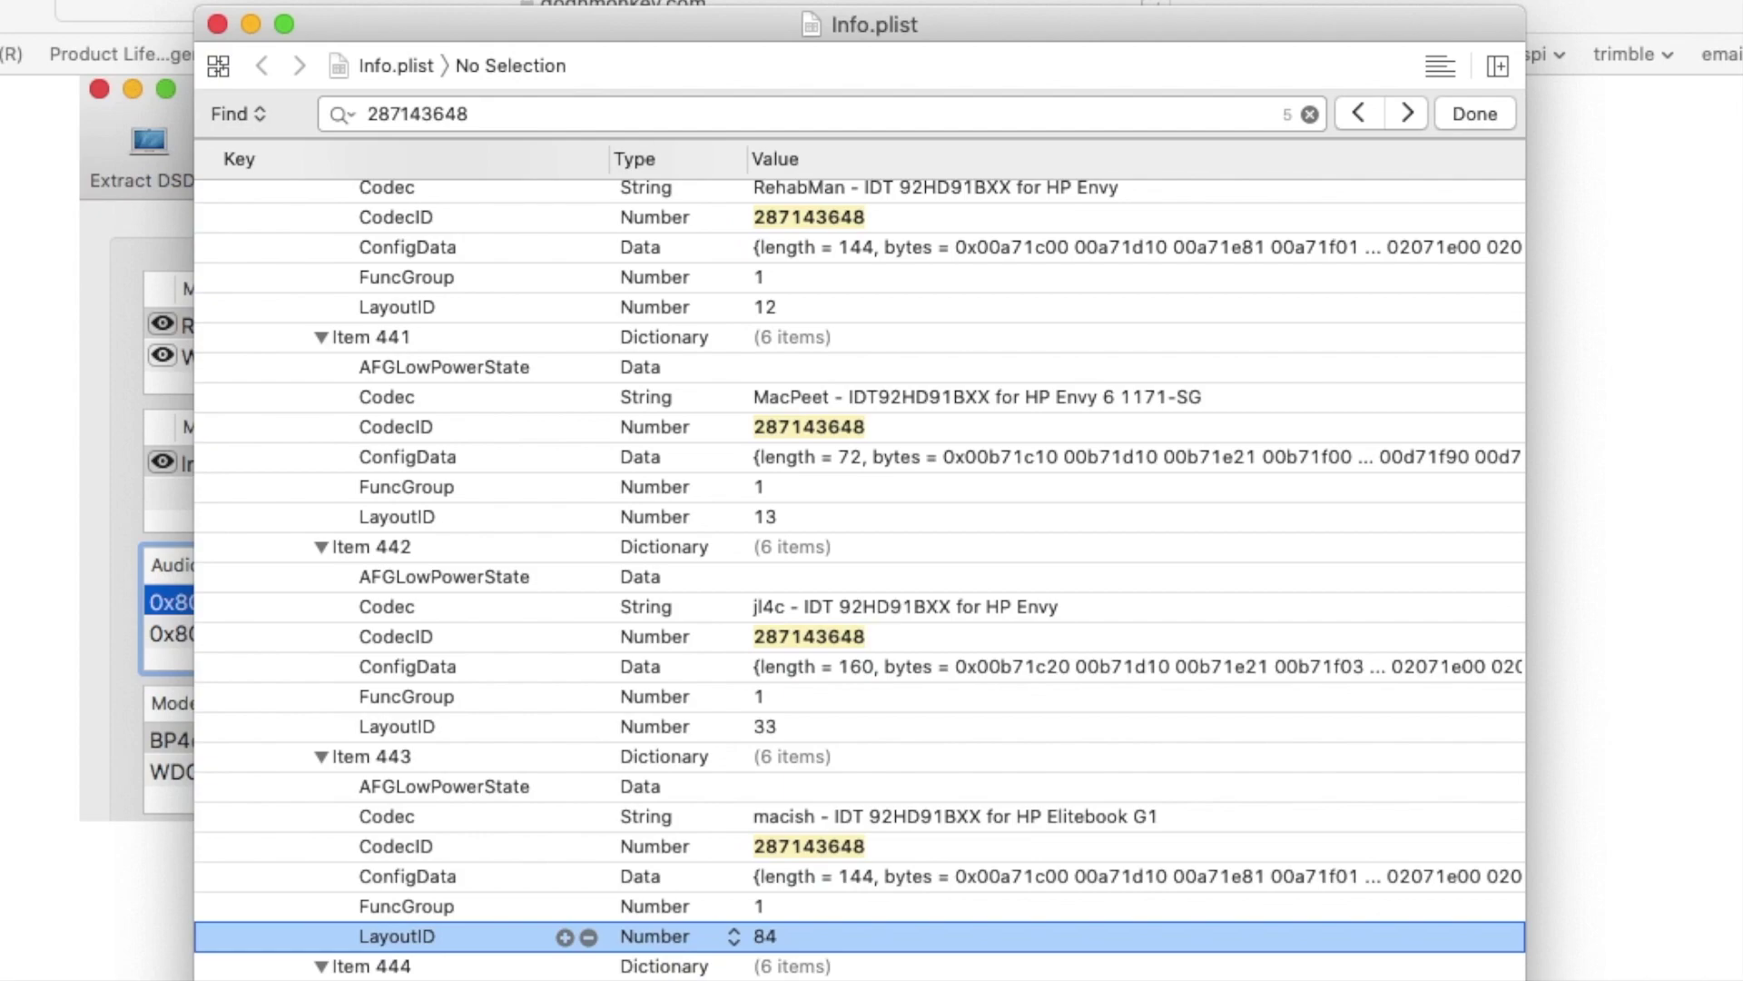
scroll(860, 558, "down", 2)
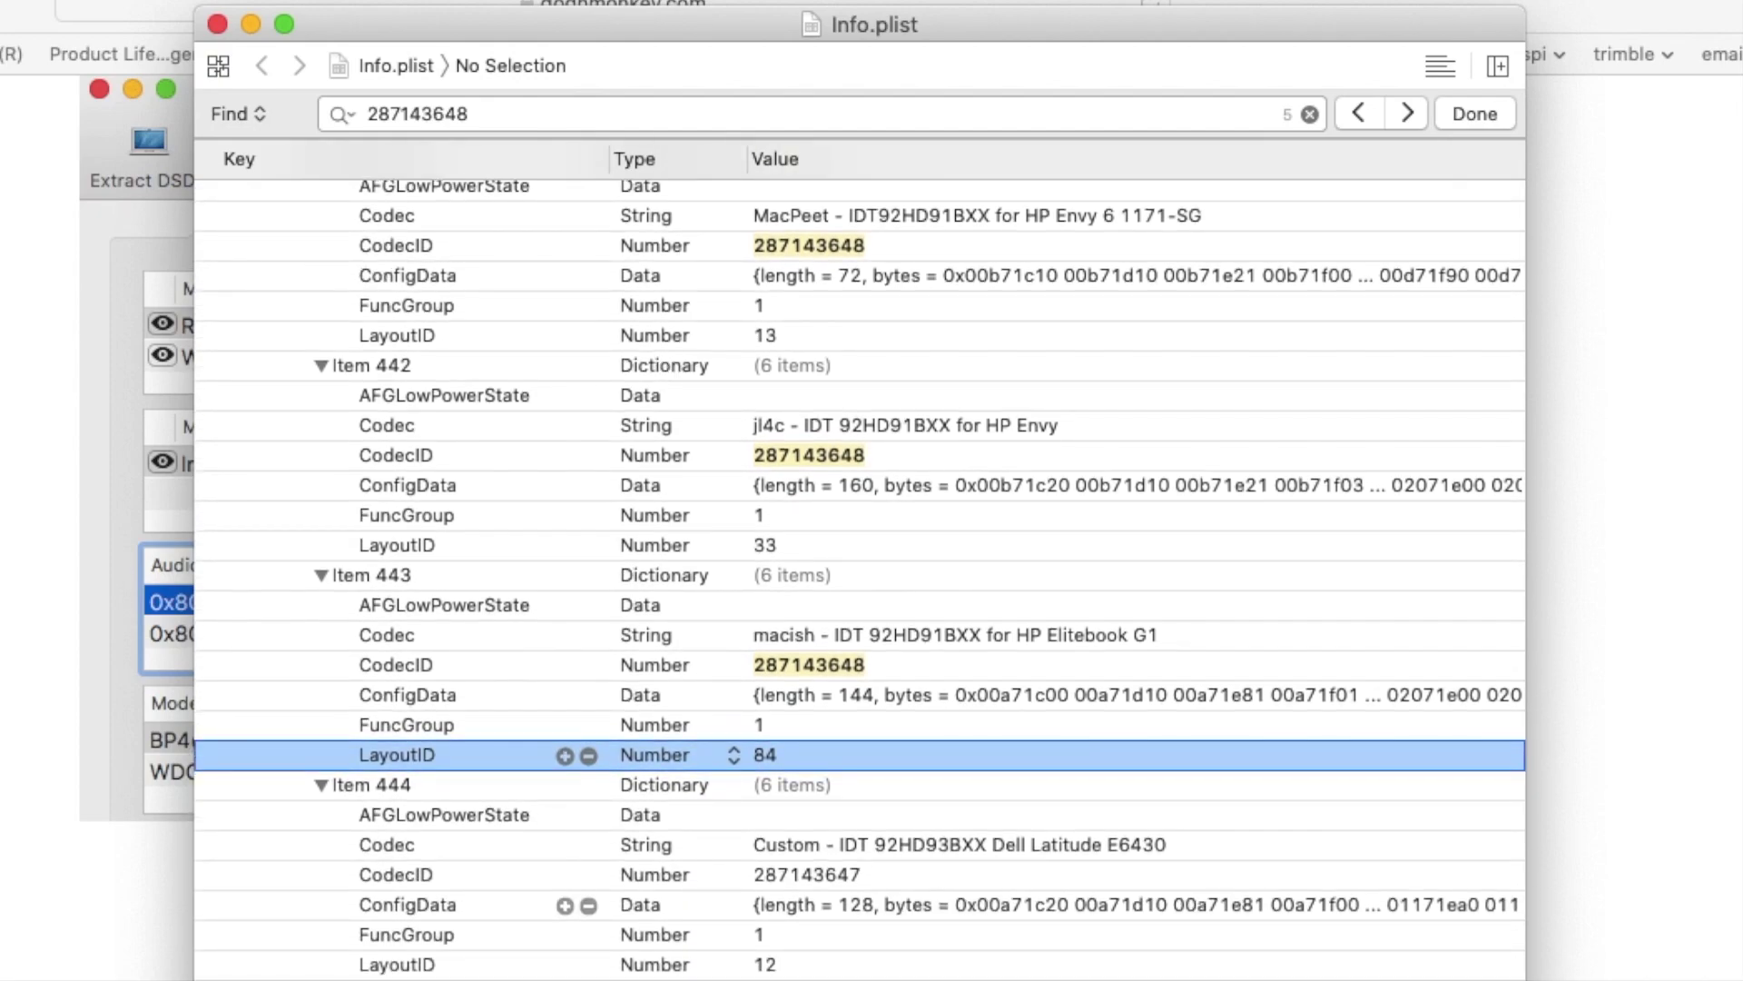
scroll(861, 580, "up", 9)
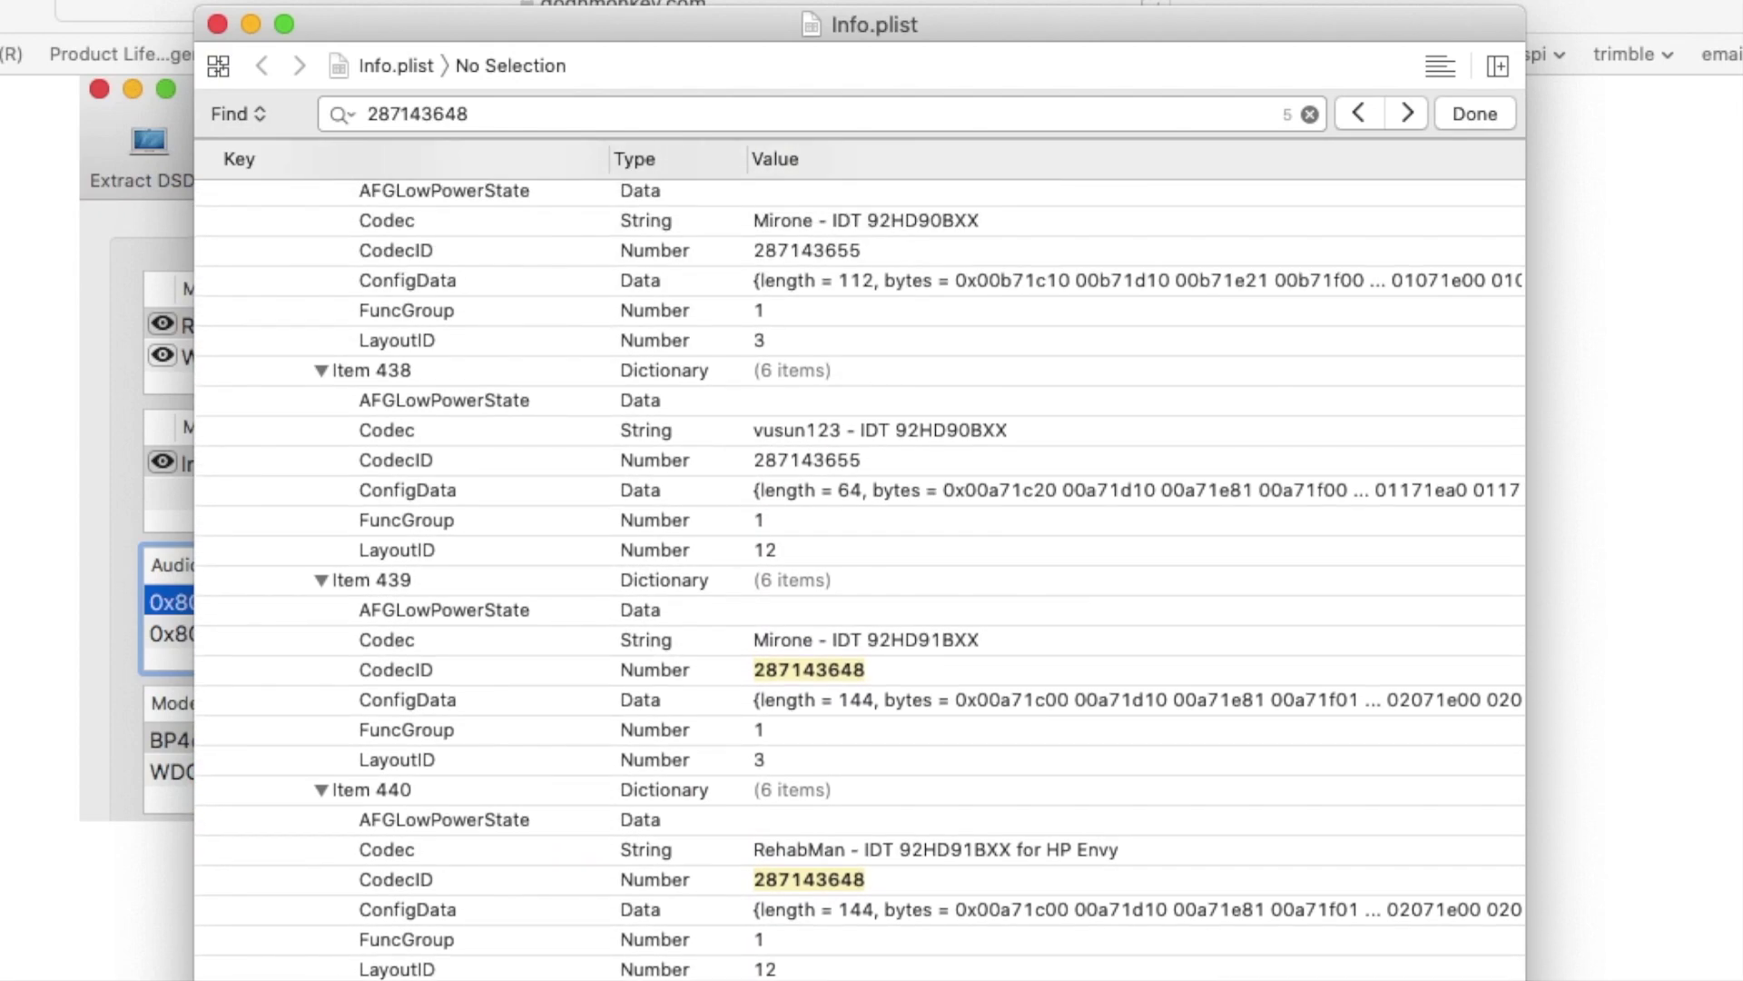
key("super+w")
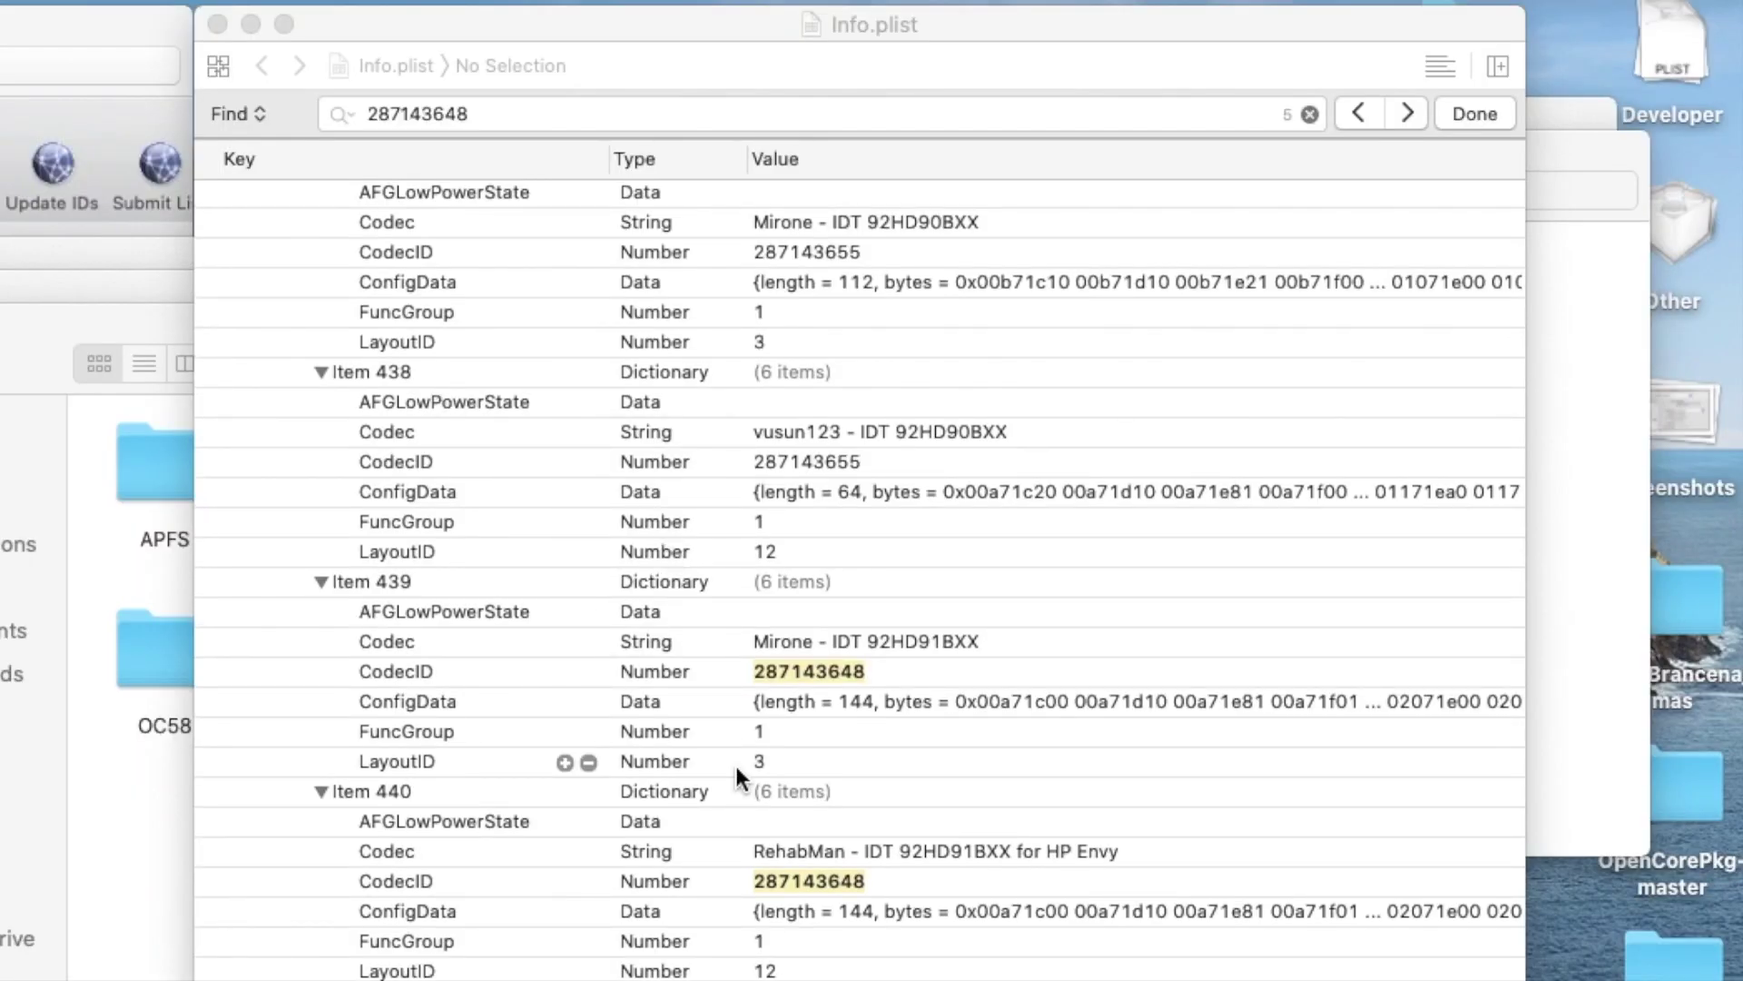
Step: Return to the Info.plist window showing the 287143648 matches with LayoutIDs 3 and 12
left_click(988, 428)
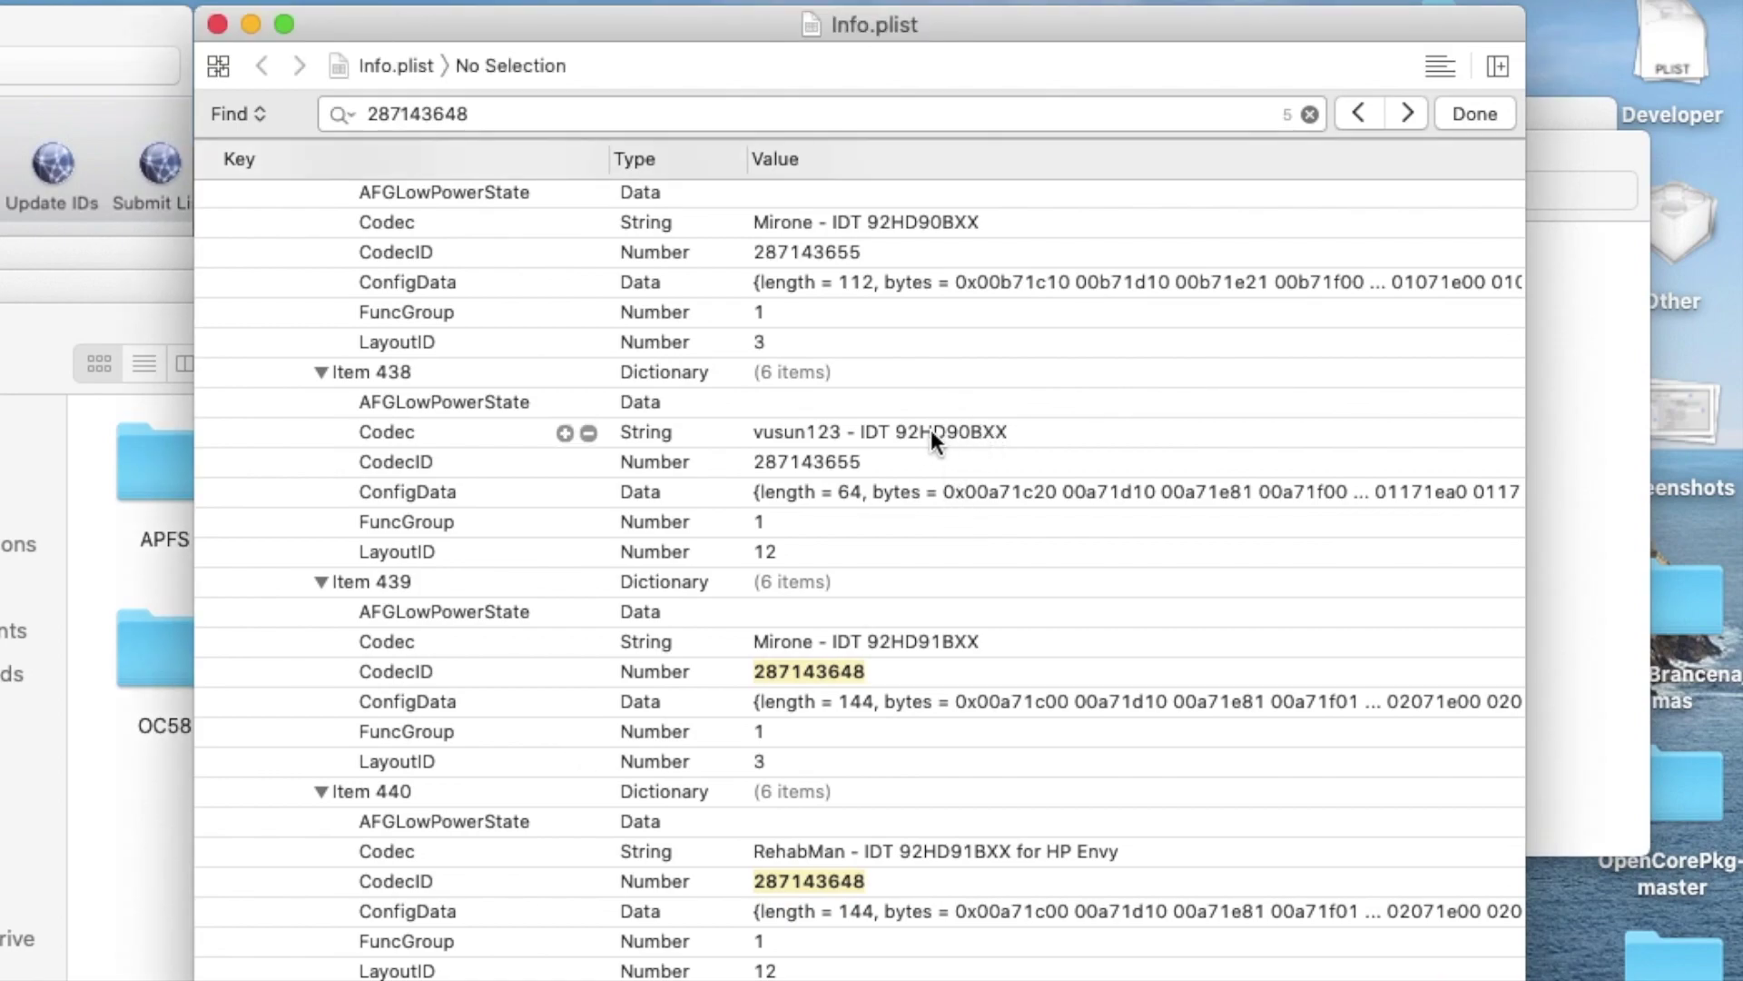